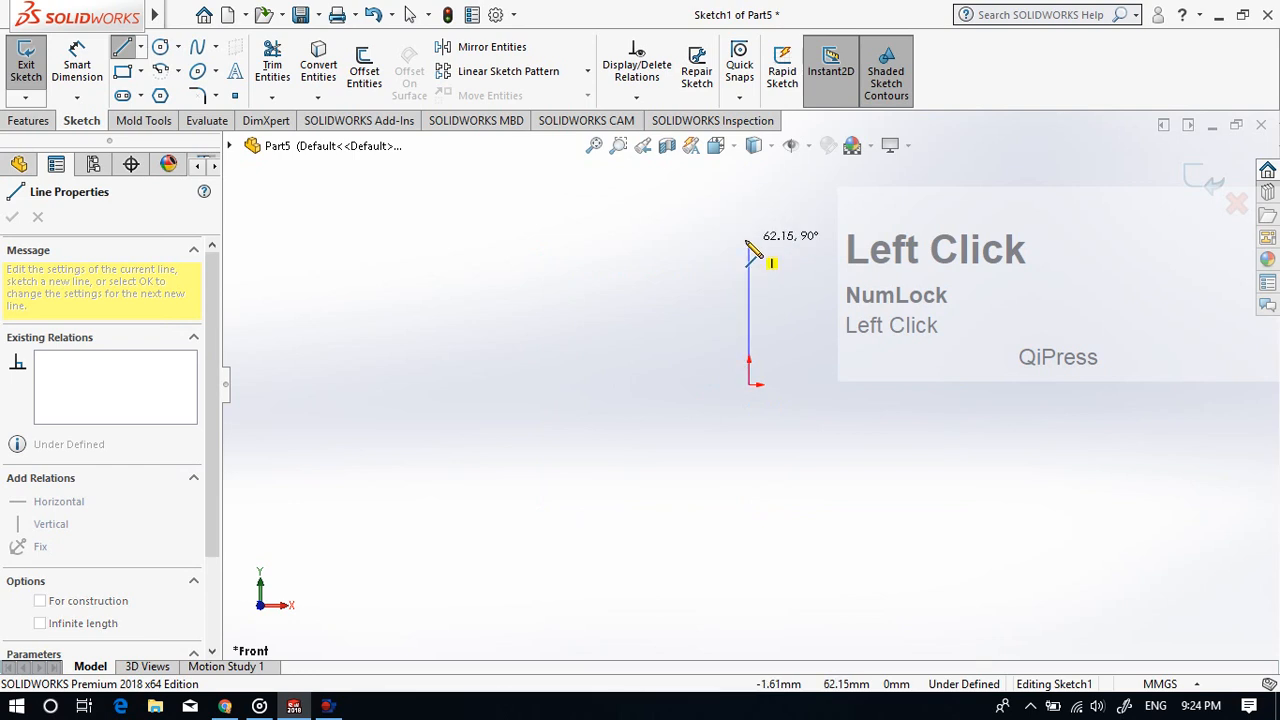
# Step: Sketch a closed four-sided profile from the origin with a vertical side about 62 mm high, horizontal top and base, and a slanted outer side
pyautogui.click(749, 240)
pyautogui.click(880, 240)
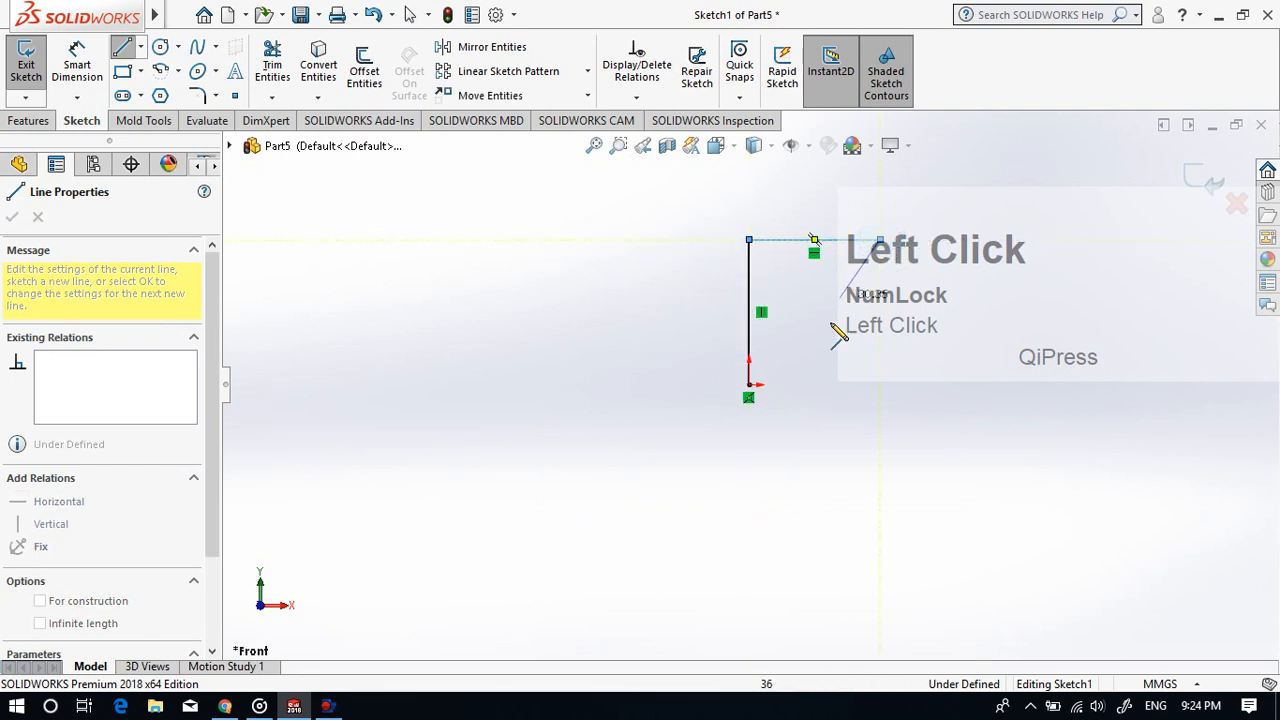
pyautogui.click(834, 385)
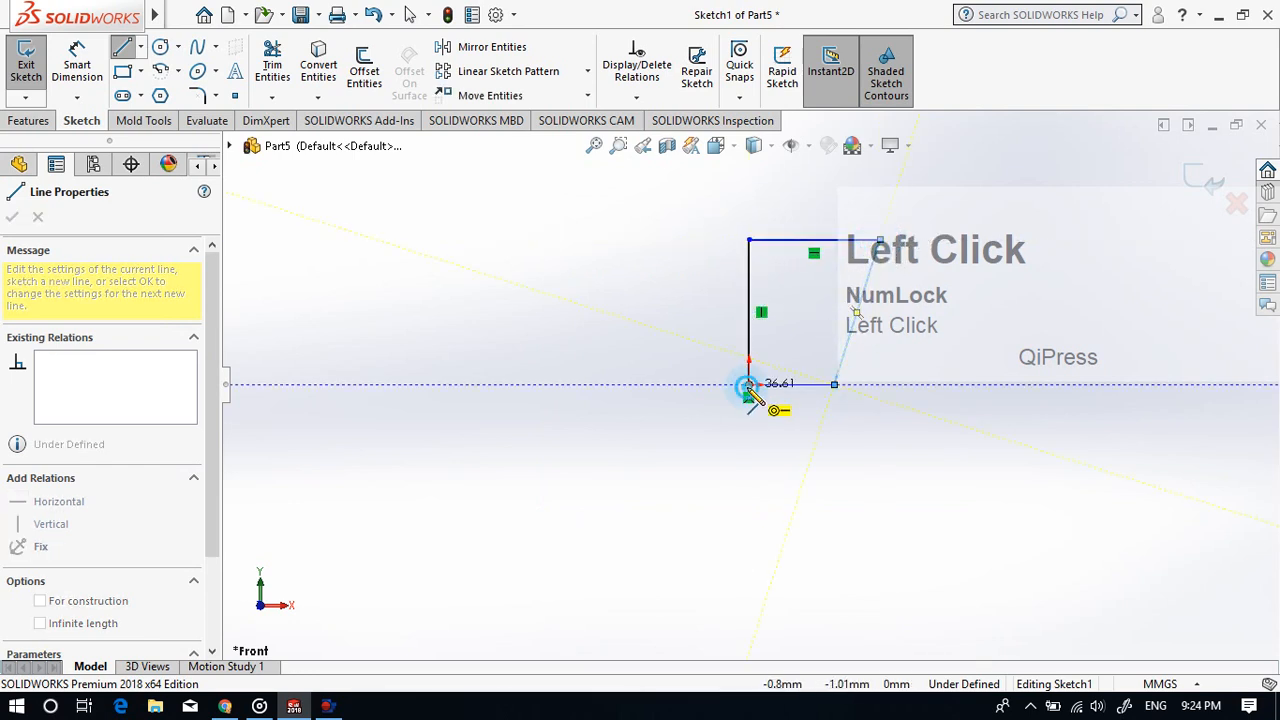
pyautogui.click(748, 385)
pyautogui.scroll(1, 746, 420)
pyautogui.scroll(-1, 760, 400)
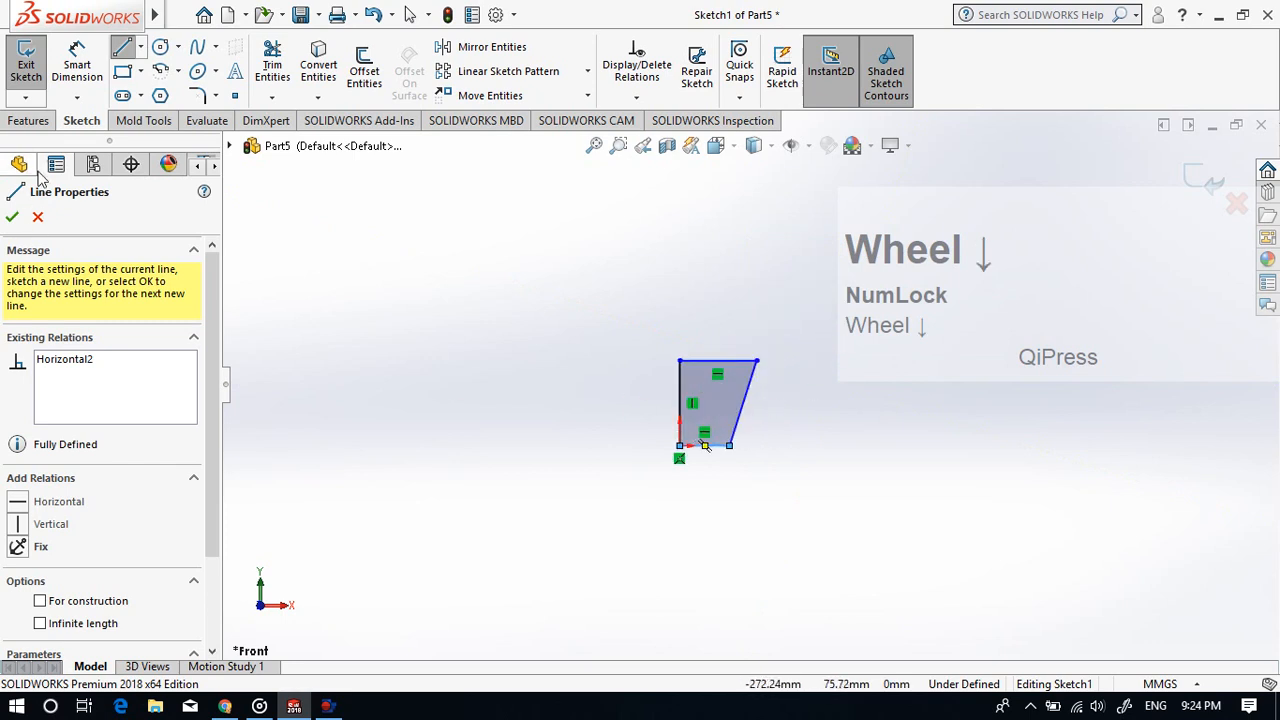
# Step: Dimension the profile's vertical side at the origin to 28 mm
pyautogui.click(84, 65)
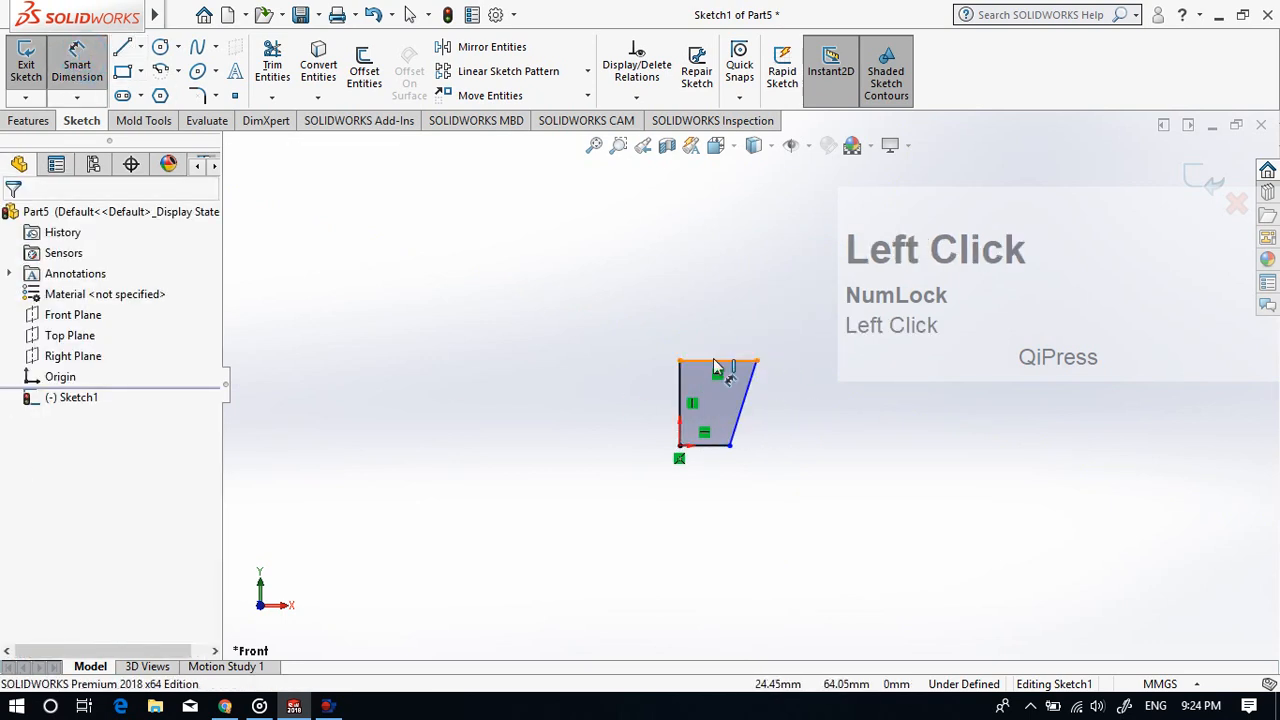
pyautogui.click(680, 426)
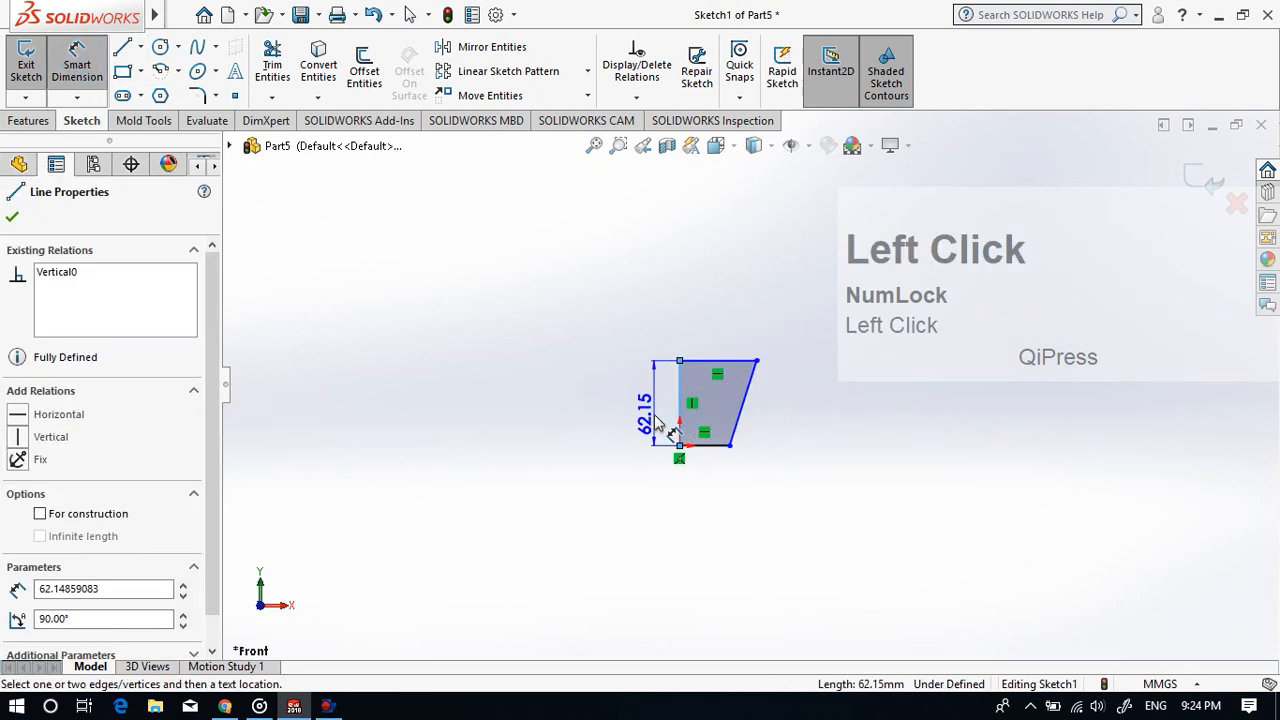
pyautogui.click(662, 420)
pyautogui.write('28')
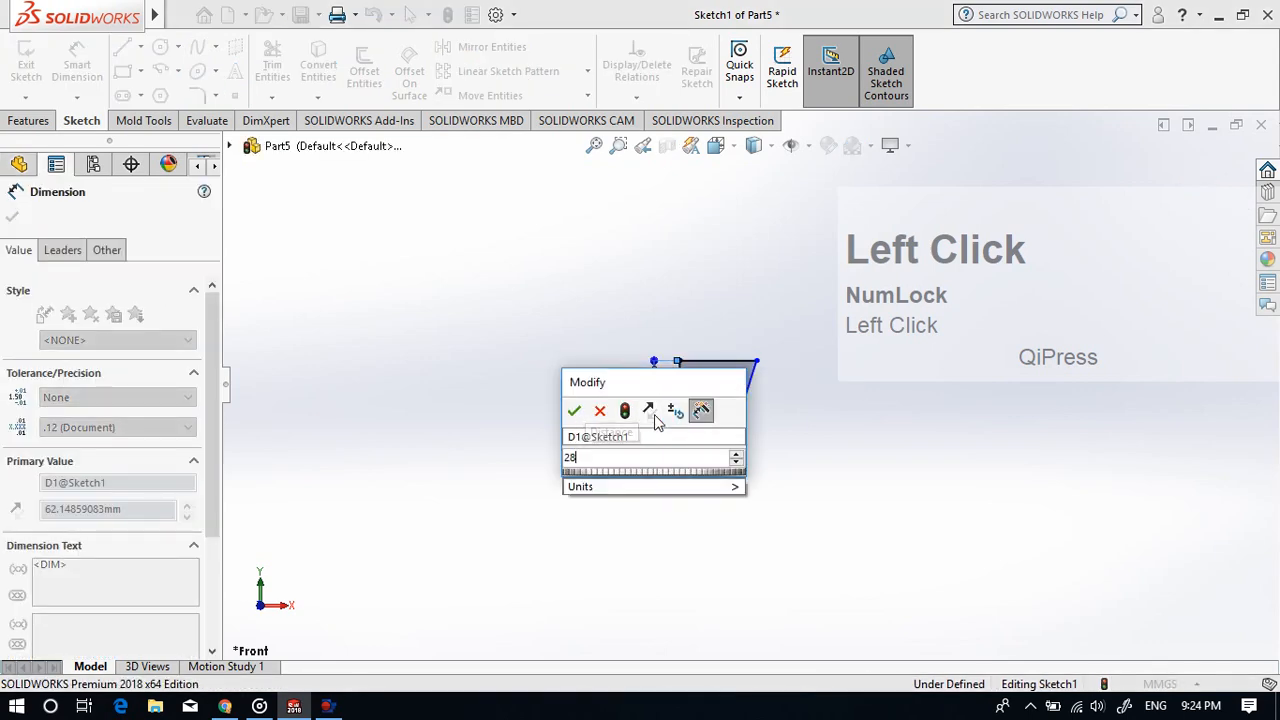
pyautogui.press('Return')
pyautogui.click(606, 484)
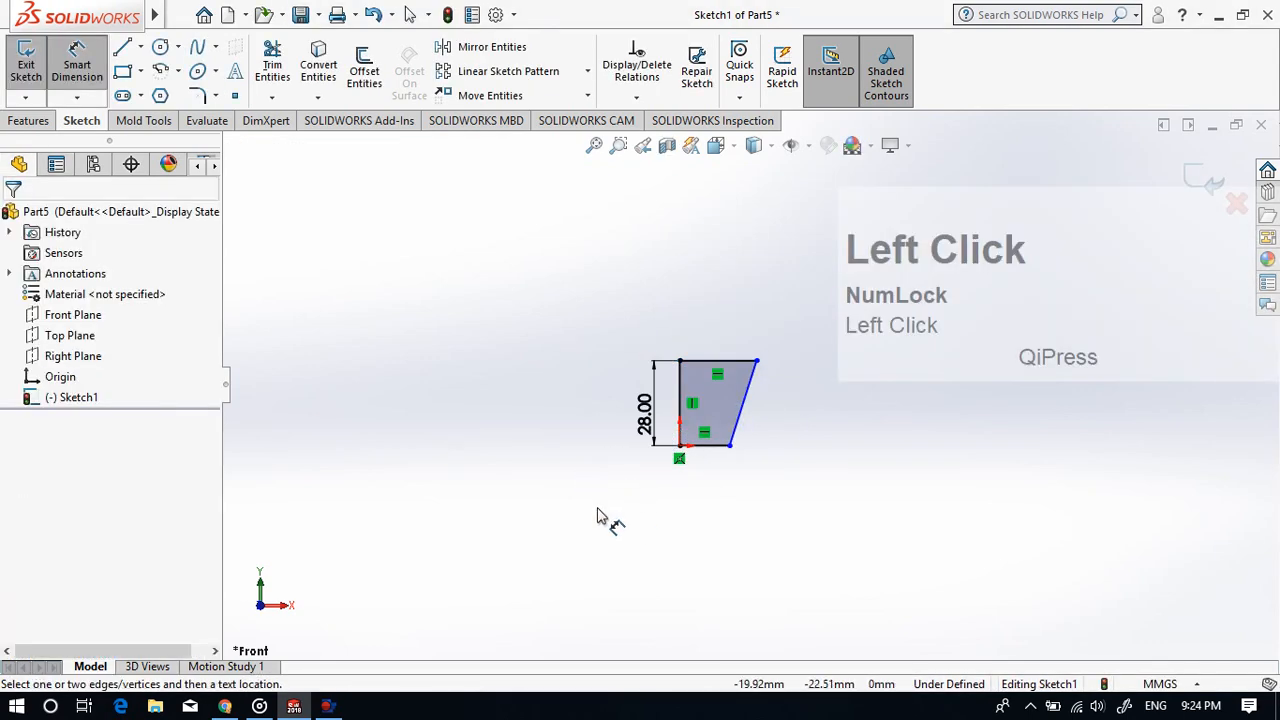
# Step: Draw two horizontal lines extending left from the vertical side's upper end and from the origin, the lower one about 14 mm long
pyautogui.click(124, 47)
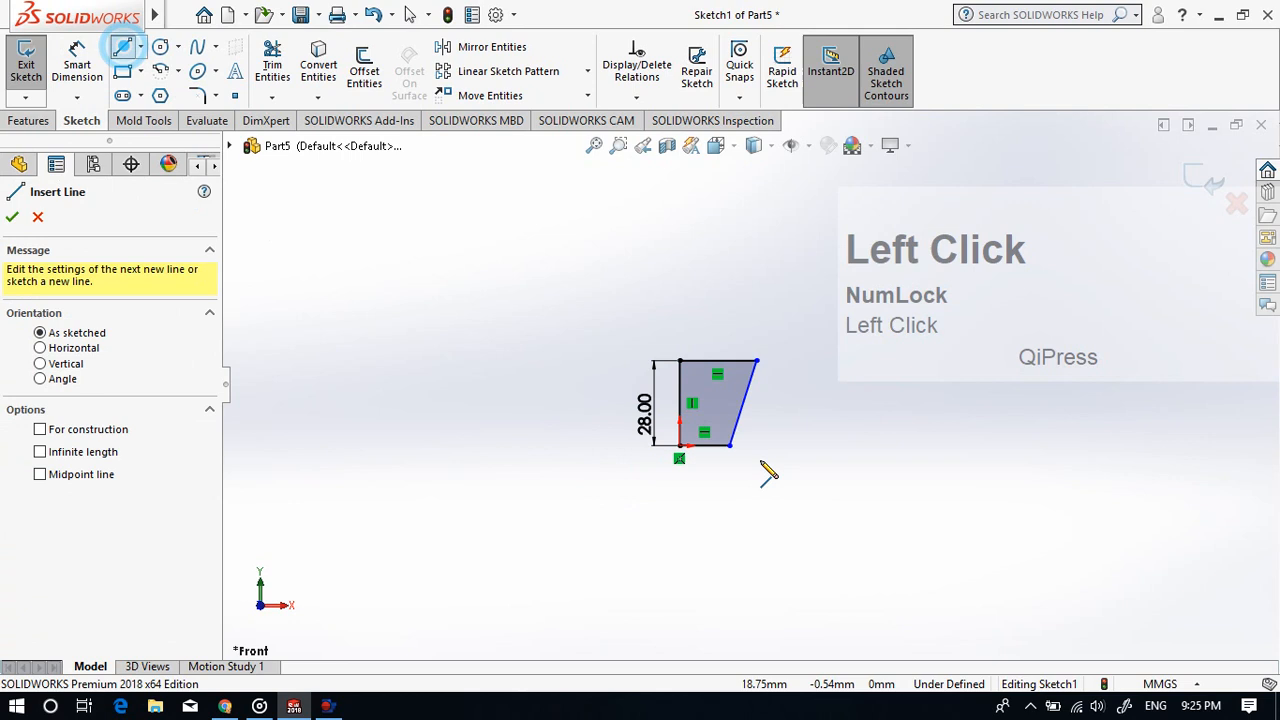
pyautogui.click(679, 361)
pyautogui.click(615, 361)
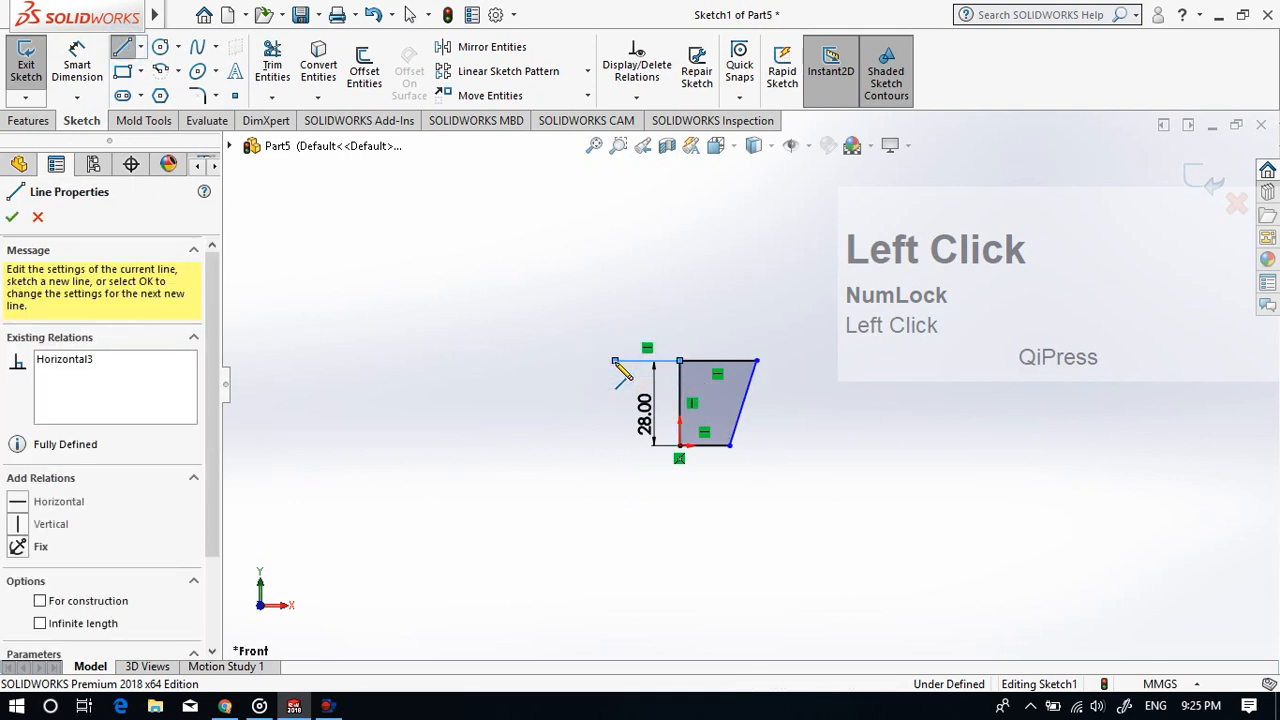
pyautogui.press('Escape')
pyautogui.click(124, 47)
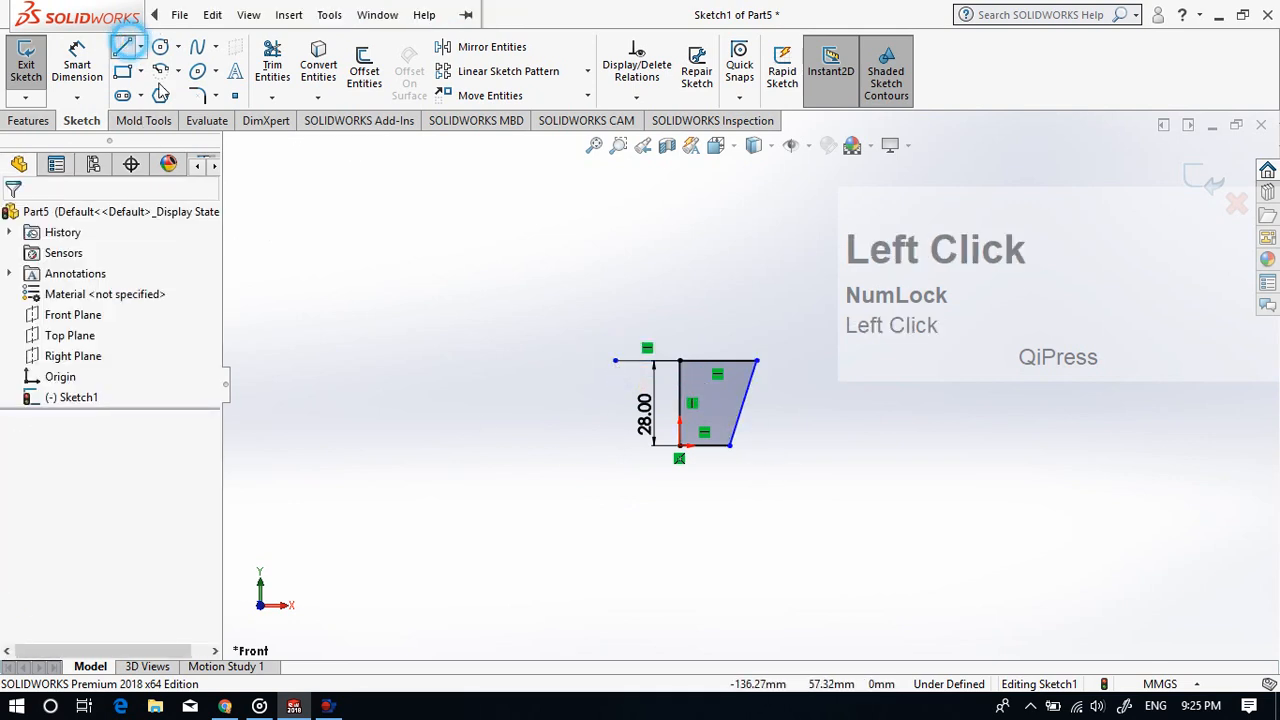
pyautogui.click(679, 445)
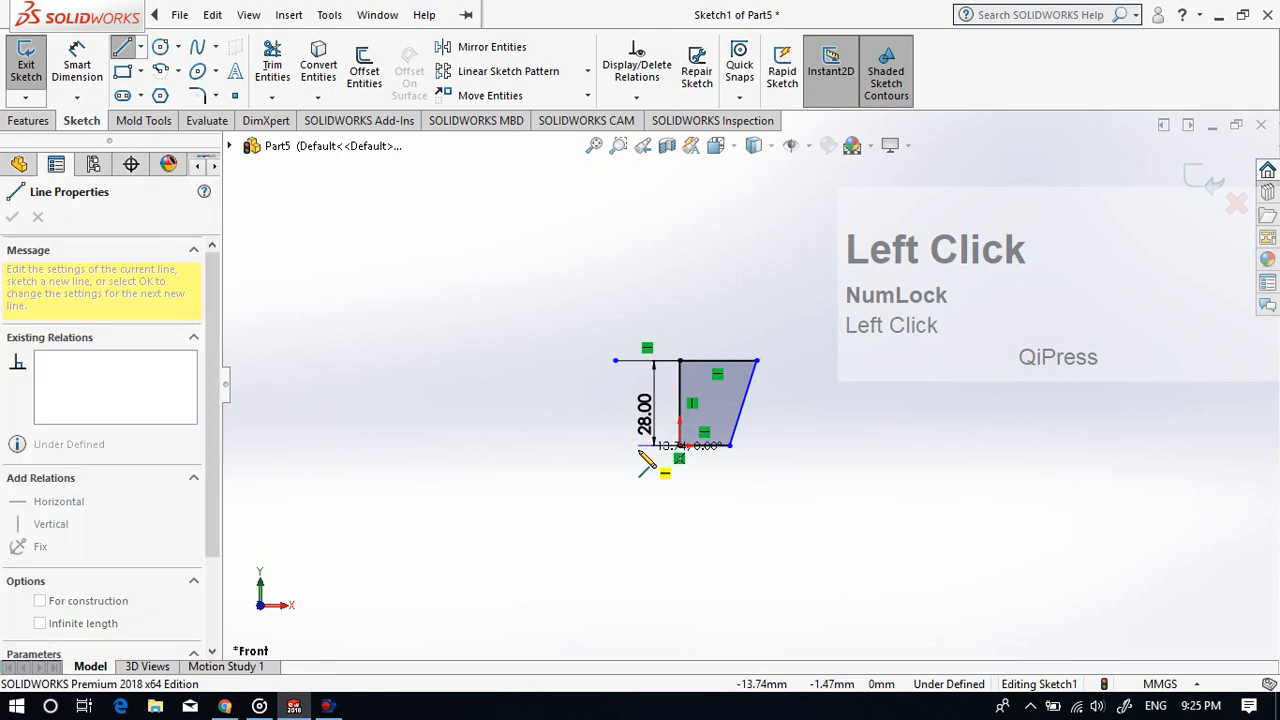
pyautogui.click(638, 445)
pyautogui.press('Escape')
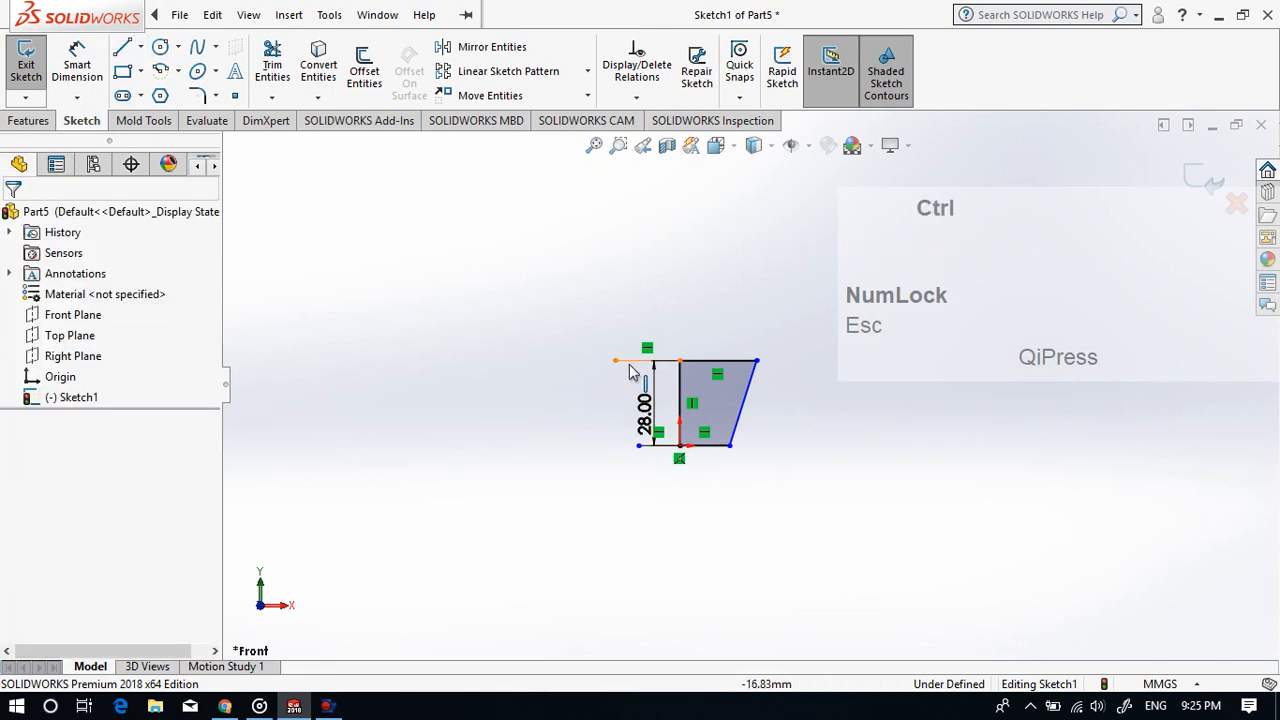
# Step: Convert the two horizontal lines left of the profile into construction lines
pyautogui.keyDown('ctrl'); pyautogui.click(627, 361); pyautogui.keyUp('ctrl')
pyautogui.keyDown('ctrl'); pyautogui.click(651, 449); pyautogui.keyUp('ctrl')
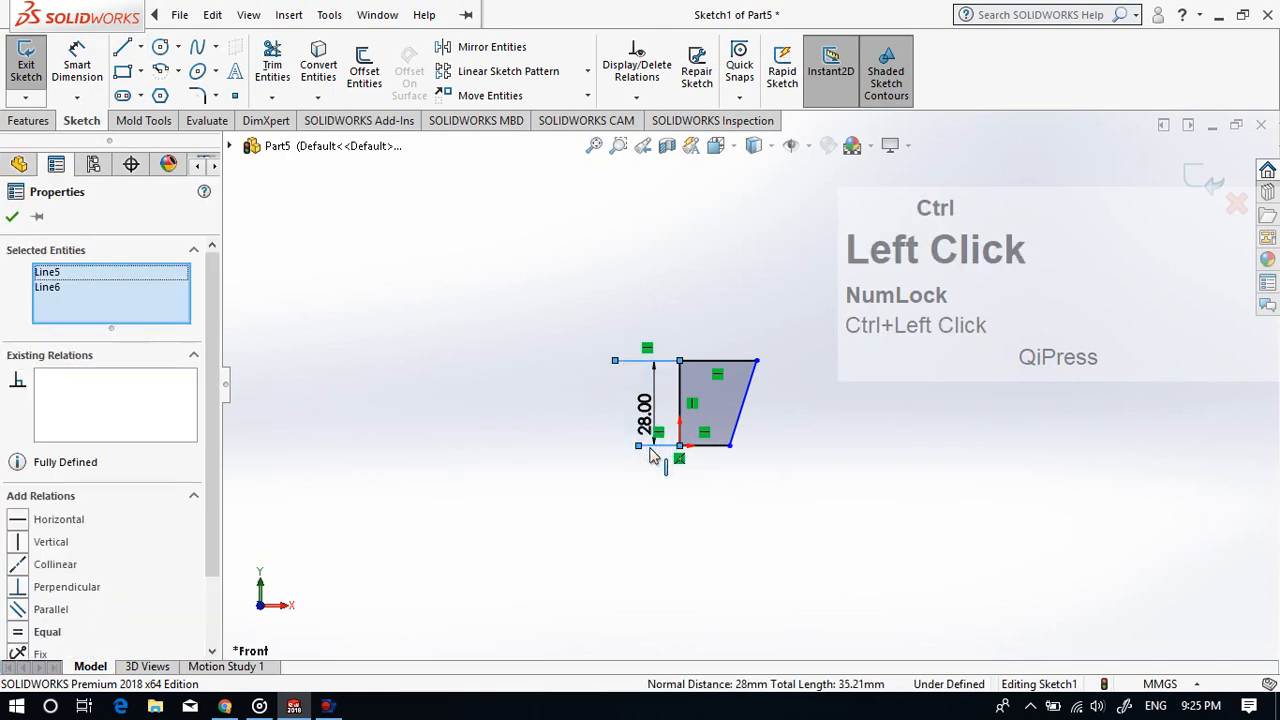
pyautogui.moveTo(217, 511); pyautogui.dragTo(217, 580)
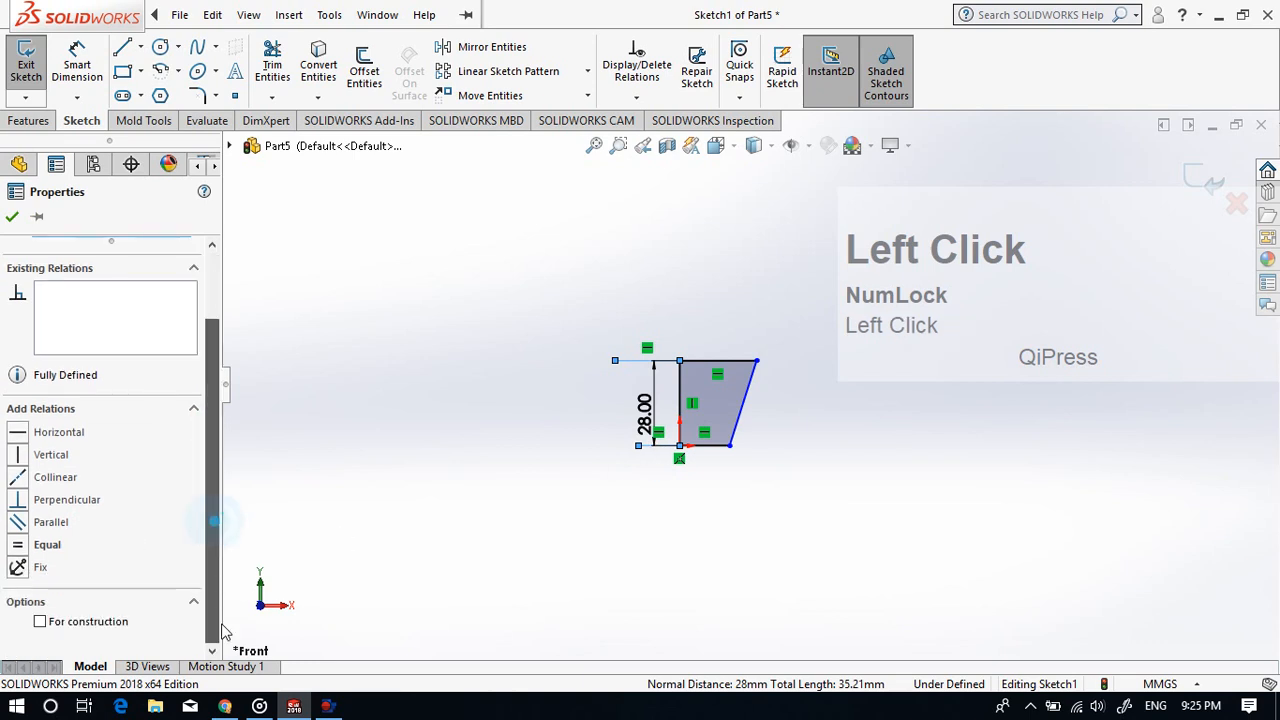
pyautogui.click(45, 625)
pyautogui.click(487, 500)
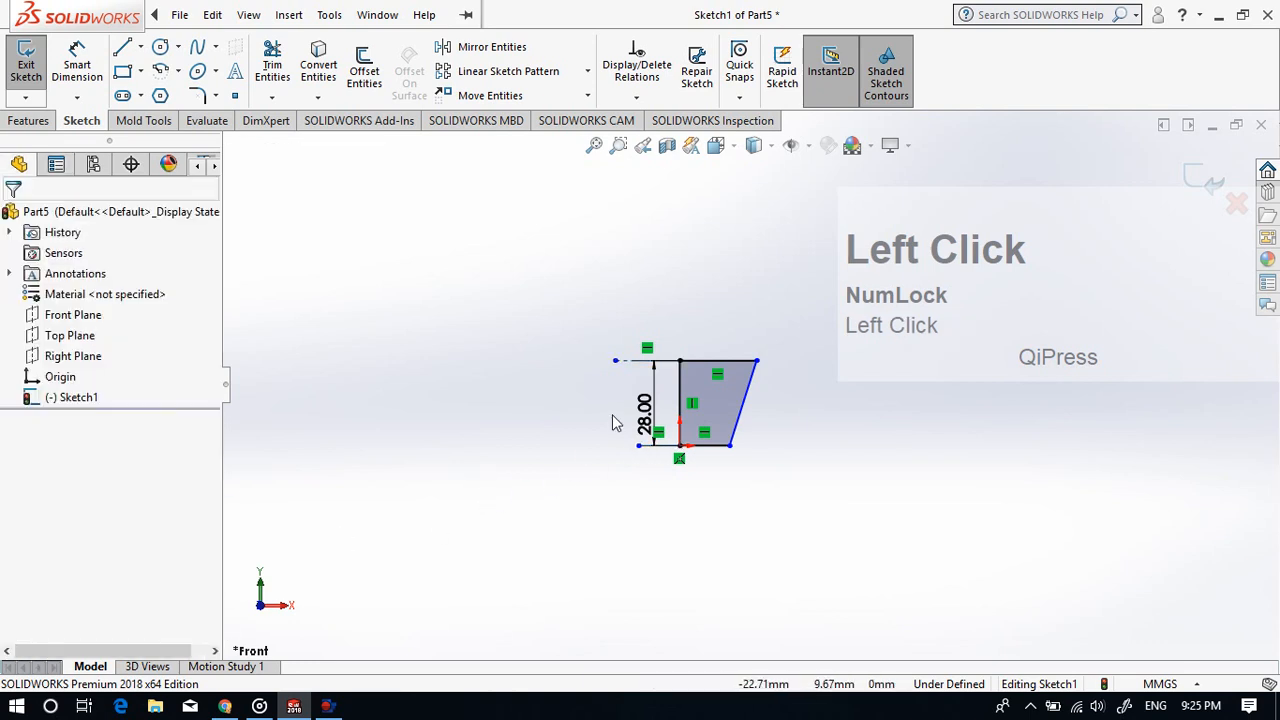
# Step: Make each construction line equal in length to the profile's adjoining horizontal edge, for both the upper and the lower pair
pyautogui.scroll(1, 613, 418)
pyautogui.scroll(-2, 613, 418)
pyautogui.keyDown('ctrl'); pyautogui.click(573, 378); pyautogui.keyUp('ctrl')
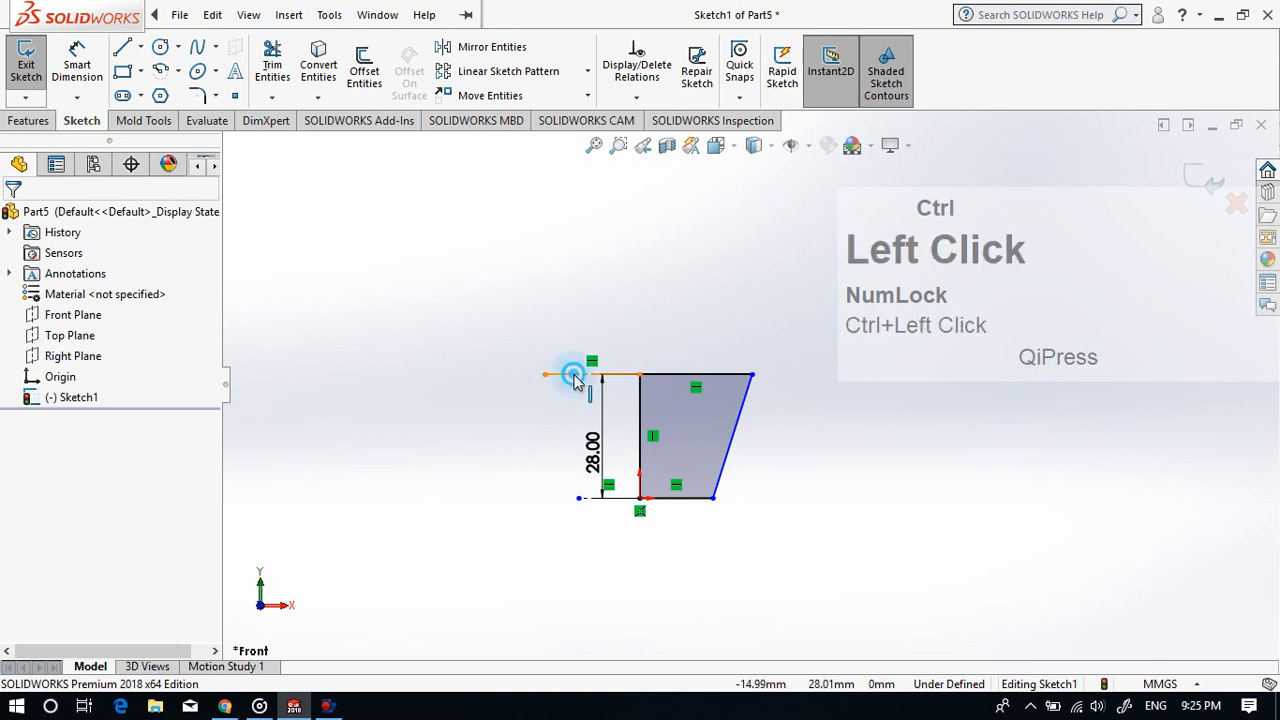
pyautogui.keyDown('ctrl'); pyautogui.click(678, 375); pyautogui.keyUp('ctrl')
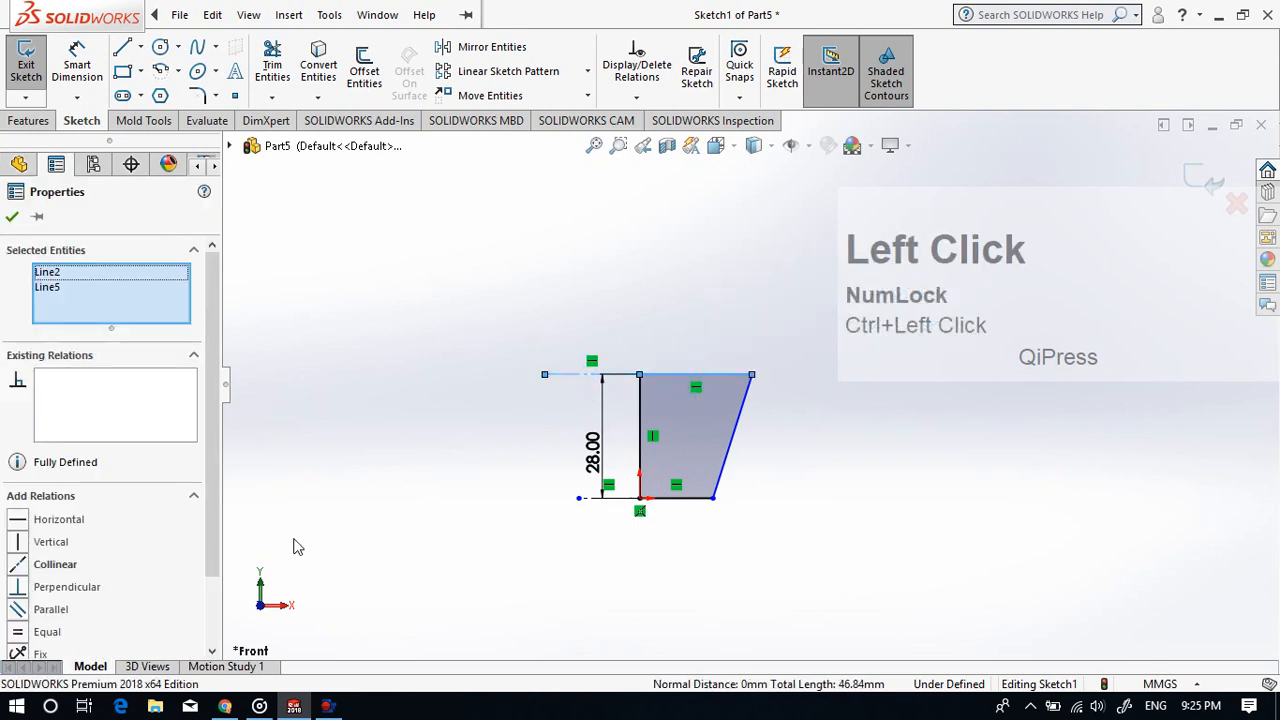
pyautogui.click(20, 633)
pyautogui.click(357, 580)
pyautogui.keyDown('ctrl'); pyautogui.click(587, 500); pyautogui.keyUp('ctrl')
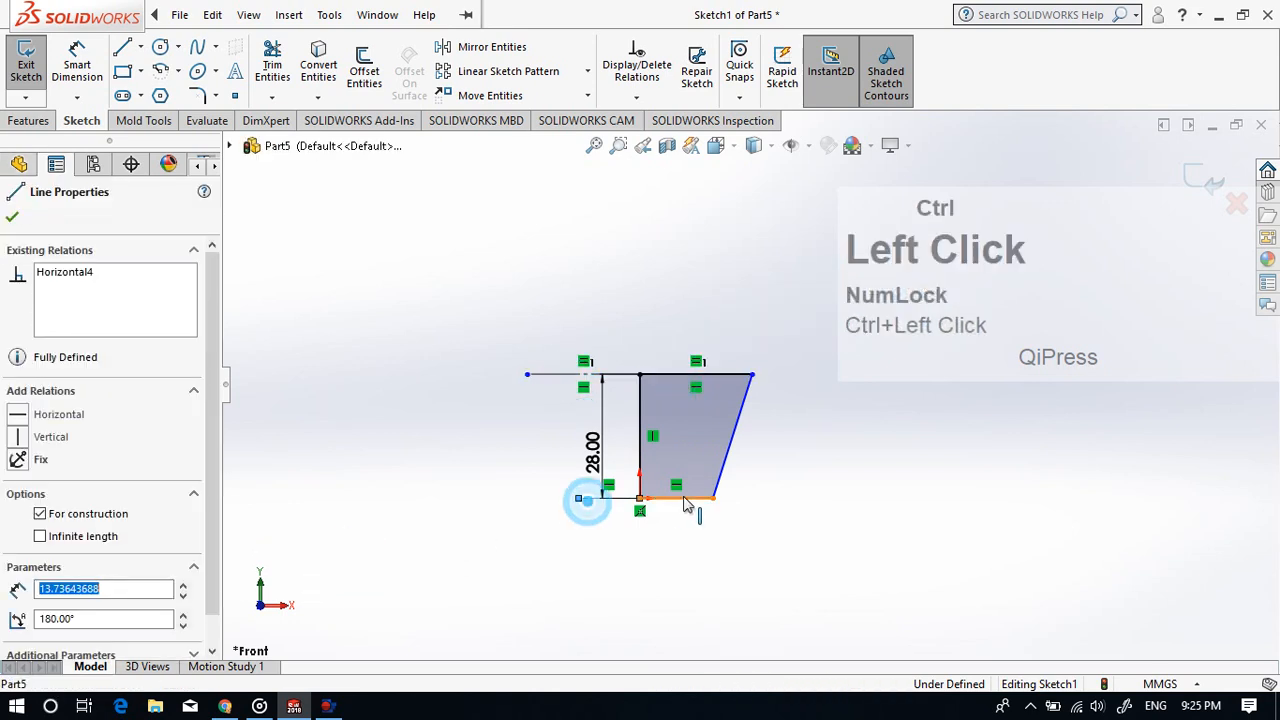
pyautogui.keyDown('ctrl'); pyautogui.click(682, 497); pyautogui.keyUp('ctrl')
pyautogui.click(20, 633)
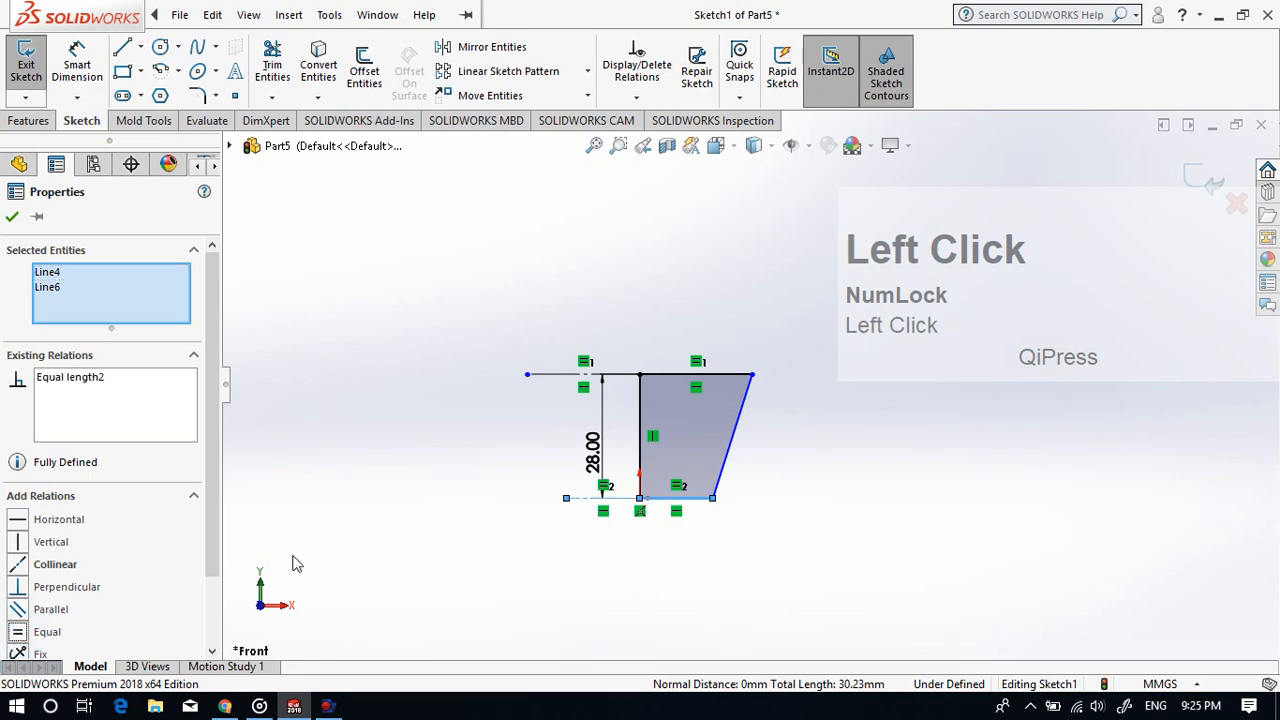
pyautogui.click(286, 551)
# Step: Dimension the overall upper width between the construction line's free end and the profile's outer top corner to 43 mm
pyautogui.click(83, 52)
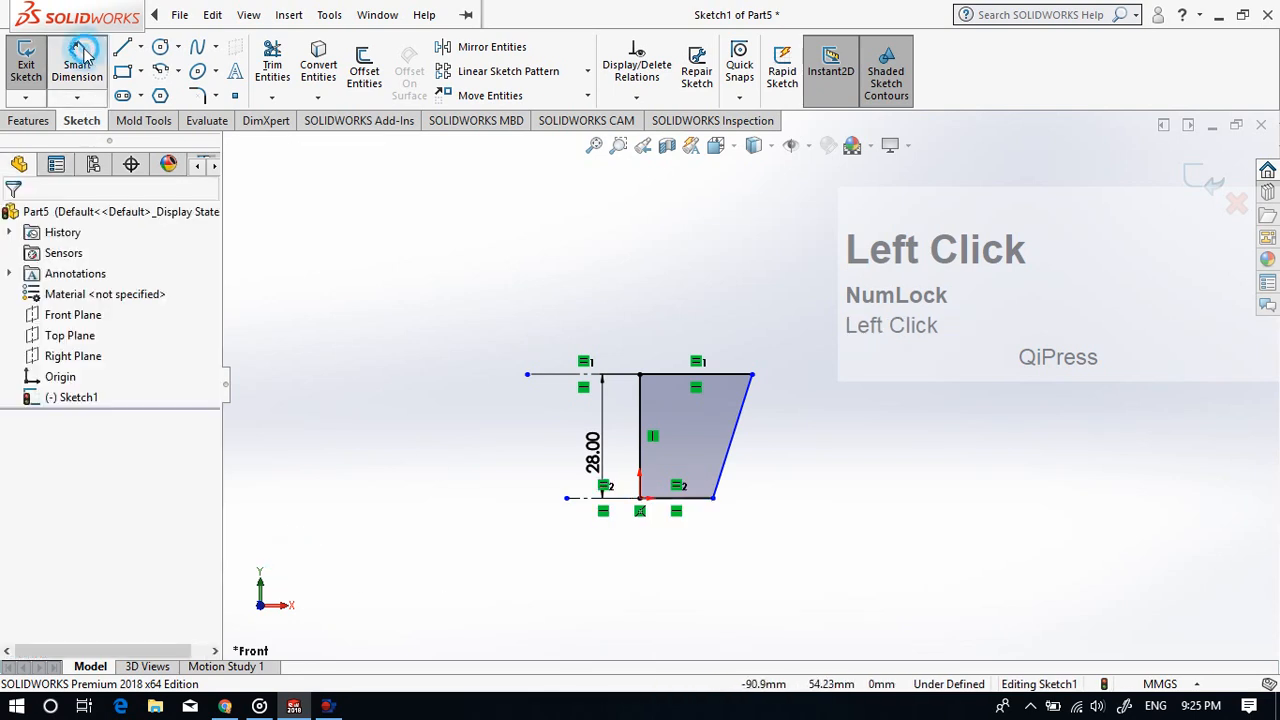
pyautogui.click(527, 377)
pyautogui.click(754, 377)
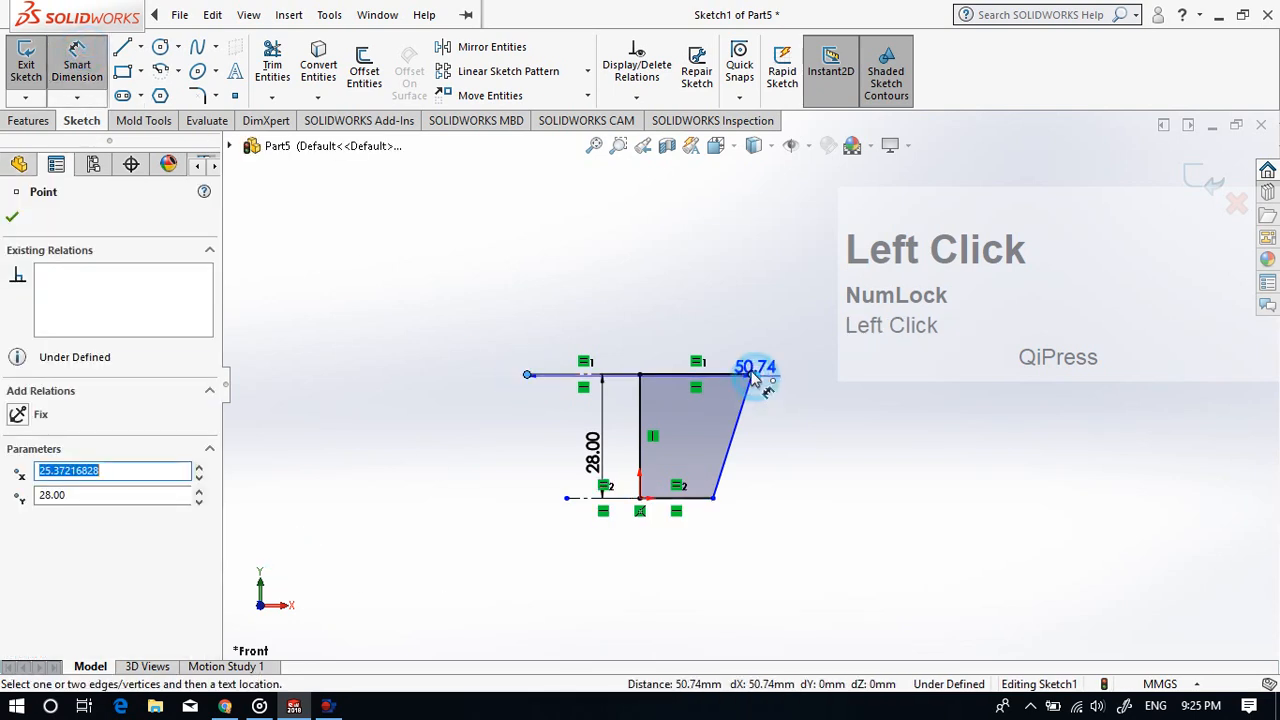
pyautogui.click(620, 300)
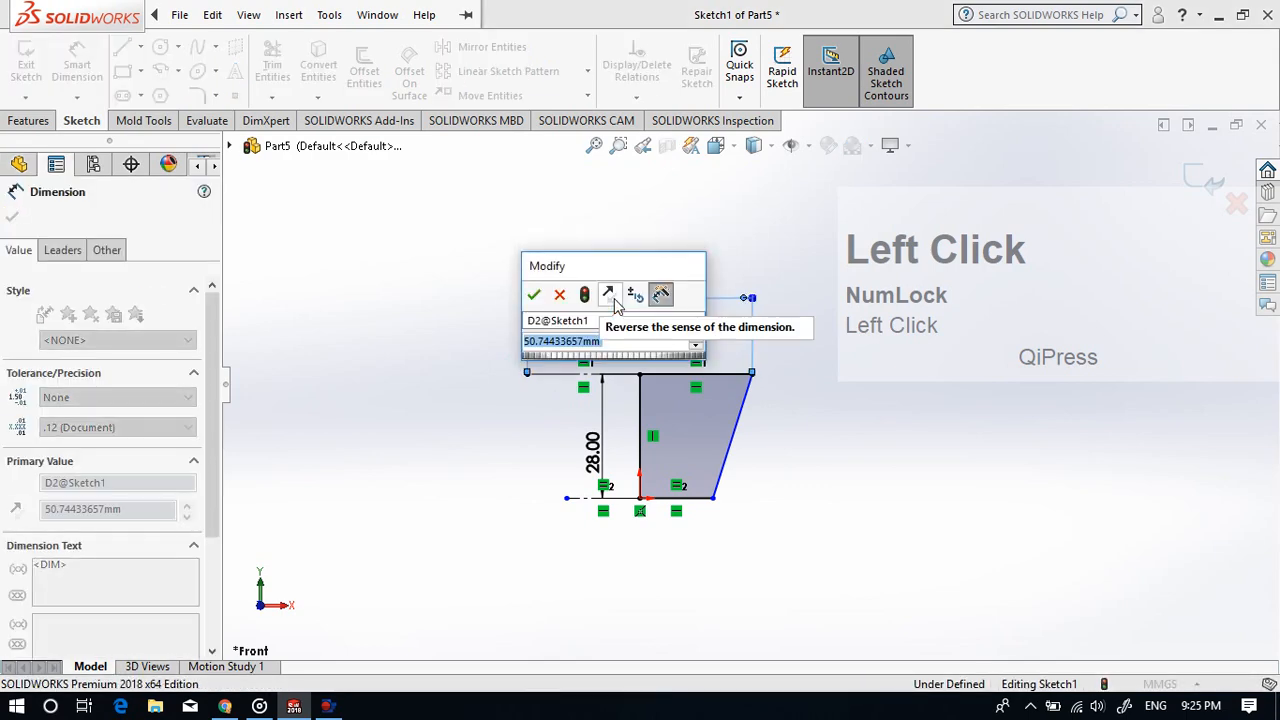
pyautogui.write('4')
pyautogui.press('Return')
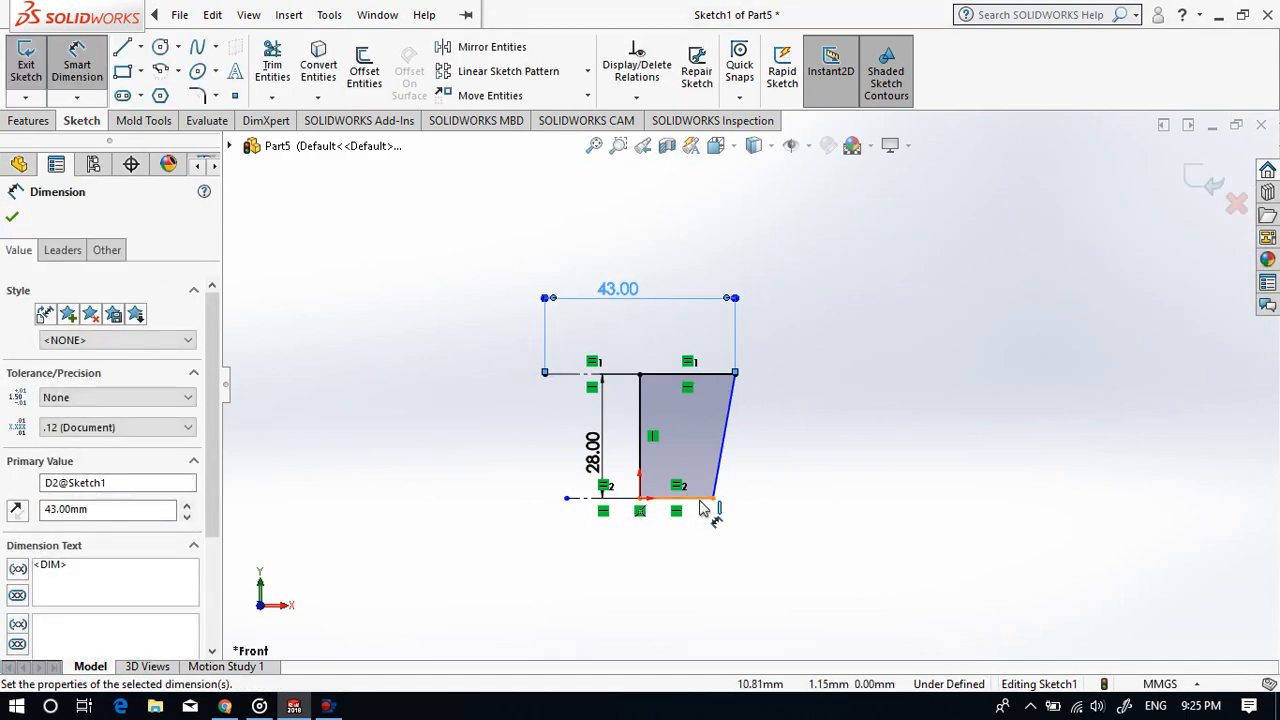
# Step: Dimension the overall lower width between the profile's outer bottom corner and the construction line's free end to 27 mm
pyautogui.click(713, 497)
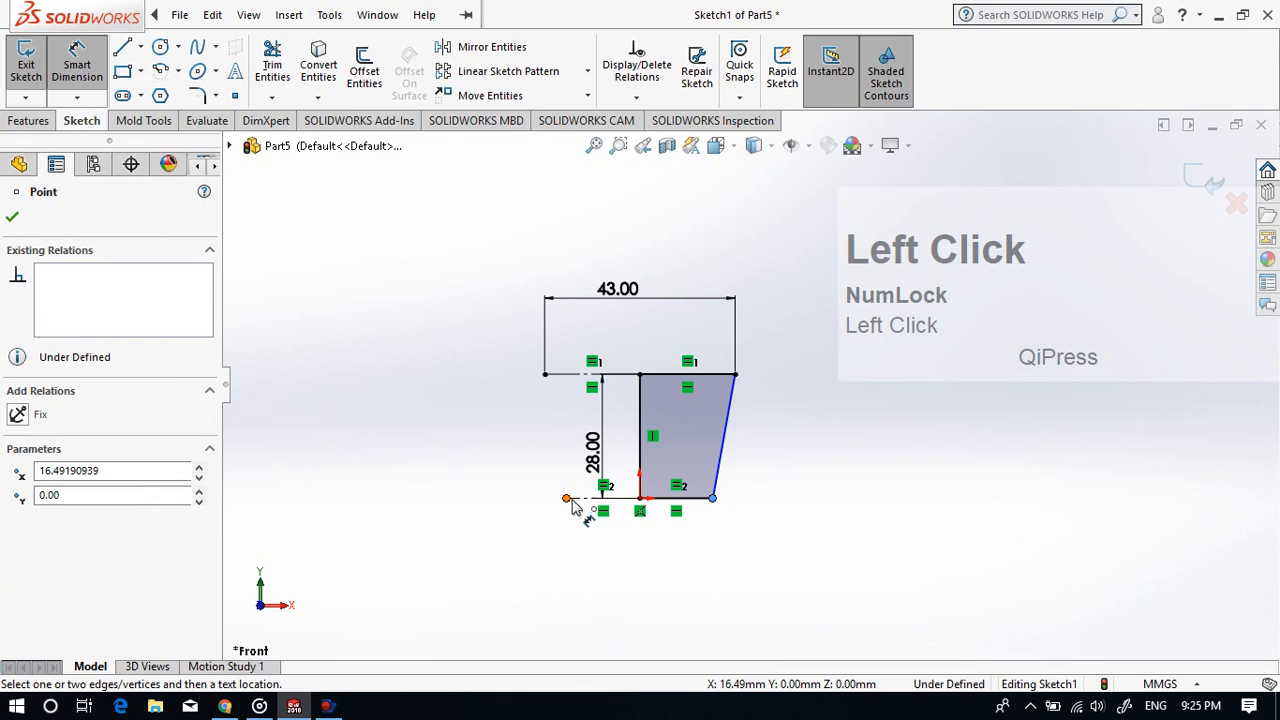
pyautogui.click(570, 501)
pyautogui.click(642, 569)
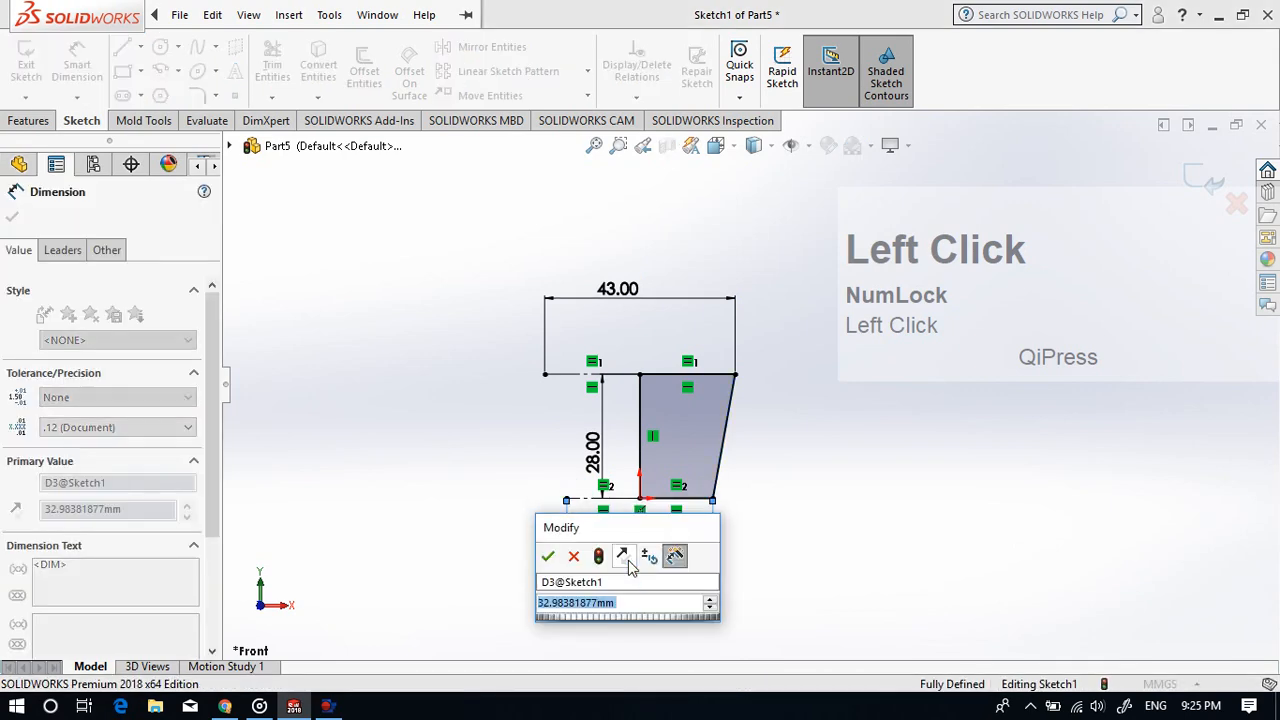
pyautogui.write('27')
pyautogui.press('Return')
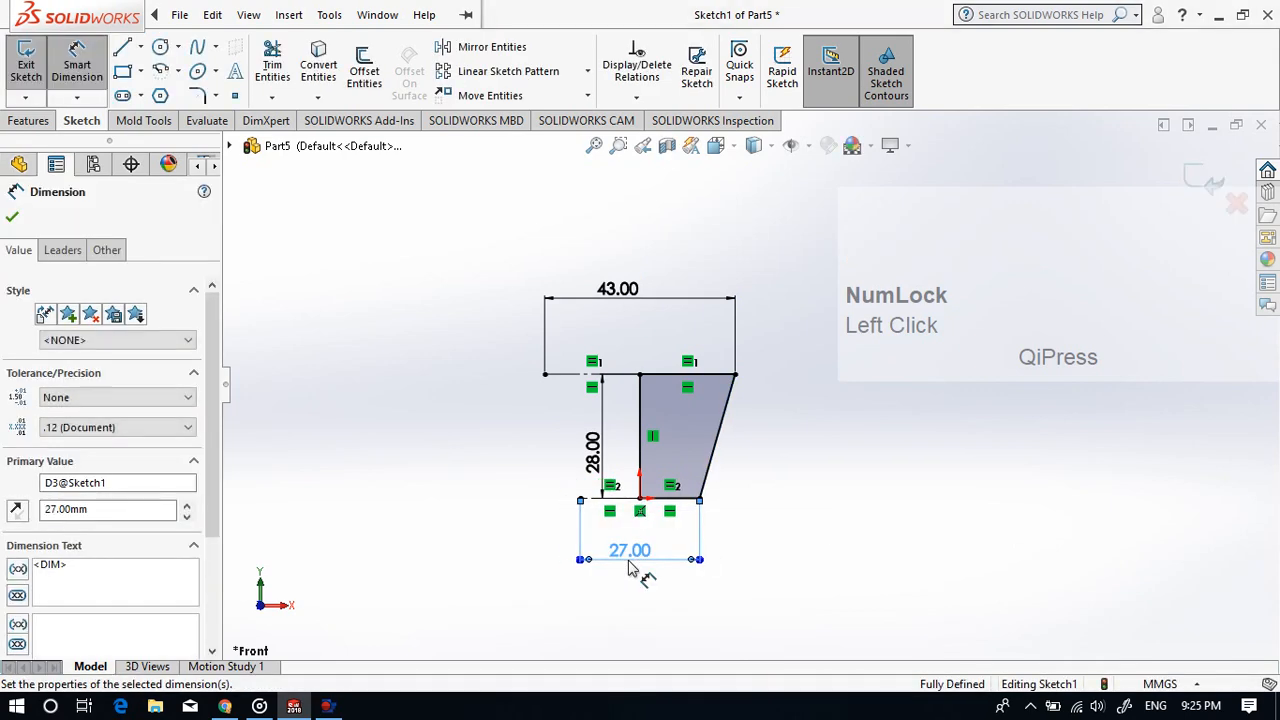
pyautogui.click(476, 600)
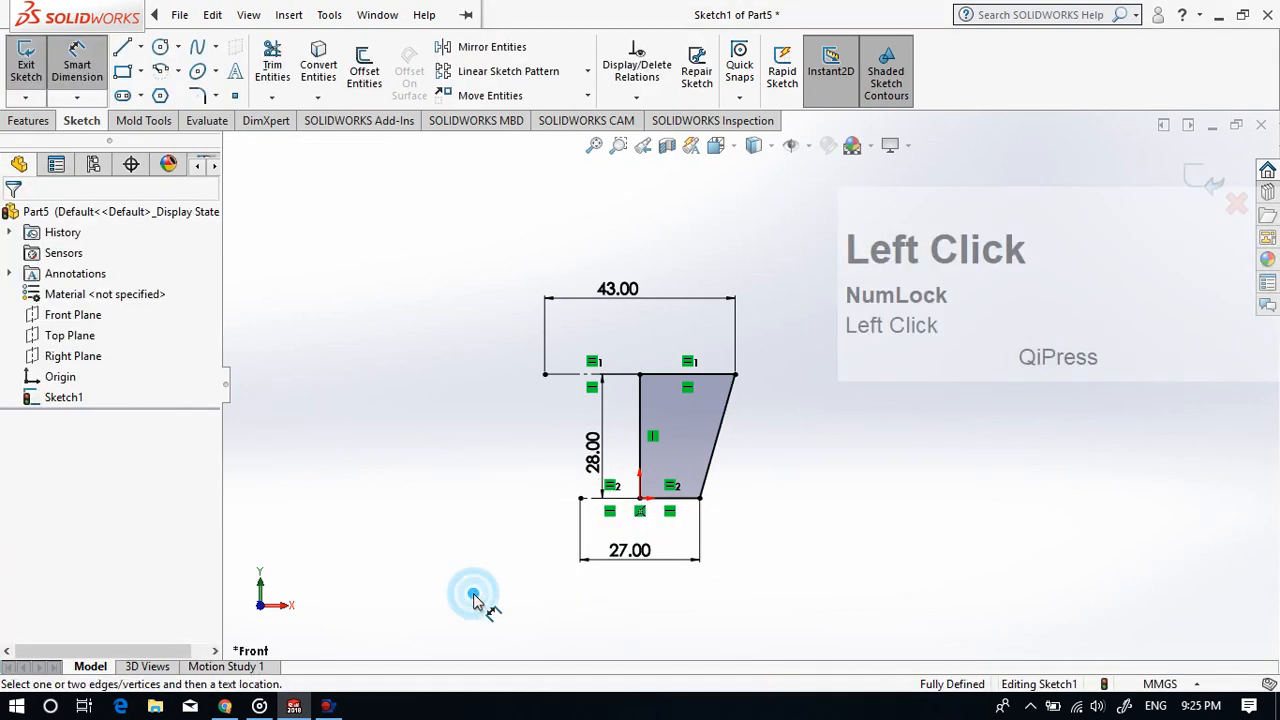
# Step: Revolve the profile 360 degrees about its 28 mm vertical side to form a solid tapered body
pyautogui.click(22, 120)
pyautogui.click(87, 90)
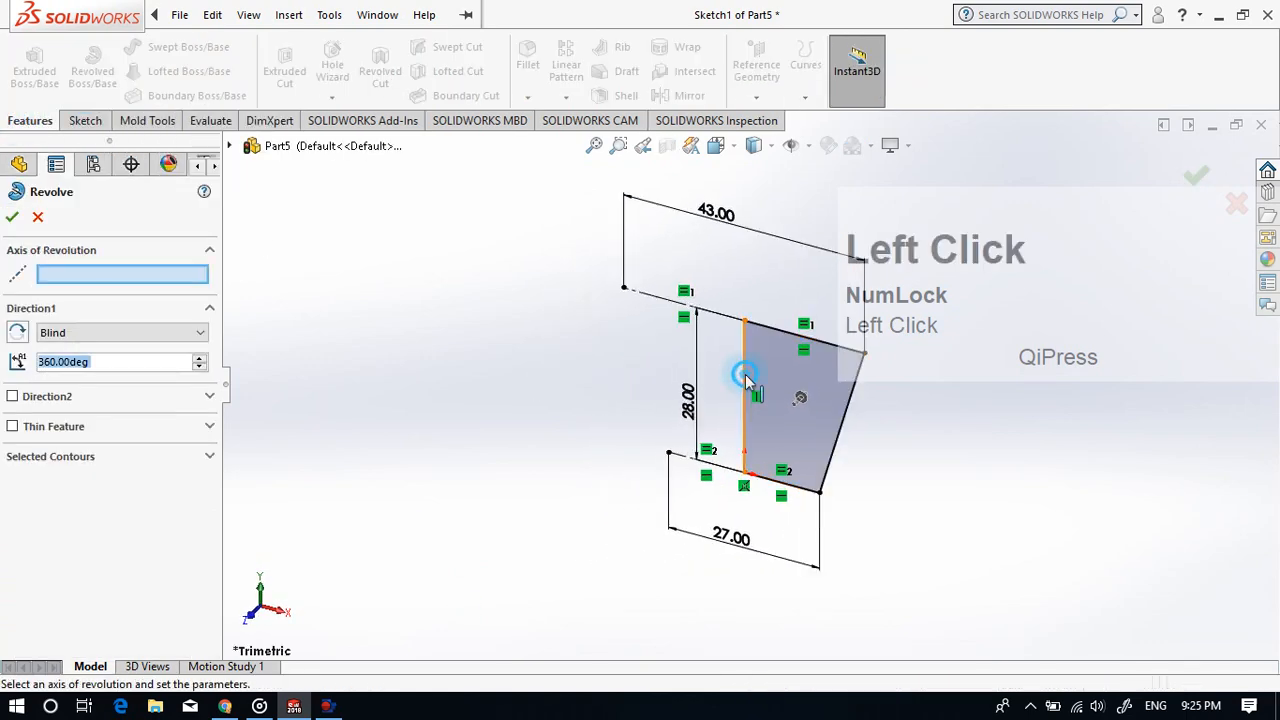
pyautogui.click(744, 380)
pyautogui.click(12, 217)
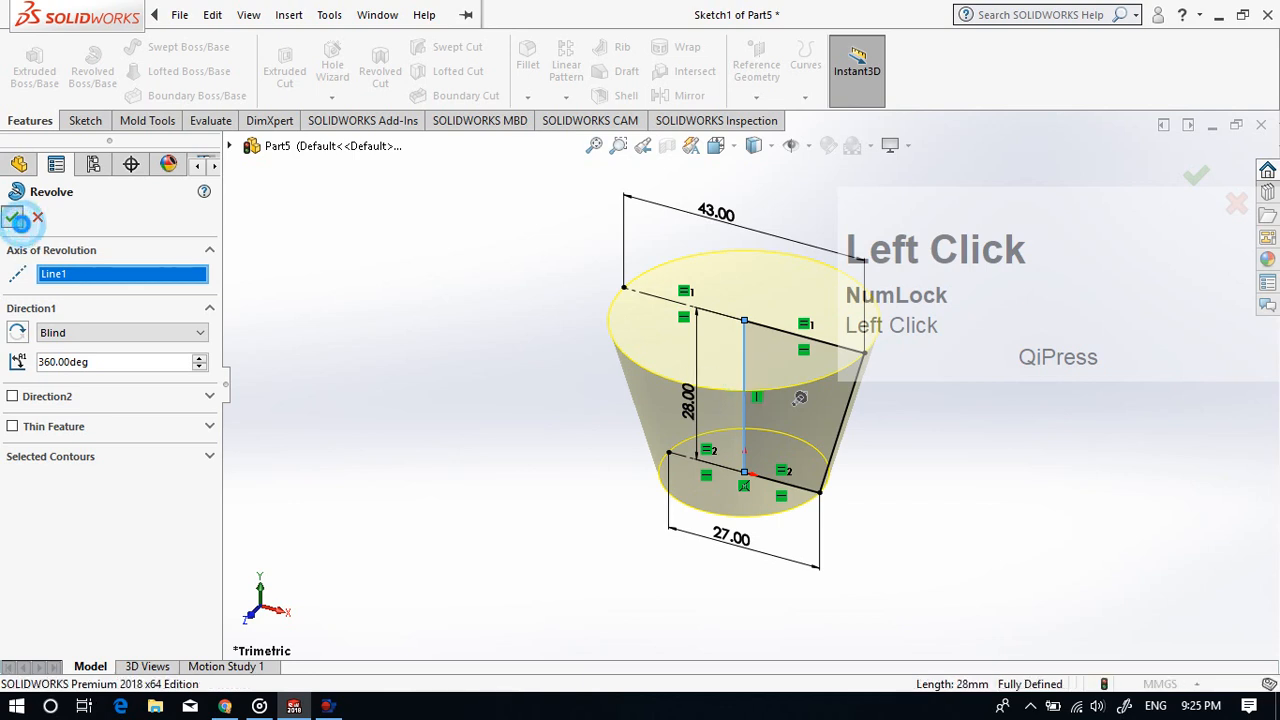
pyautogui.click(496, 419)
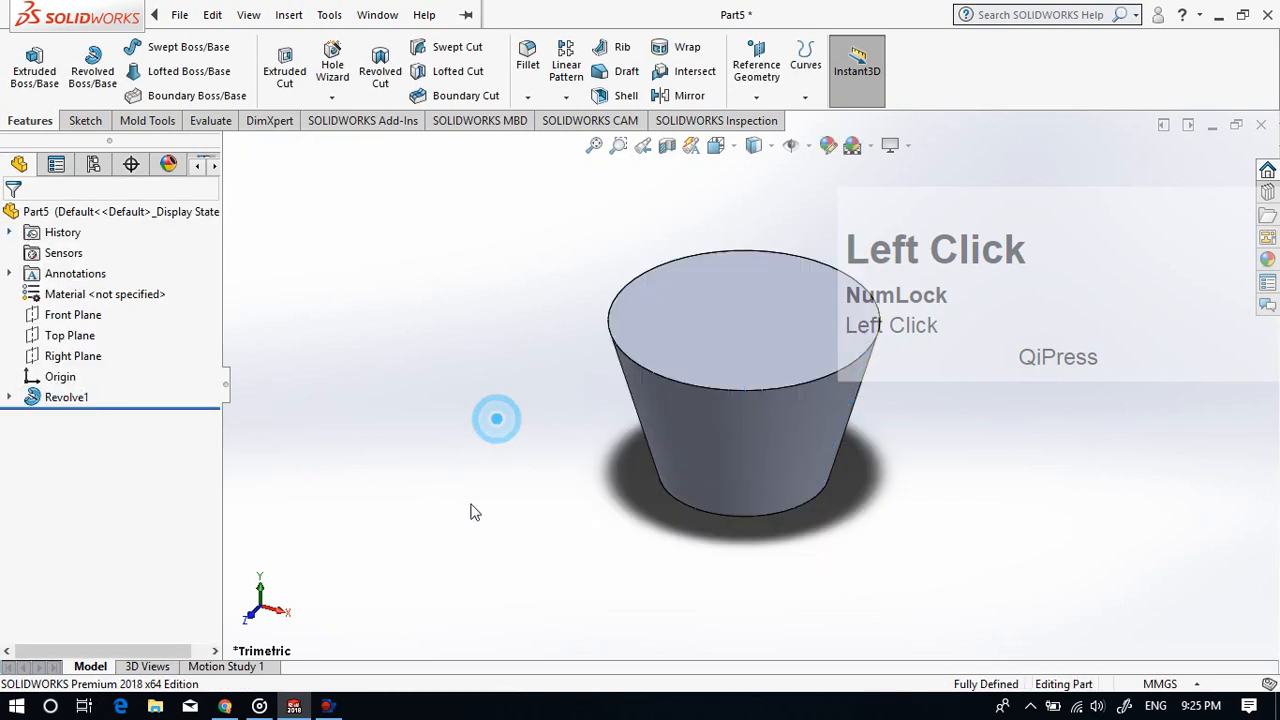
# Step: Fillet the circular bottom edge of the tapered solid with a 6 mm symmetric radius
pyautogui.moveTo(471, 511)
pyautogui.mouseDown(button='middle')
pyautogui.moveTo(500, 249)
pyautogui.moveTo(437, 320)
pyautogui.moveTo(488, 387)
pyautogui.moveTo(474, 423)
pyautogui.mouseUp(button='middle')
pyautogui.scroll(3, 846, 494)
pyautogui.scroll(-3, 845, 462)
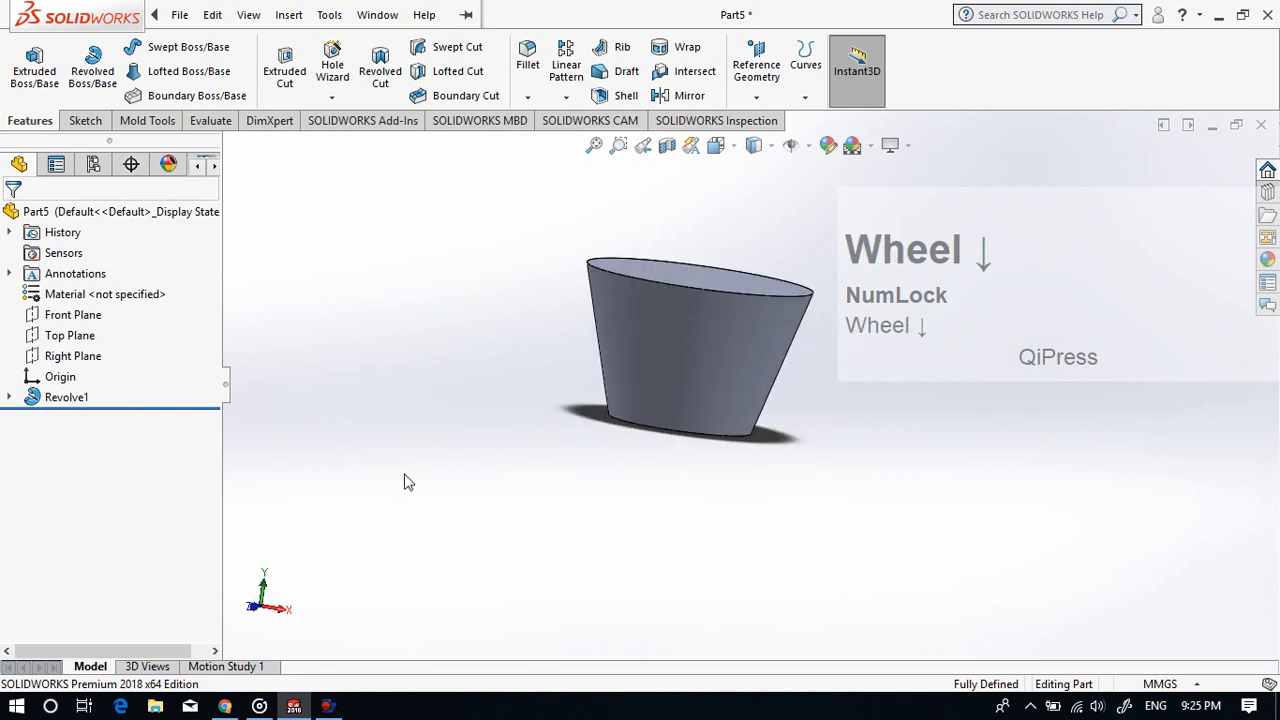
pyautogui.click(524, 62)
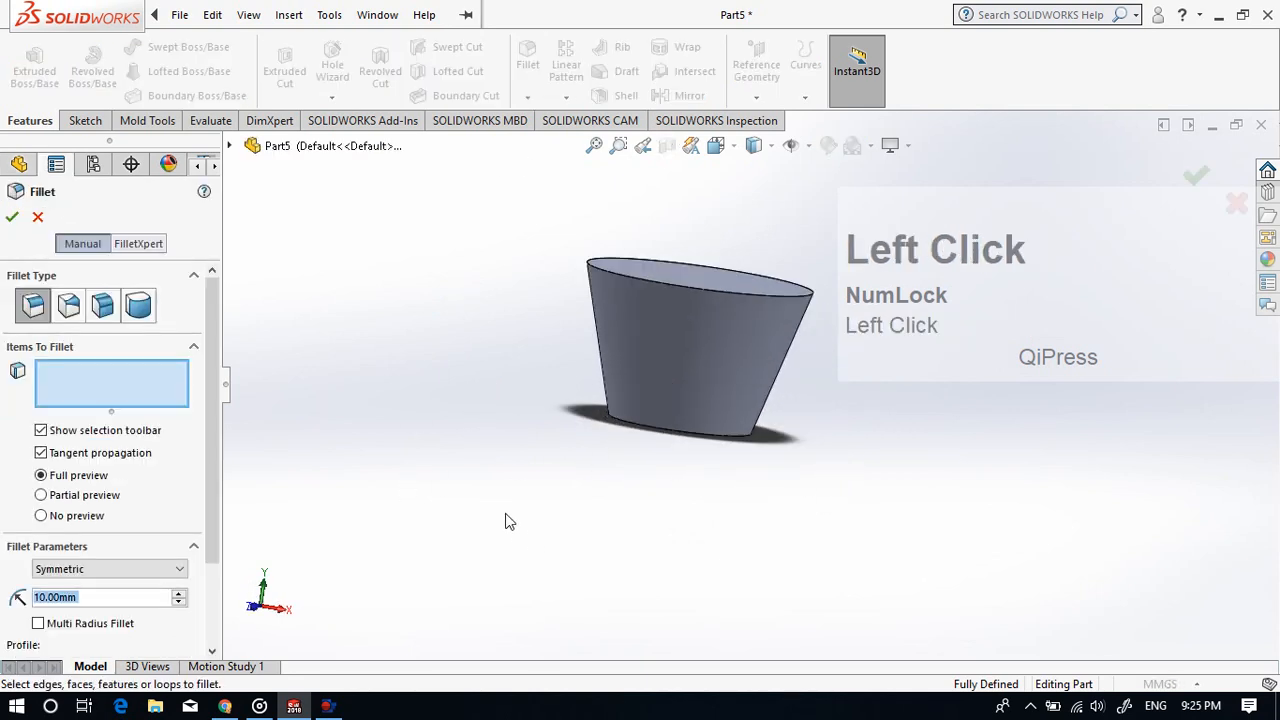
pyautogui.moveTo(508, 517); pyautogui.dragTo(512, 375, button='middle')
pyautogui.click(633, 372)
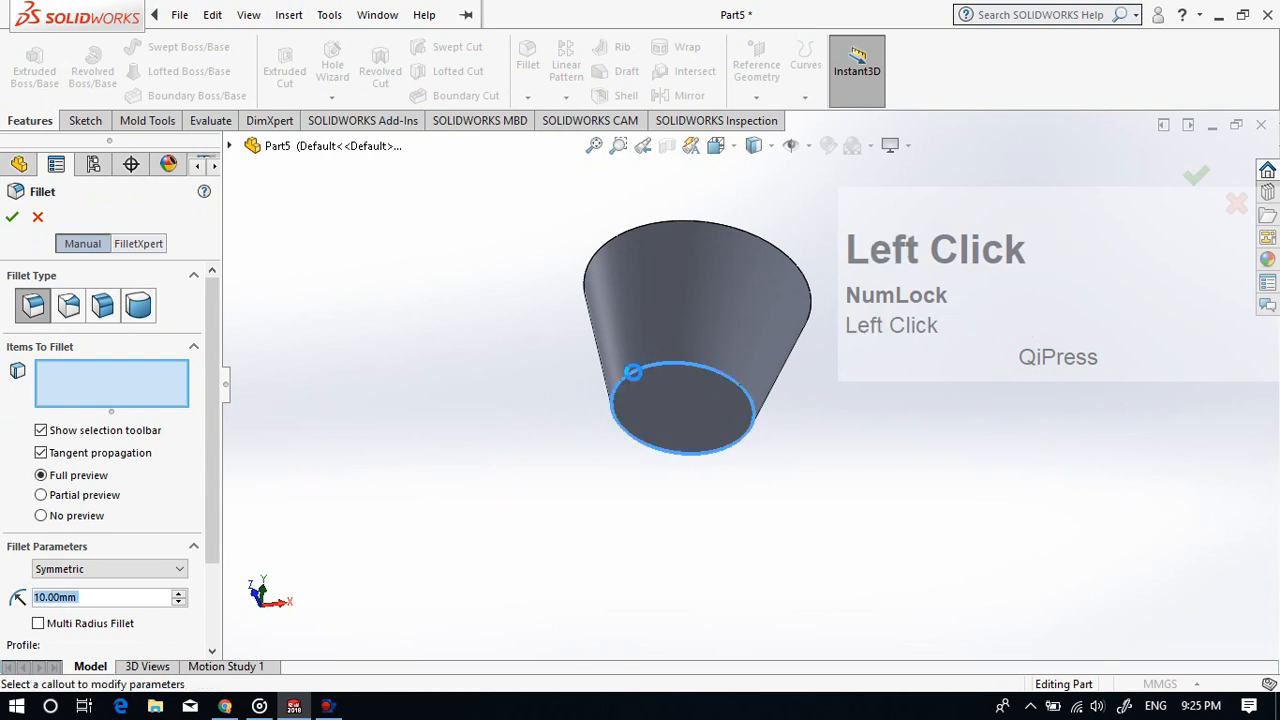
pyautogui.click(633, 372)
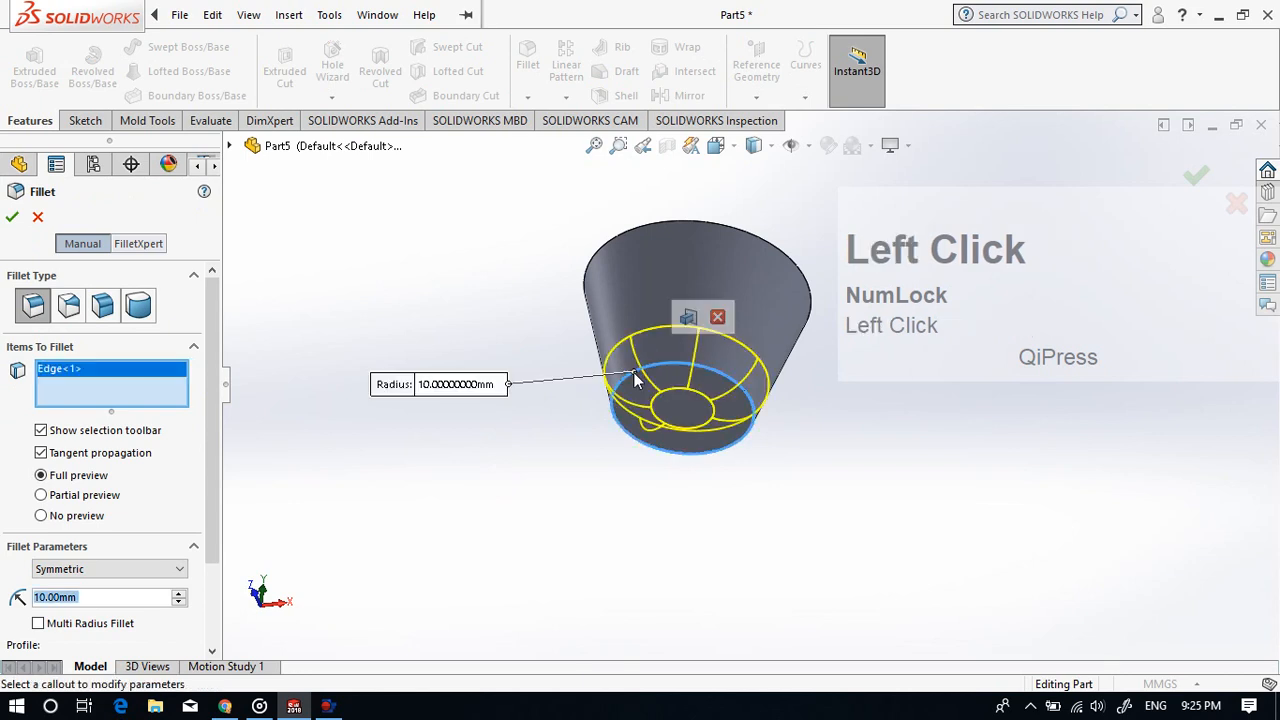
pyautogui.click(103, 597)
pyautogui.write('8')
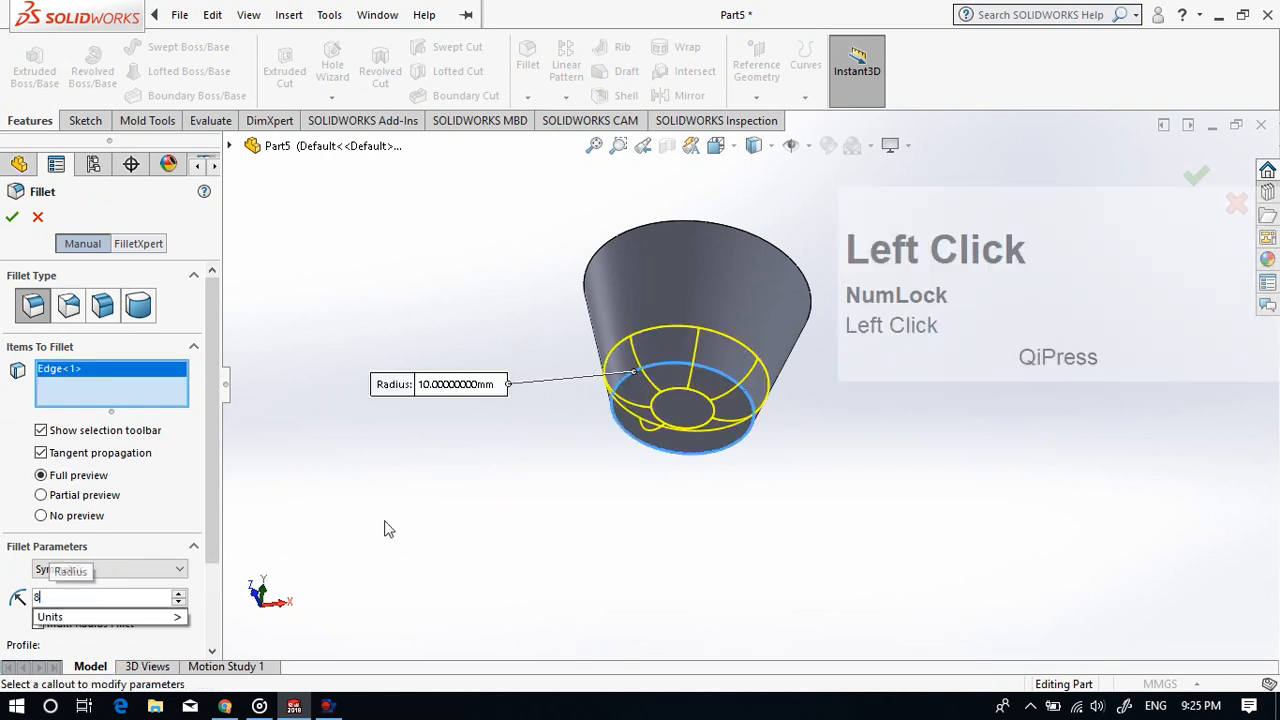
pyautogui.click(388, 528)
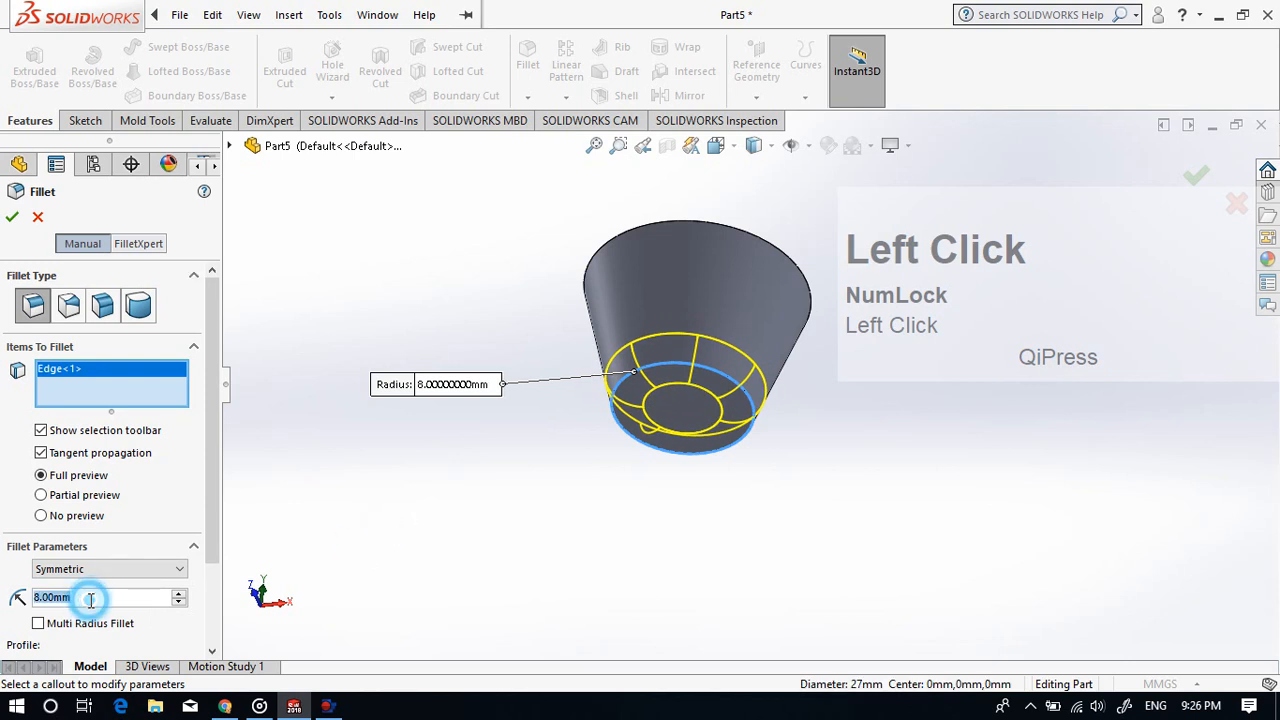
pyautogui.write('6')
pyautogui.click(373, 533)
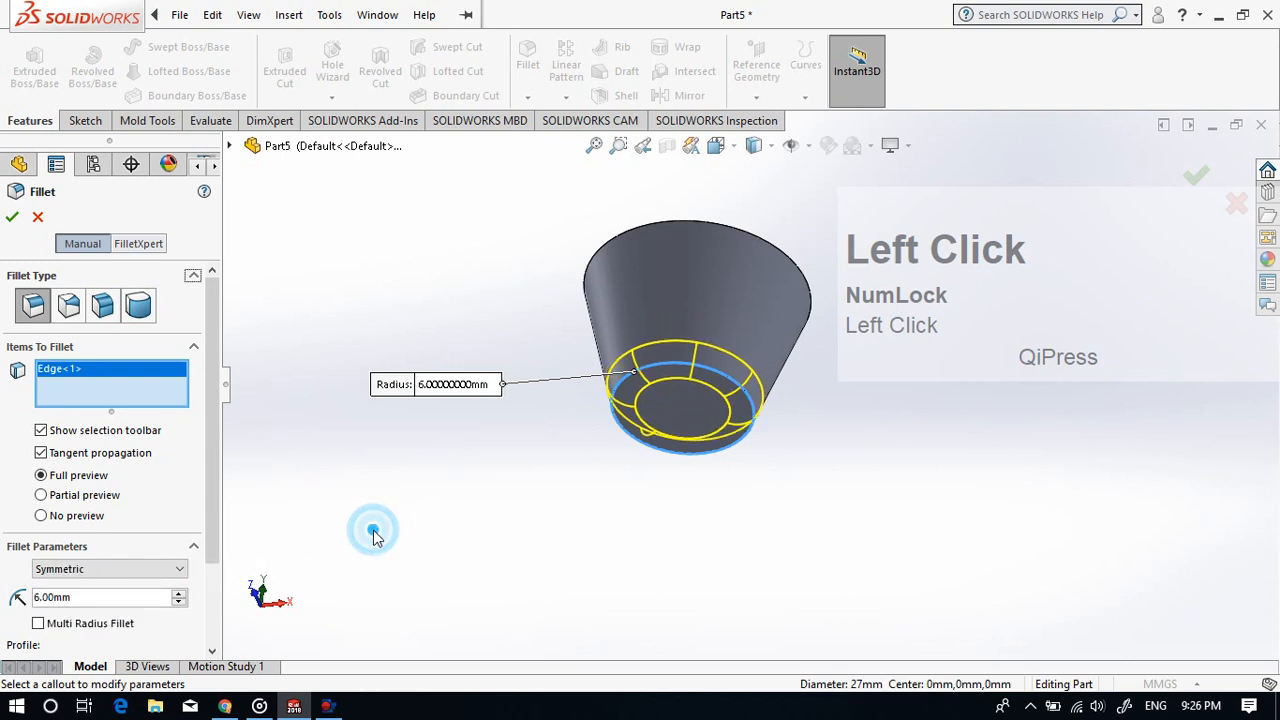
pyautogui.click(17, 220)
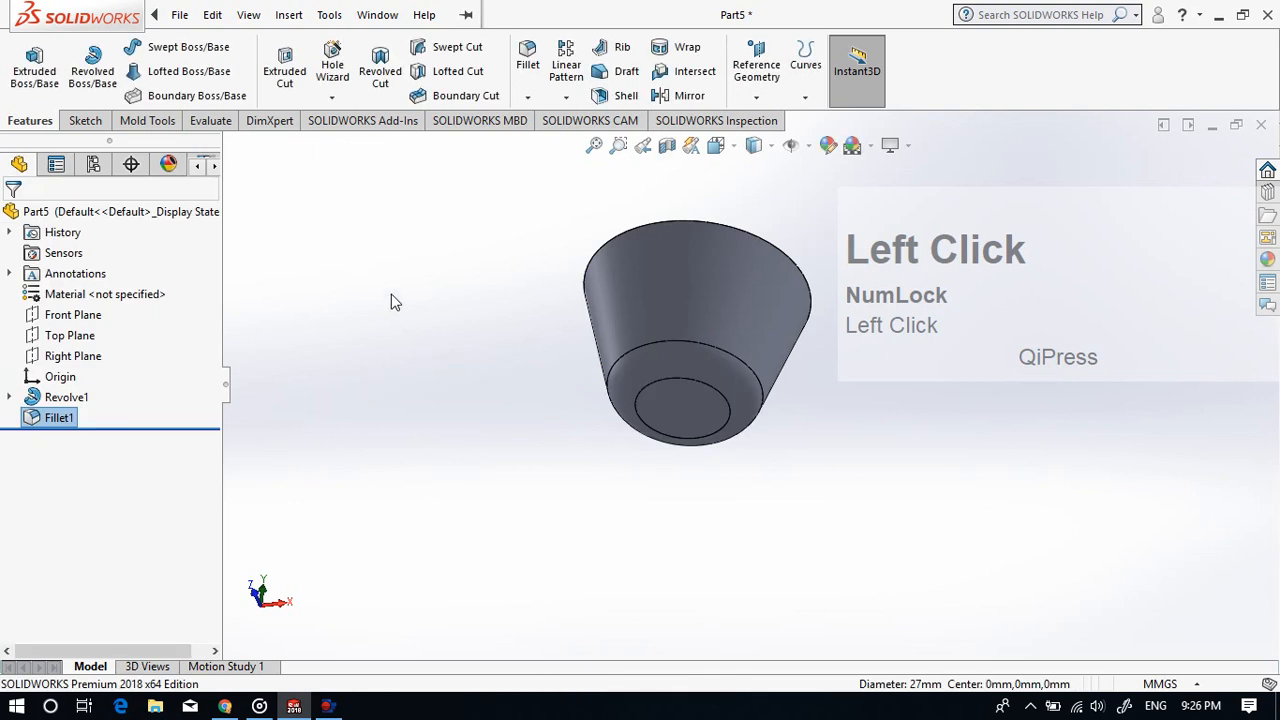
# Step: Shell the body to a 0.8 mm wall thickness, removing the flat top face, with the preview shown
pyautogui.moveTo(387, 269); pyautogui.dragTo(389, 435, button='middle')
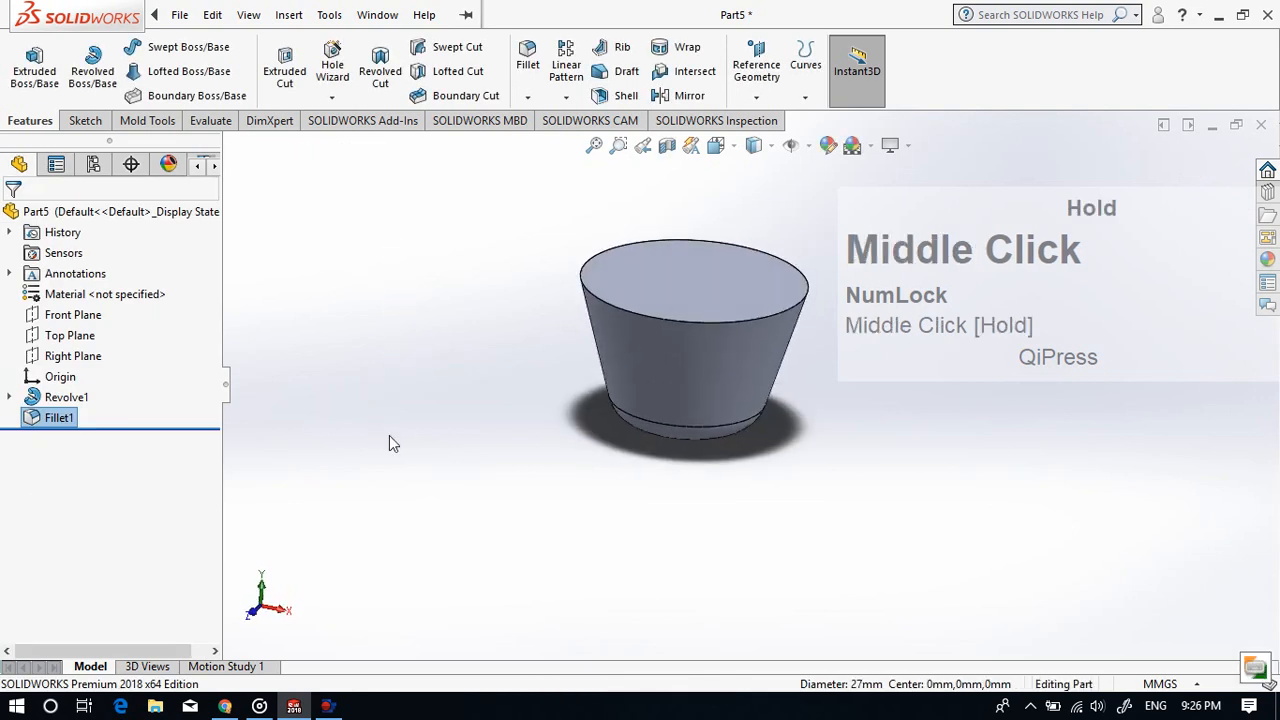
pyautogui.click(618, 96)
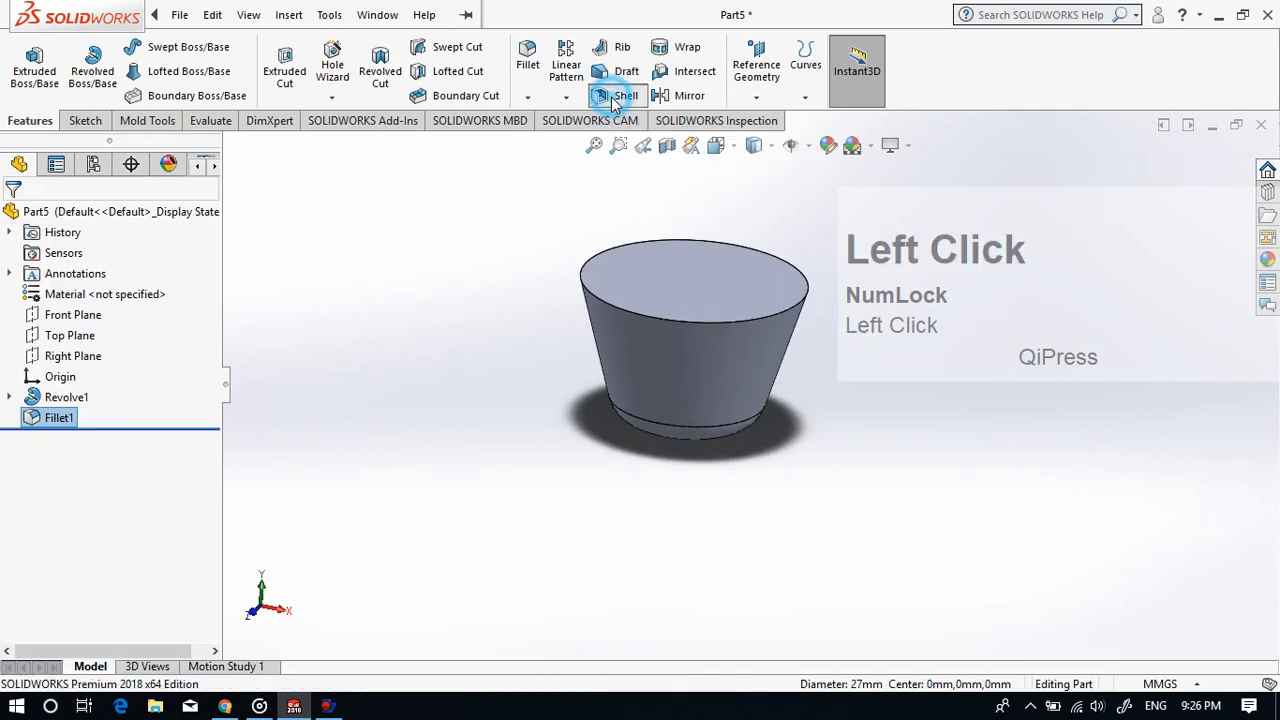
pyautogui.click(686, 302)
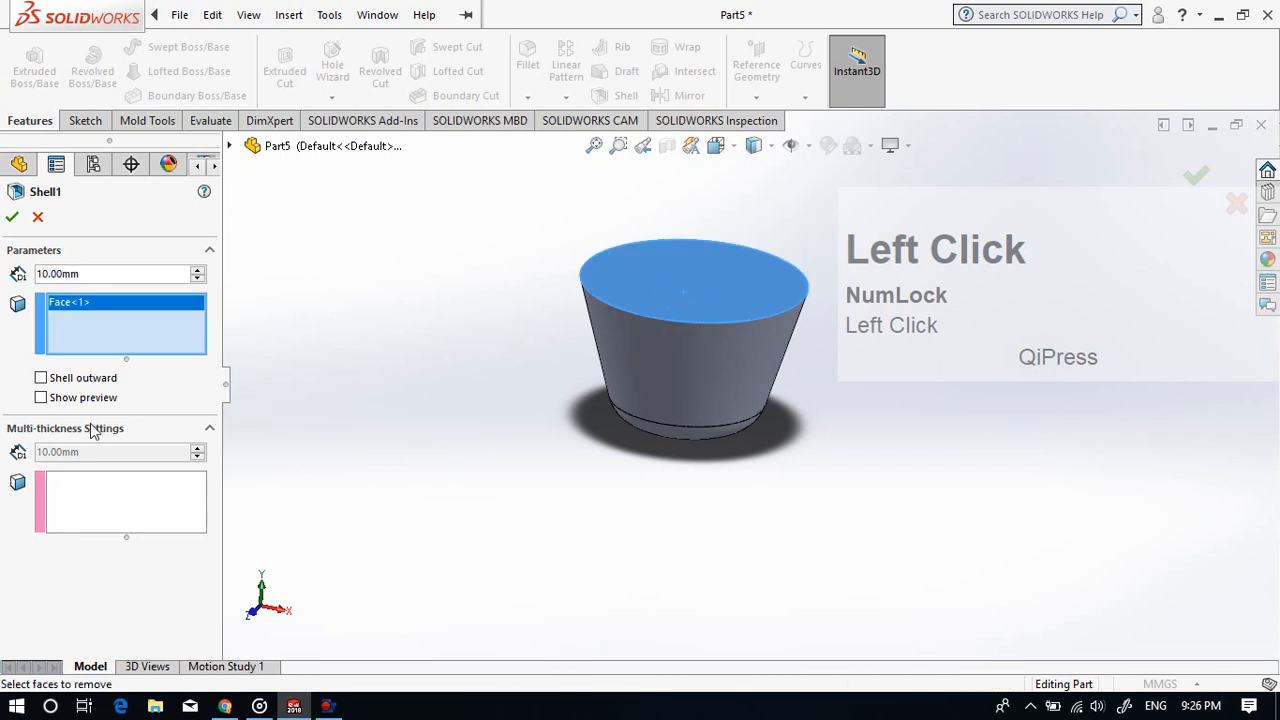
pyautogui.click(102, 277)
pyautogui.write('38')
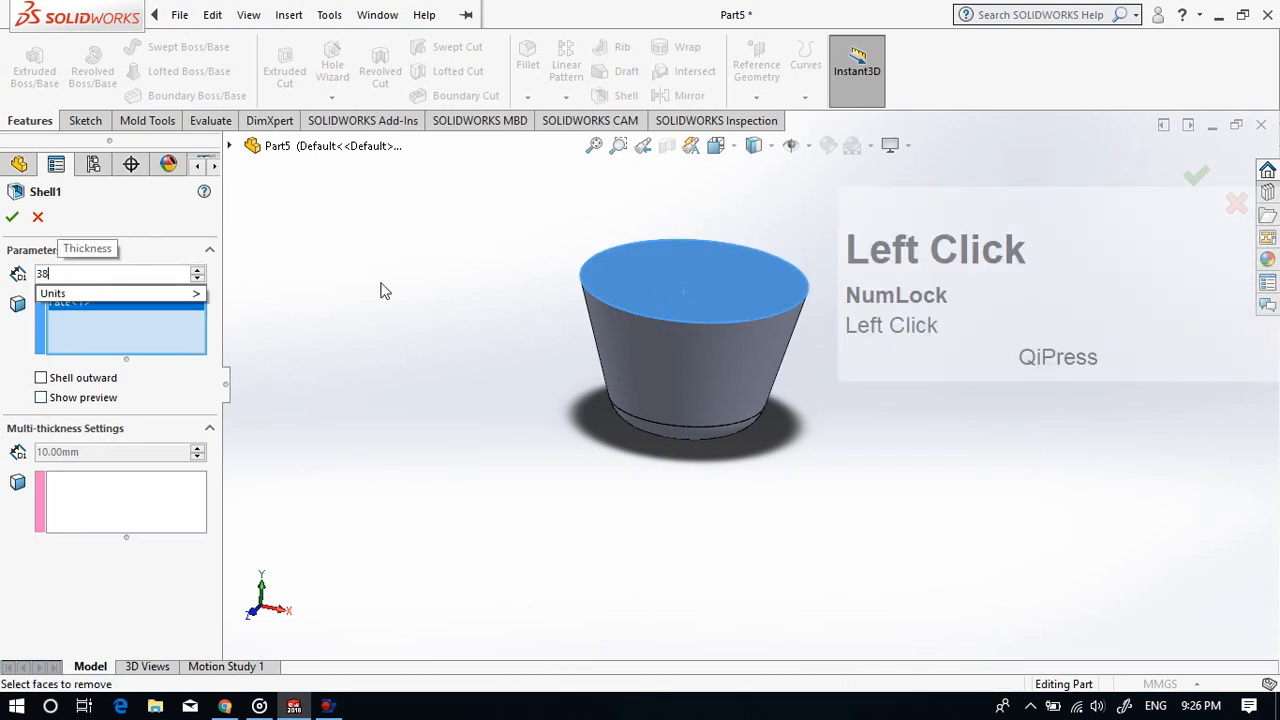
pyautogui.click(107, 278)
pyautogui.moveTo(107, 278); pyautogui.dragTo(37, 286)
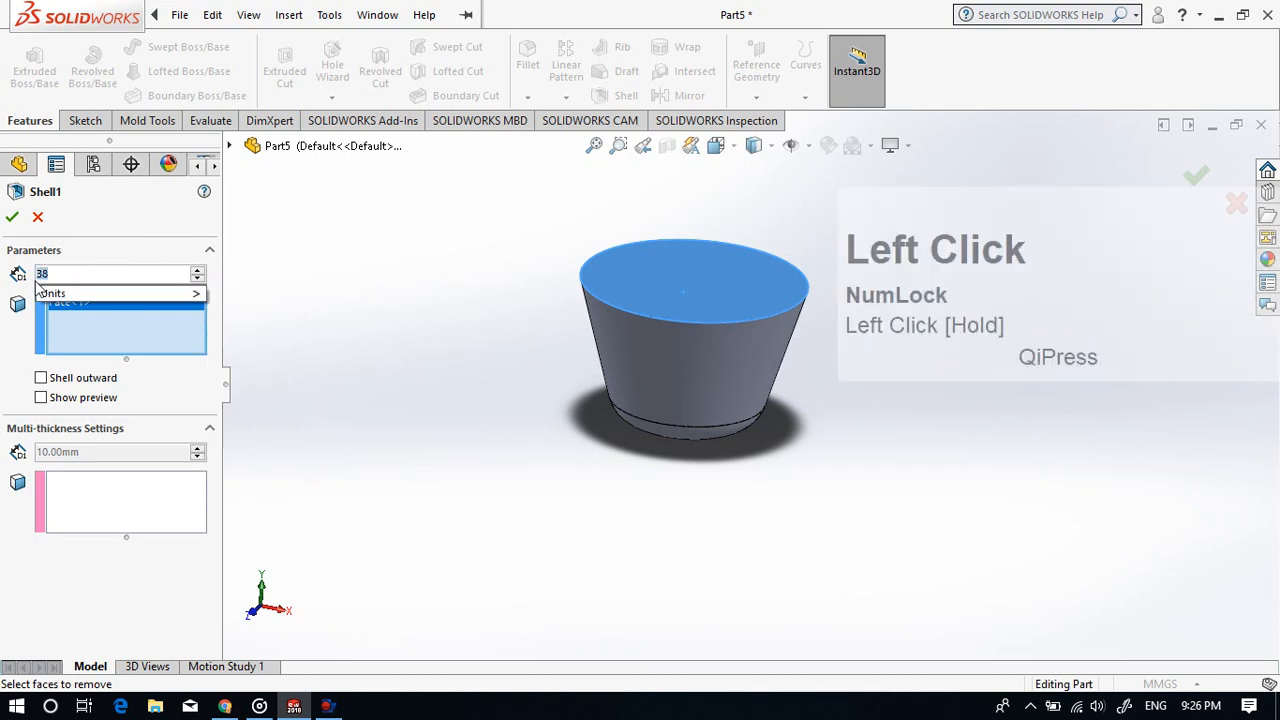
pyautogui.write('0.8')
pyautogui.click(365, 275)
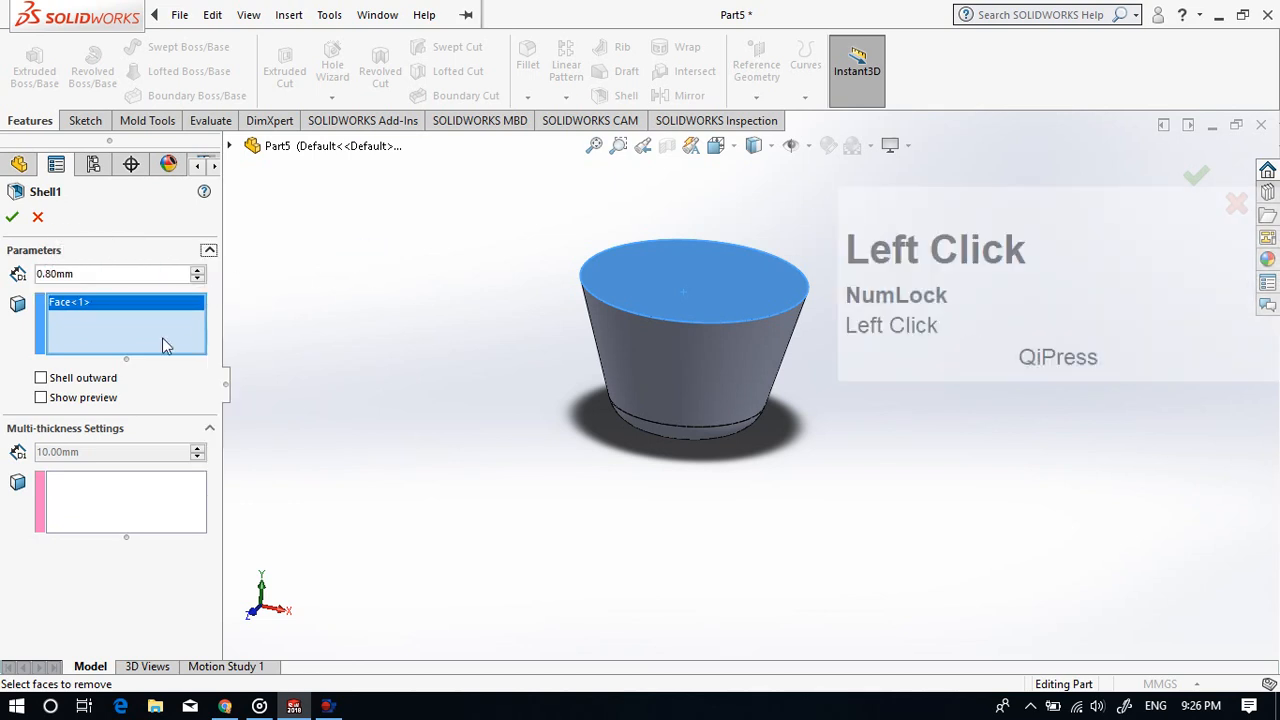
pyautogui.click(40, 405)
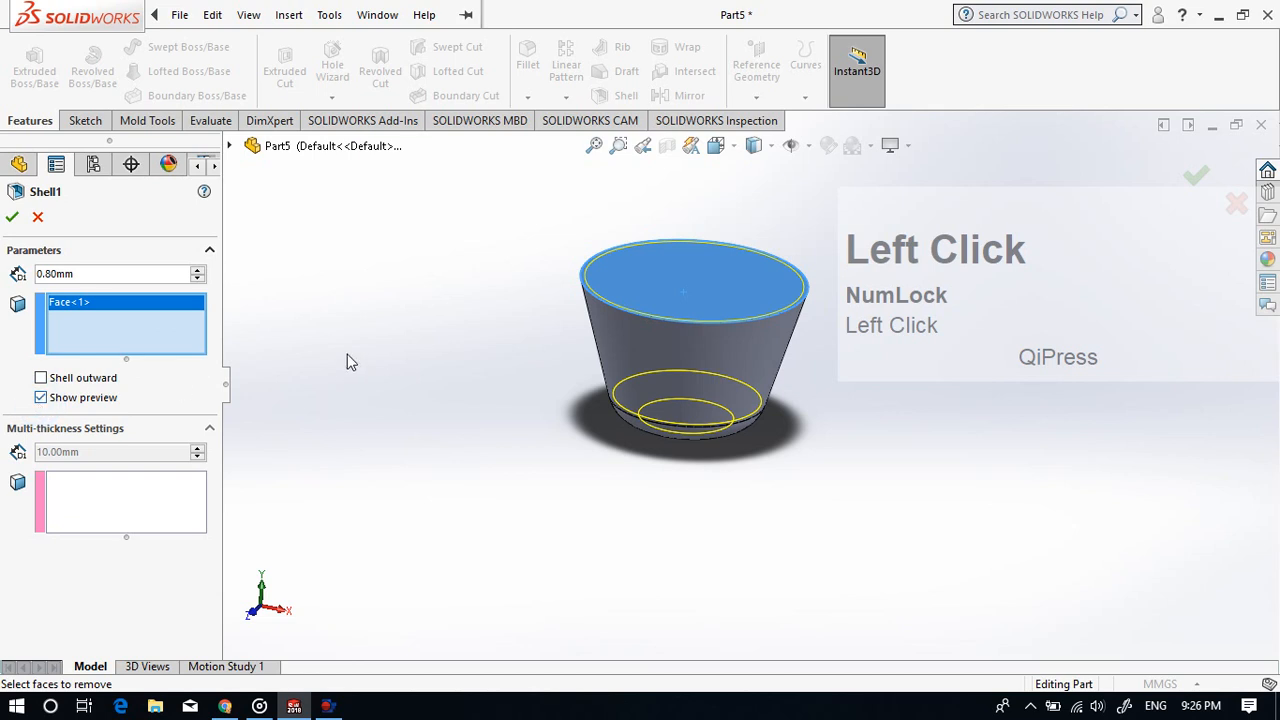
pyautogui.click(13, 218)
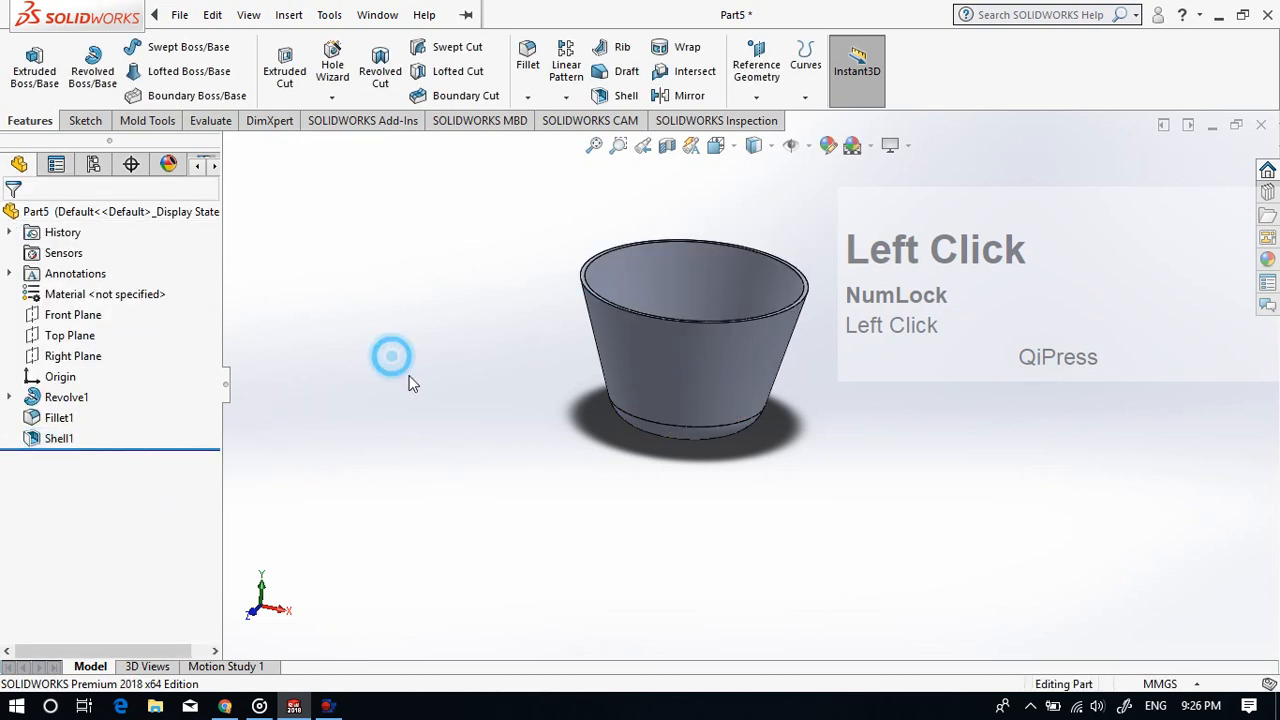
# Step: Start a new sketch on the cup's thin annular rim face, viewed normal to it
pyautogui.moveTo(410, 383); pyautogui.dragTo(392, 441, button='middle')
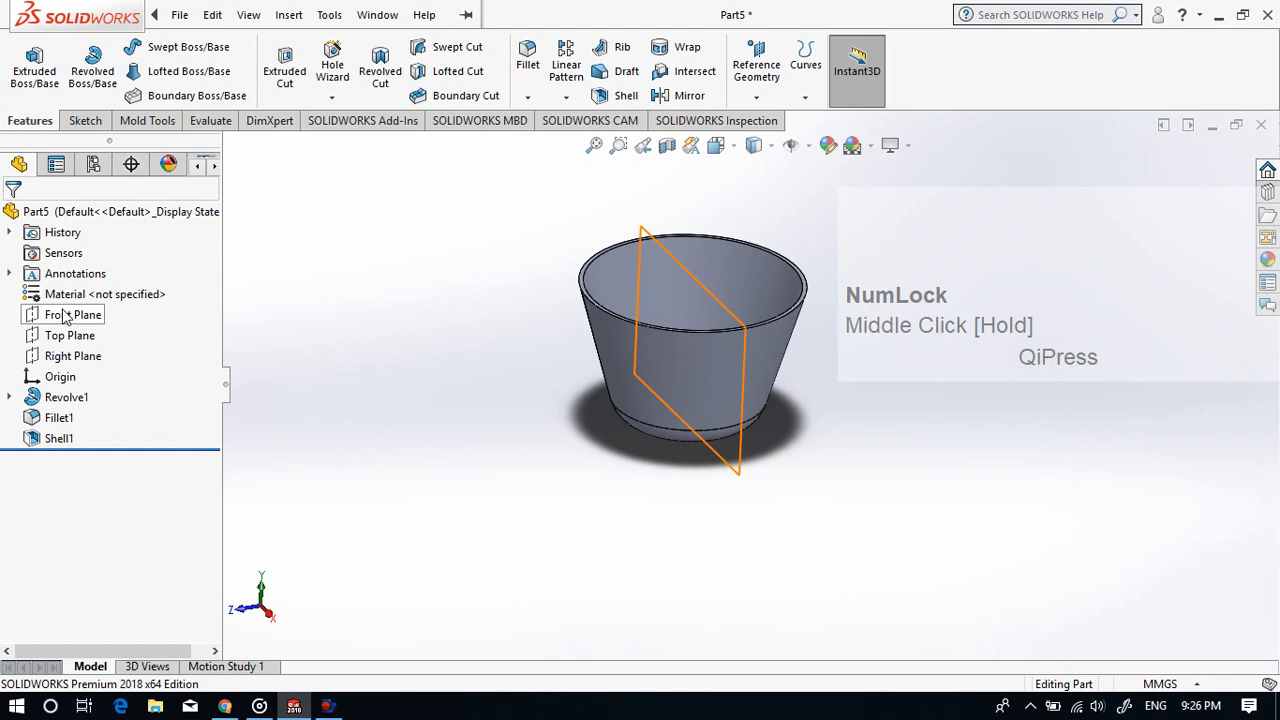
pyautogui.moveTo(449, 334); pyautogui.dragTo(508, 506, button='middle')
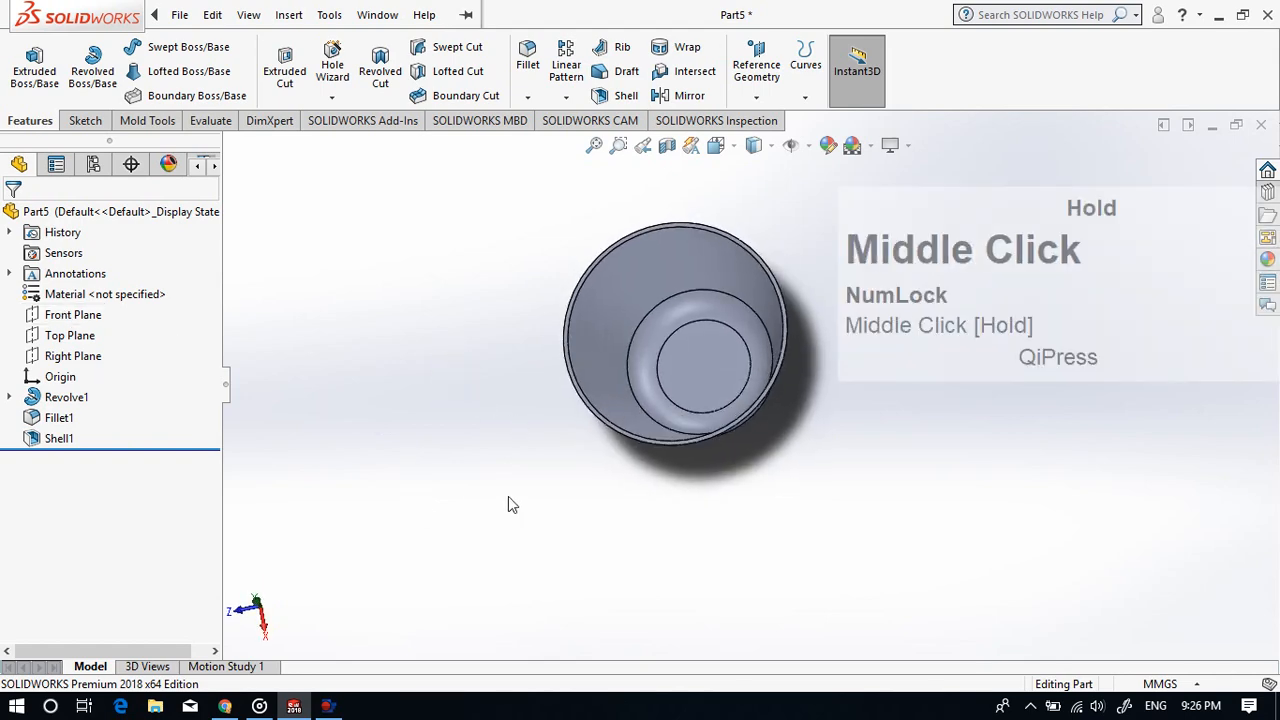
pyautogui.scroll(-5, 607, 330)
pyautogui.rightClick(608, 328)
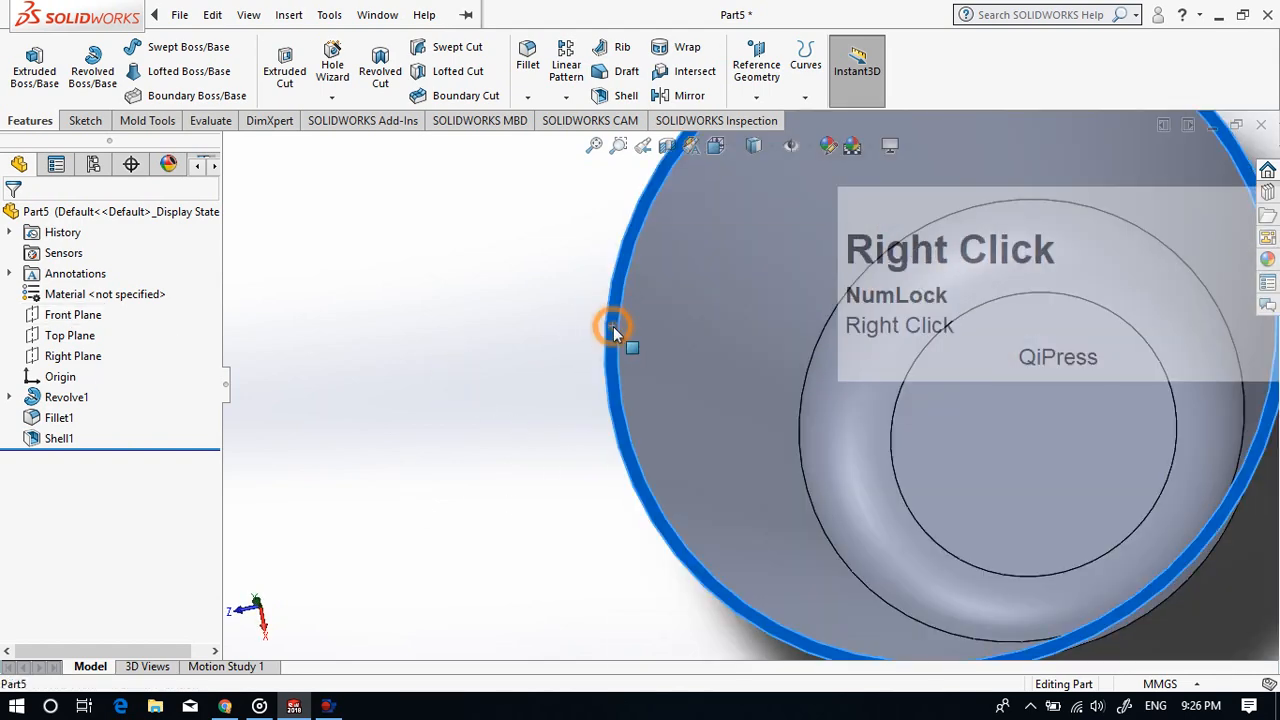
pyautogui.click(750, 271)
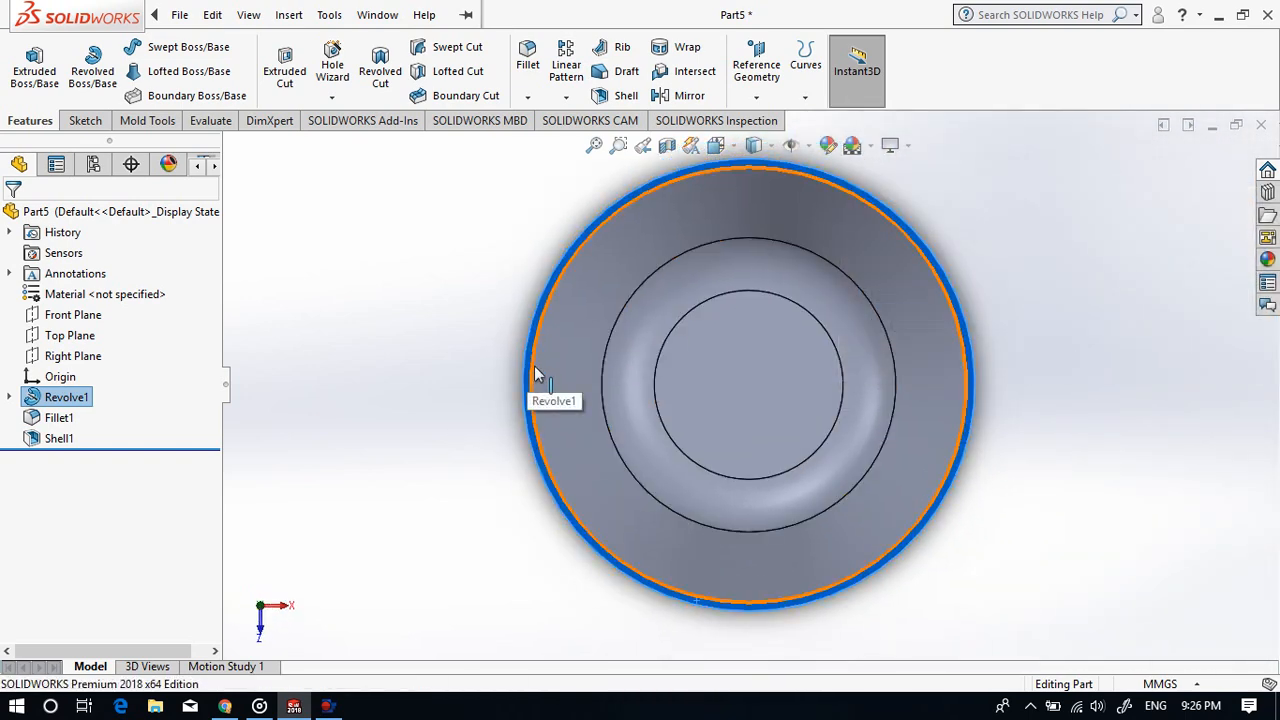
pyautogui.scroll(-5, 534, 366)
pyautogui.rightClick(584, 340)
pyautogui.click(663, 264)
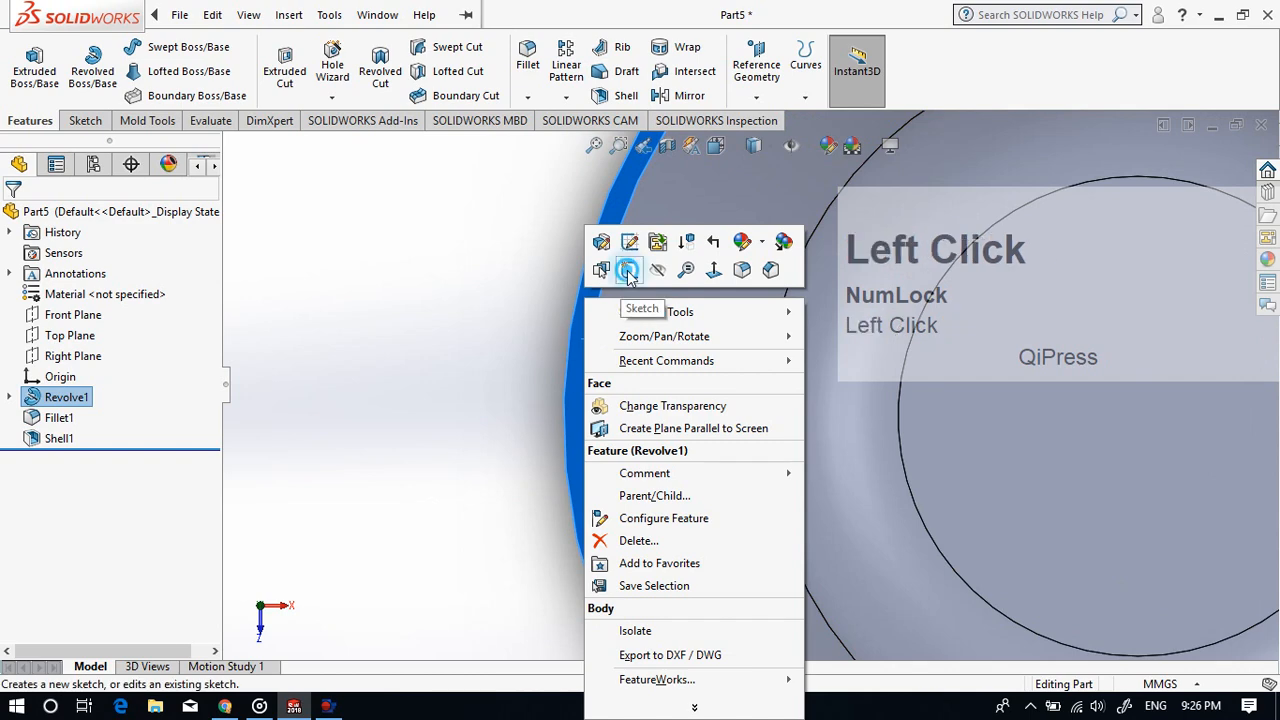
pyautogui.scroll(5, 464, 398)
pyautogui.click(464, 400)
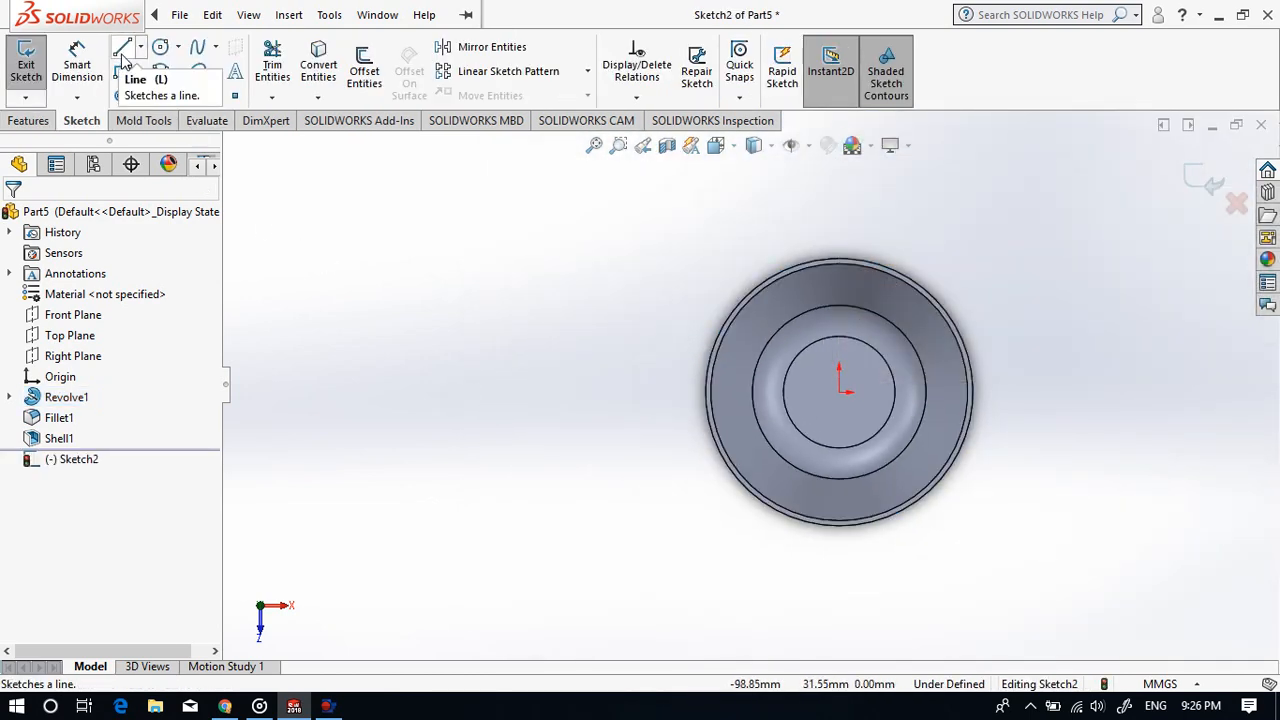
# Step: Sketch a circle outside the cup on the negative X side, level with the origin, and dimension its diameter to 12 mm
pyautogui.click(160, 47)
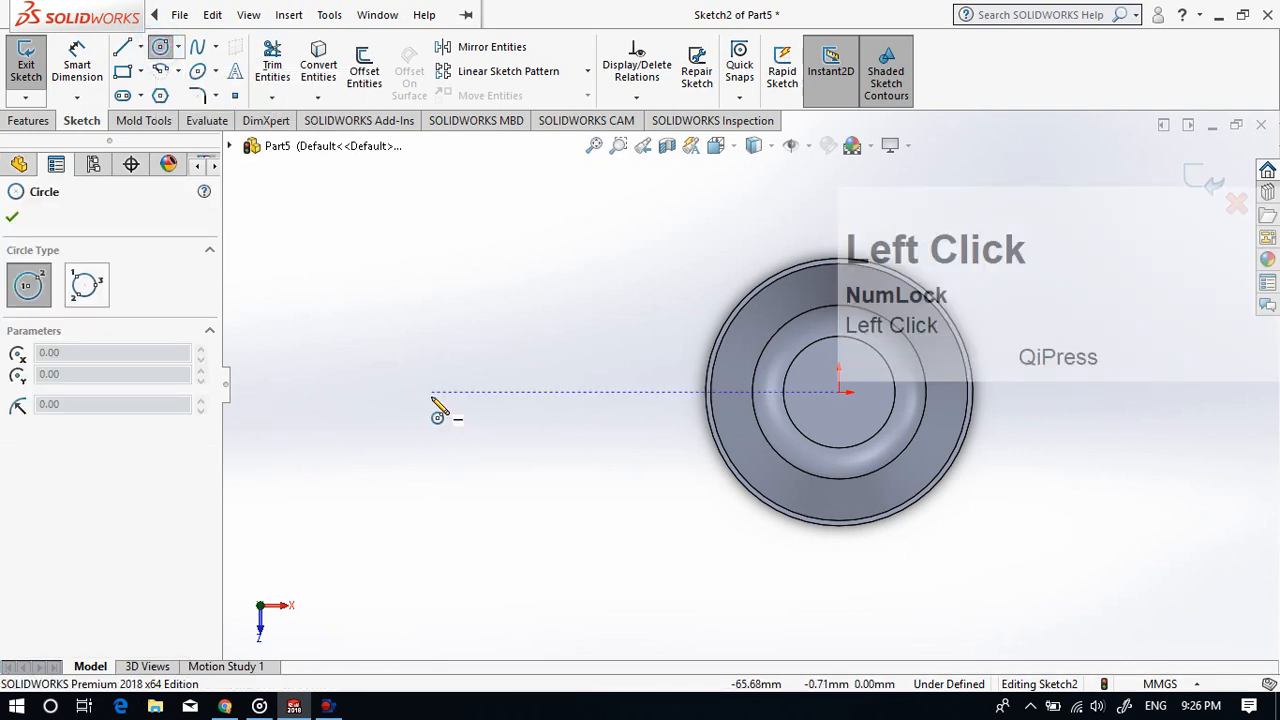
pyautogui.click(430, 391)
pyautogui.click(414, 372)
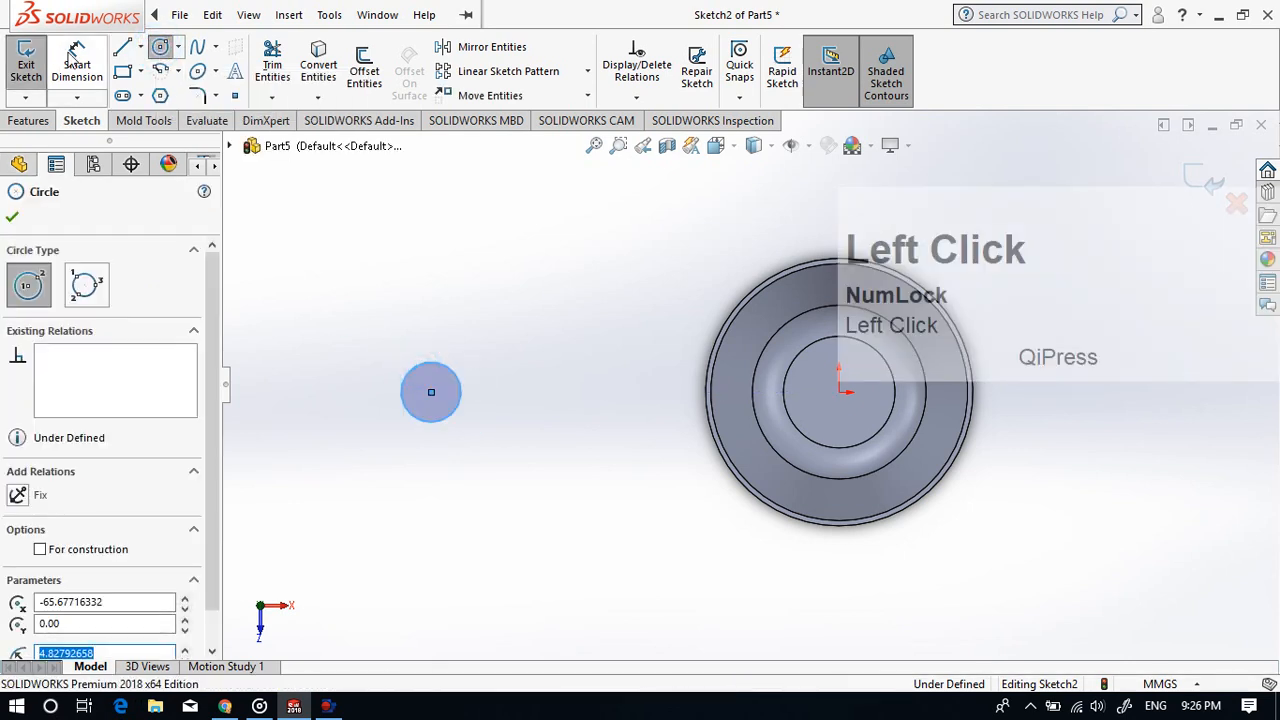
pyautogui.press('Escape')
pyautogui.click(410, 416)
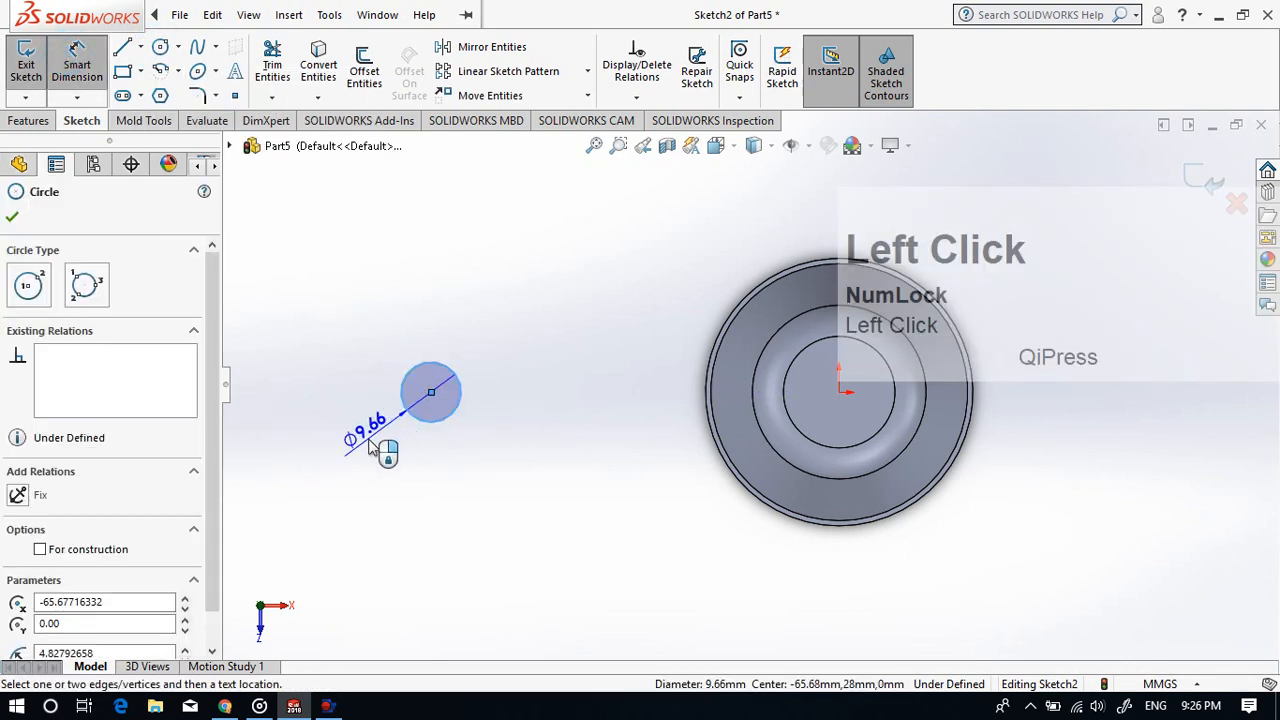
pyautogui.click(368, 442)
pyautogui.write('12')
pyautogui.press('Return')
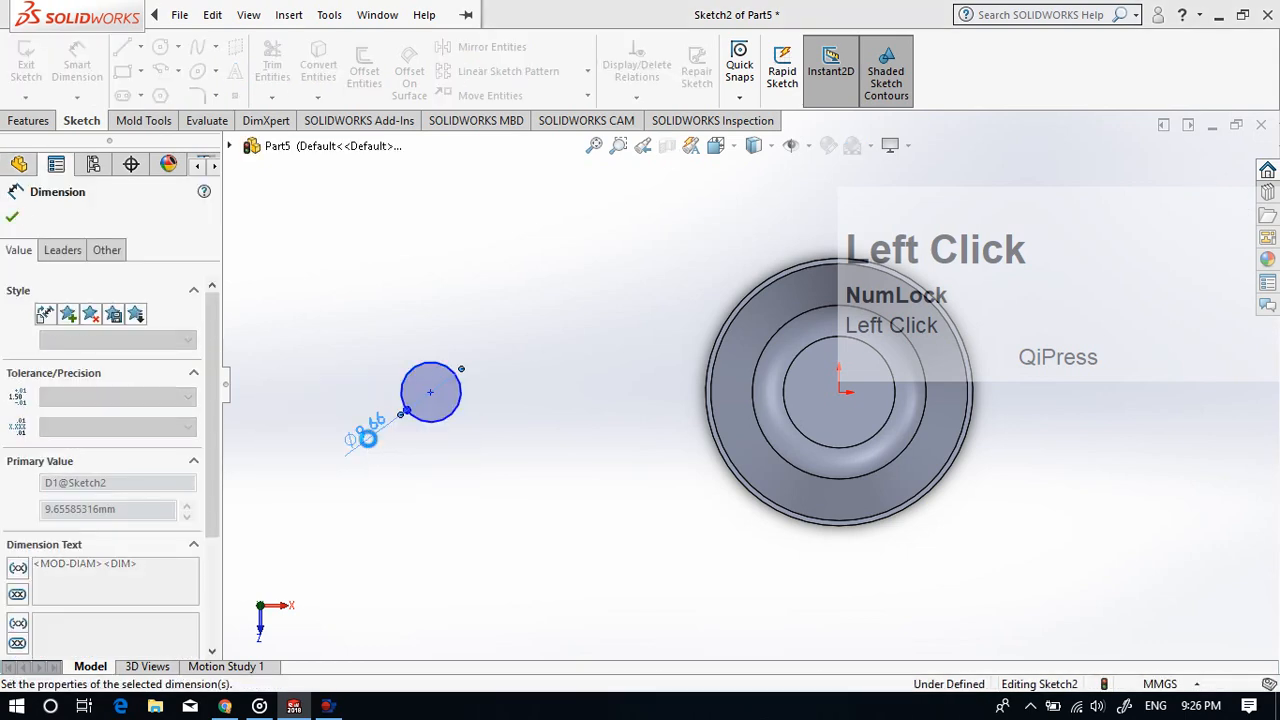
pyautogui.click(531, 521)
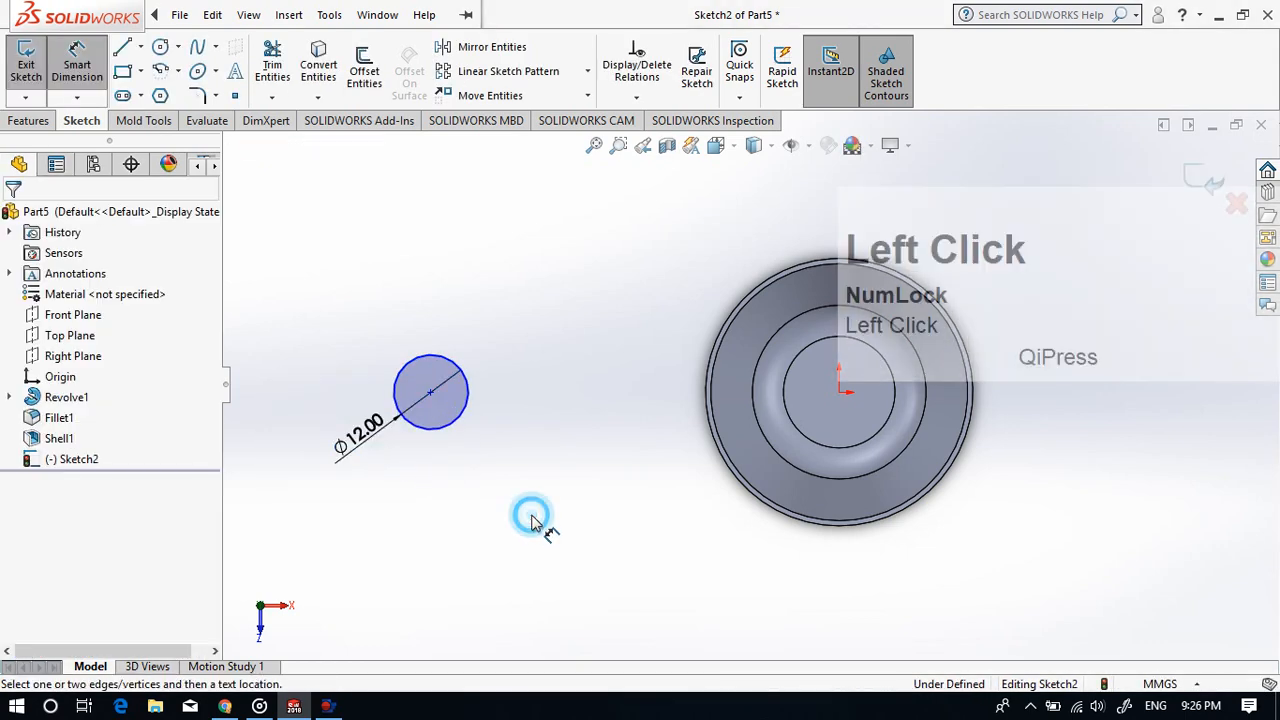
# Step: Dimension the horizontal distance between the small circle's centre and the origin to 85 mm
pyautogui.click(90, 64)
pyautogui.click(92, 78)
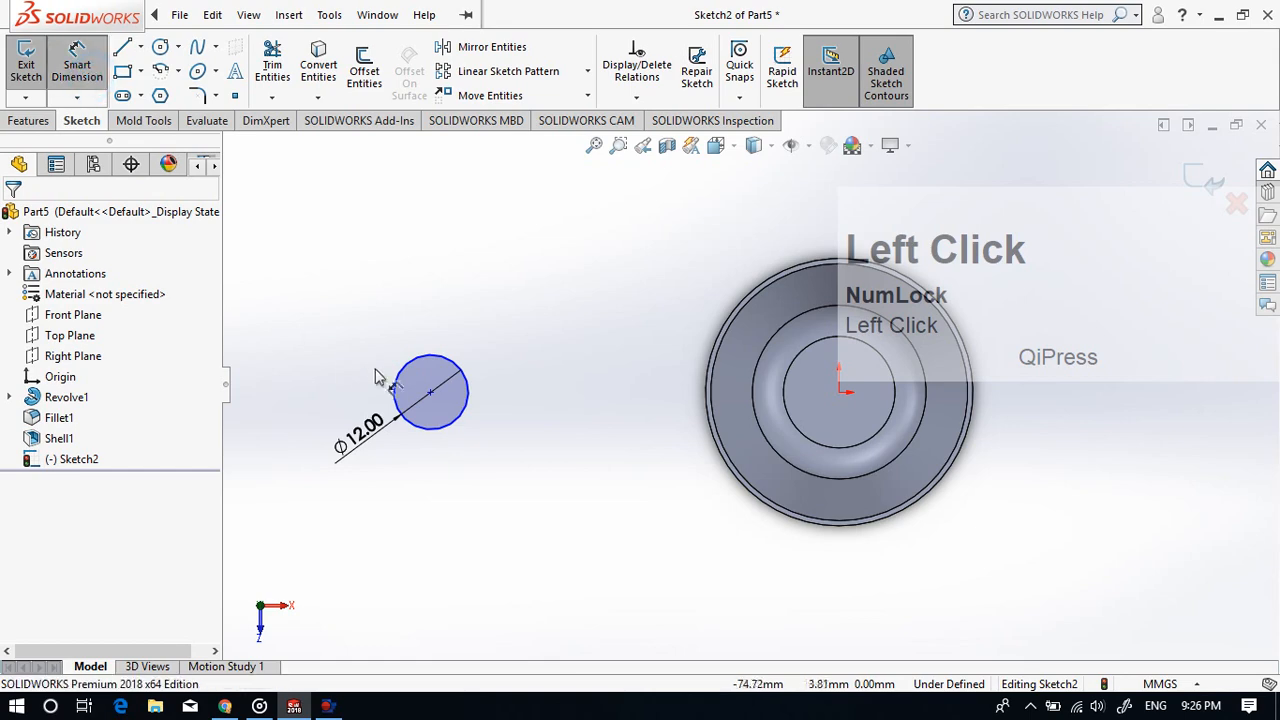
pyautogui.click(433, 395)
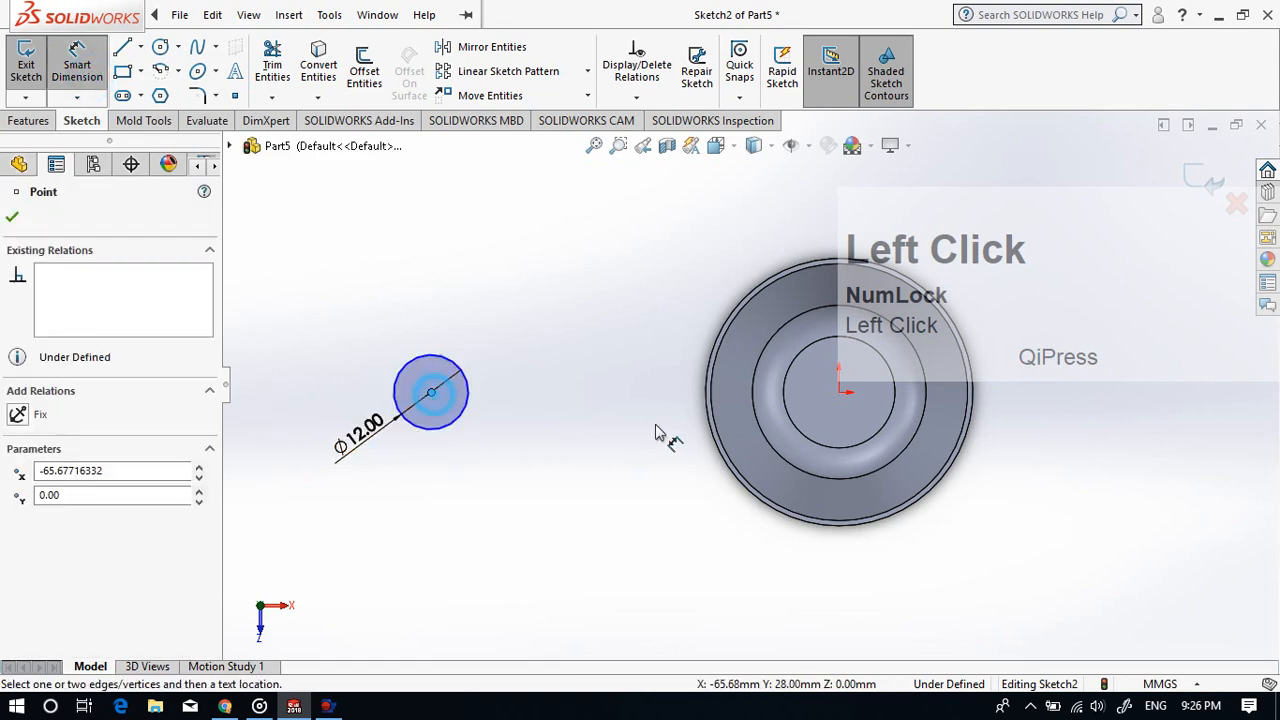
pyautogui.click(840, 394)
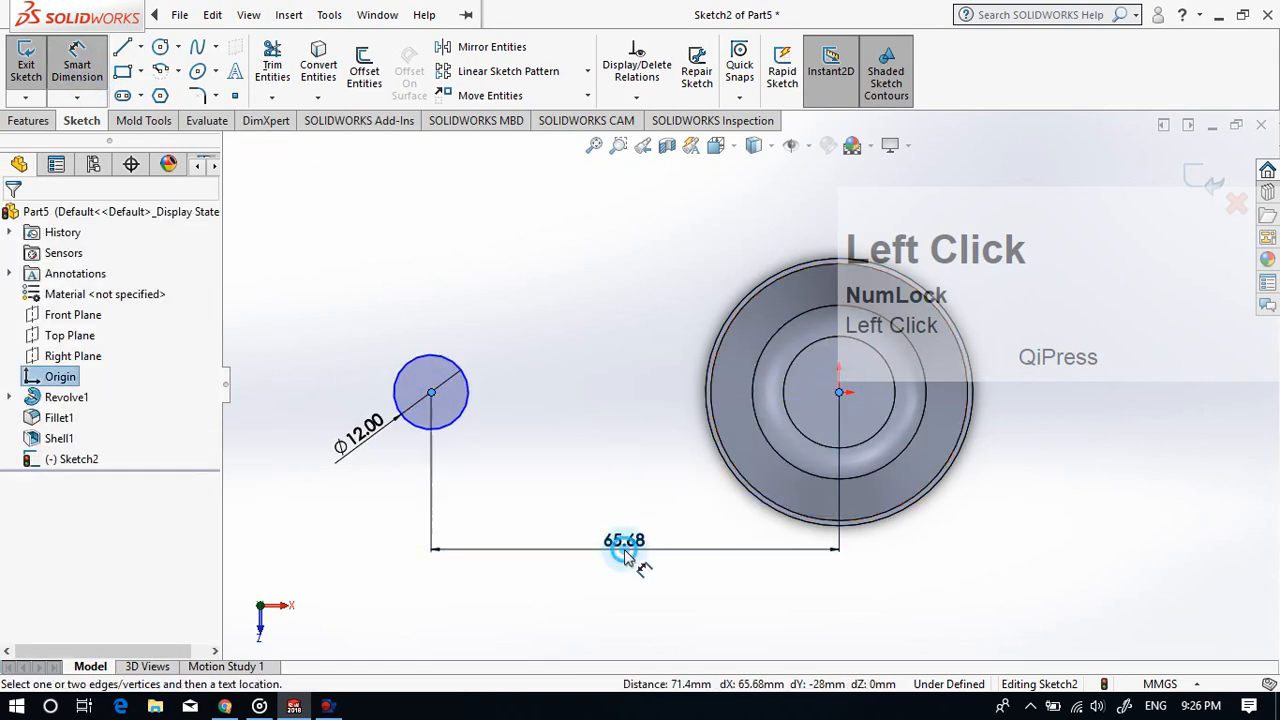
pyautogui.click(620, 549)
pyautogui.write('85')
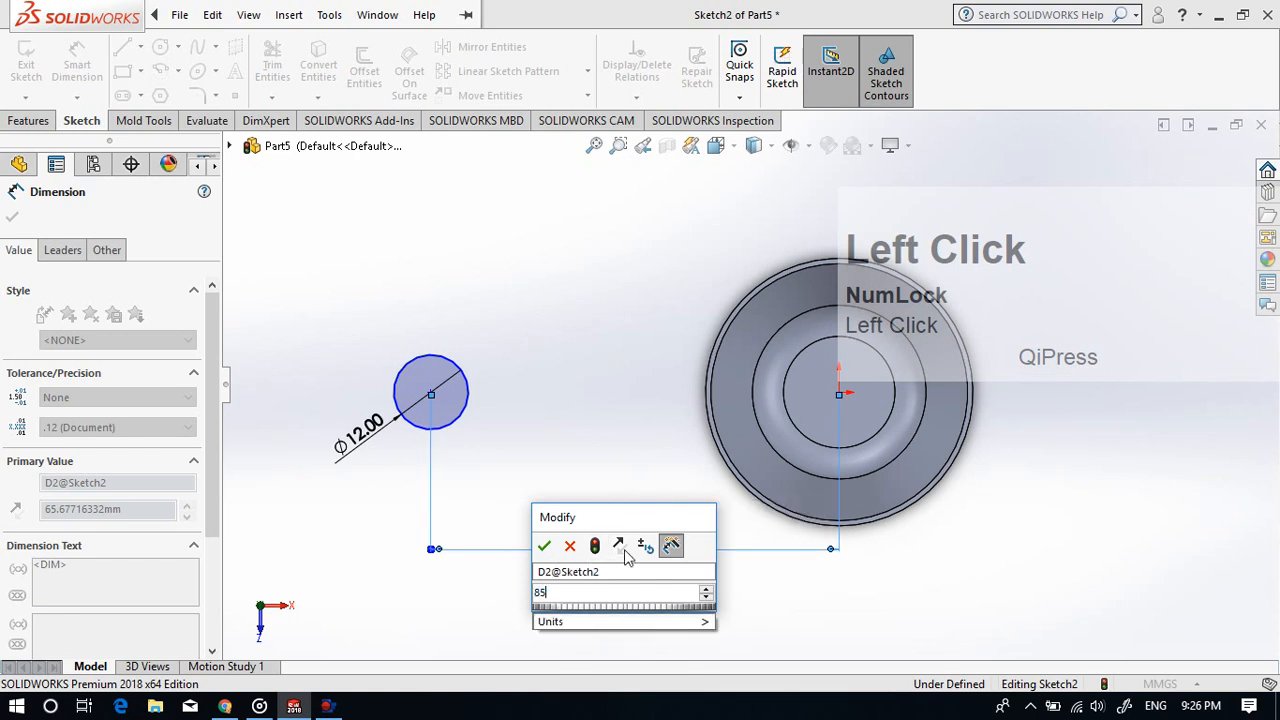
pyautogui.press('Return')
pyautogui.click(598, 592)
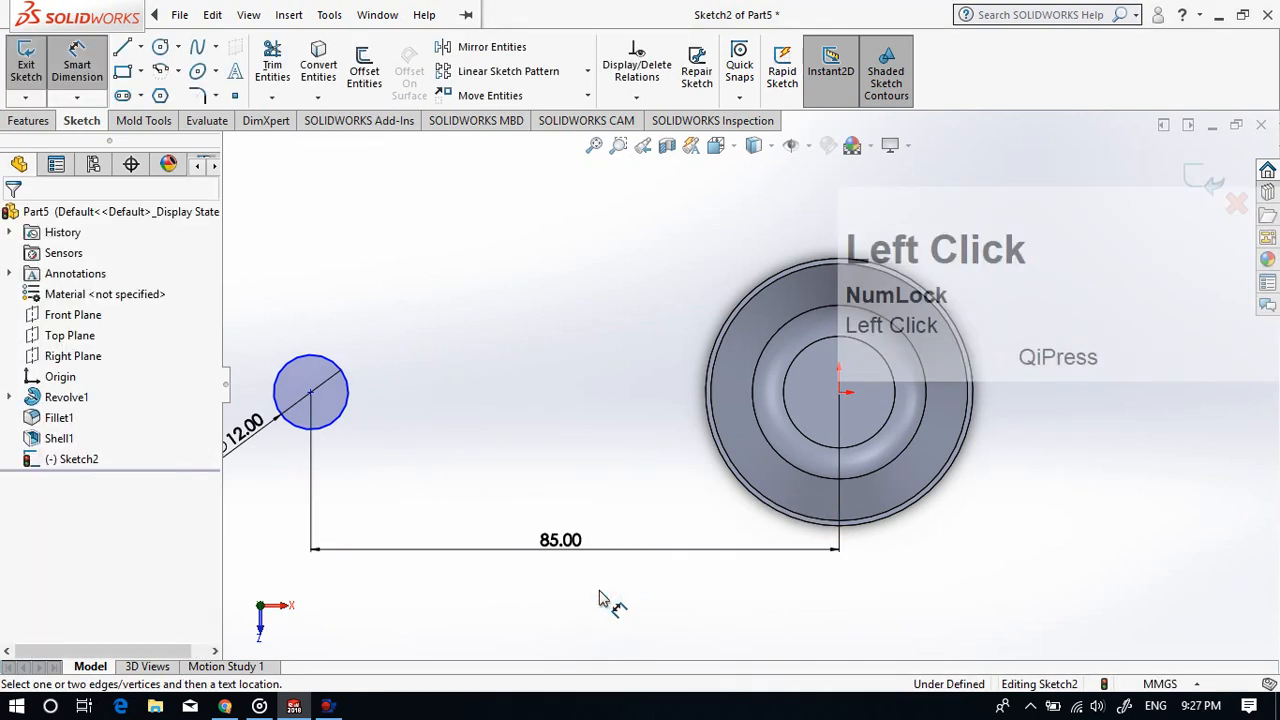
pyautogui.press('Escape')
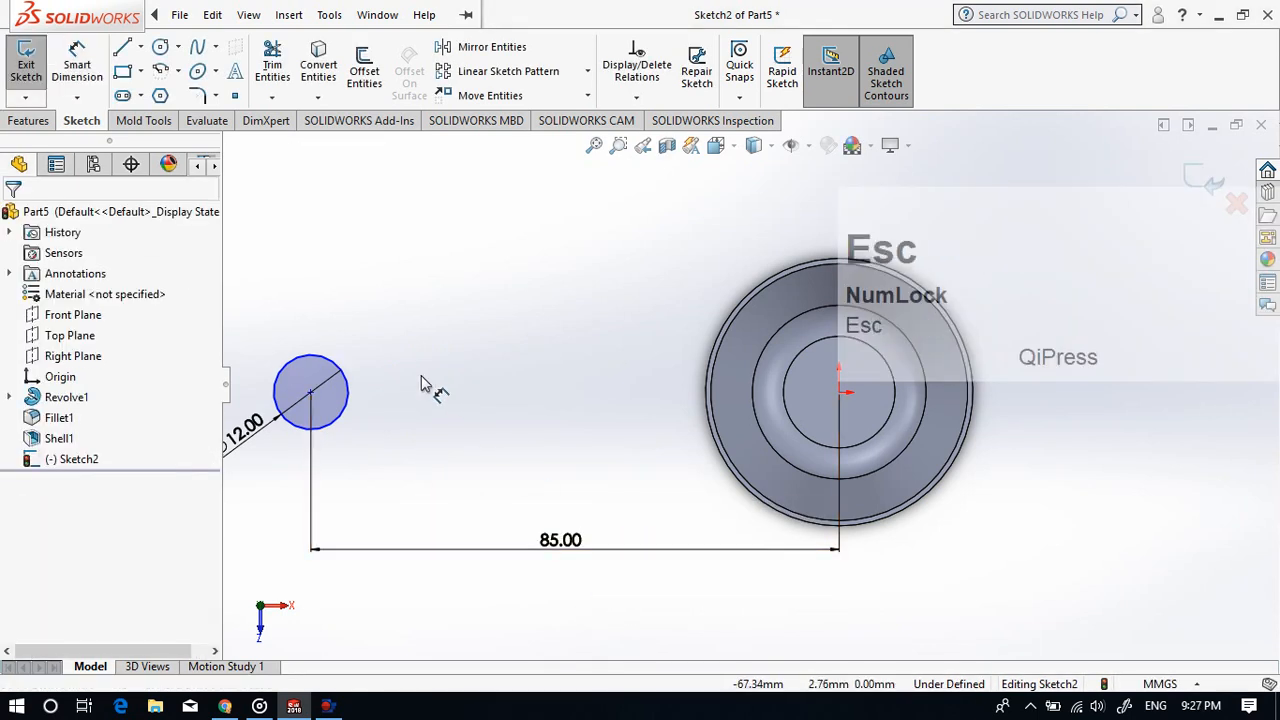
# Step: Add a horizontal relation between the small circle's centre and the origin
pyautogui.keyDown('ctrl'); pyautogui.click(311, 392); pyautogui.keyUp('ctrl')
pyautogui.keyDown('ctrl'); pyautogui.click(840, 393); pyautogui.keyUp('ctrl')
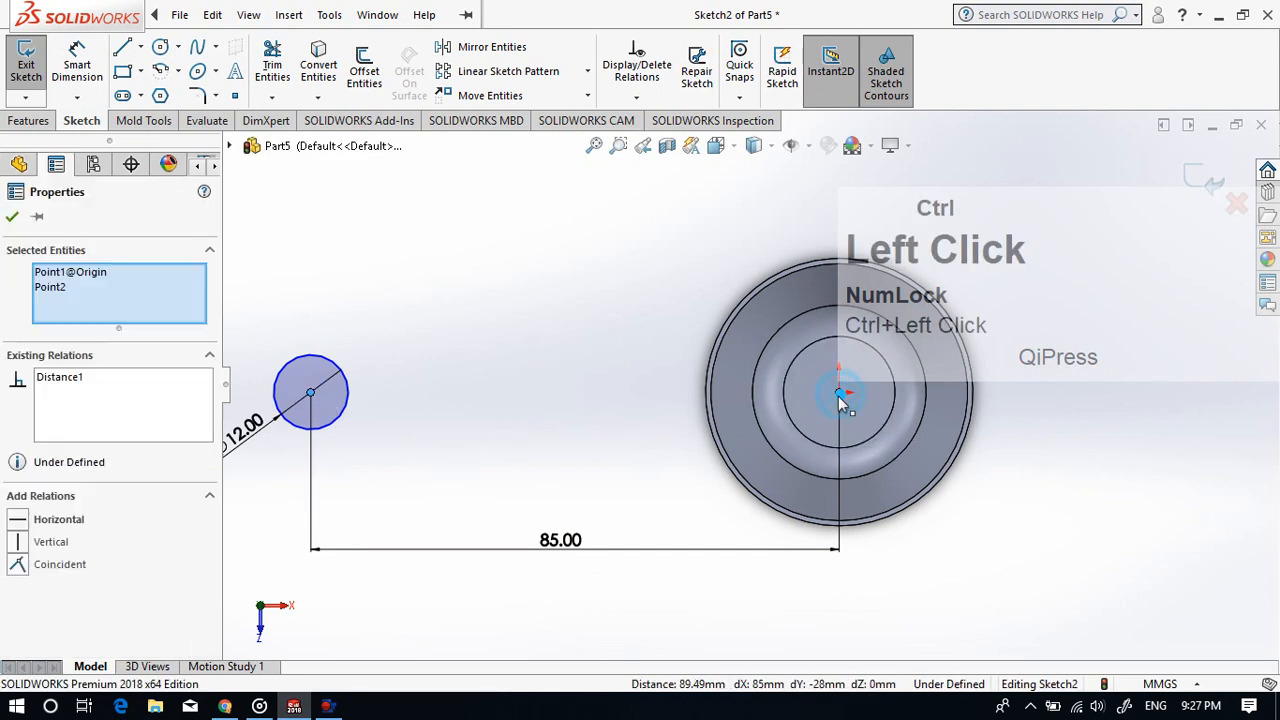
pyautogui.click(19, 520)
pyautogui.click(498, 636)
pyautogui.scroll(3, 495, 630)
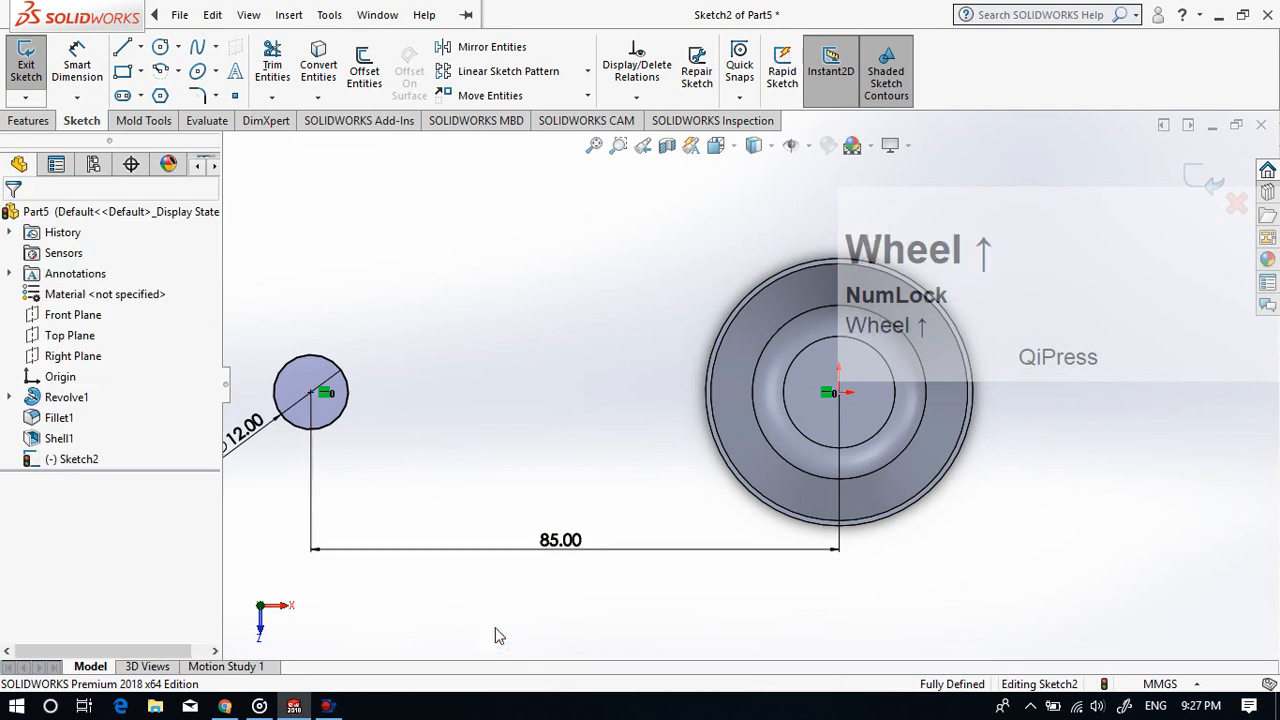
# Step: Sketch a horizontal centerline from the small circle's centre toward the origin, ending just inside the cup's rim
pyautogui.scroll(-2, 771, 534)
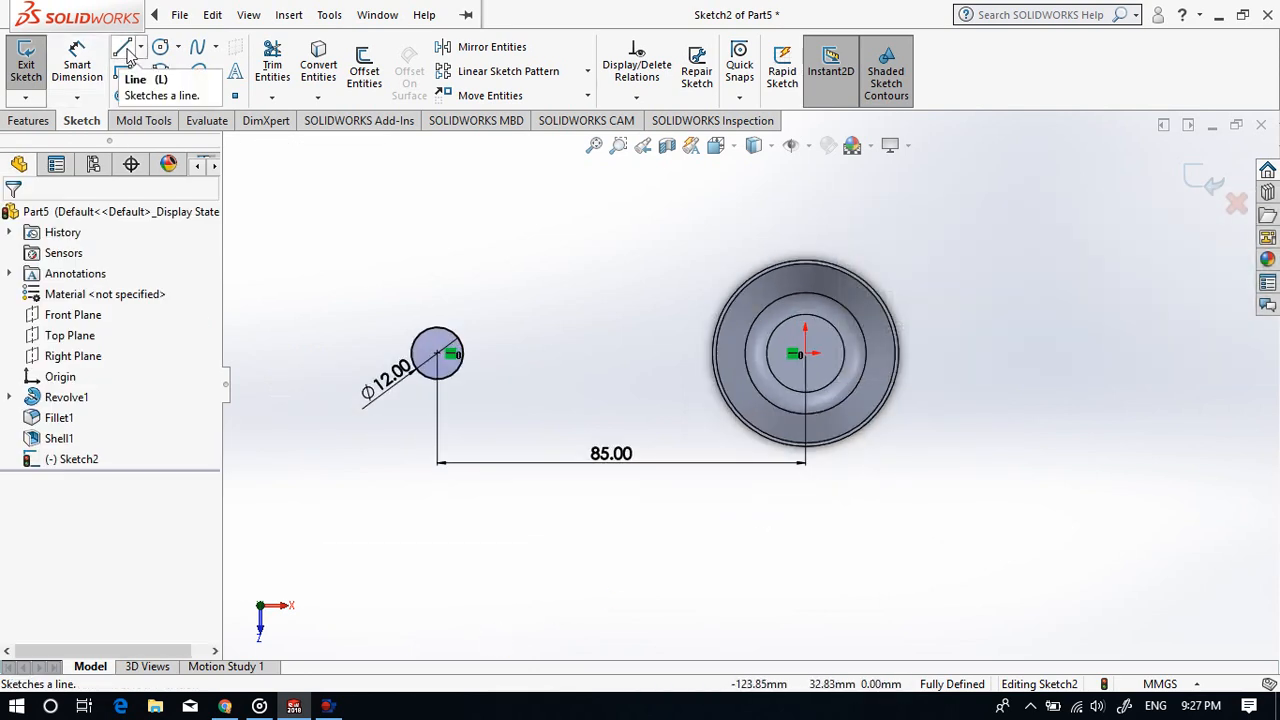
pyautogui.click(124, 52)
pyautogui.click(141, 48)
pyautogui.click(195, 91)
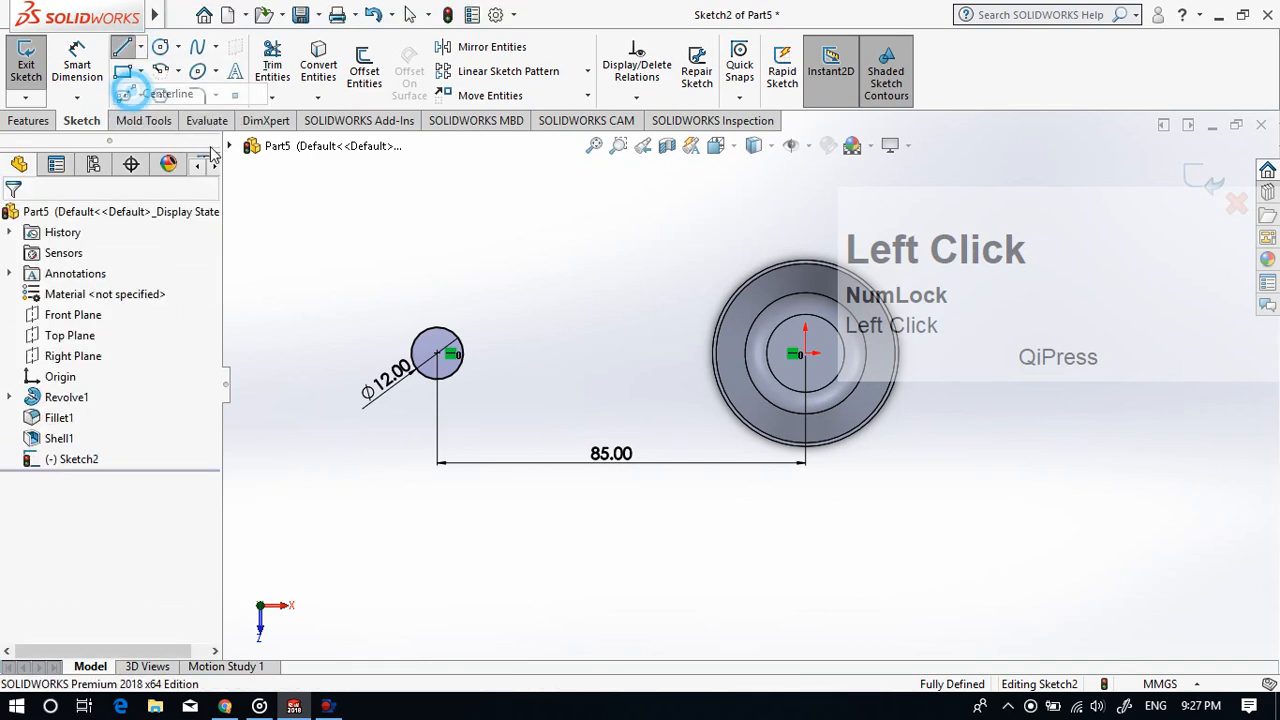
pyautogui.click(437, 355)
pyautogui.scroll(-2, 728, 360)
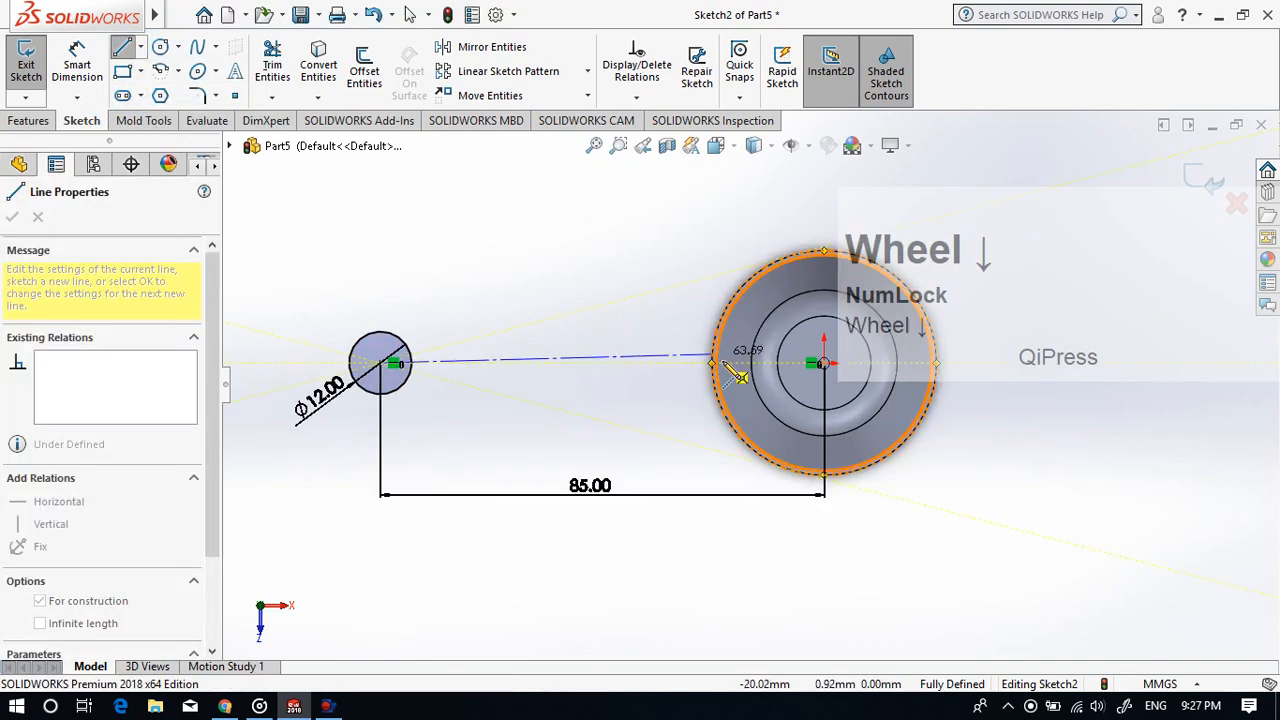
pyautogui.click(724, 364)
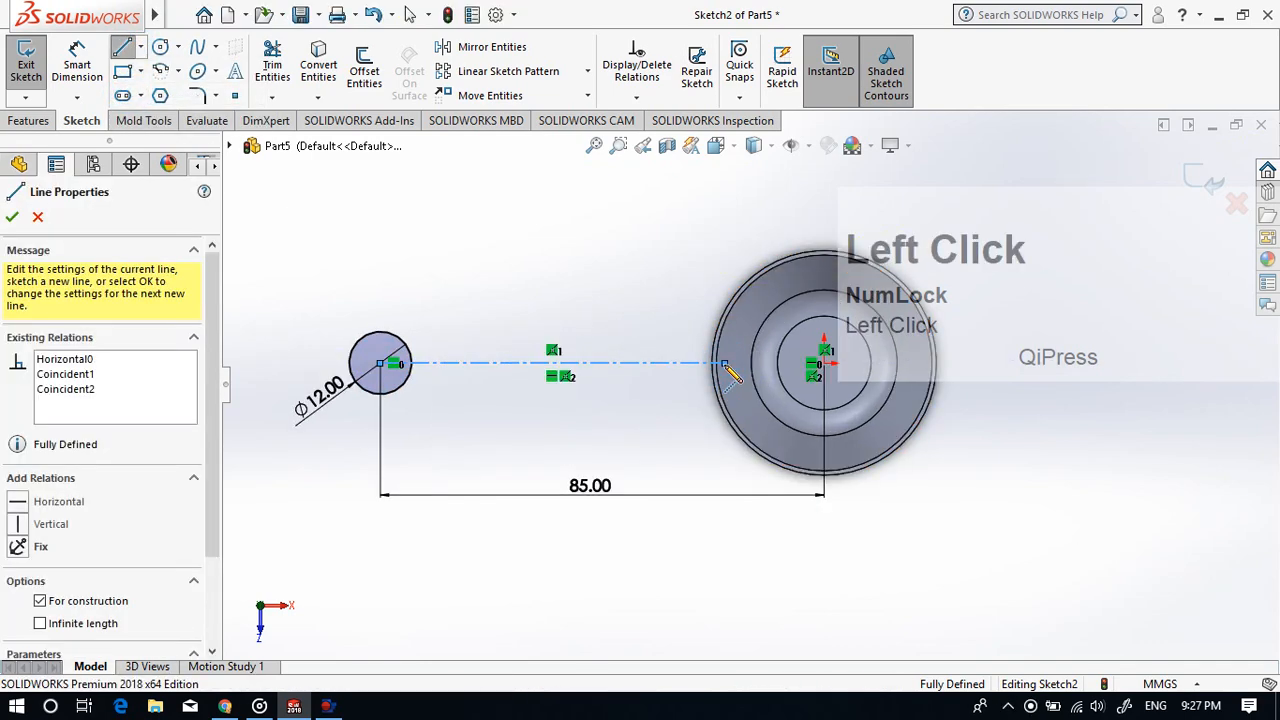
pyautogui.press('Escape')
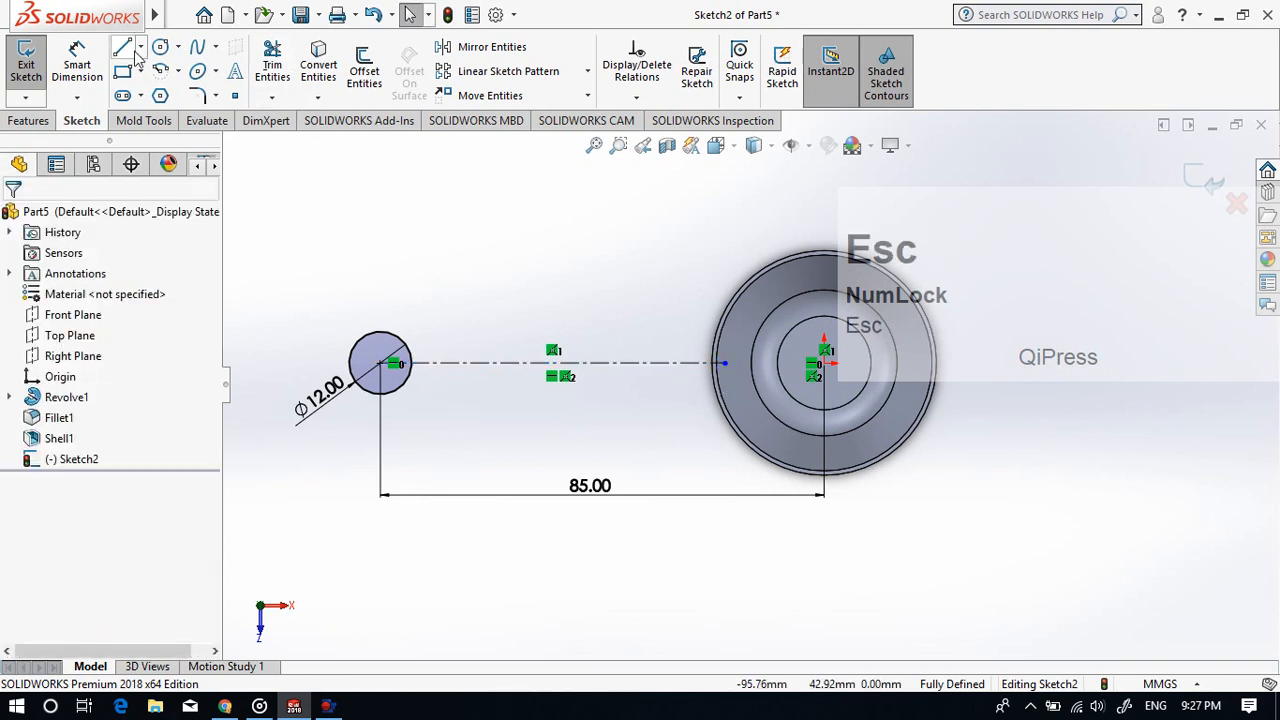
pyautogui.click(140, 47)
pyautogui.click(170, 114)
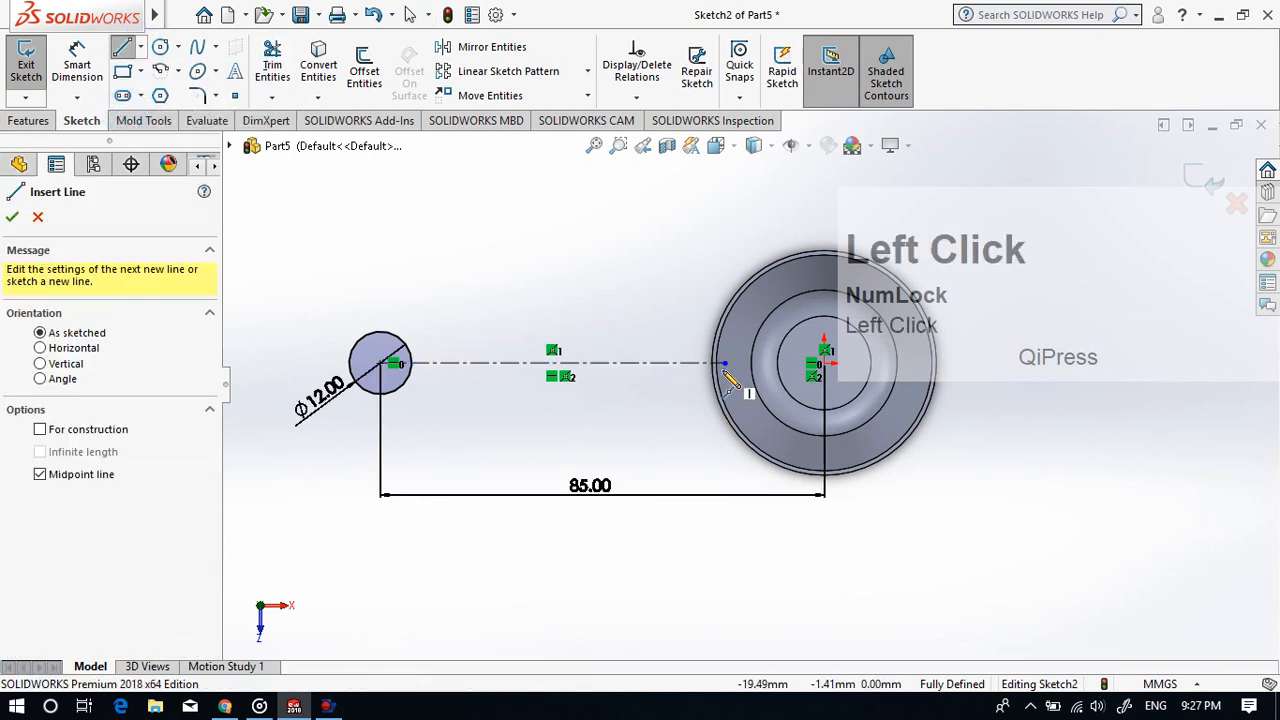
pyautogui.click(733, 304)
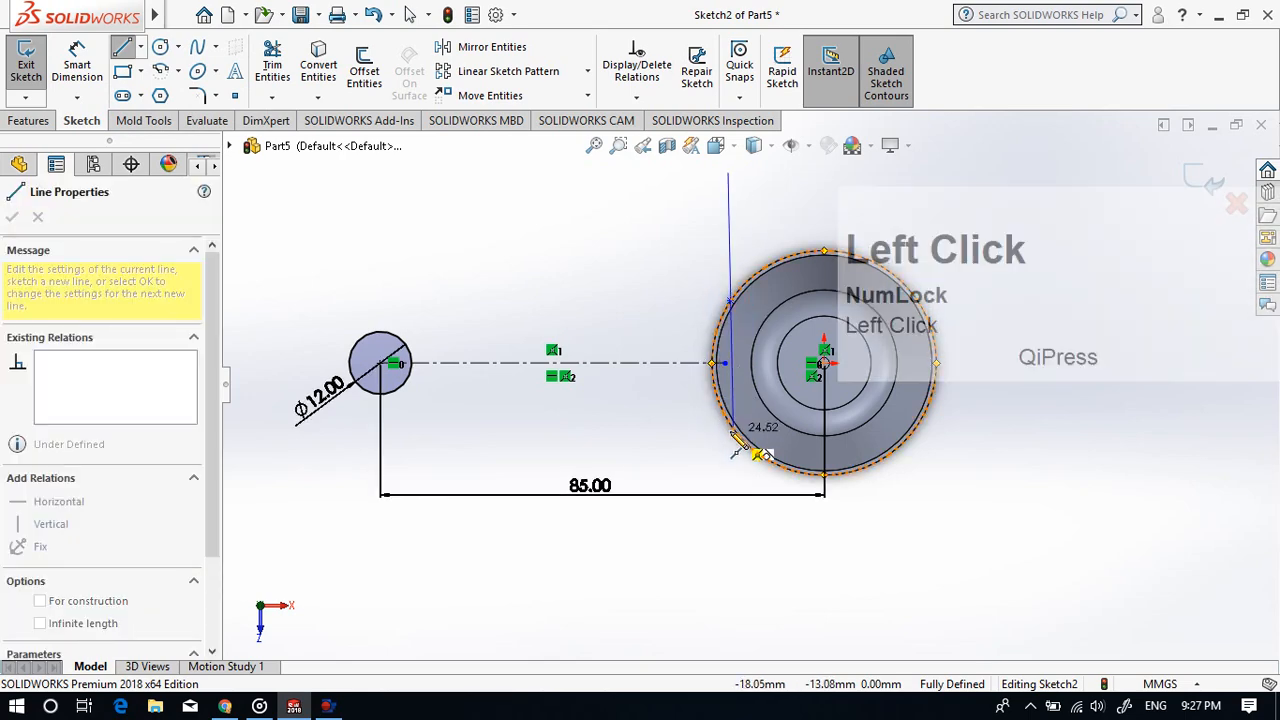
pyautogui.press('Escape')
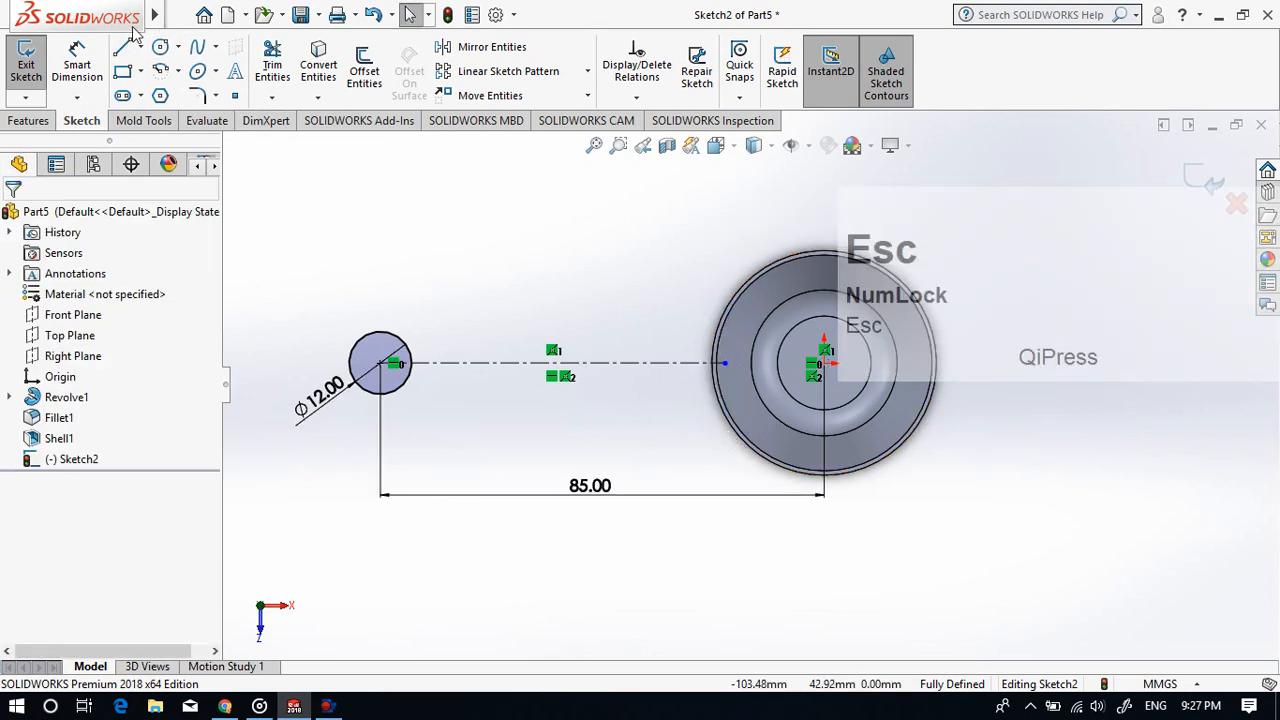
# Step: Sketch a vertical midpoint line centred on the centerline's endpoint near the cup's rim
pyautogui.click(141, 48)
pyautogui.click(165, 116)
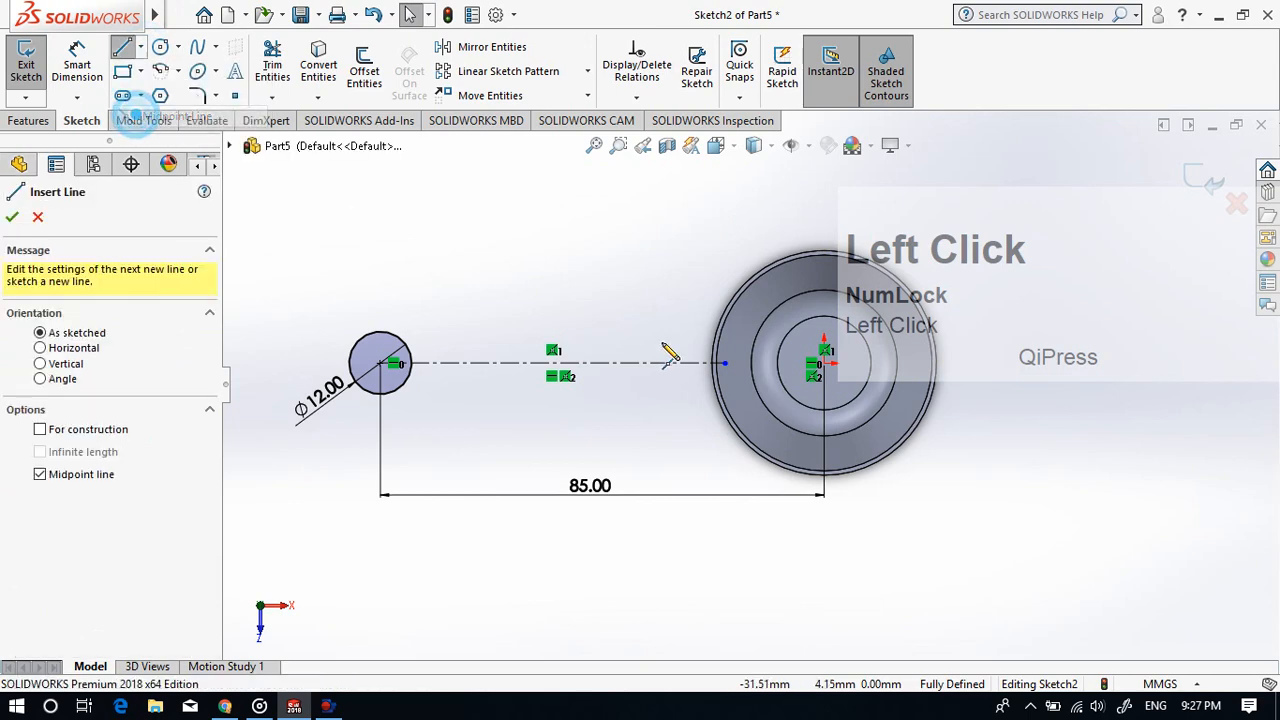
pyautogui.click(724, 364)
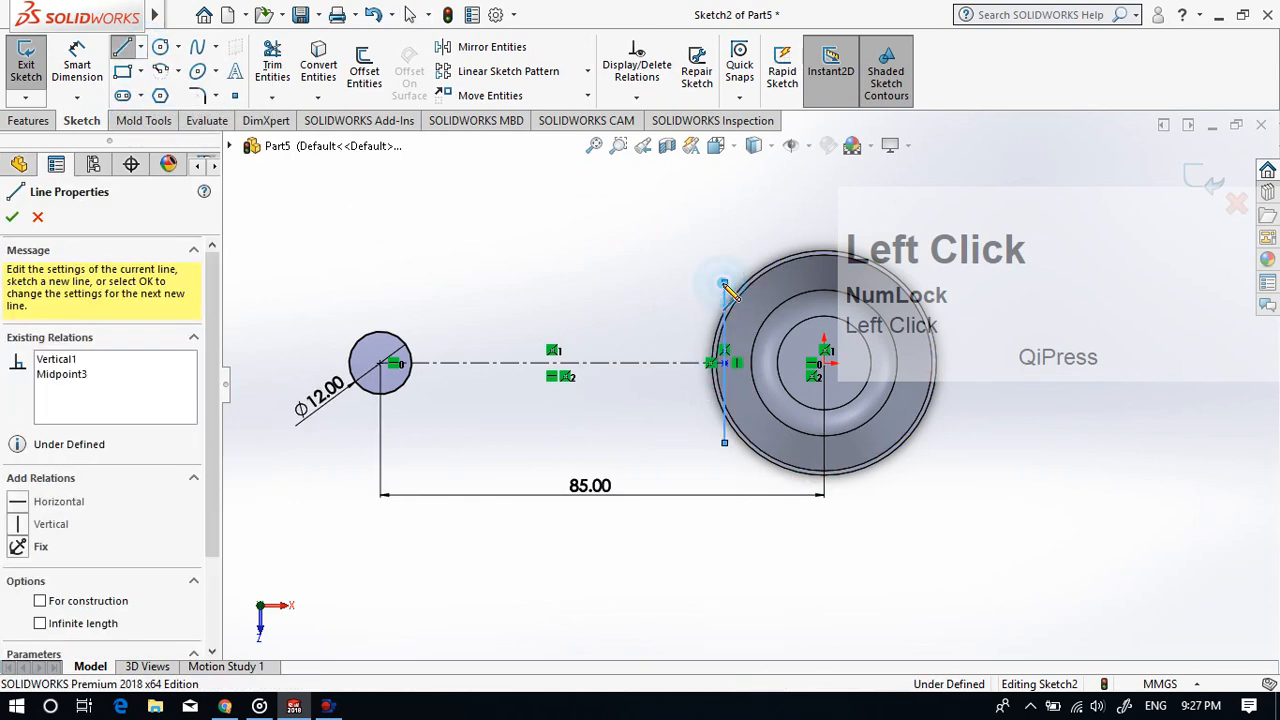
pyautogui.press('Escape')
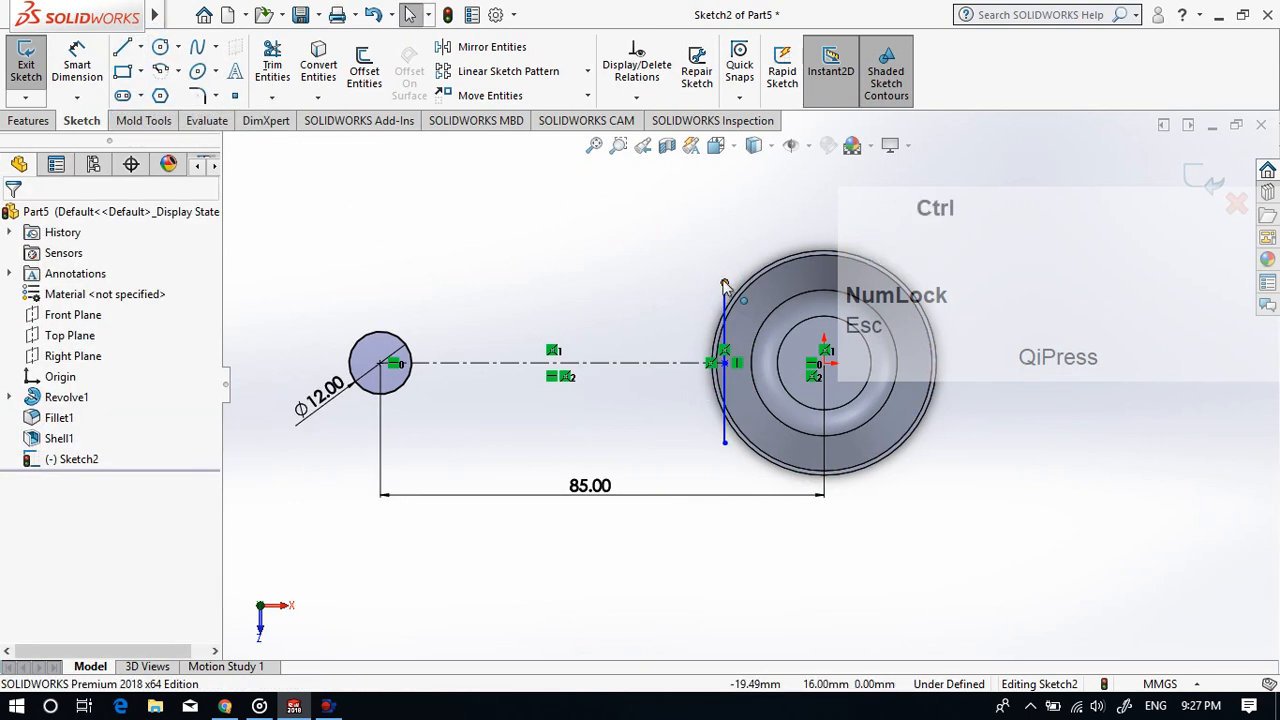
# Step: Add a coincident relation between the vertical line's upper endpoint and the cup's outer rim edge
pyautogui.click(724, 285)
pyautogui.keyDown('ctrl'); pyautogui.click(739, 294); pyautogui.keyUp('ctrl')
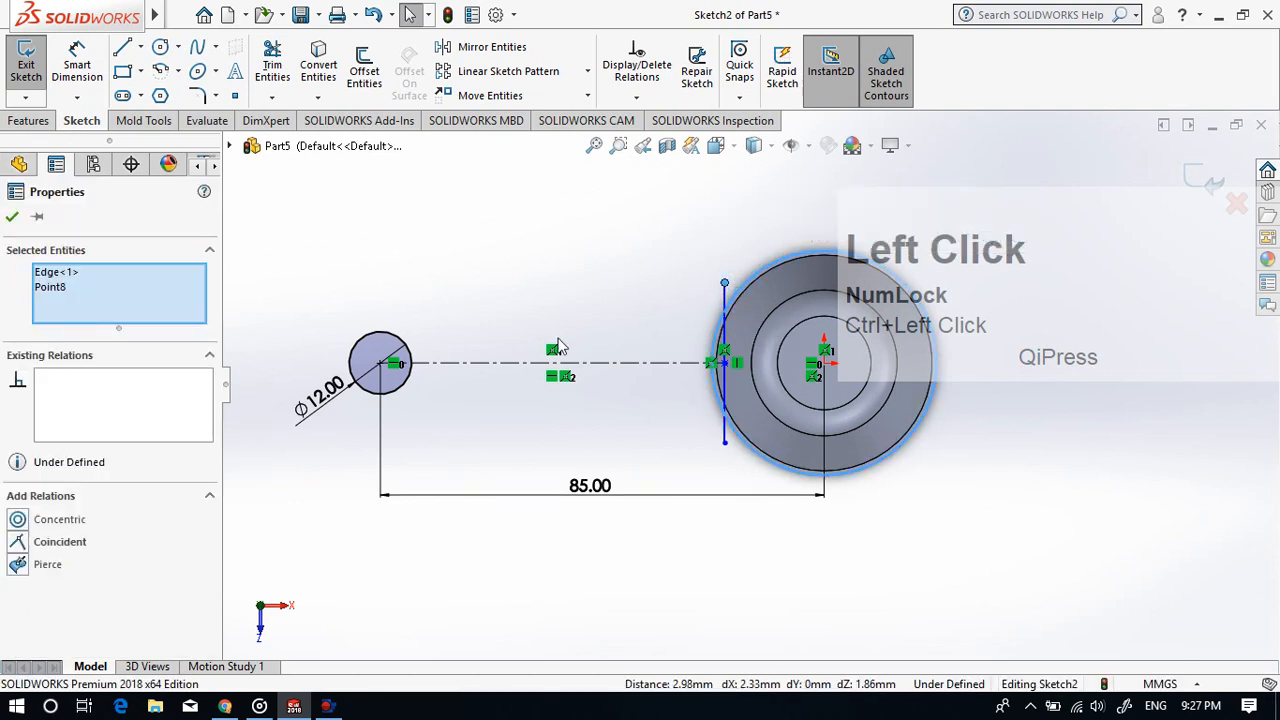
pyautogui.click(17, 542)
pyautogui.click(466, 597)
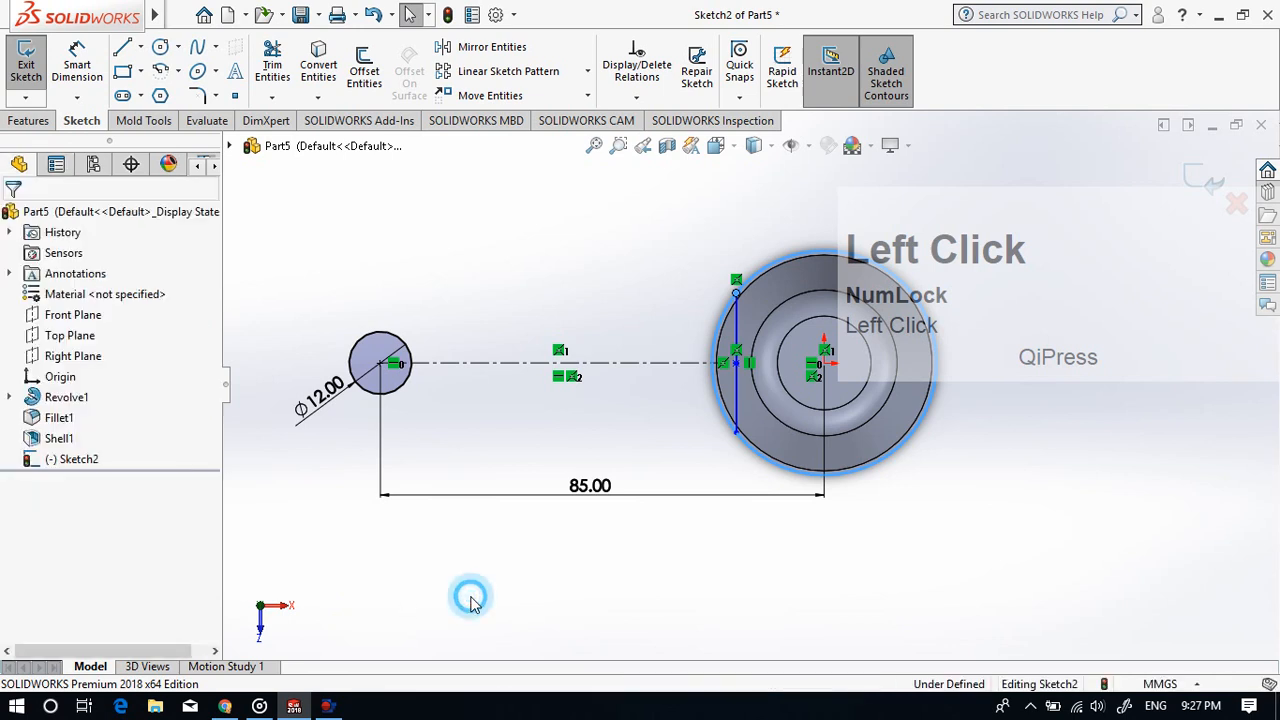
# Step: Dimension the vertical line's length to 20 mm
pyautogui.click(77, 64)
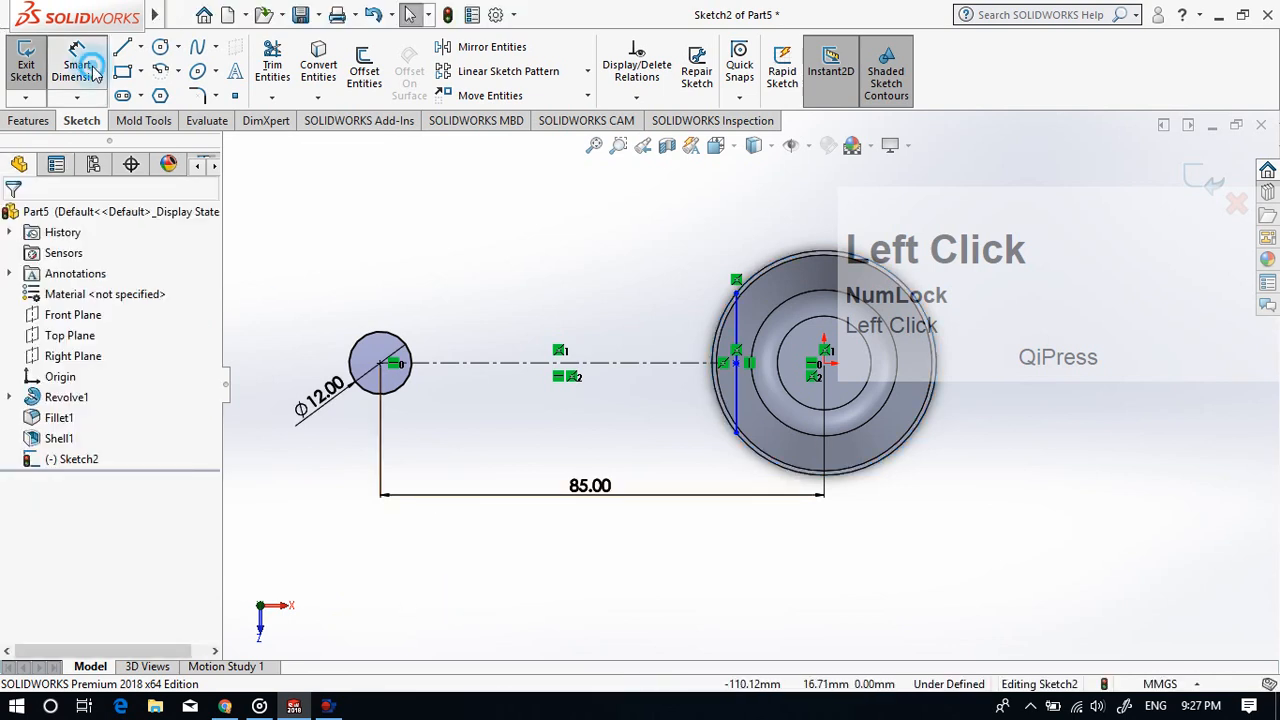
pyautogui.click(738, 407)
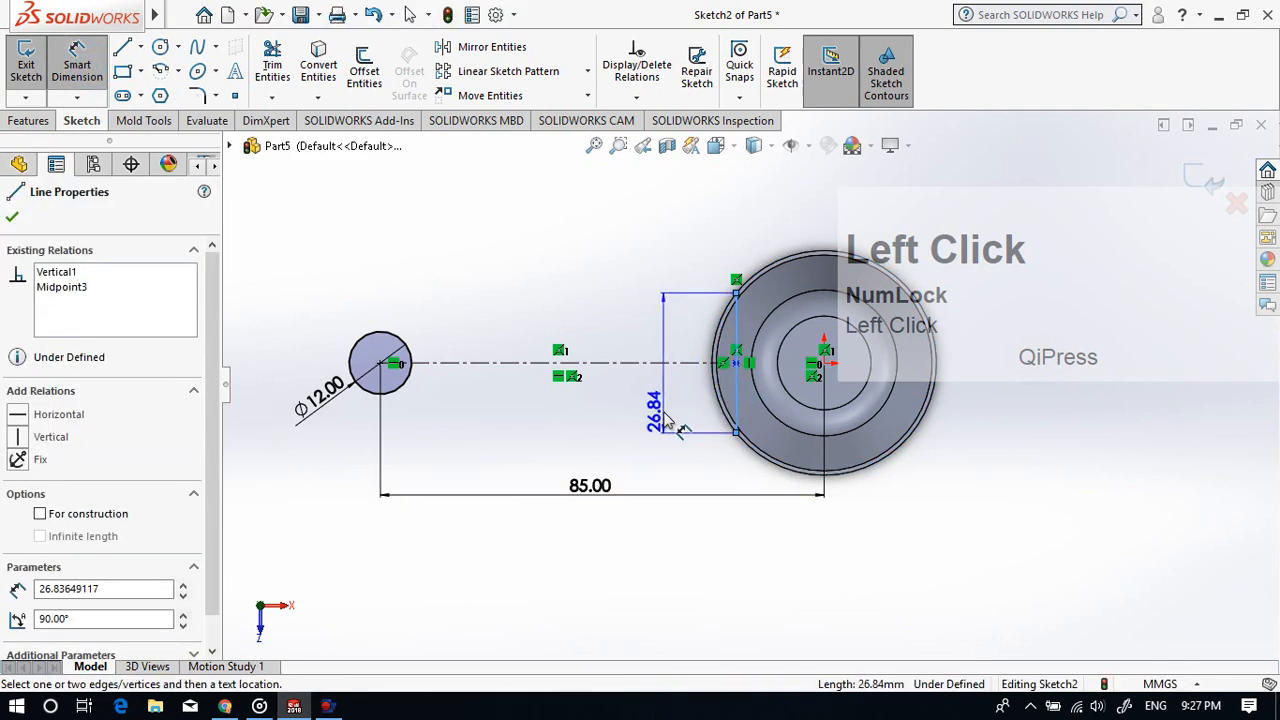
pyautogui.click(668, 420)
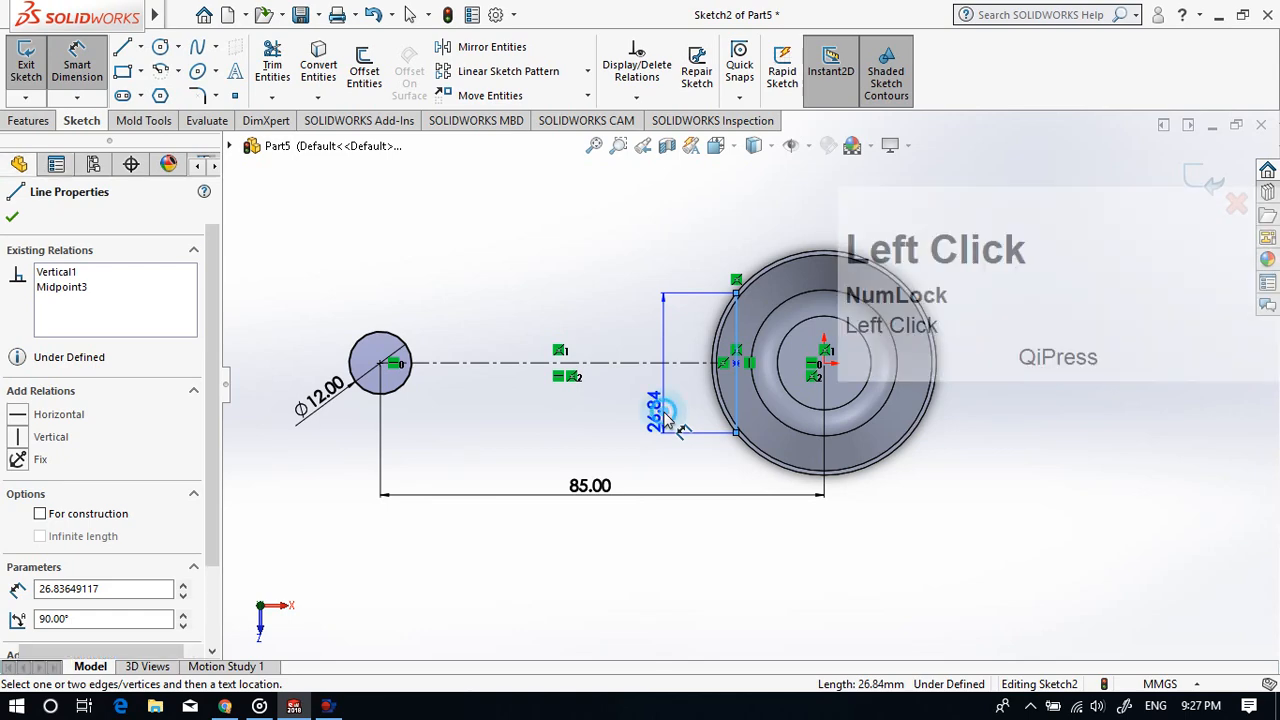
pyautogui.write('20')
pyautogui.press('Return')
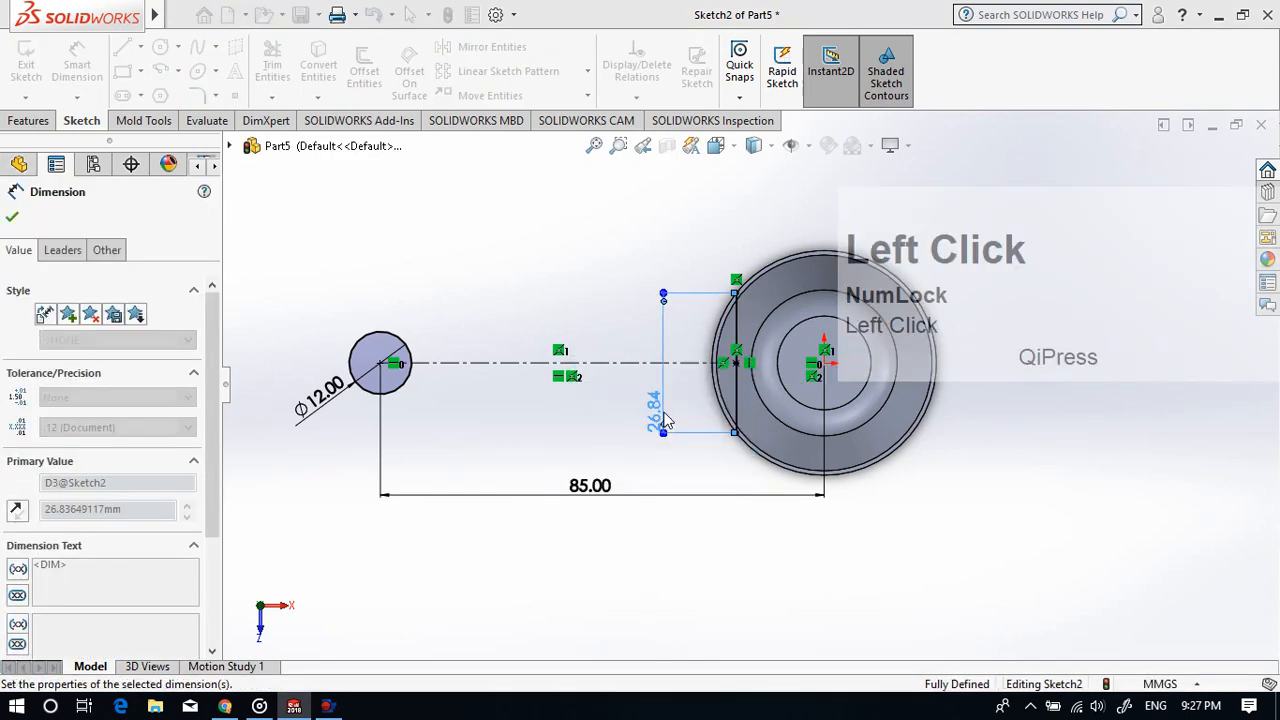
pyautogui.click(700, 558)
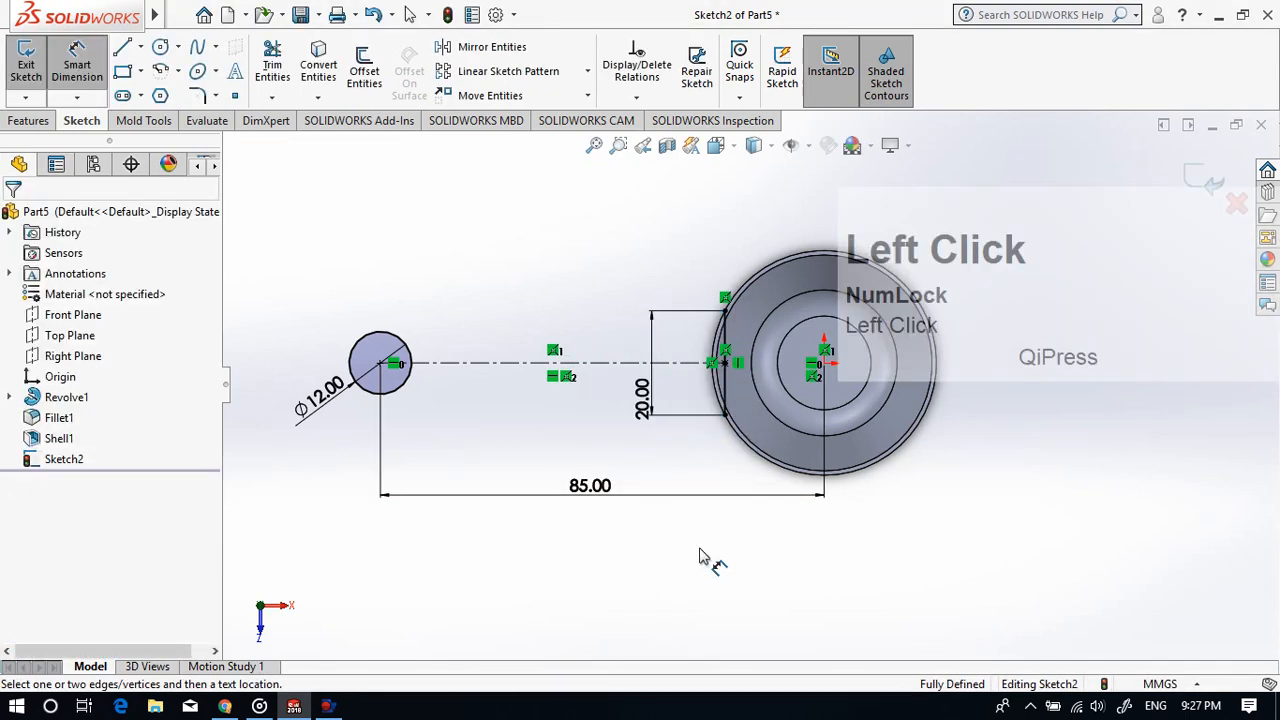
pyautogui.click(724, 405)
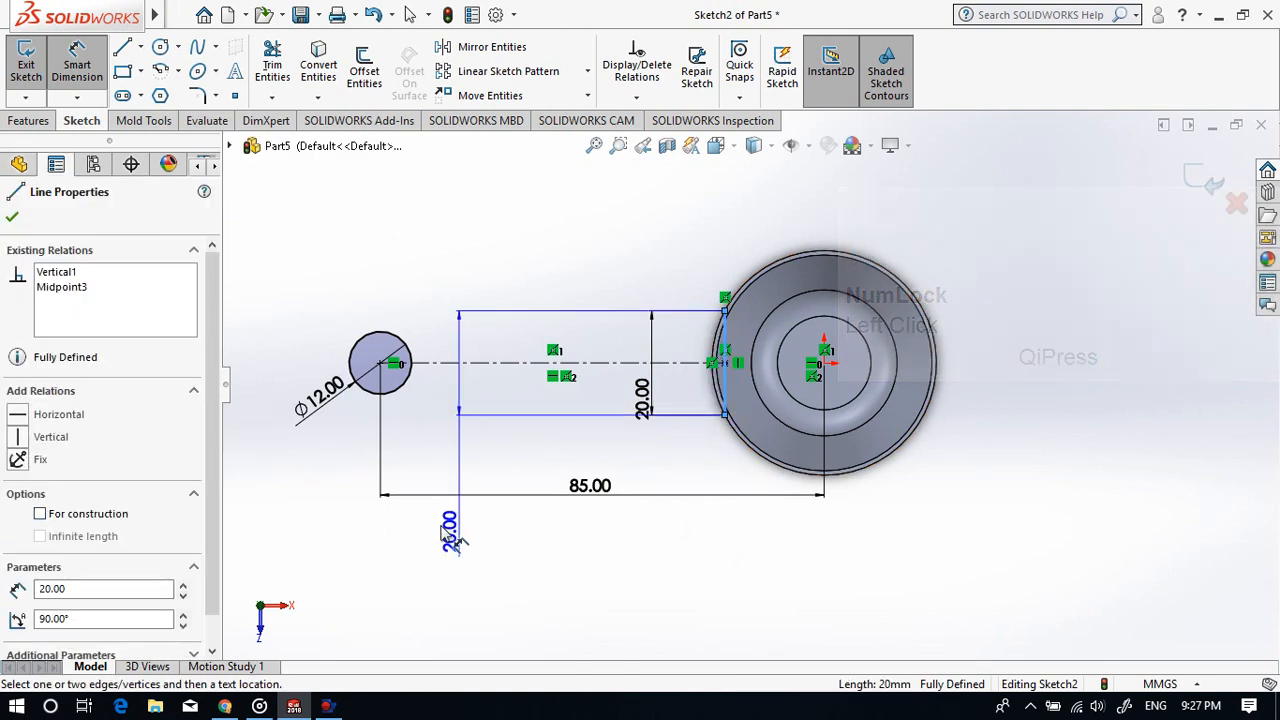
pyautogui.press('Escape')
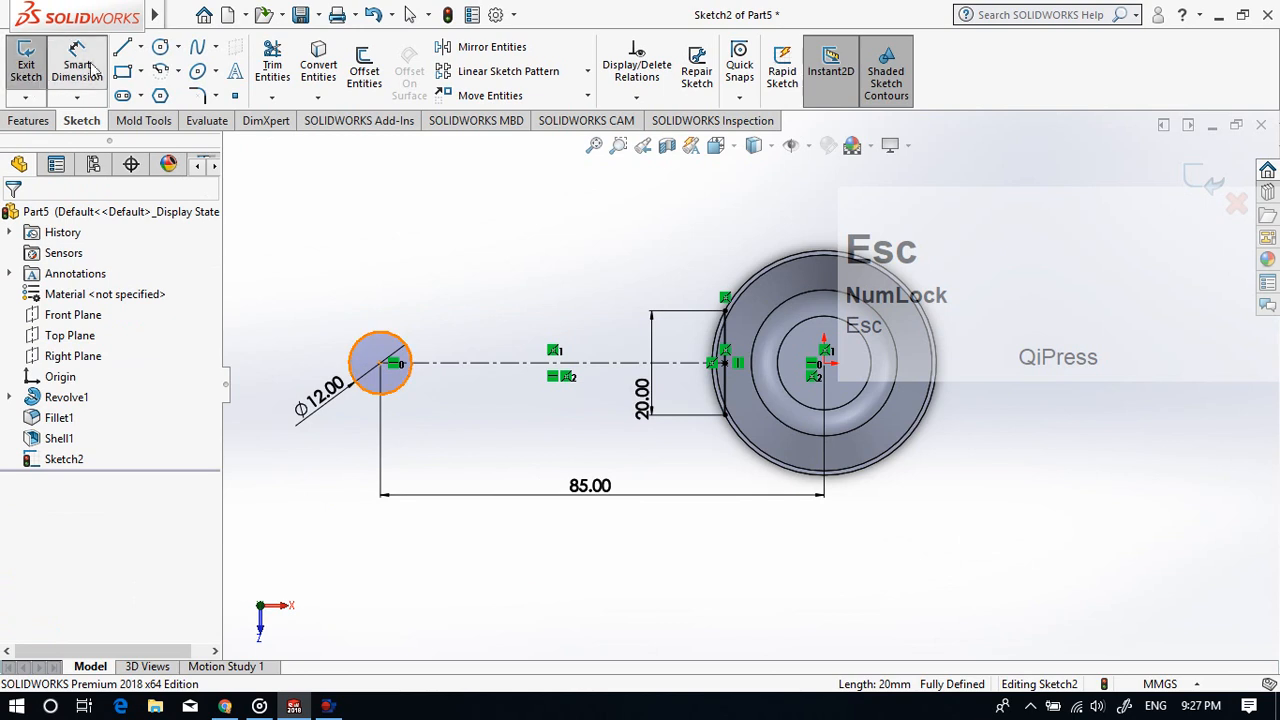
# Step: Sketch two lines joining the small circle's top and bottom quadrant points to the vertical line's upper and lower endpoints
pyautogui.click(122, 47)
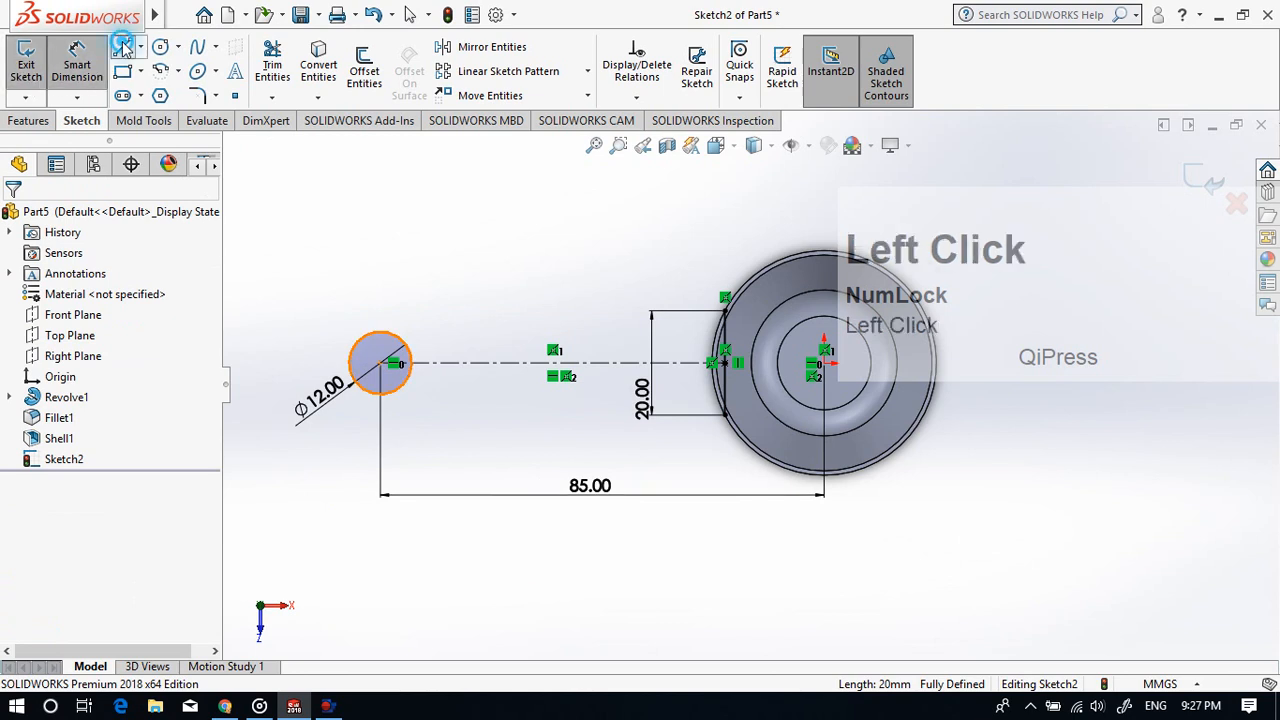
pyautogui.click(380, 331)
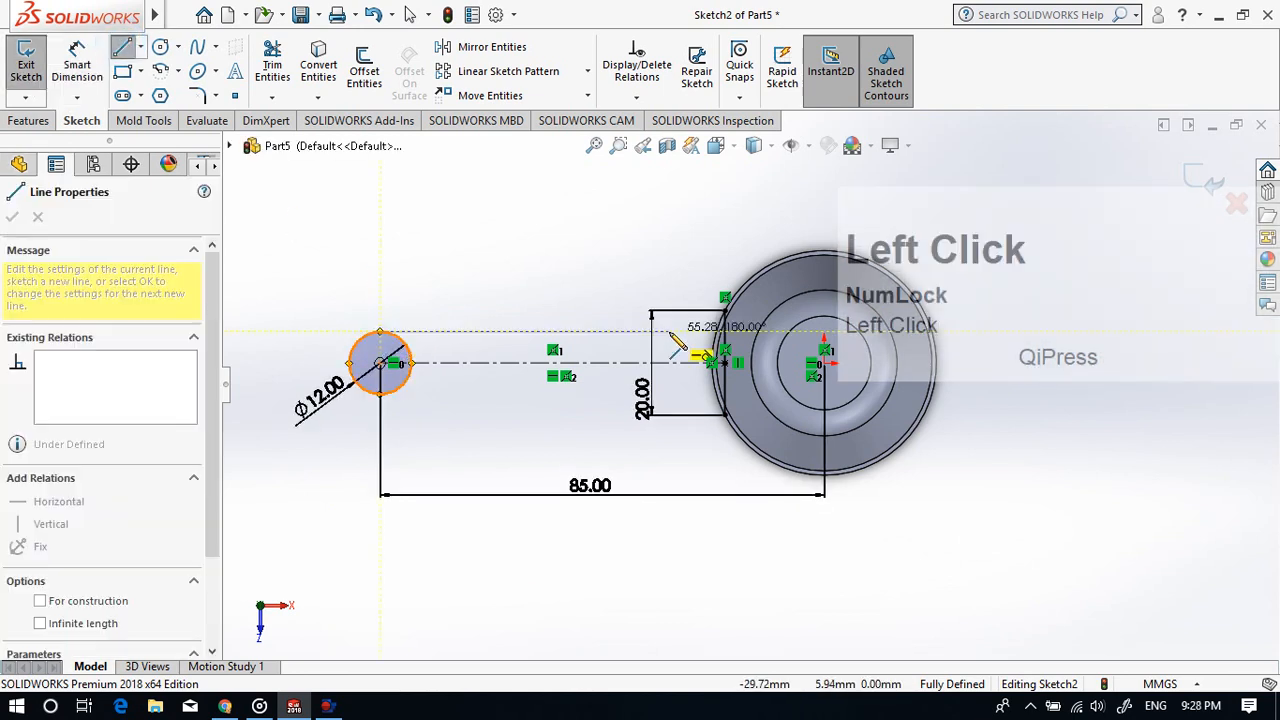
pyautogui.click(725, 311)
pyautogui.press('Escape')
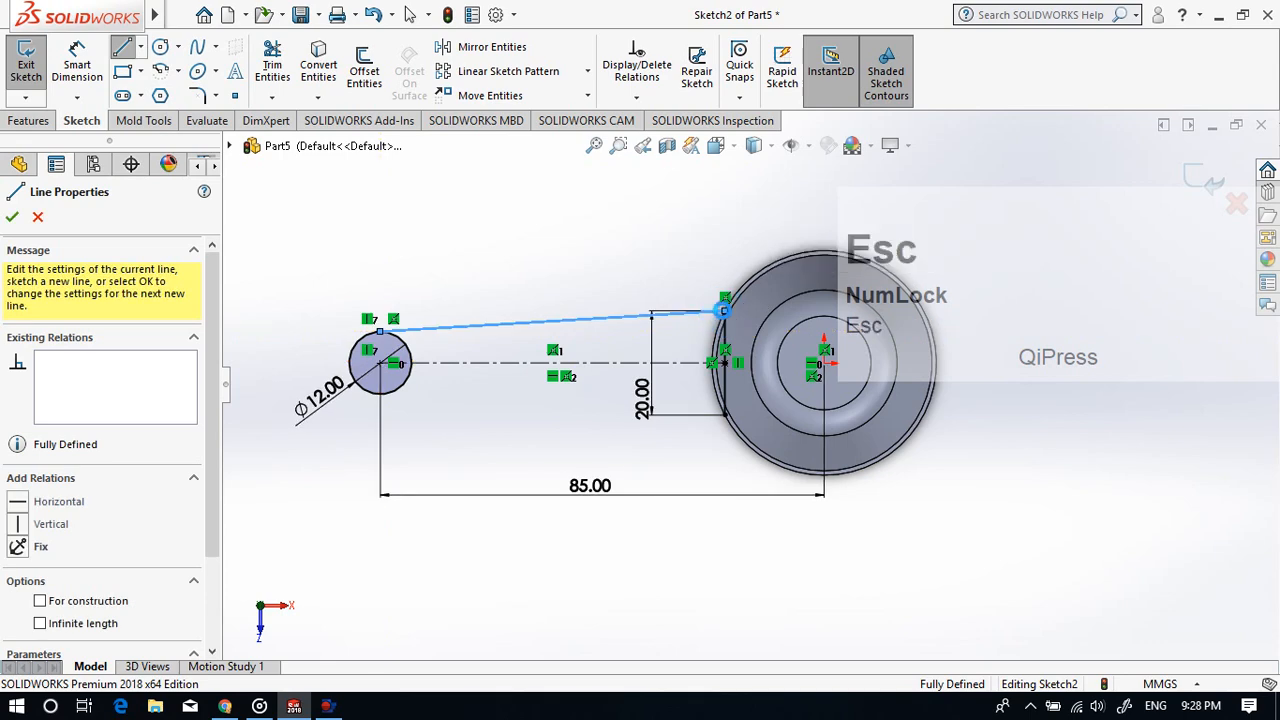
pyautogui.click(380, 394)
pyautogui.click(724, 414)
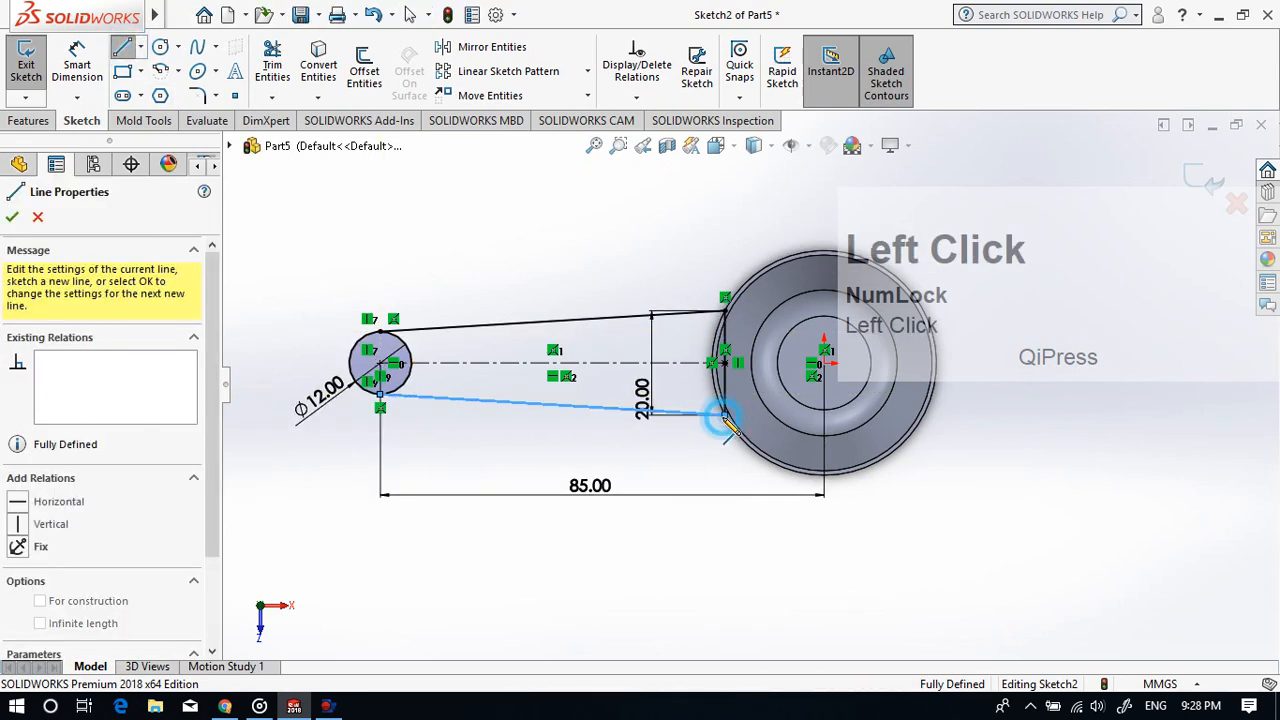
pyautogui.press('Escape')
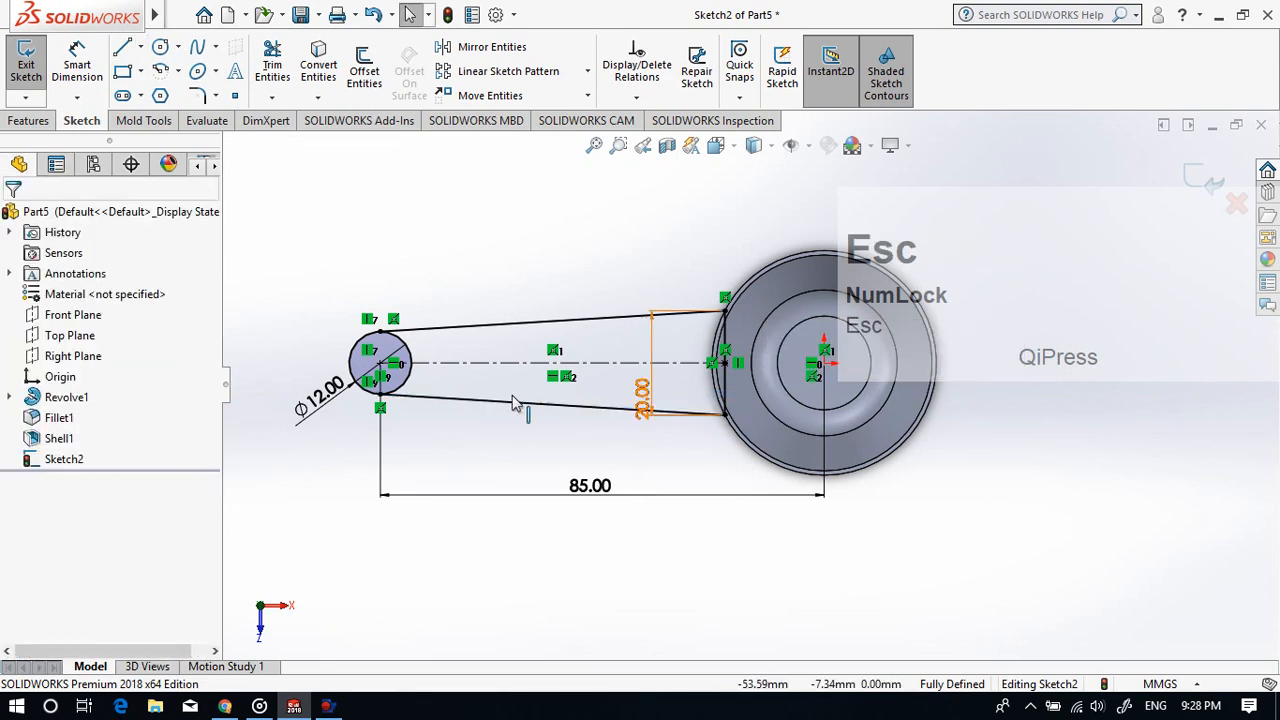
# Step: Trim away the half of the small circle facing the cup, leaving a rounded end on the handle outline
pyautogui.click(272, 64)
pyautogui.scroll(-4, 337, 381)
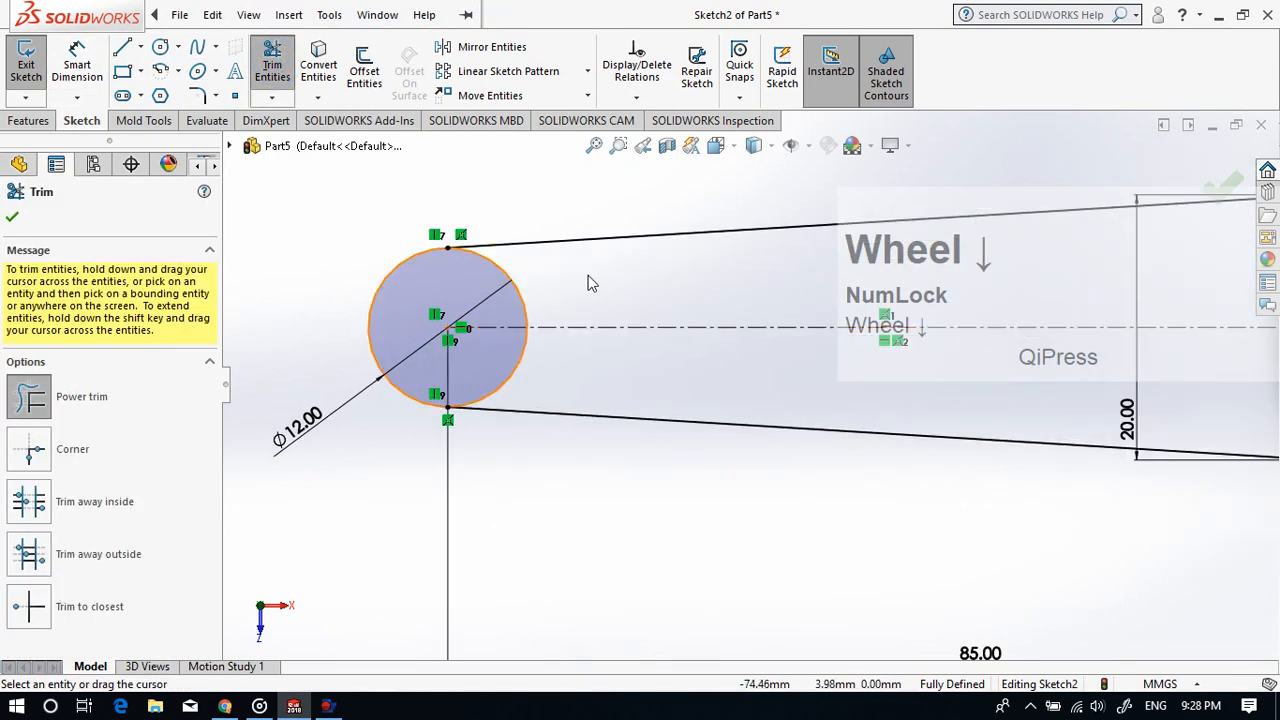
pyautogui.moveTo(549, 279); pyautogui.dragTo(489, 297)
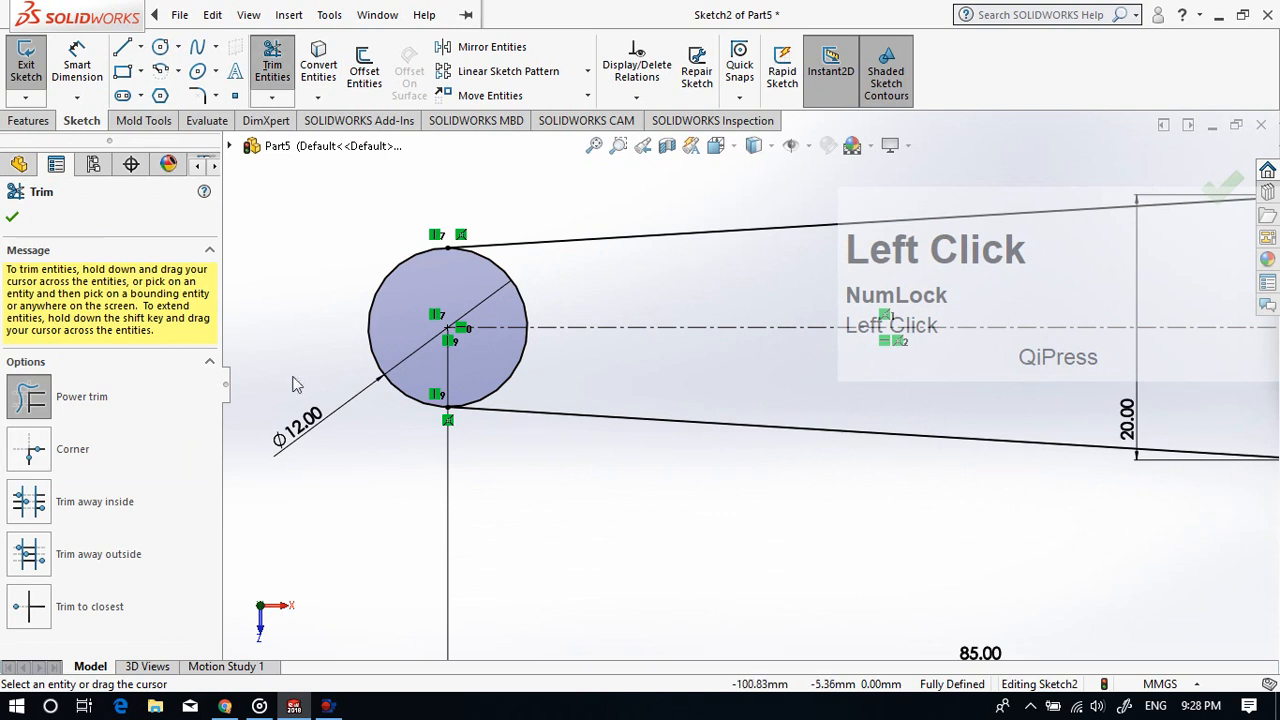
pyautogui.moveTo(571, 280); pyautogui.dragTo(470, 296)
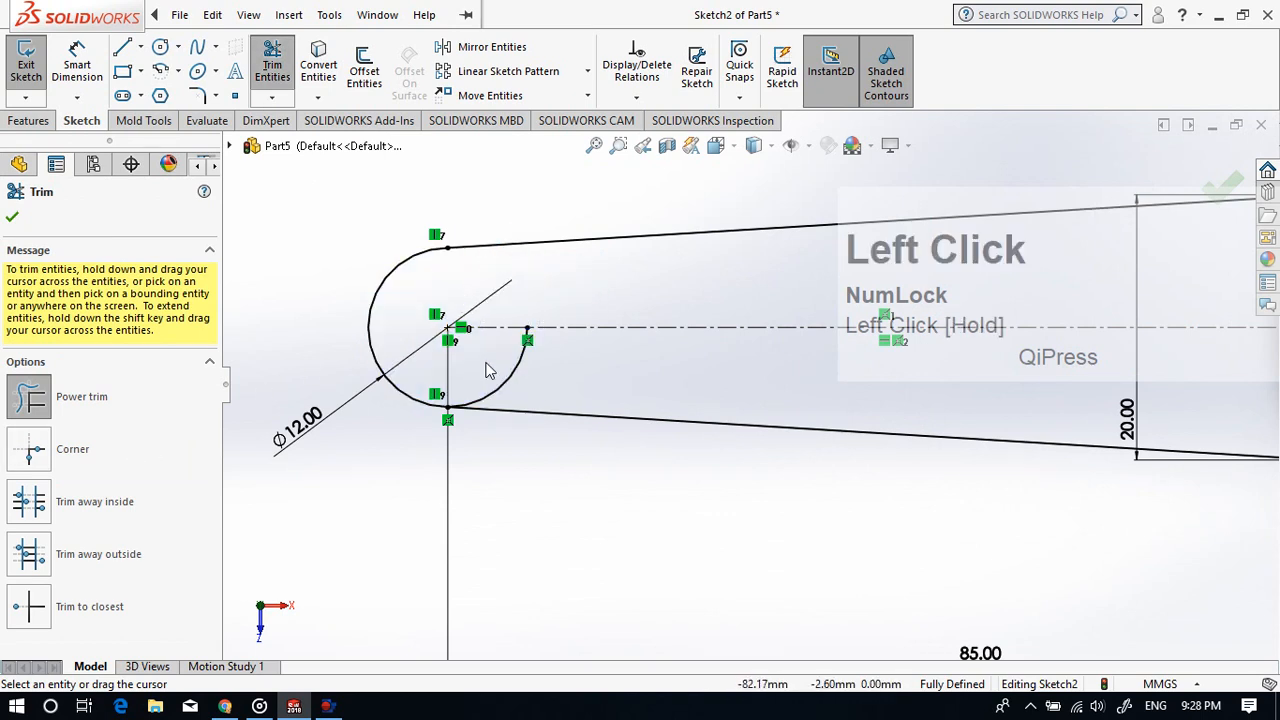
pyautogui.moveTo(488, 370); pyautogui.dragTo(554, 391)
pyautogui.scroll(3, 552, 415)
pyautogui.scroll(-3, 918, 409)
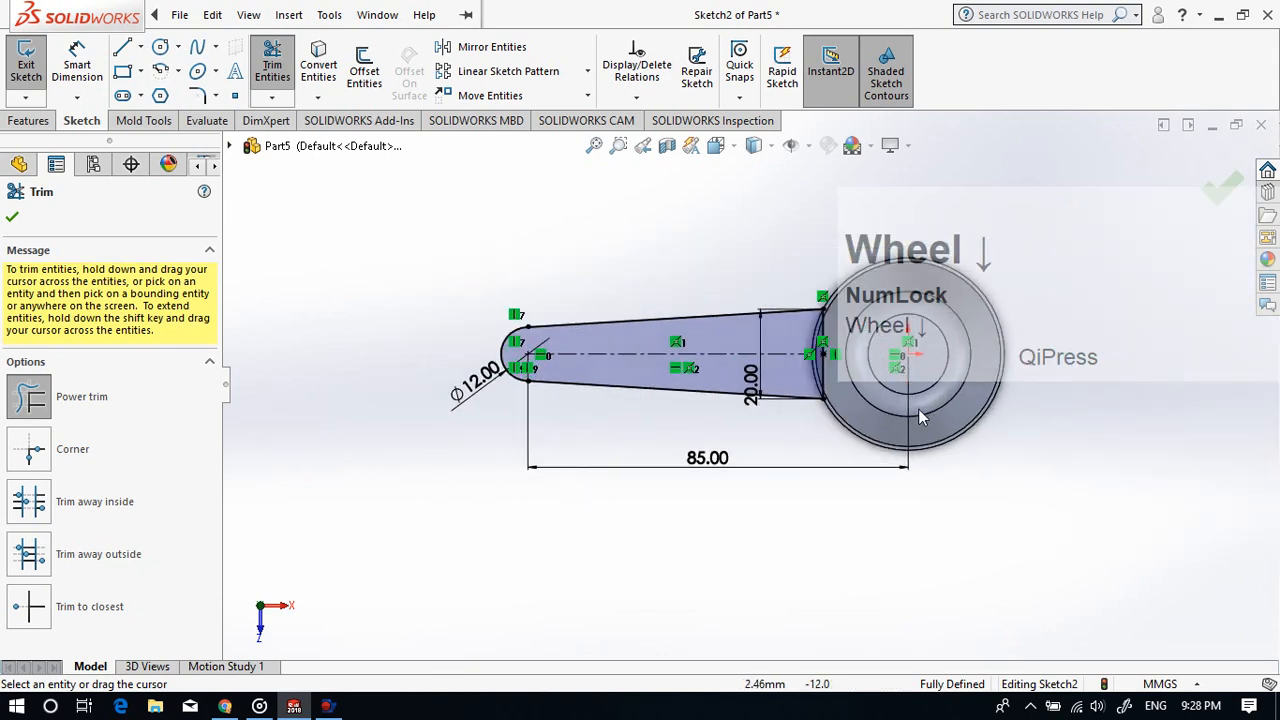
# Step: Extrude the handle profile 1 mm blind with the direction reversed to go below the rim plane, merging the result
pyautogui.click(28, 120)
pyautogui.click(34, 62)
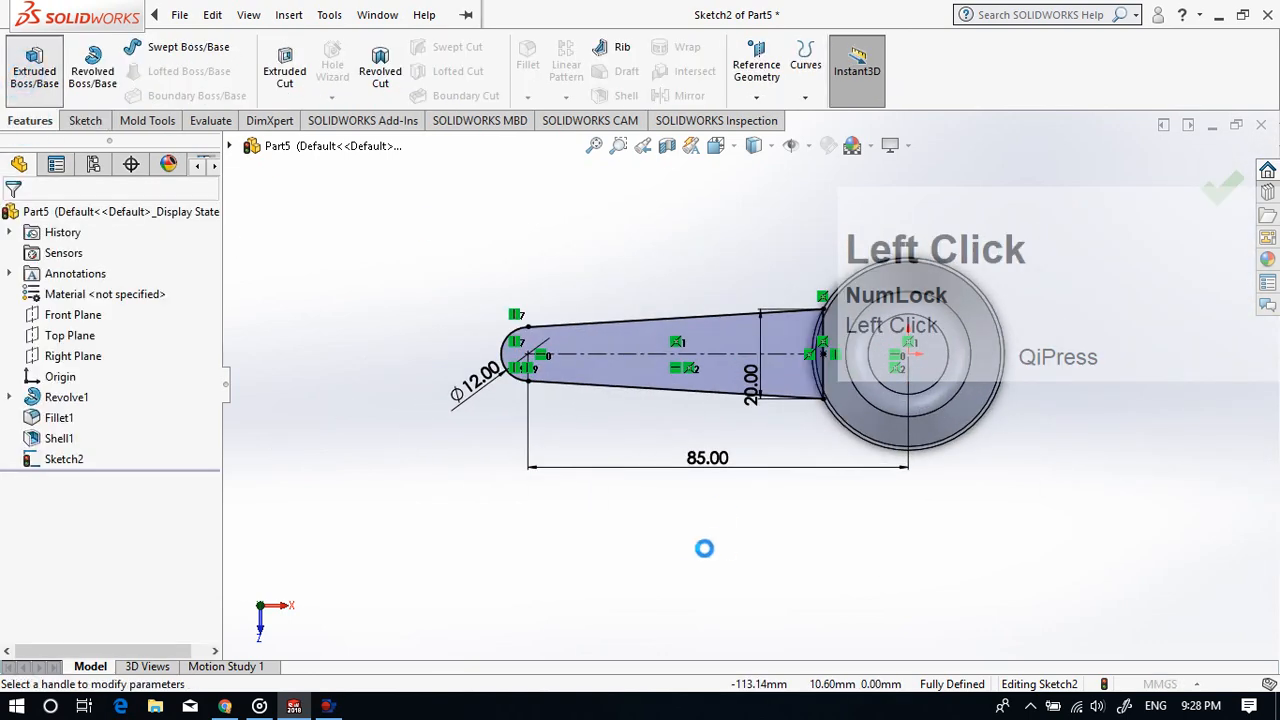
pyautogui.moveTo(689, 551); pyautogui.dragTo(683, 362, button='middle')
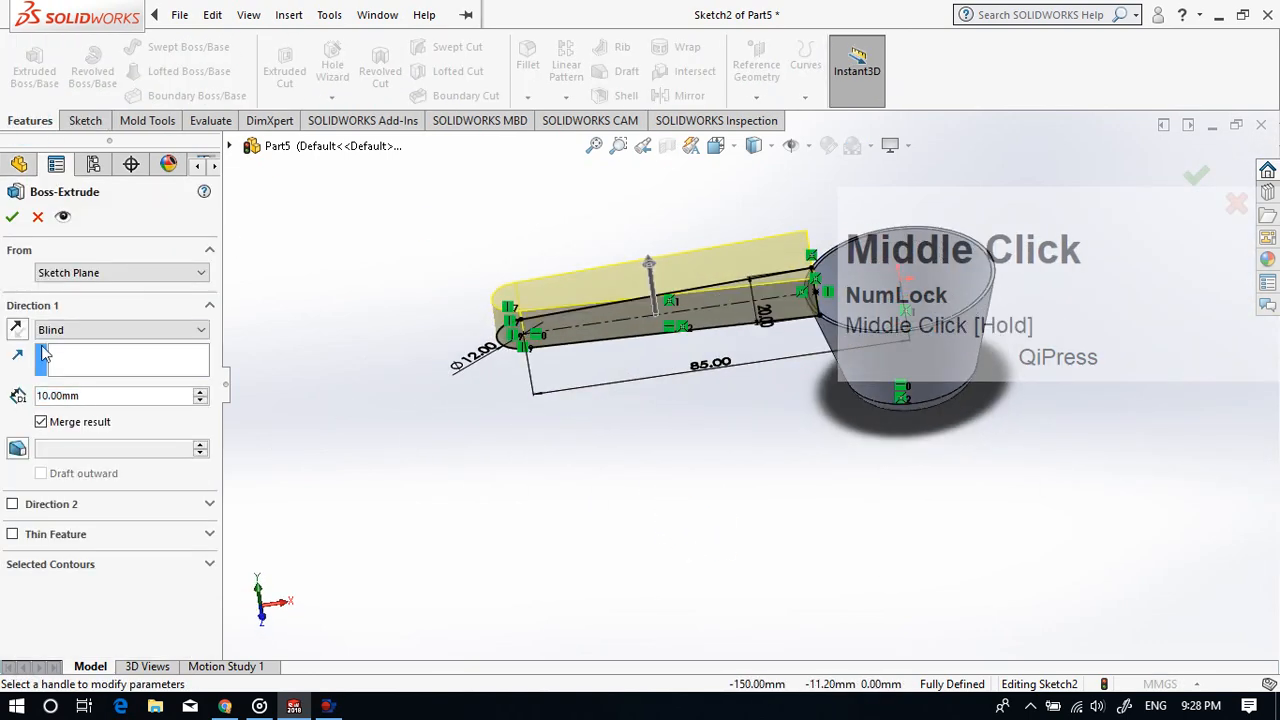
pyautogui.click(83, 394)
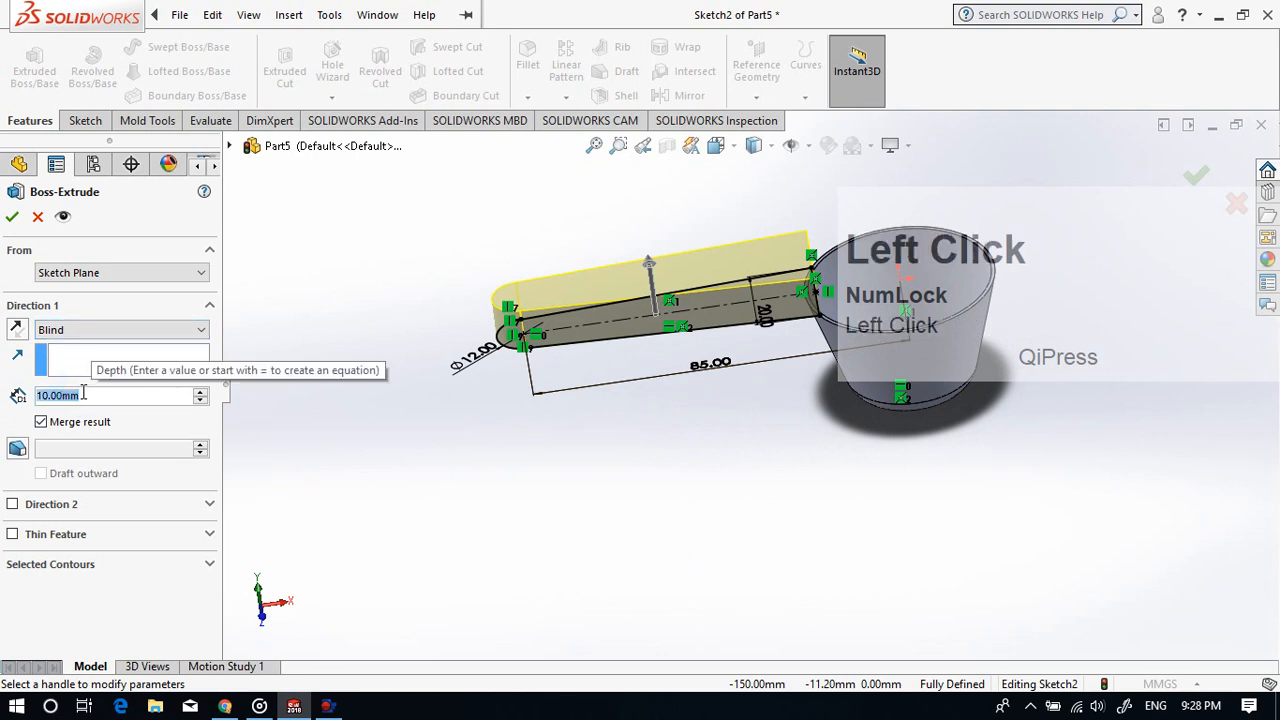
pyautogui.write('1')
pyautogui.press('Return')
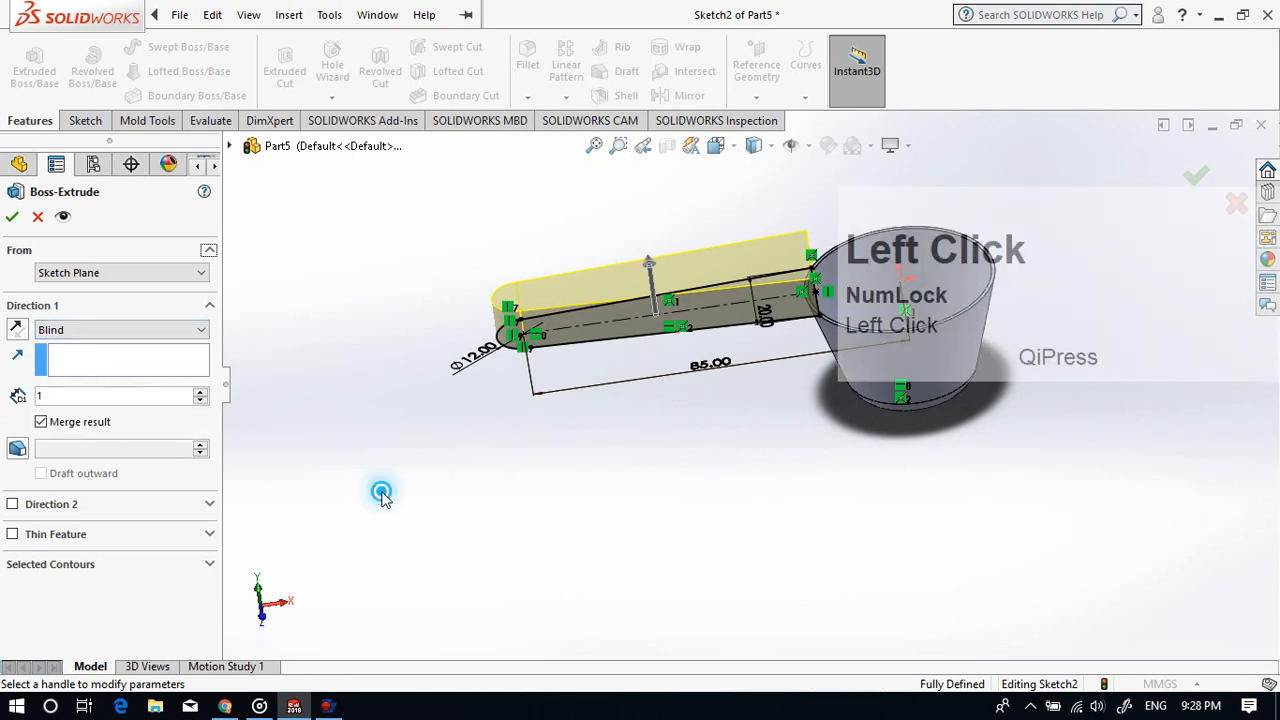
pyautogui.click(17, 330)
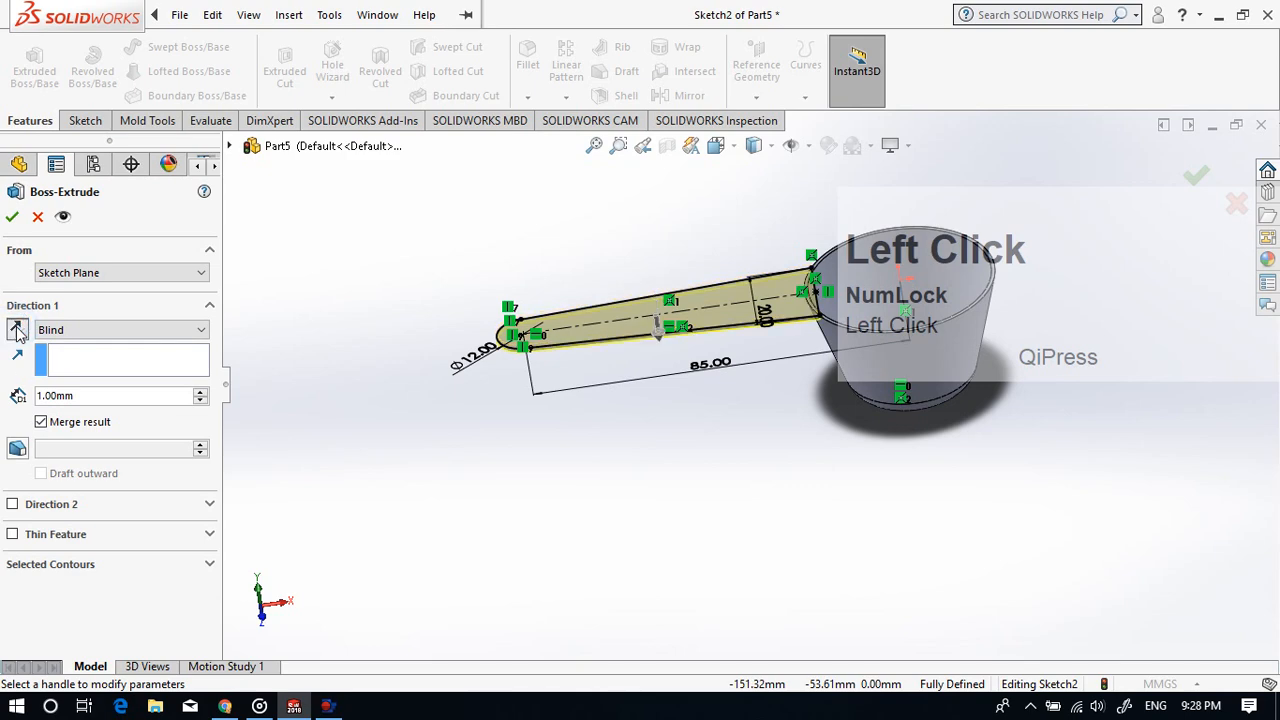
pyautogui.click(11, 218)
pyautogui.scroll(2, 663, 449)
pyautogui.scroll(-4, 761, 345)
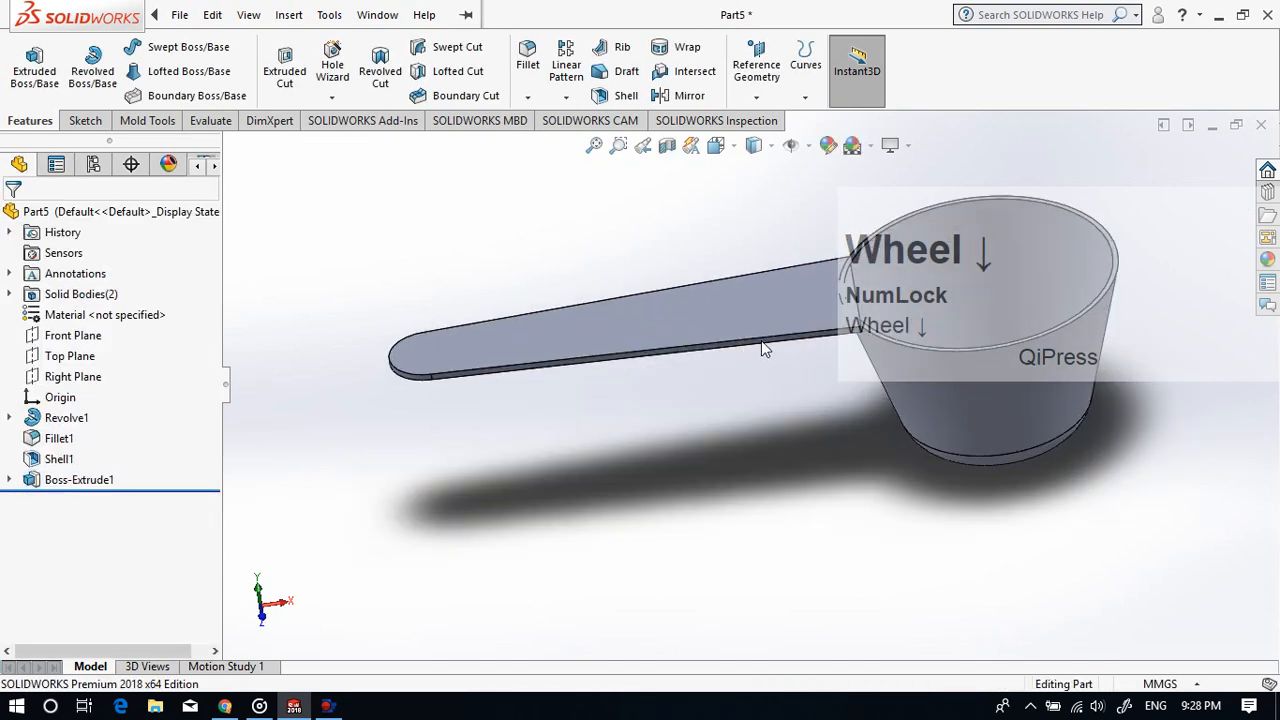
# Step: Start a sketch on the underside face of the handle and convert that face's outline into sketch entities
pyautogui.scroll(2, 672, 479)
pyautogui.scroll(-4, 747, 261)
pyautogui.moveTo(747, 261); pyautogui.dragTo(618, 394, button='middle')
pyautogui.scroll(4, 631, 486)
pyautogui.scroll(-3, 759, 398)
pyautogui.scroll(-2, 759, 398)
pyautogui.scroll(2, 444, 425)
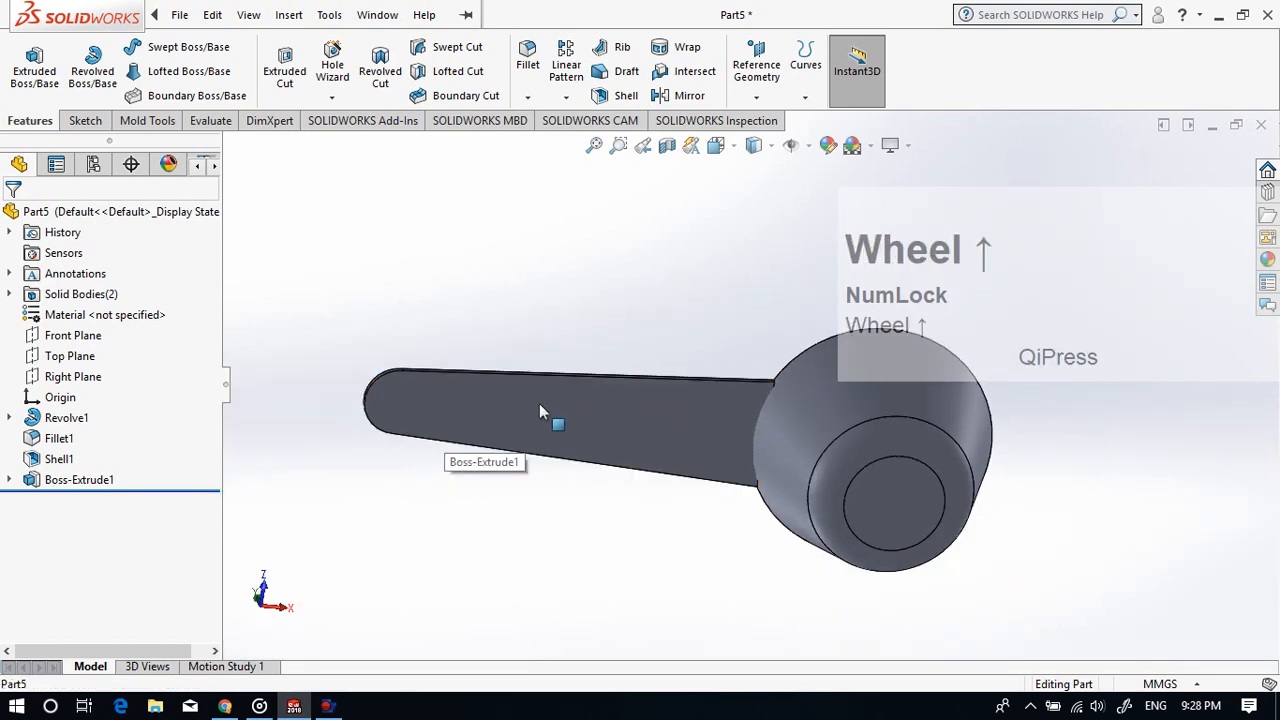
pyautogui.rightClick(485, 404)
pyautogui.click(515, 288)
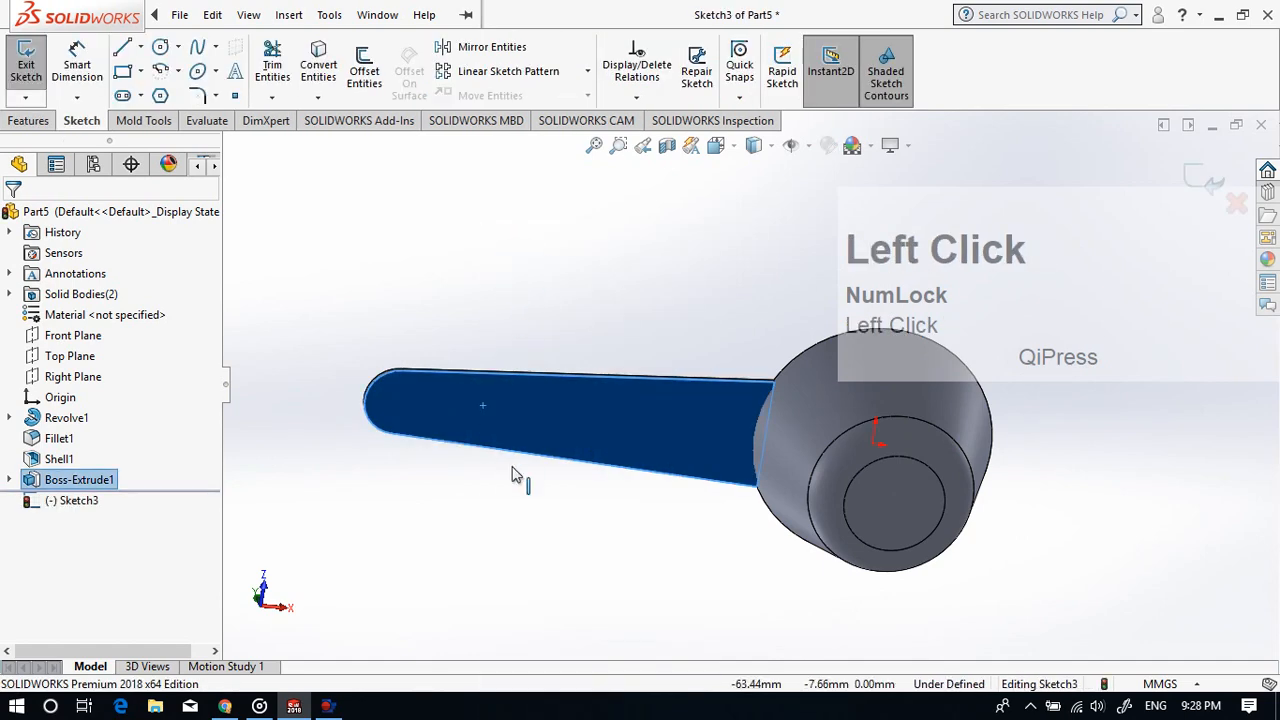
pyautogui.click(500, 534)
pyautogui.click(318, 65)
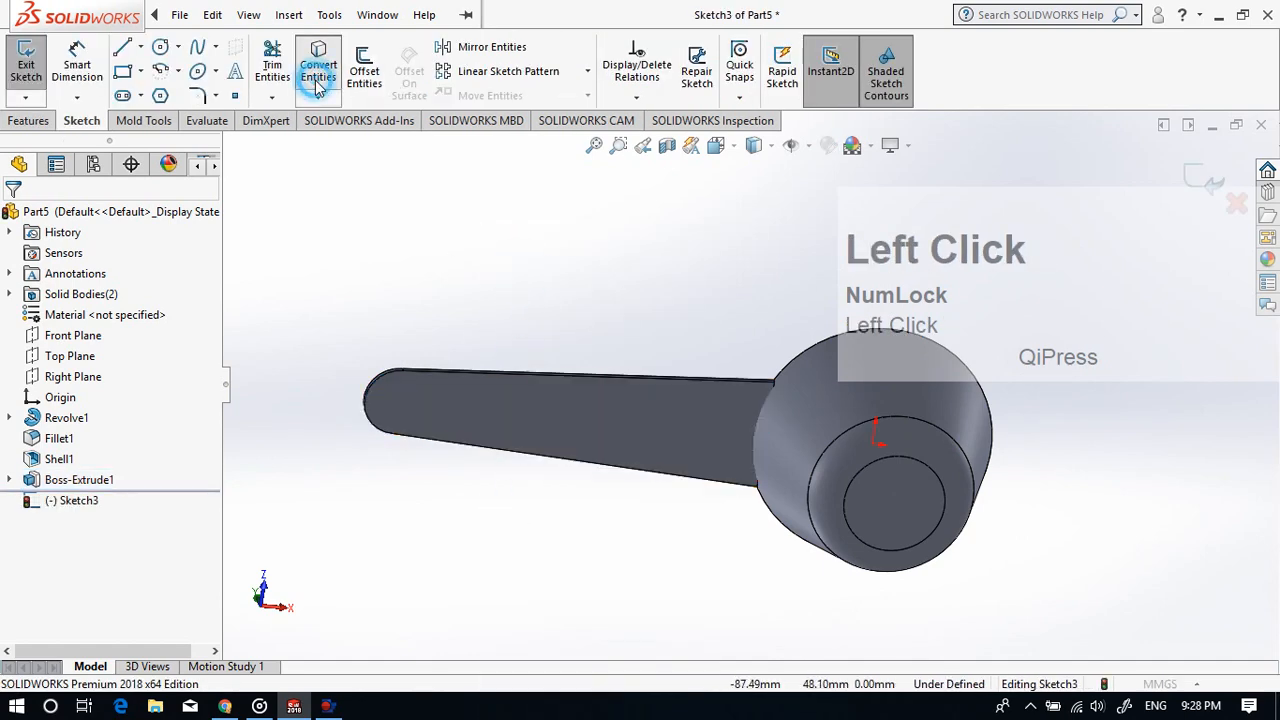
pyautogui.click(570, 424)
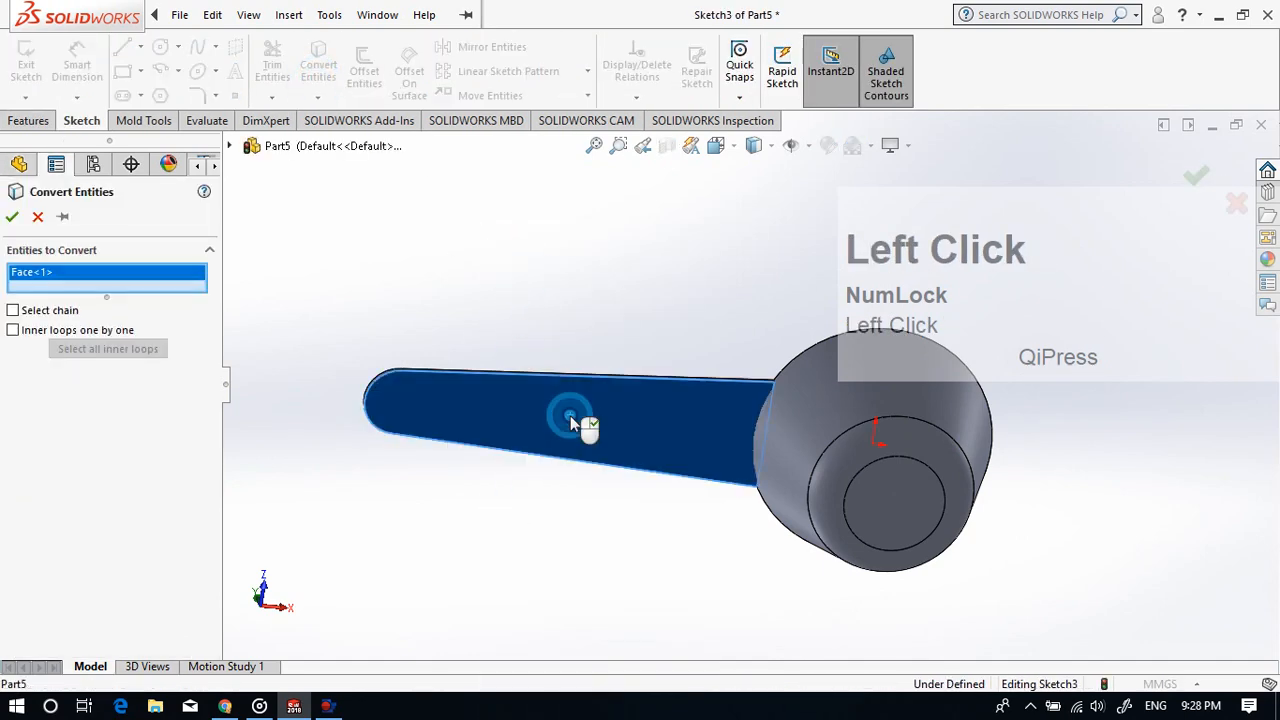
pyautogui.click(13, 220)
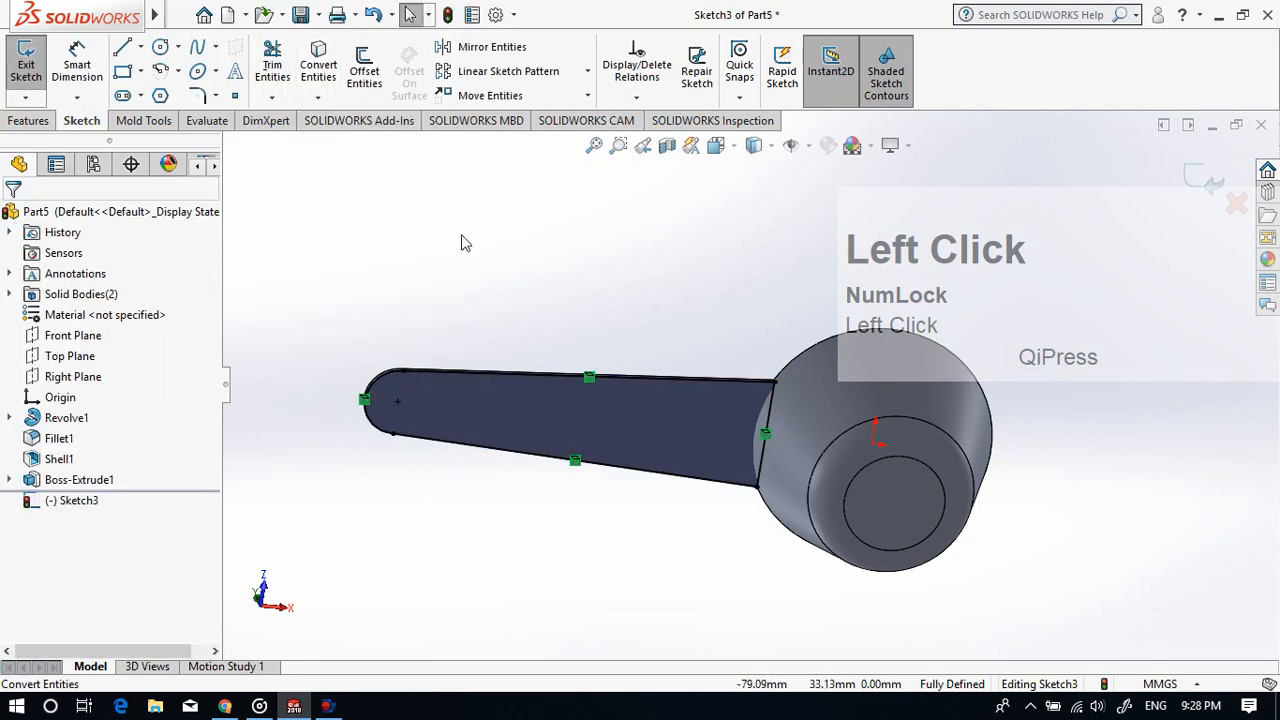
# Step: Delete the converted sketch line at the cup end of the handle outline
pyautogui.click(366, 76)
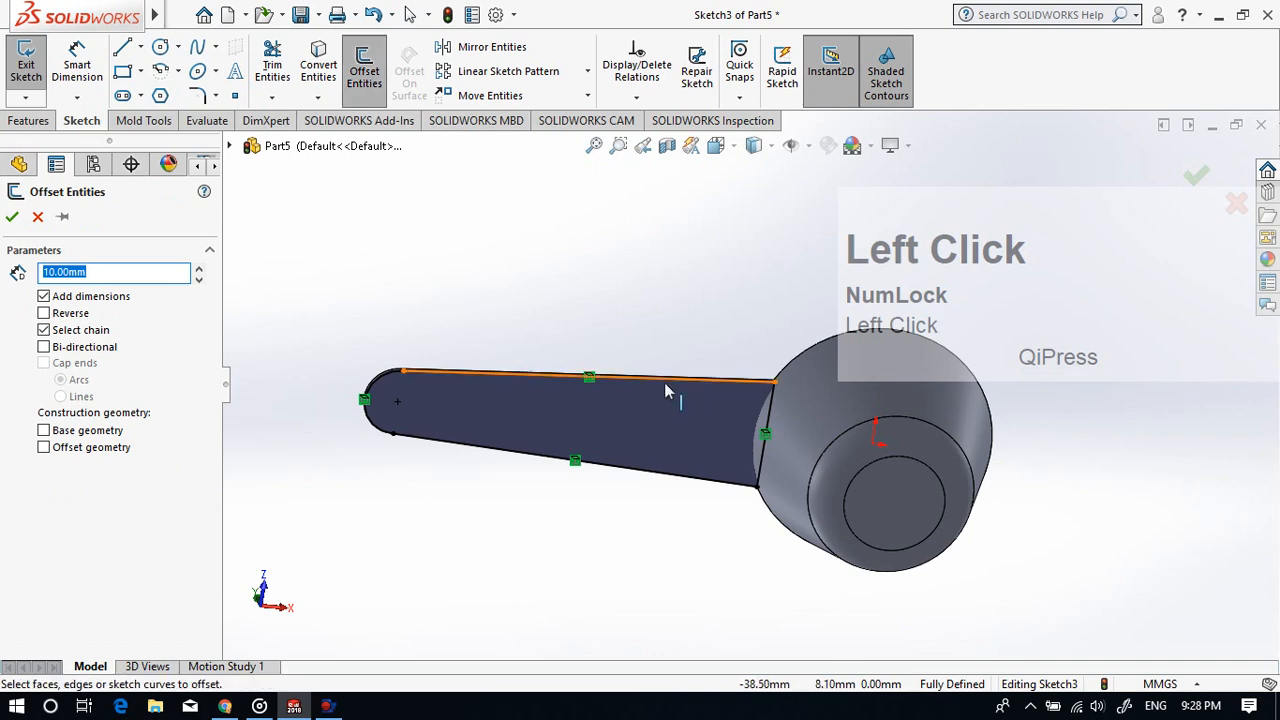
pyautogui.press('Escape')
pyautogui.click(770, 408)
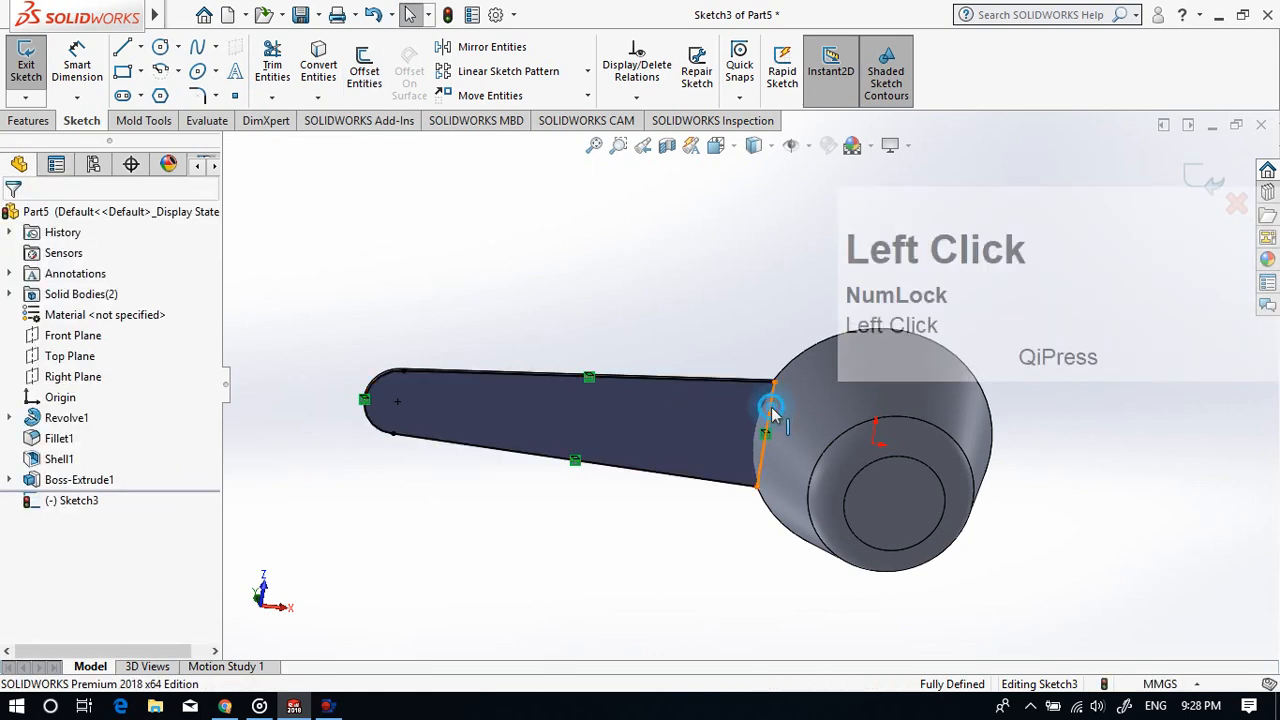
pyautogui.press('Delete')
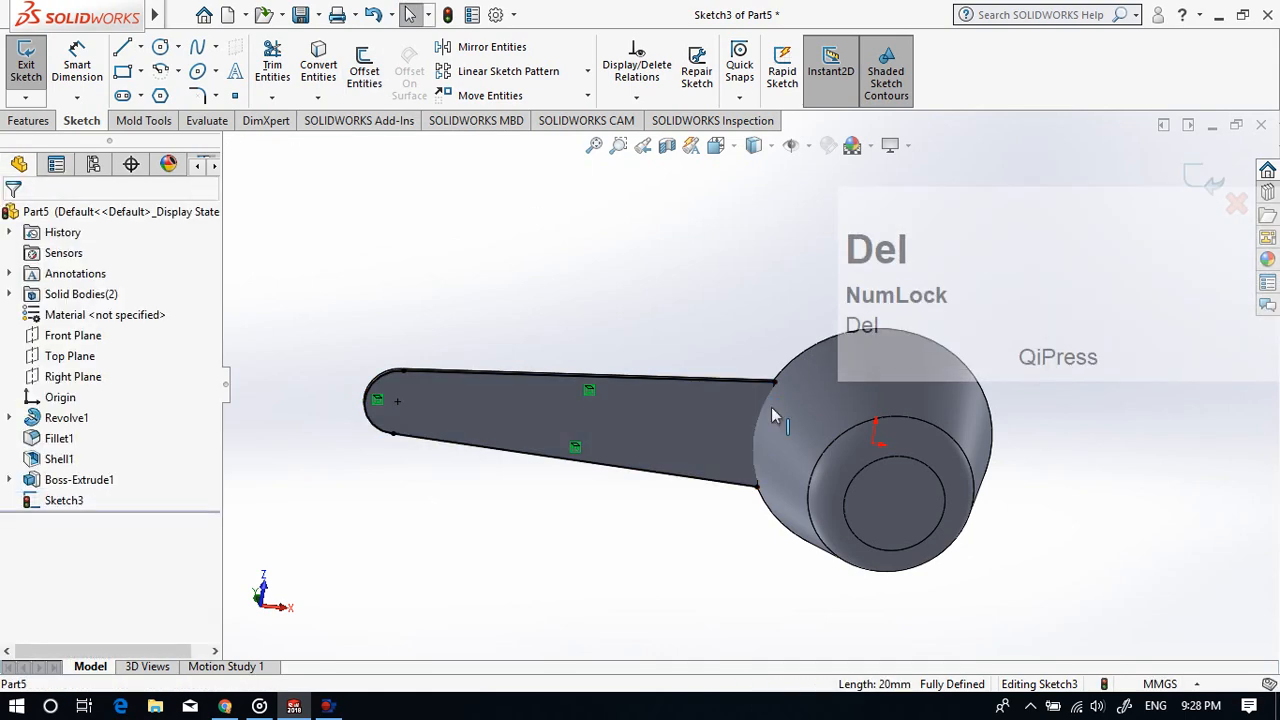
pyautogui.click(366, 68)
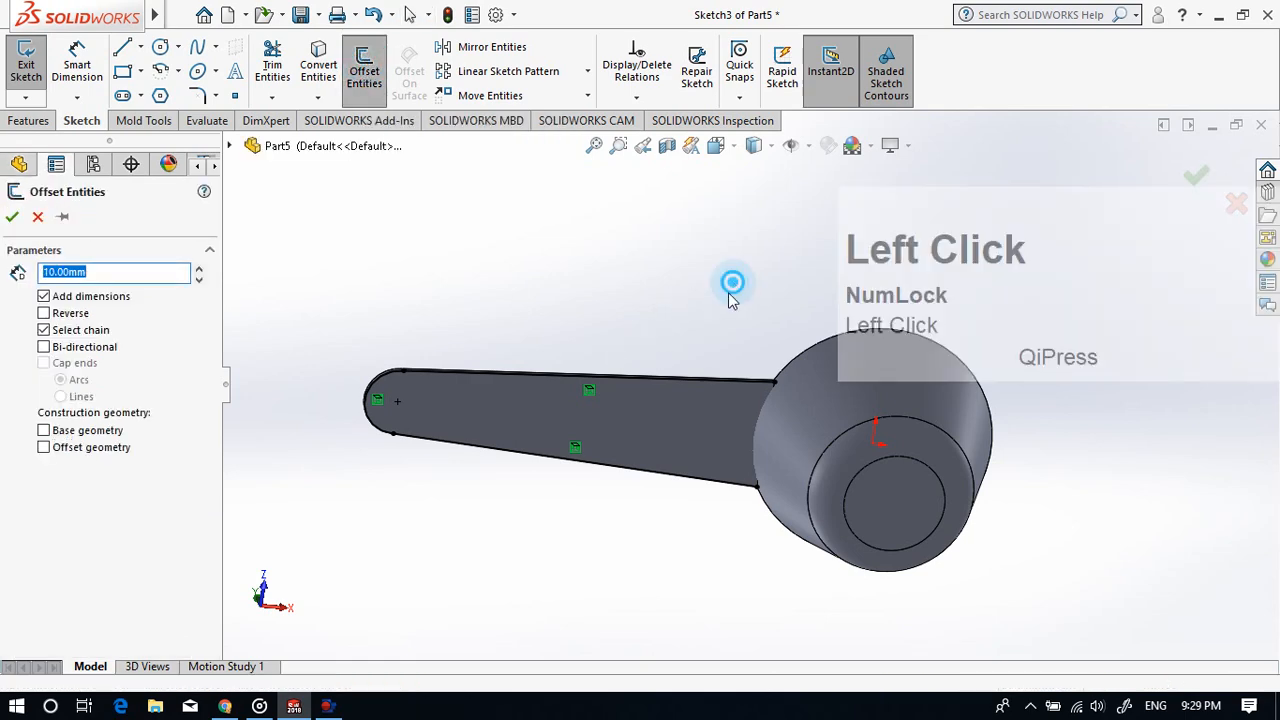
pyautogui.moveTo(370, 565)
pyautogui.mouseDown()
pyautogui.moveTo(351, 563)
pyautogui.moveTo(385, 558)
pyautogui.mouseUp()
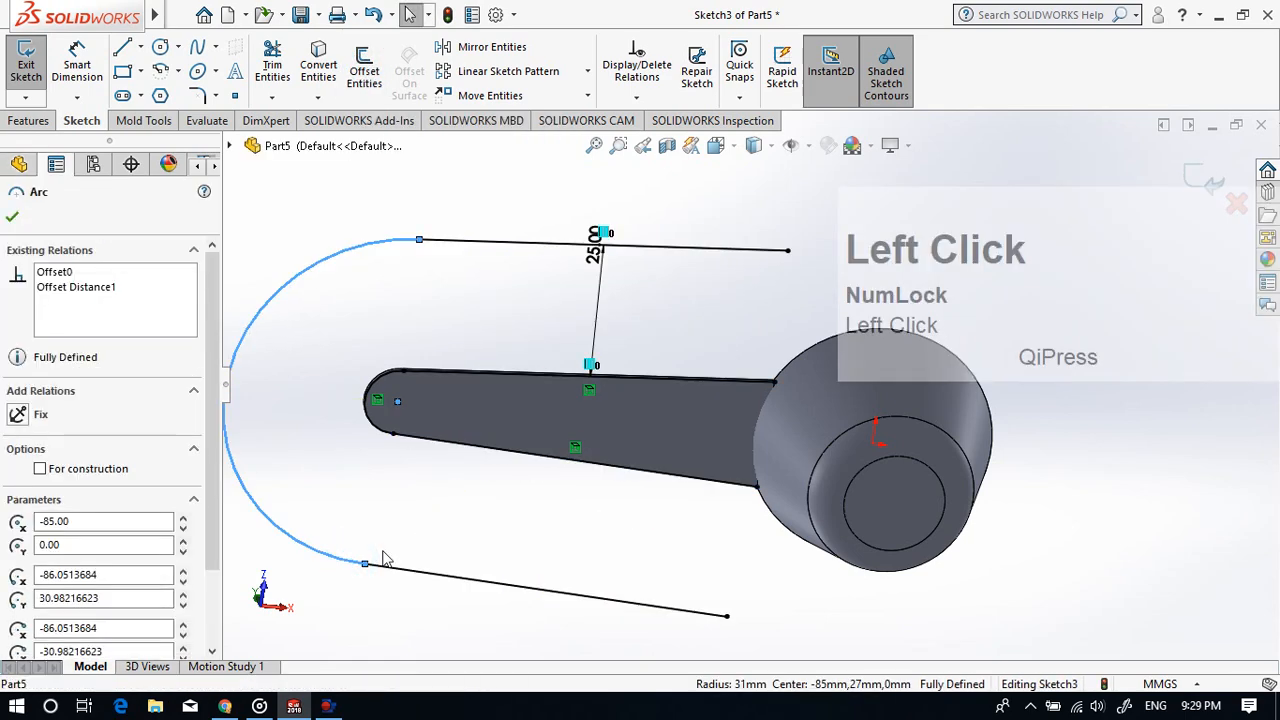
pyautogui.hotkey('ctrl', 'z')
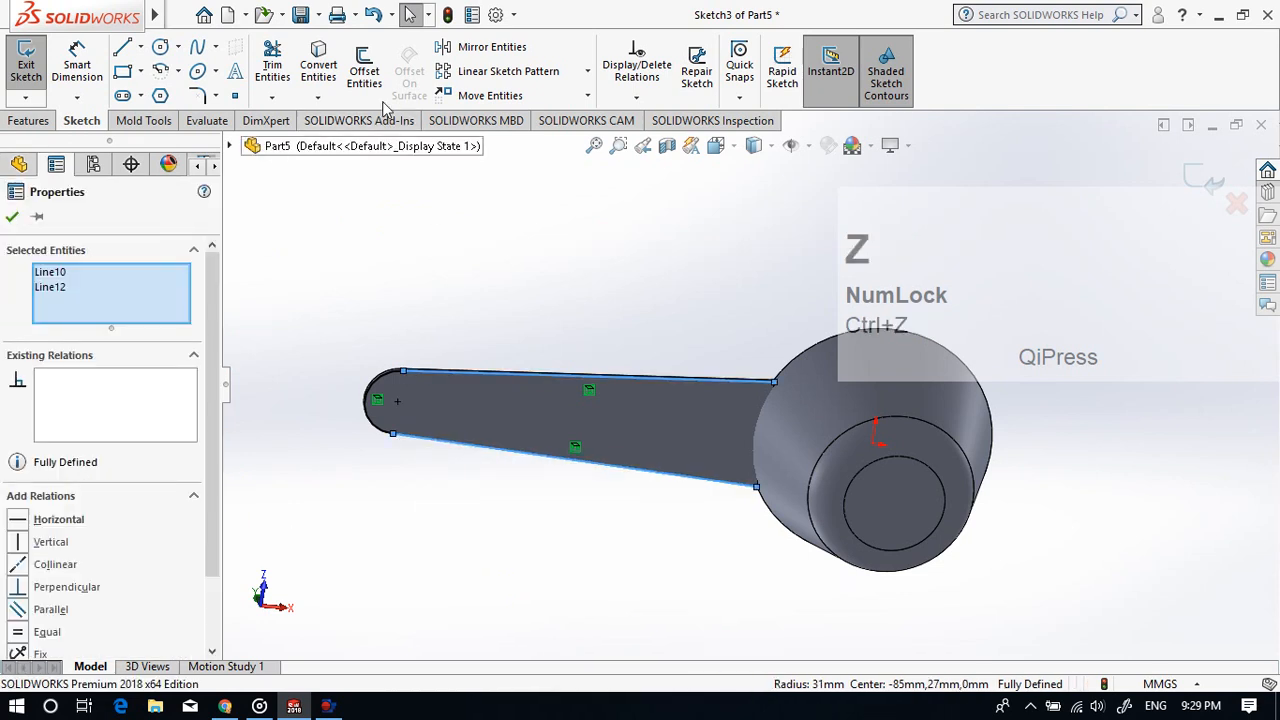
# Step: Offset the open handle outline chain inward by 1 mm, with the direction reversed
pyautogui.click(364, 68)
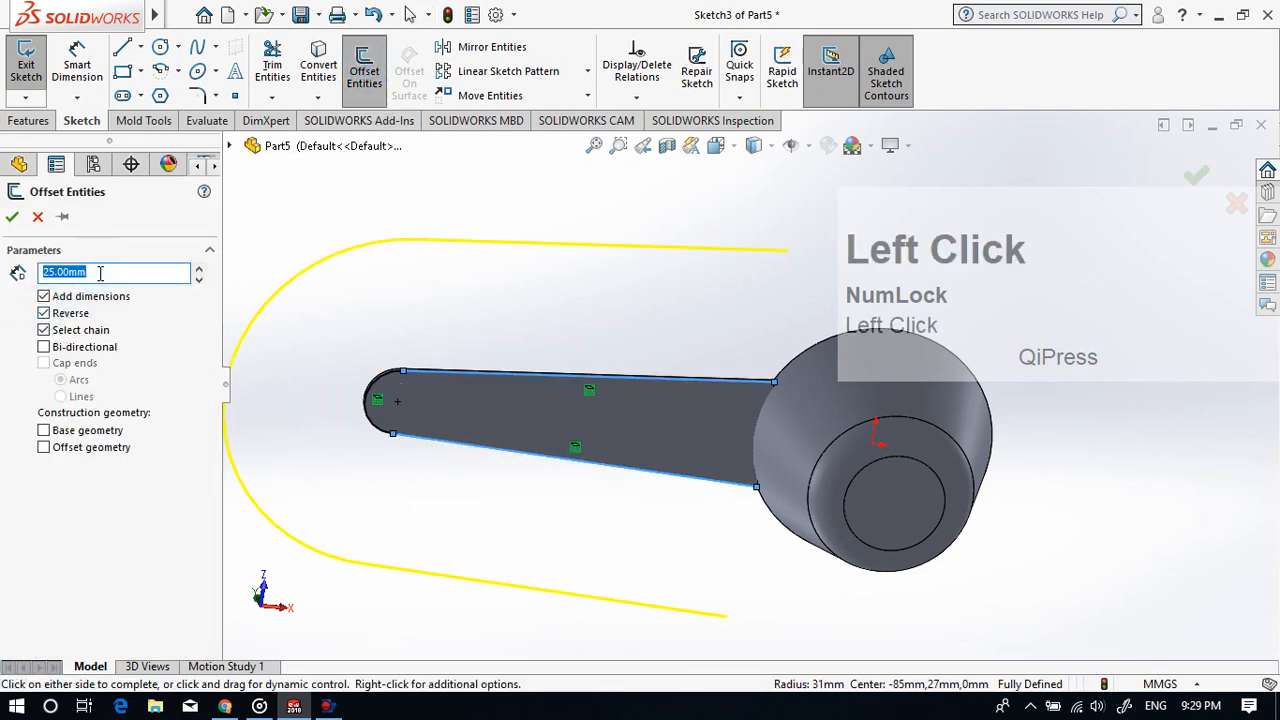
pyautogui.click(123, 504)
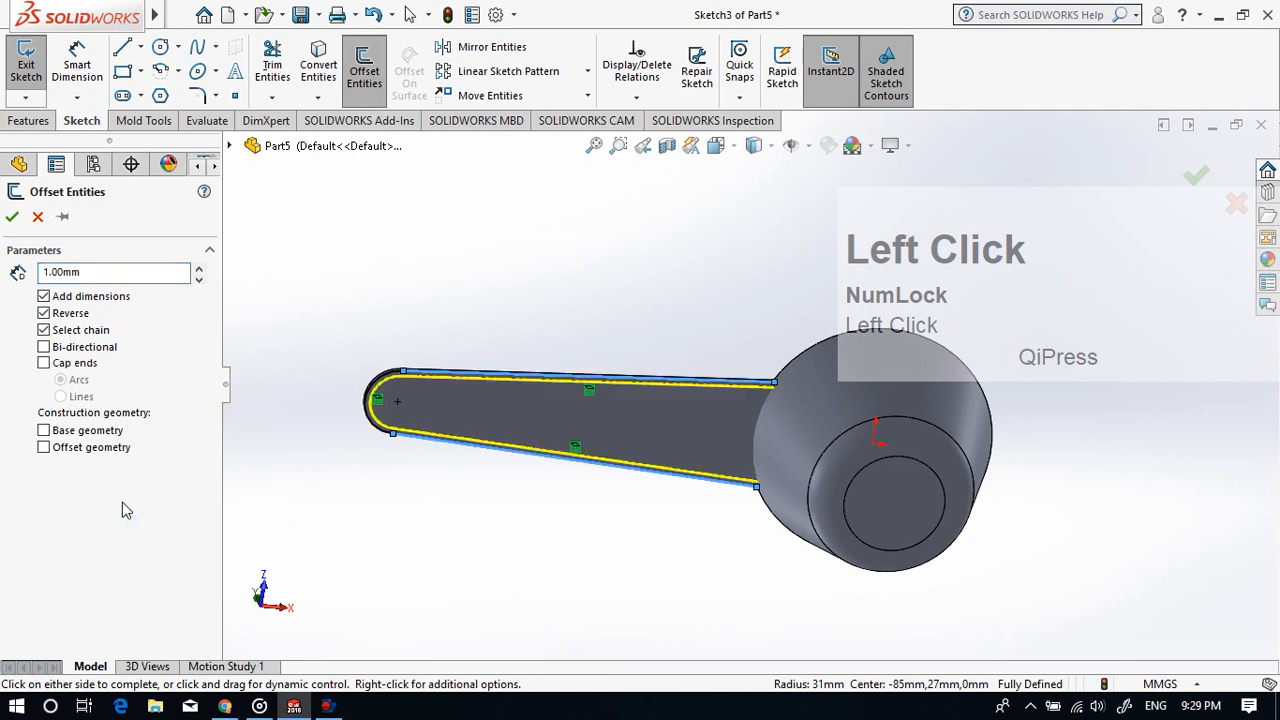
pyautogui.click(12, 218)
# Step: Sketch two short lines at the cup end, joining the outer and offset outline endpoints on both sides to close the profile
pyautogui.scroll(-6, 948, 420)
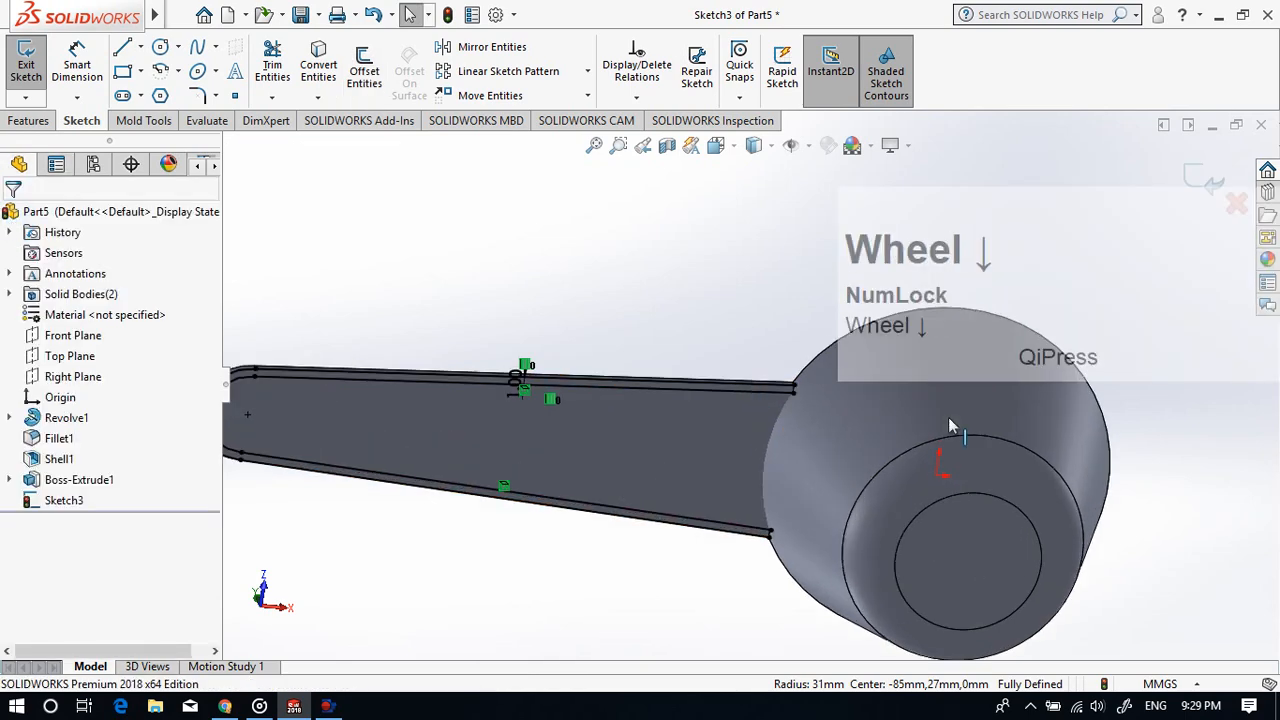
pyautogui.scroll(5, 606, 369)
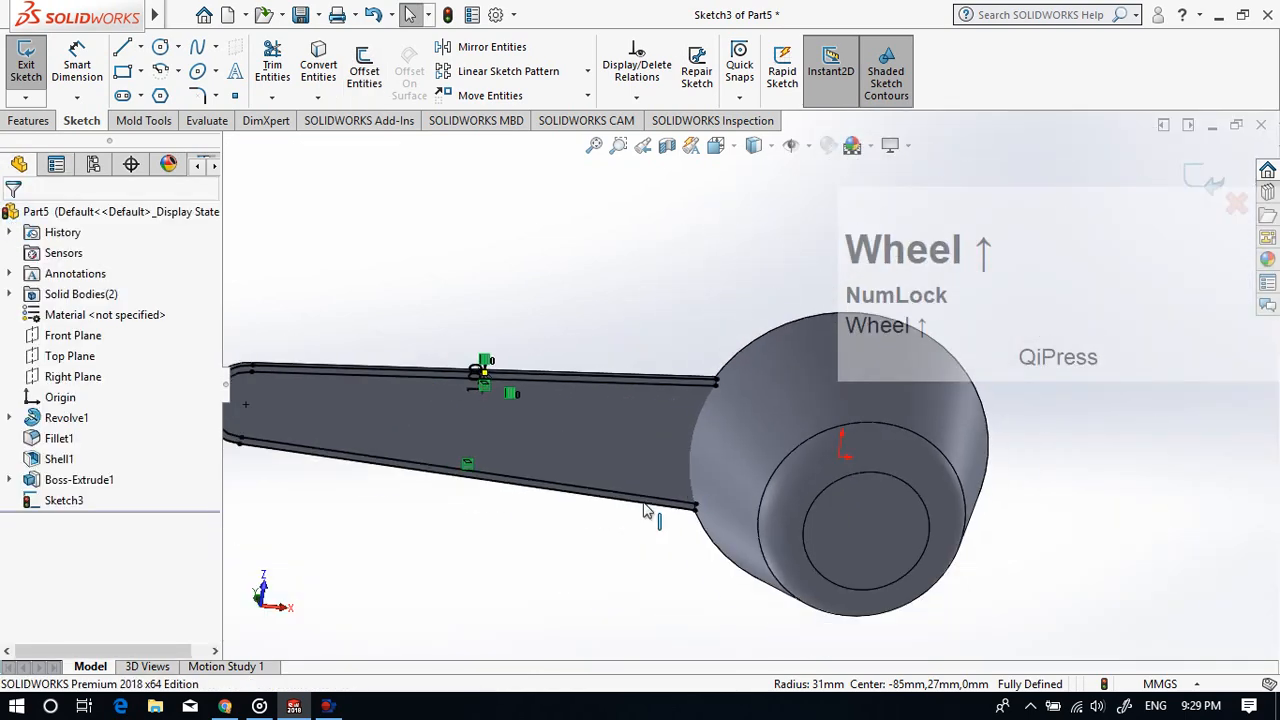
pyautogui.click(123, 47)
pyautogui.scroll(-6, 737, 403)
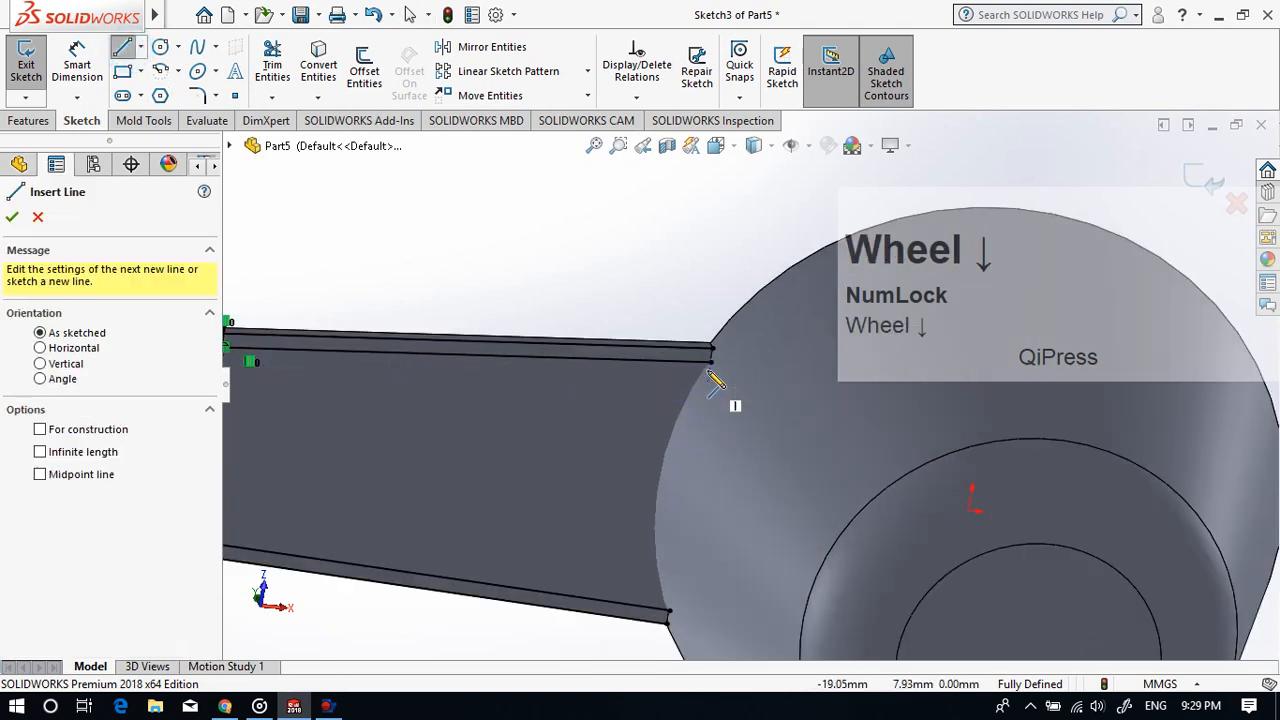
pyautogui.click(683, 344)
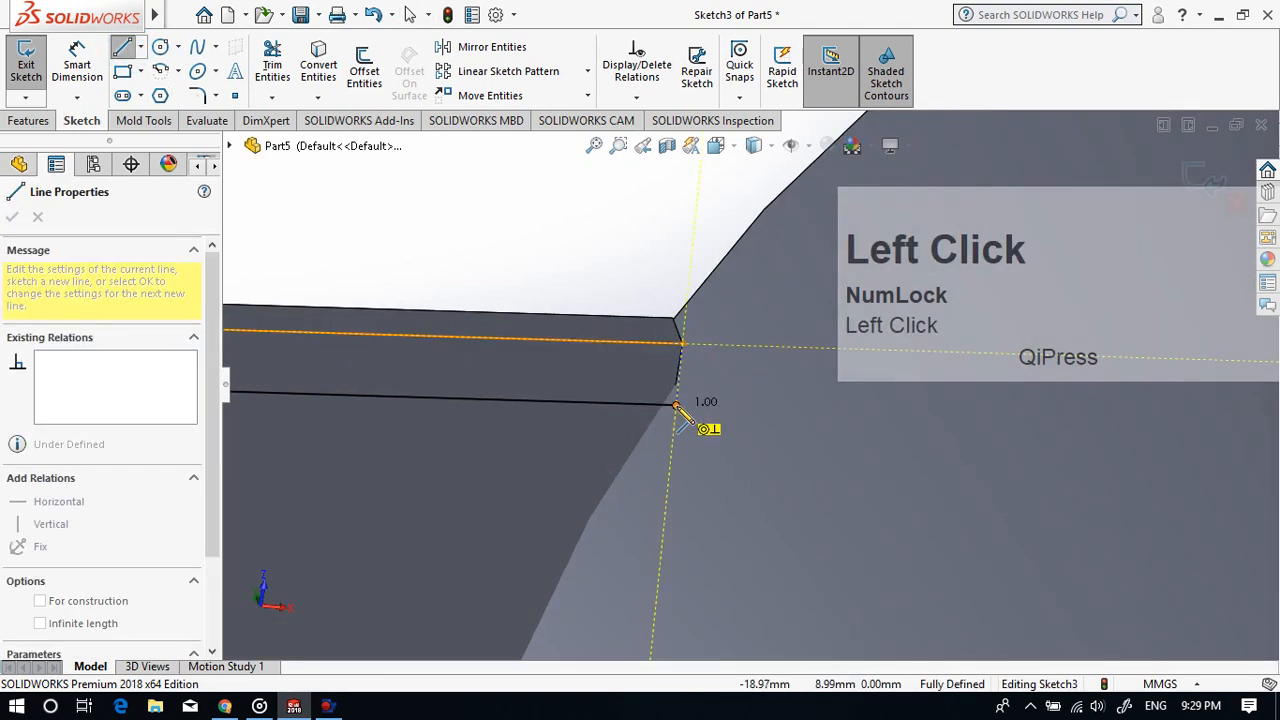
pyautogui.click(677, 407)
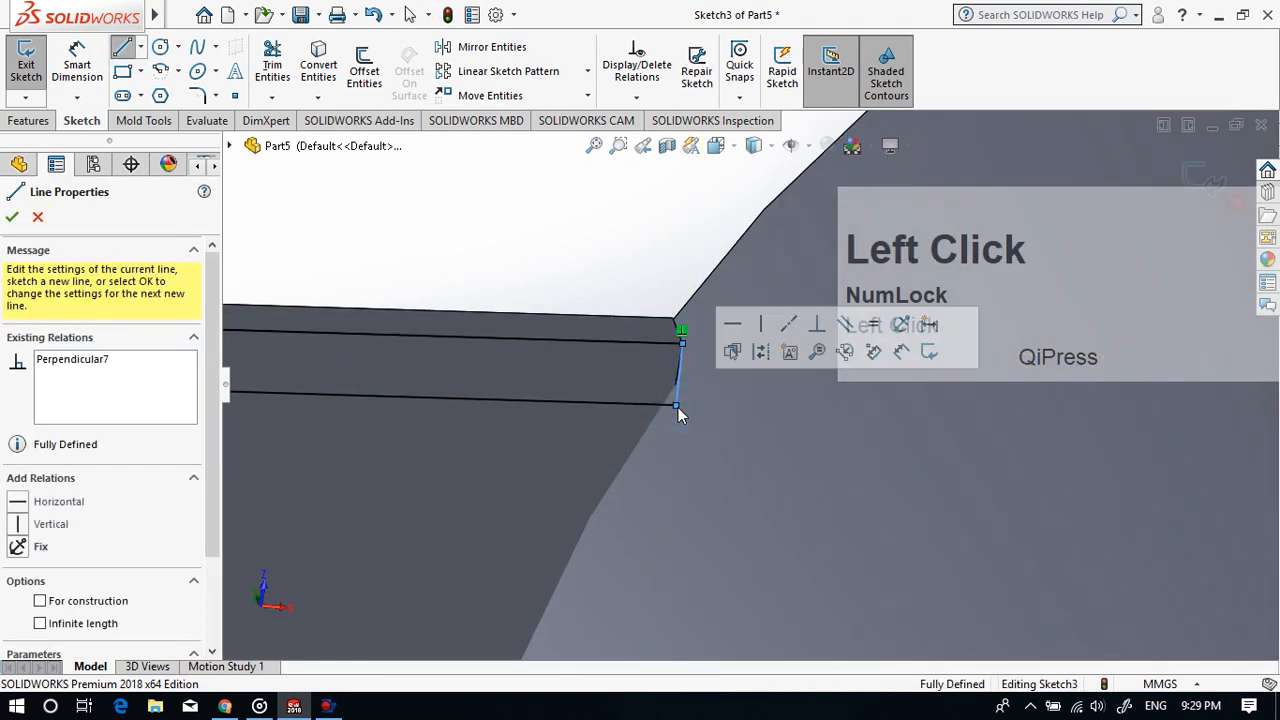
pyautogui.press('Escape')
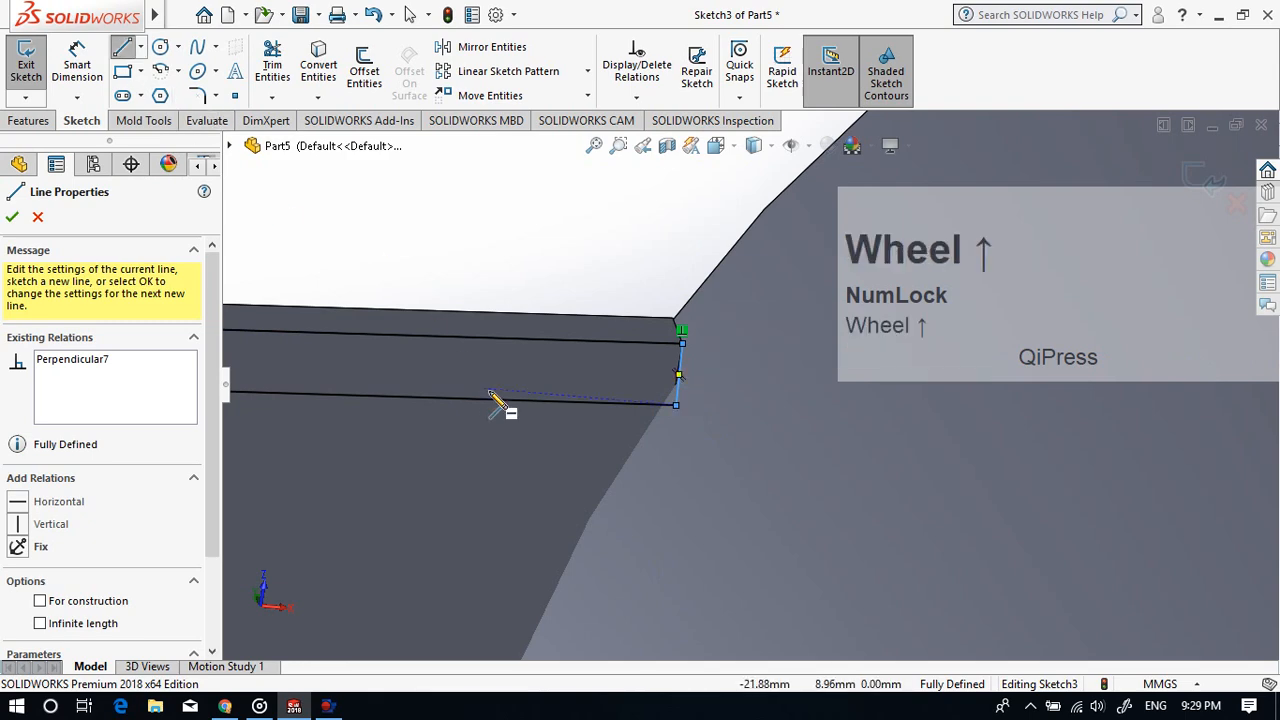
pyautogui.scroll(3, 500, 400)
pyautogui.scroll(-5, 645, 435)
pyautogui.click(637, 426)
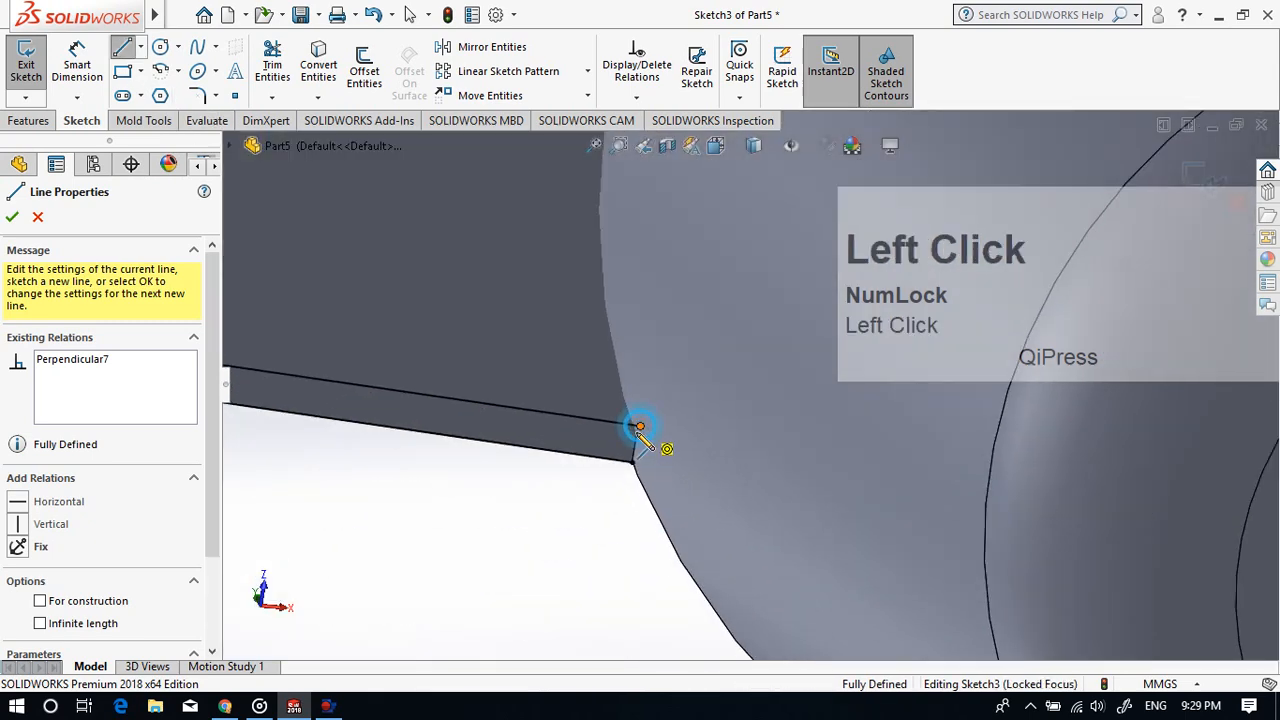
pyautogui.click(631, 463)
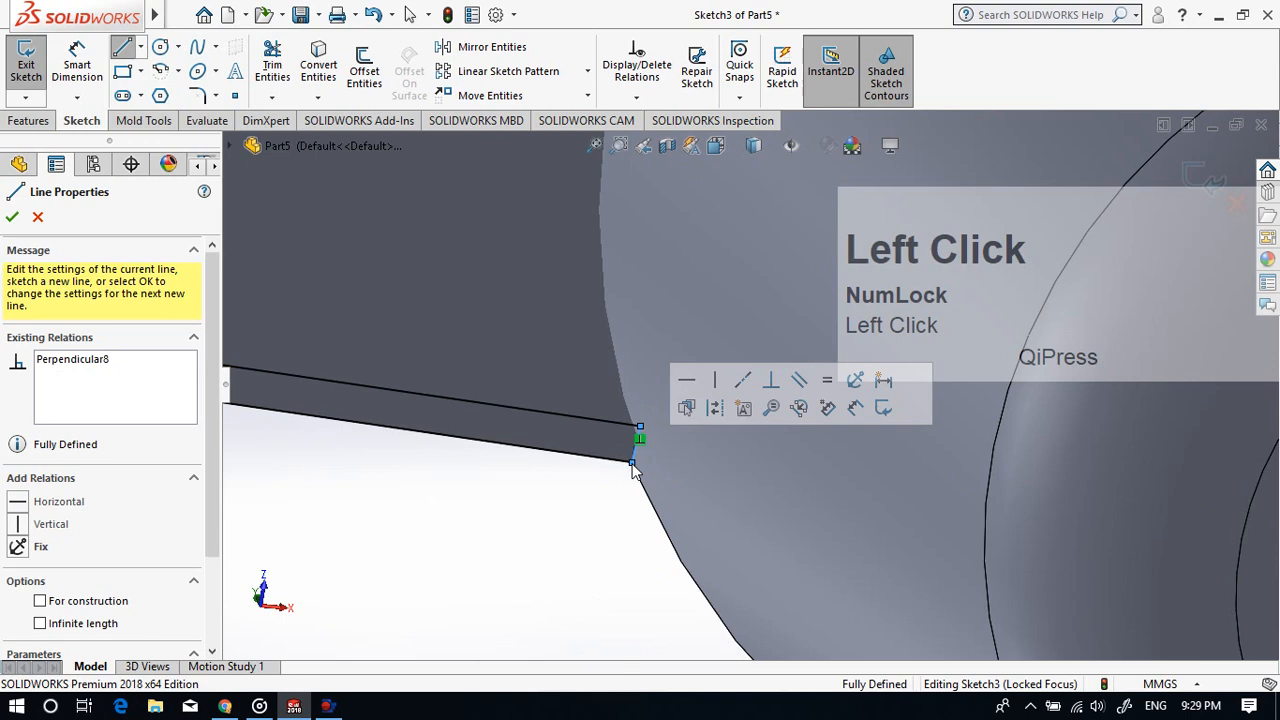
pyautogui.press('Escape')
pyautogui.scroll(5, 625, 480)
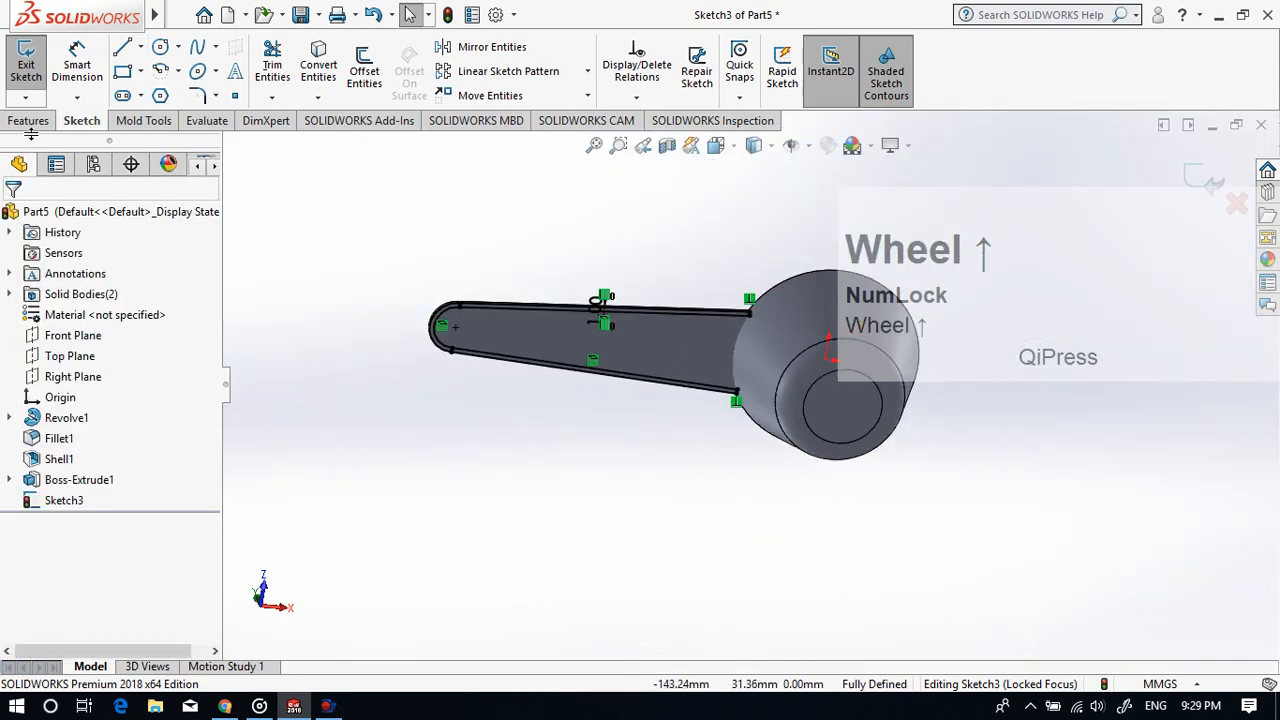
# Step: Extrude the thin handle border 12 mm blind downward, merging the result with only the handle body in the feature scope
pyautogui.click(29, 121)
pyautogui.click(34, 64)
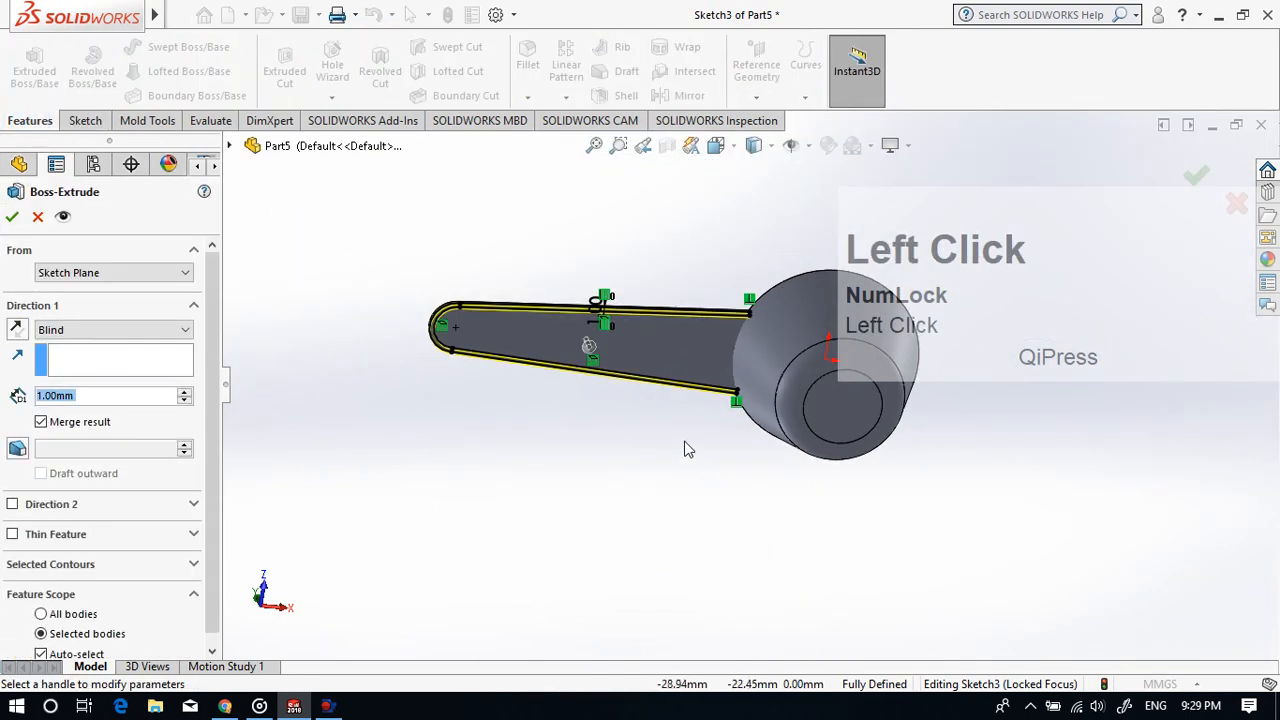
pyautogui.moveTo(685, 449); pyautogui.dragTo(663, 560, button='middle')
pyautogui.moveTo(591, 332); pyautogui.dragTo(593, 374)
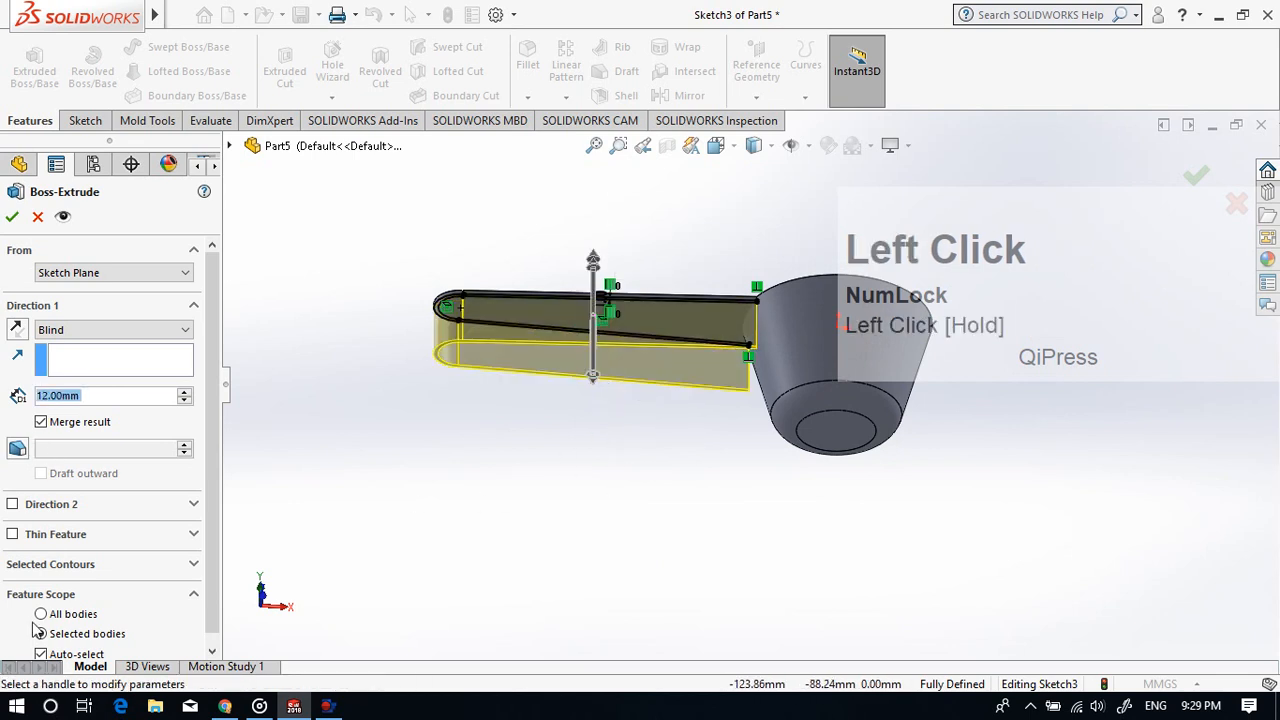
pyautogui.click(41, 655)
pyautogui.moveTo(409, 431); pyautogui.dragTo(180, 570, button='middle')
pyautogui.scroll(-1, 181, 570)
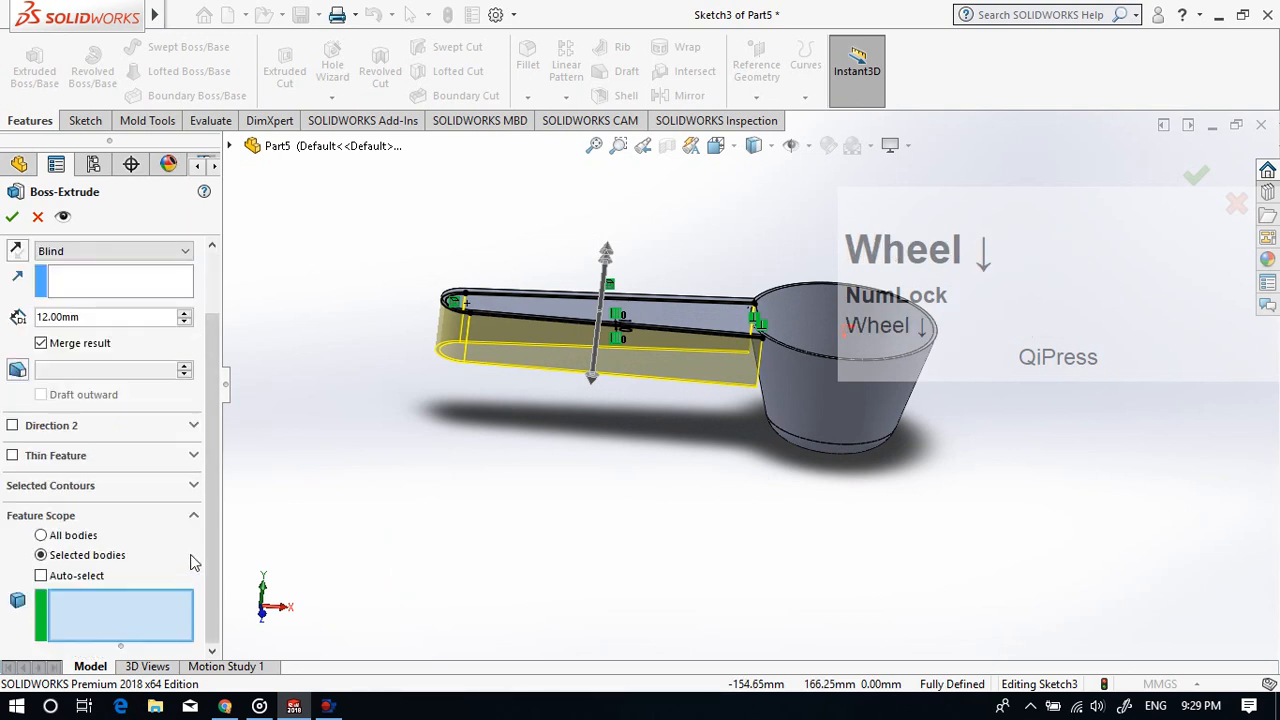
pyautogui.click(520, 305)
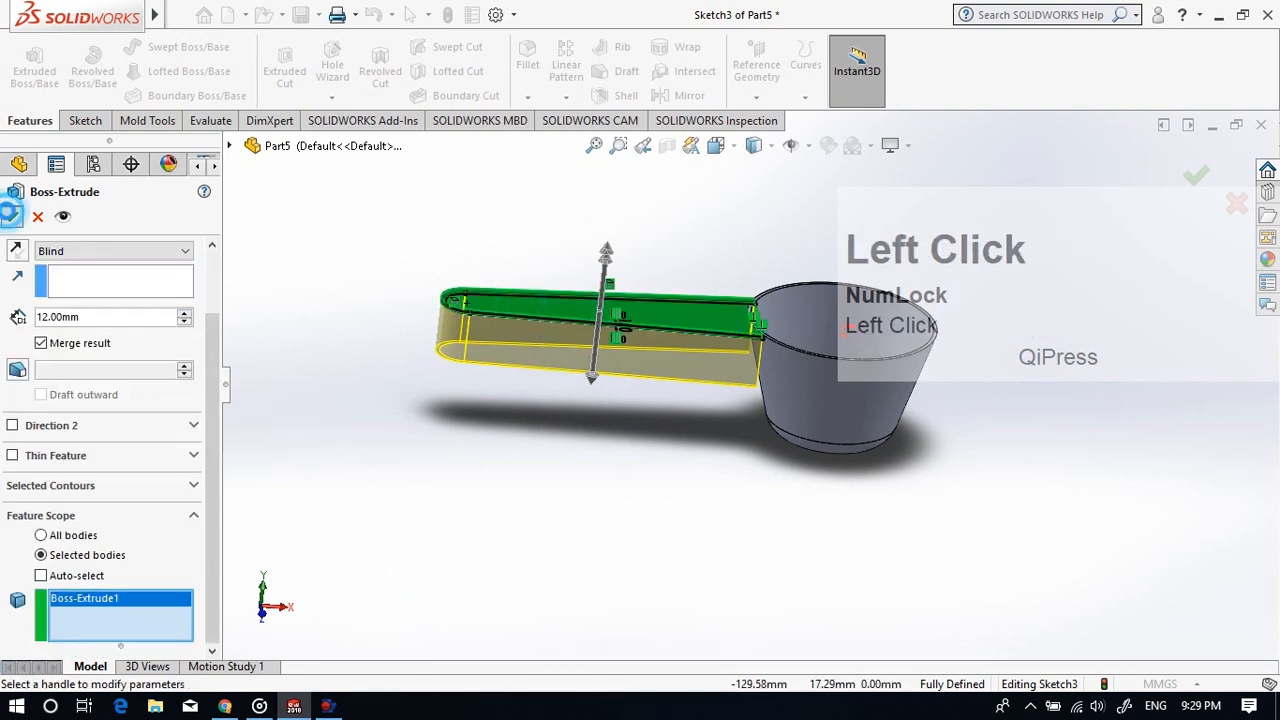
pyautogui.click(10, 215)
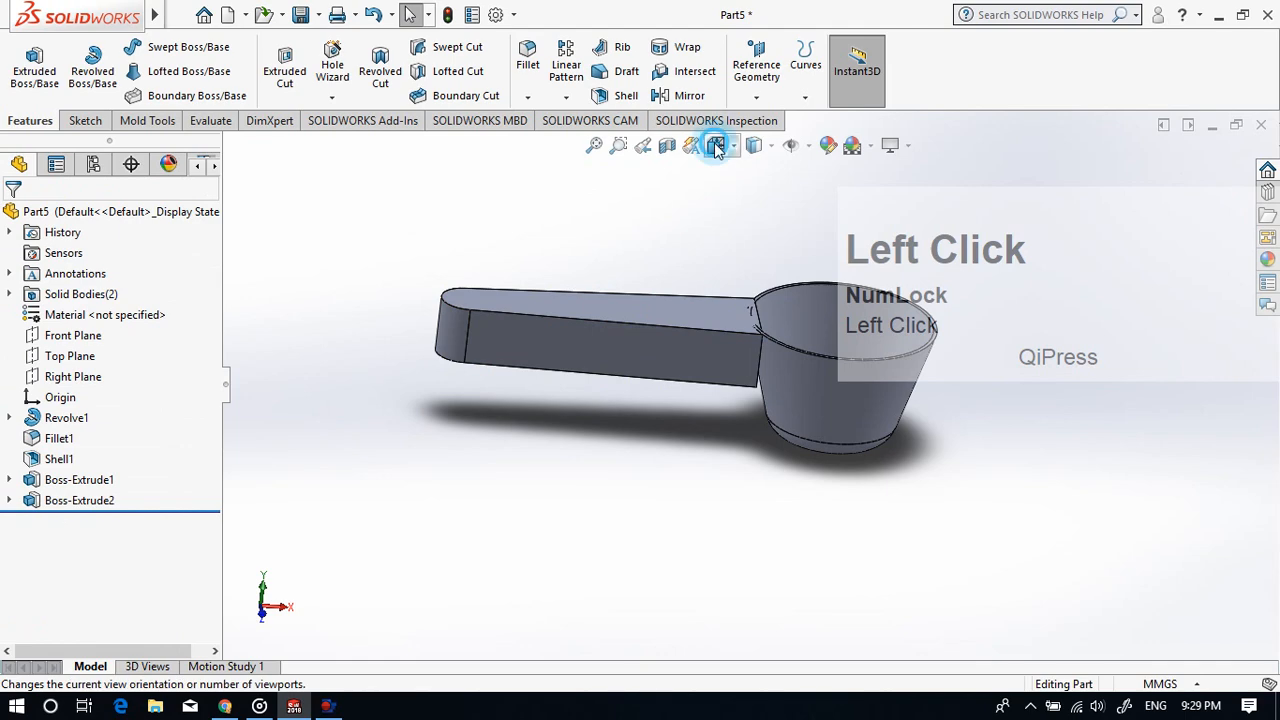
# Step: Start a Front Plane sketch and draw a line about 72 mm long, sloping down from the handle's outer end edge to its cup-side edge
pyautogui.click(714, 145)
pyautogui.click(649, 512)
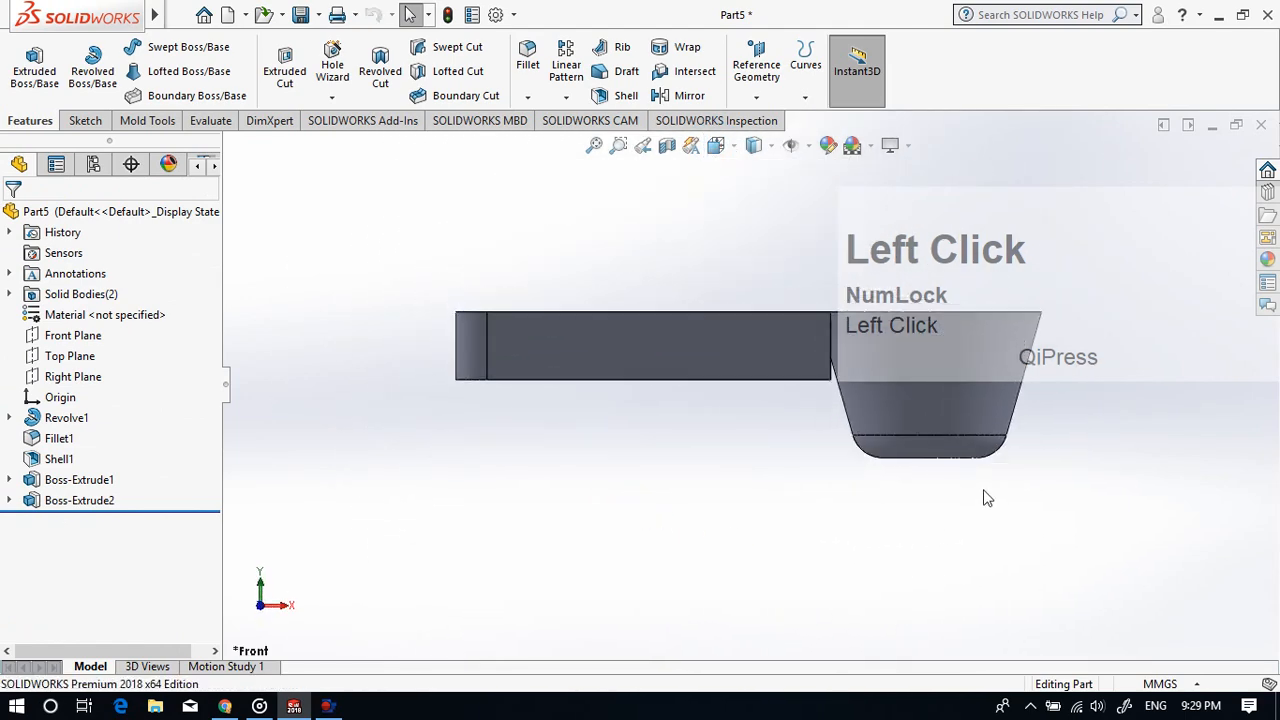
pyautogui.rightClick(67, 340)
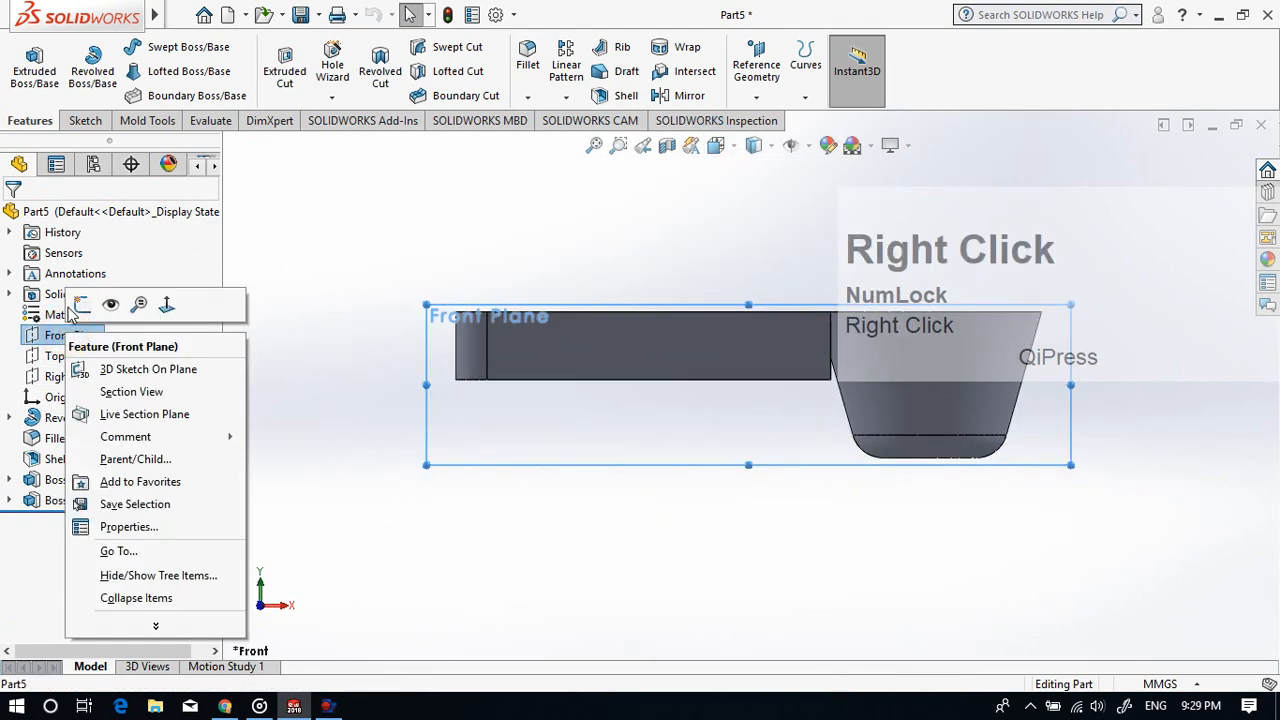
pyautogui.click(78, 297)
pyautogui.scroll(2, 755, 543)
pyautogui.scroll(-1, 910, 458)
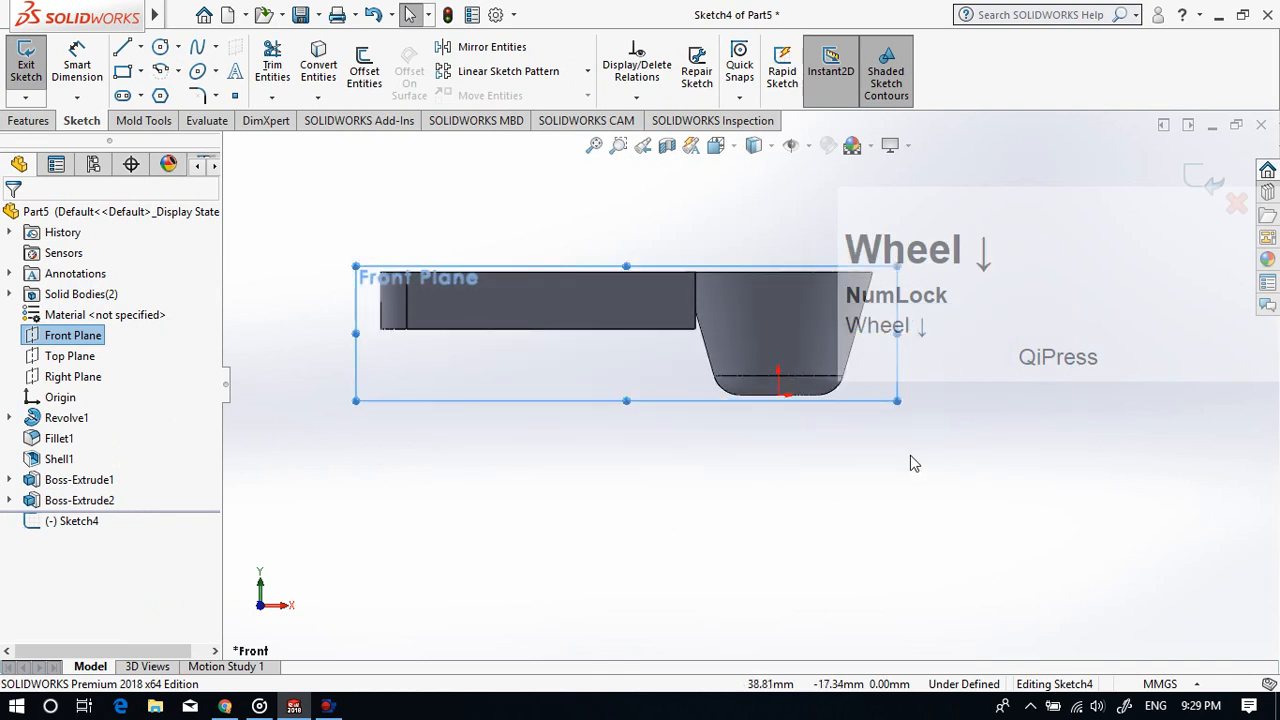
pyautogui.click(122, 47)
pyautogui.scroll(-2, 403, 300)
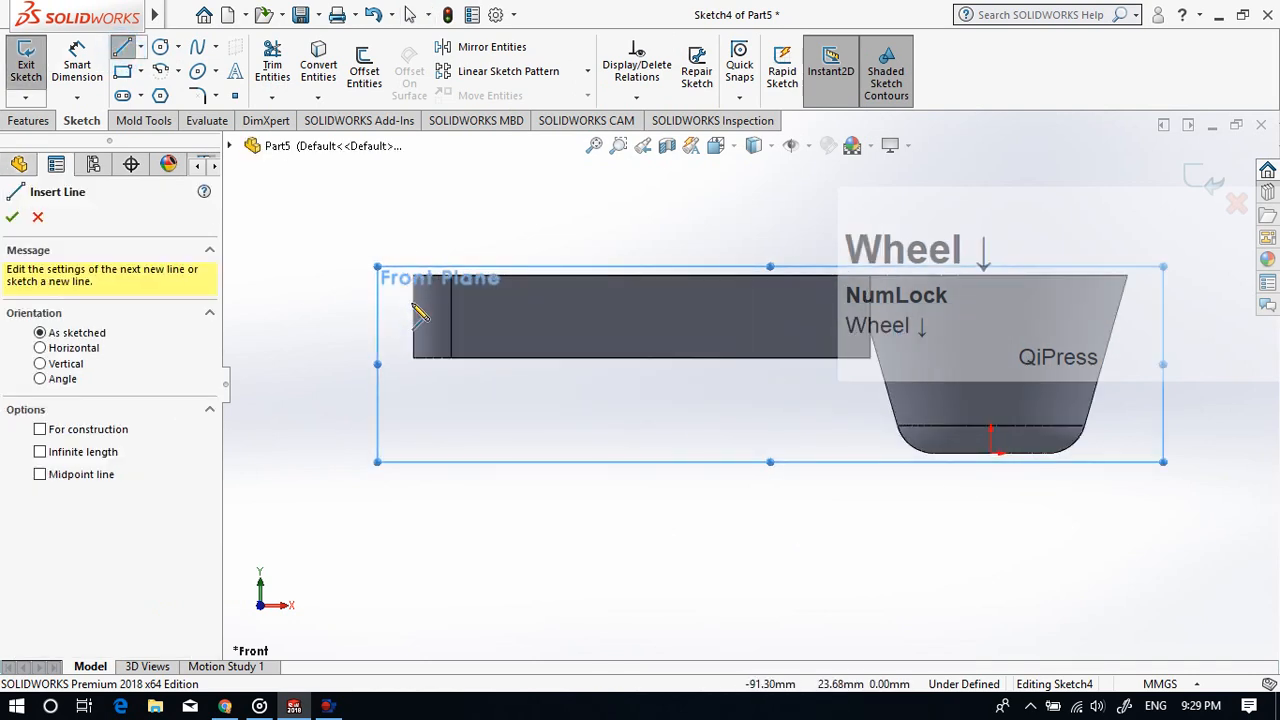
pyautogui.click(416, 300)
pyautogui.scroll(1, 800, 330)
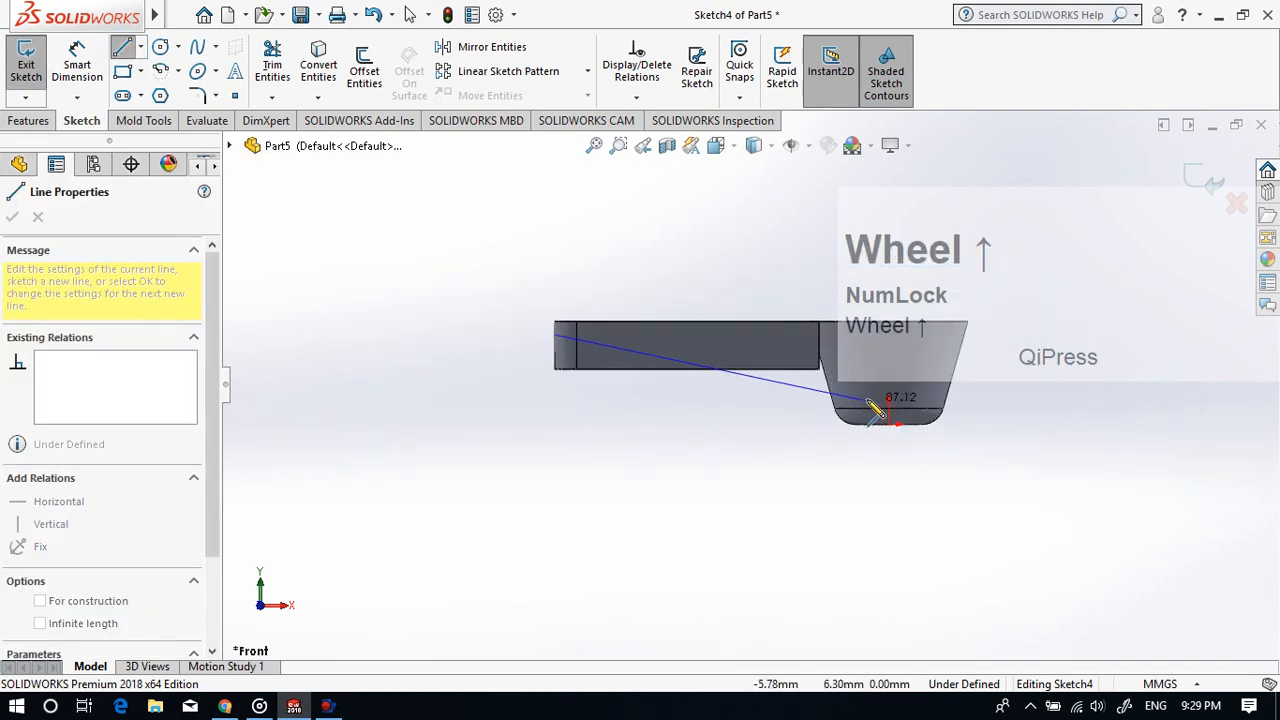
pyautogui.scroll(-1, 766, 318)
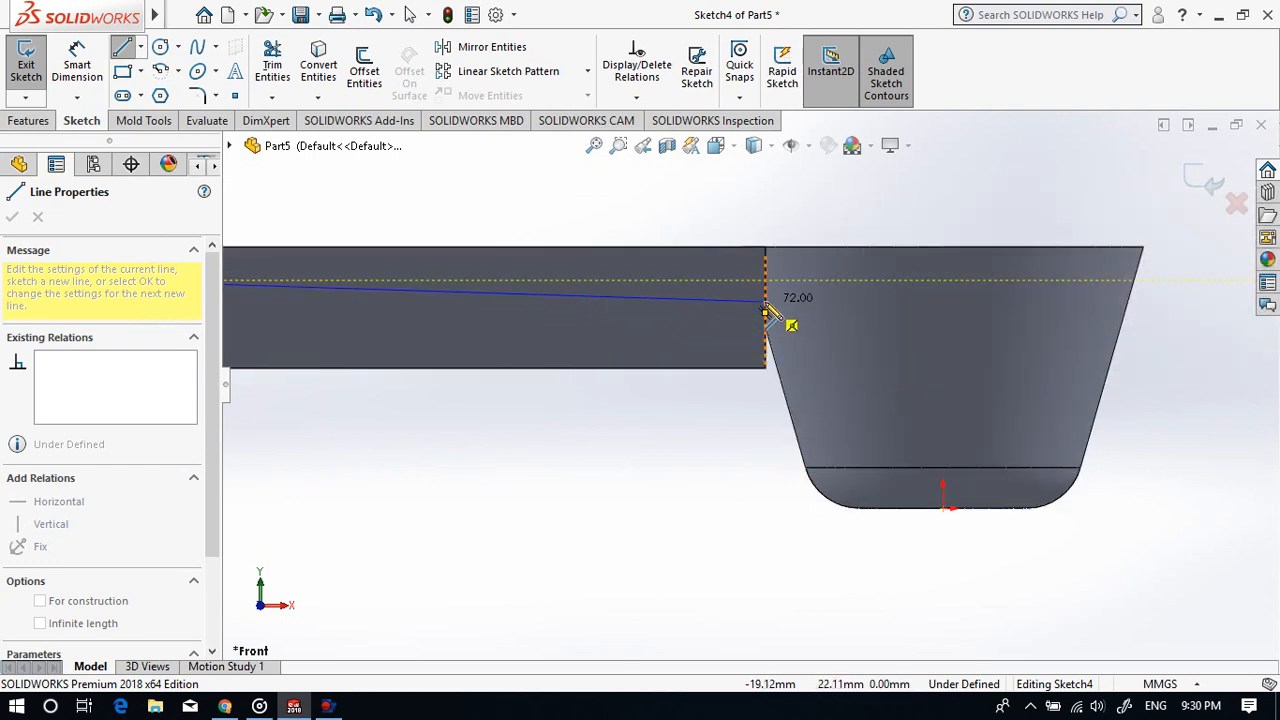
pyautogui.click(766, 342)
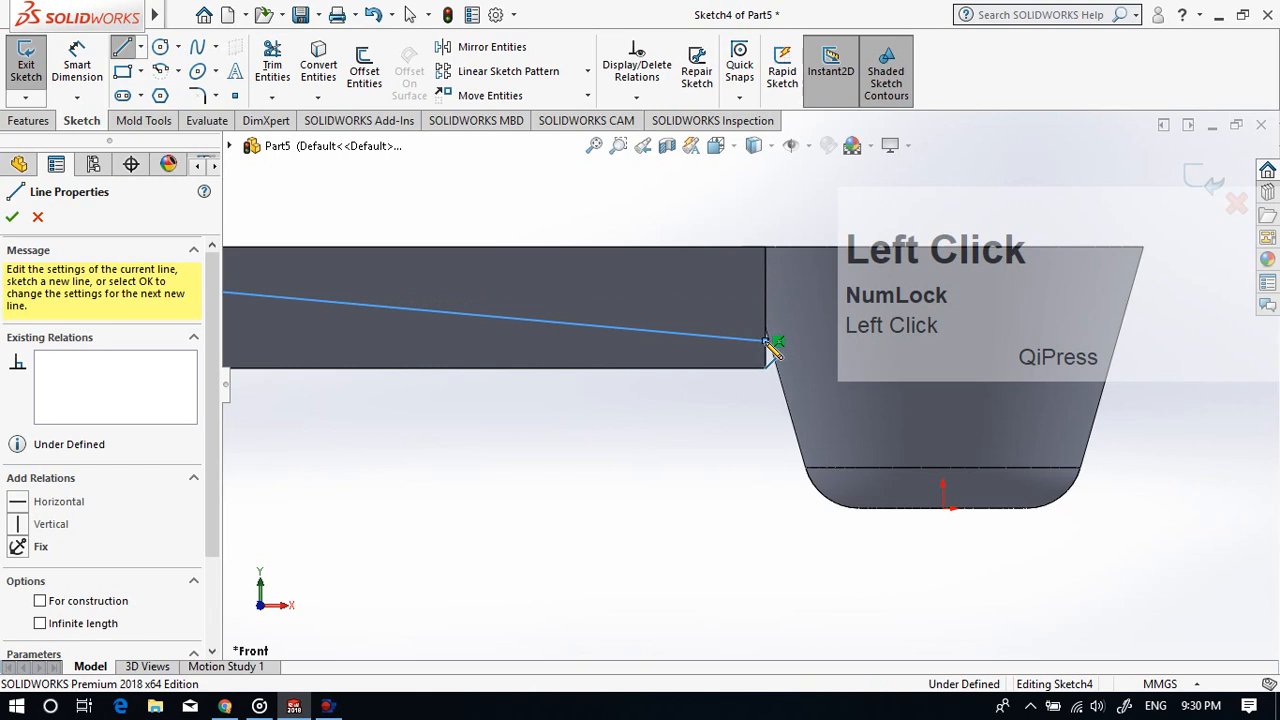
pyautogui.press('Escape')
pyautogui.scroll(2, 771, 346)
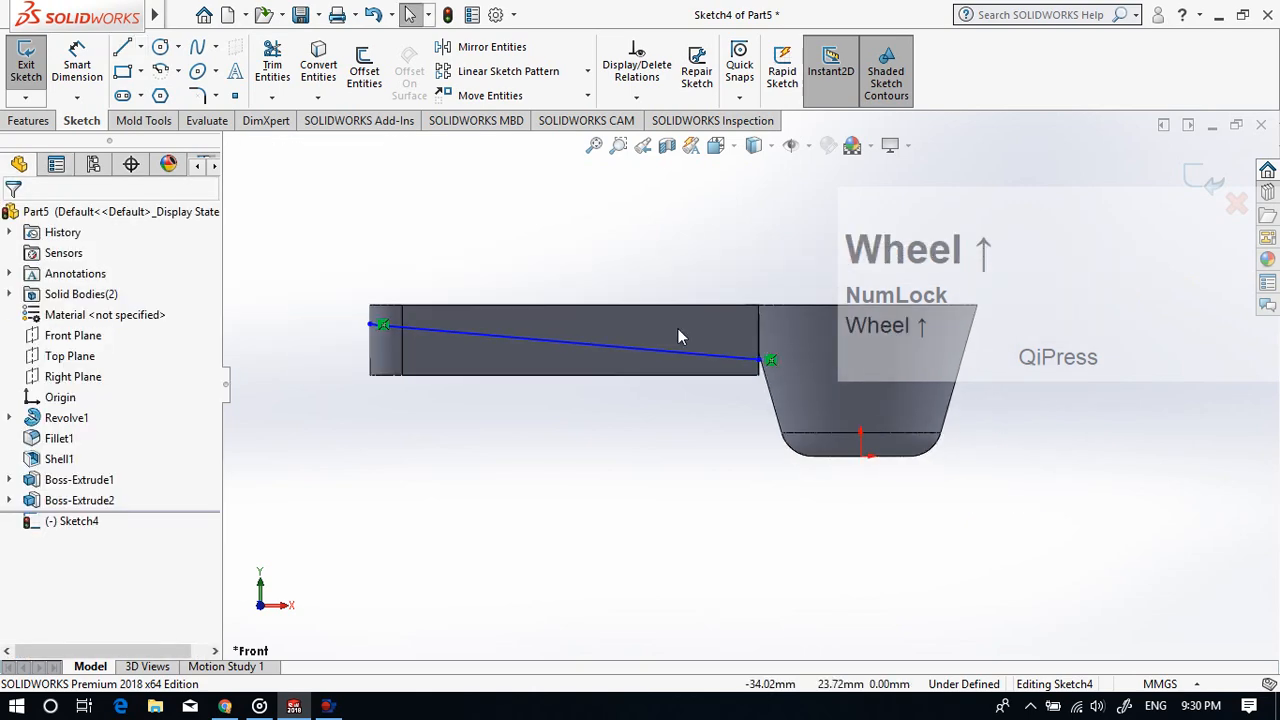
# Step: Dimension the sloped line's outer endpoint 4 mm below the handle's top corner
pyautogui.click(77, 65)
pyautogui.scroll(-2, 428, 336)
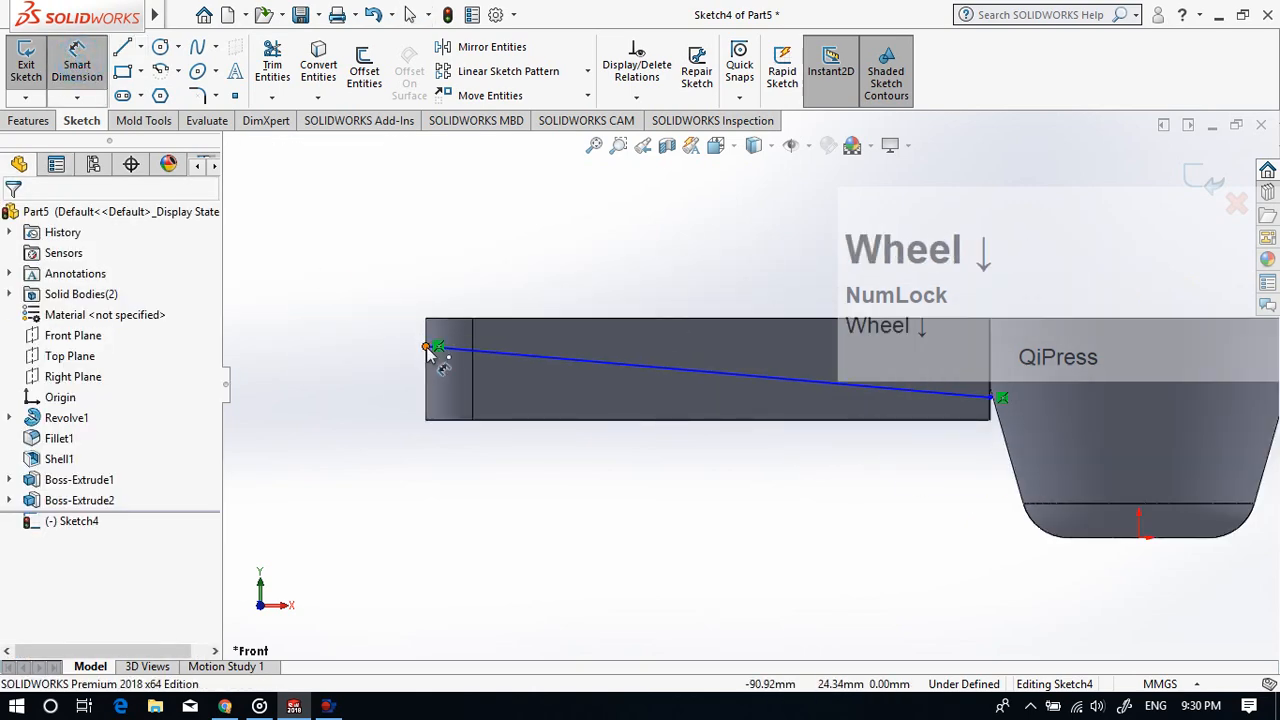
pyautogui.click(428, 347)
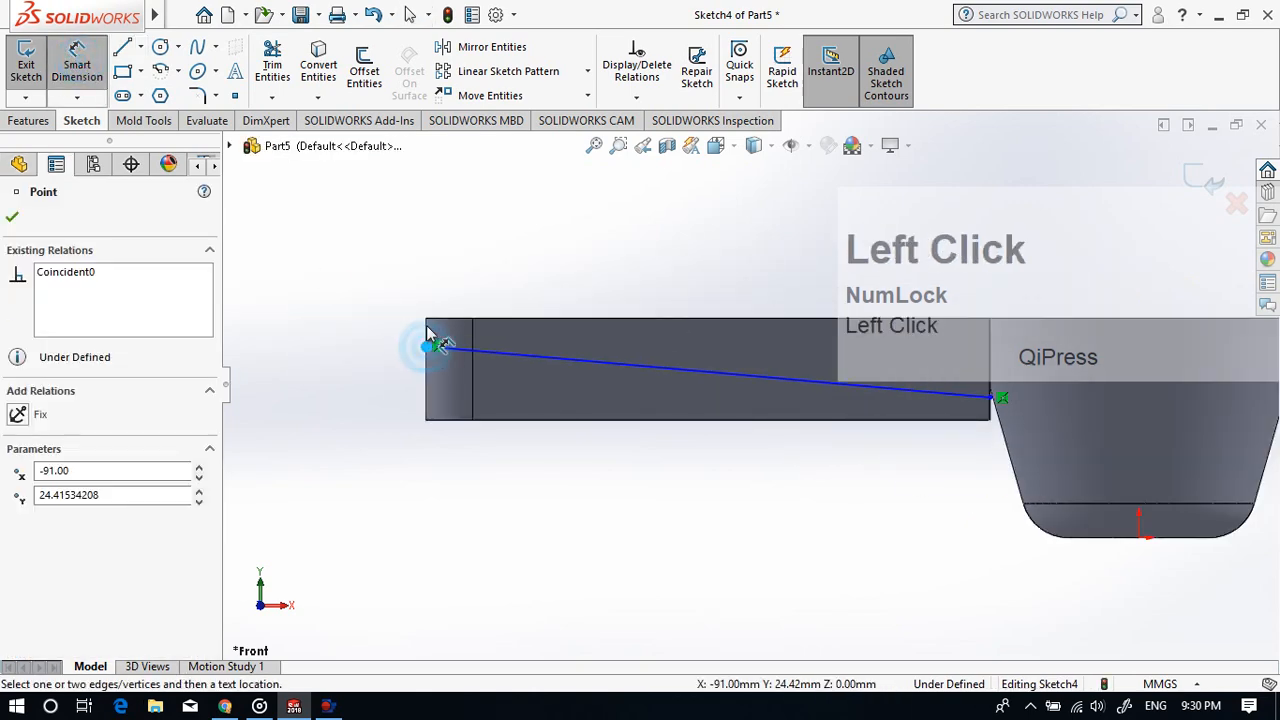
pyautogui.click(366, 343)
pyautogui.write('4')
pyautogui.click(287, 333)
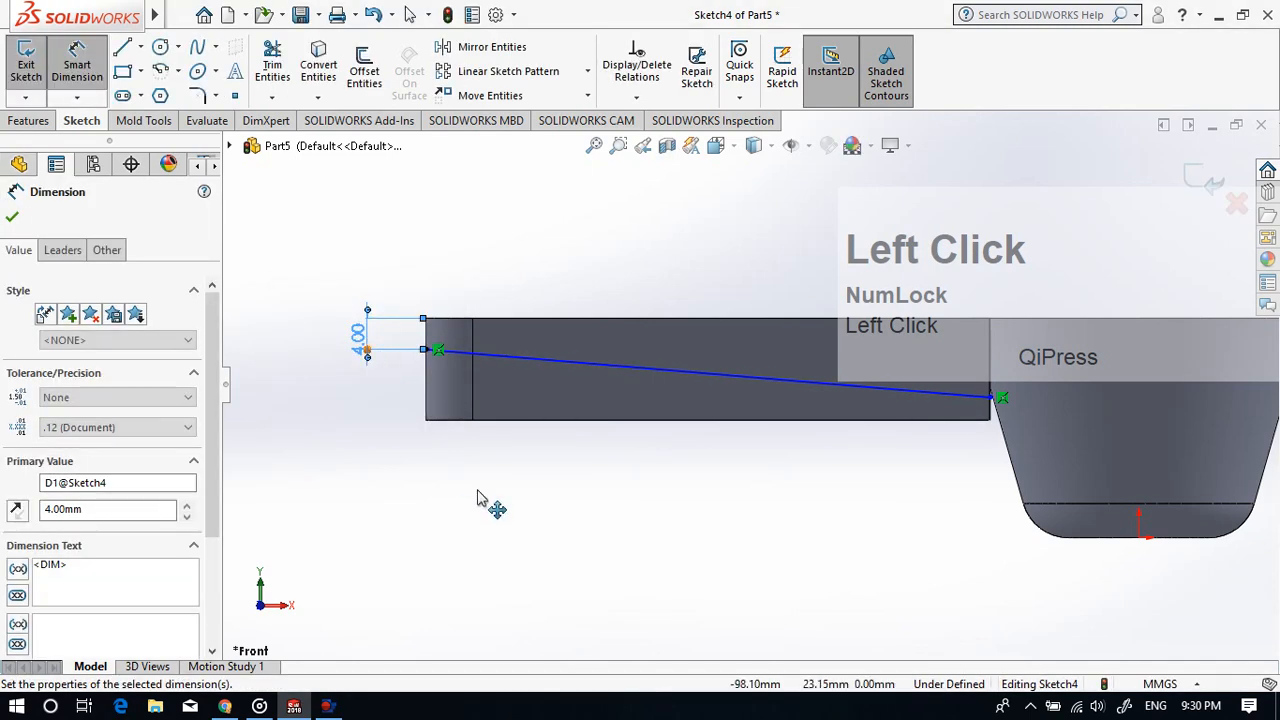
# Step: Dimension the sloped line's cup-side endpoint 8 mm below the handle's top edge
pyautogui.scroll(1, 843, 506)
pyautogui.scroll(-3, 909, 429)
pyautogui.scroll(-2, 830, 388)
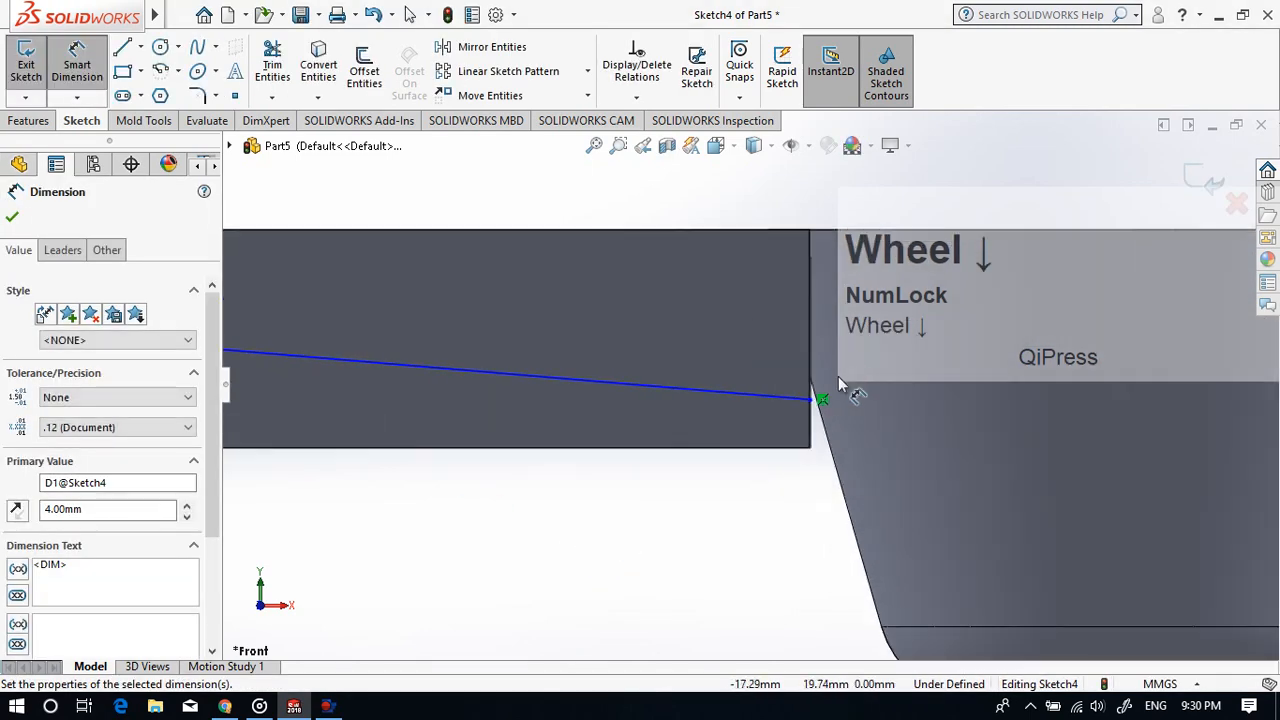
pyautogui.click(810, 399)
pyautogui.click(810, 232)
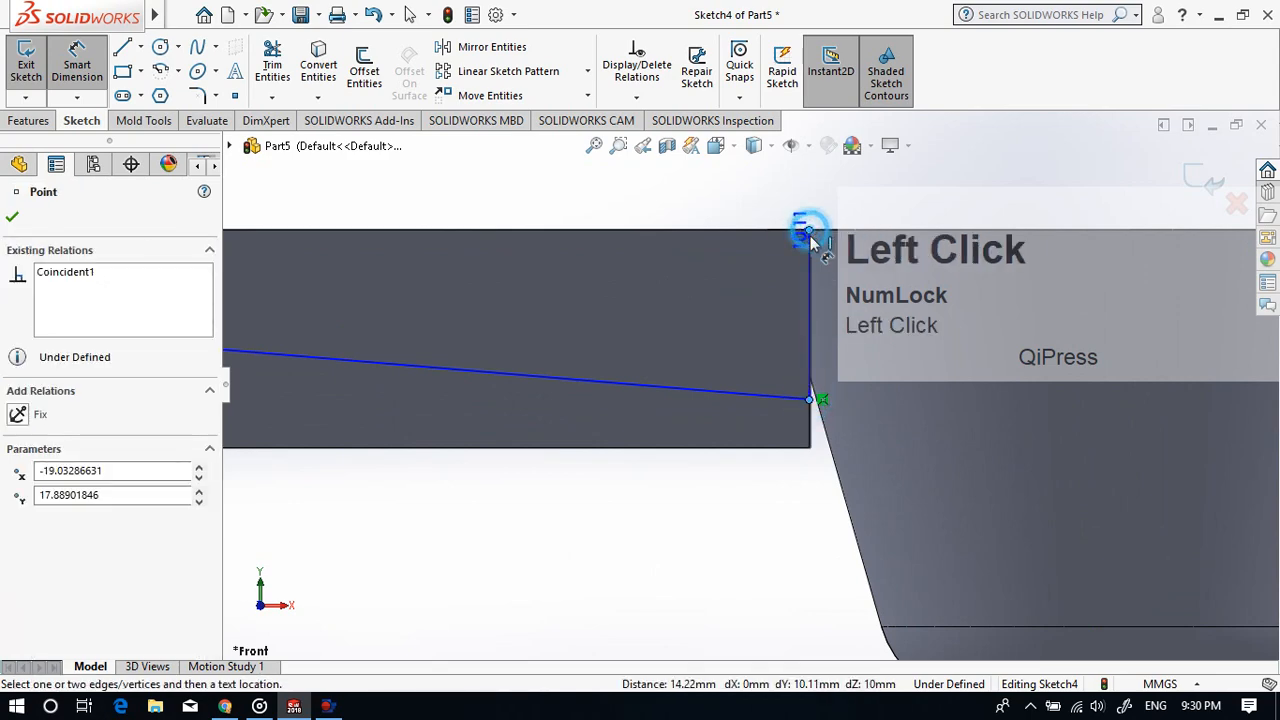
pyautogui.click(704, 321)
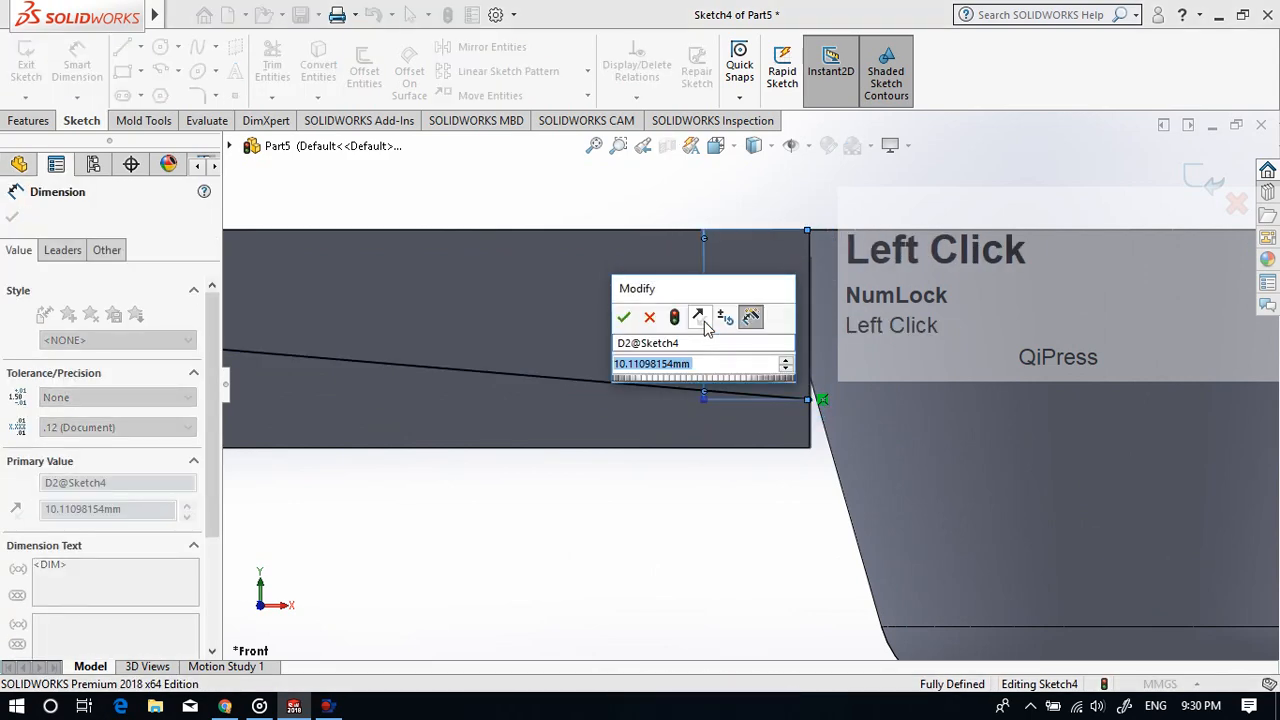
pyautogui.write('8')
pyautogui.press('Return')
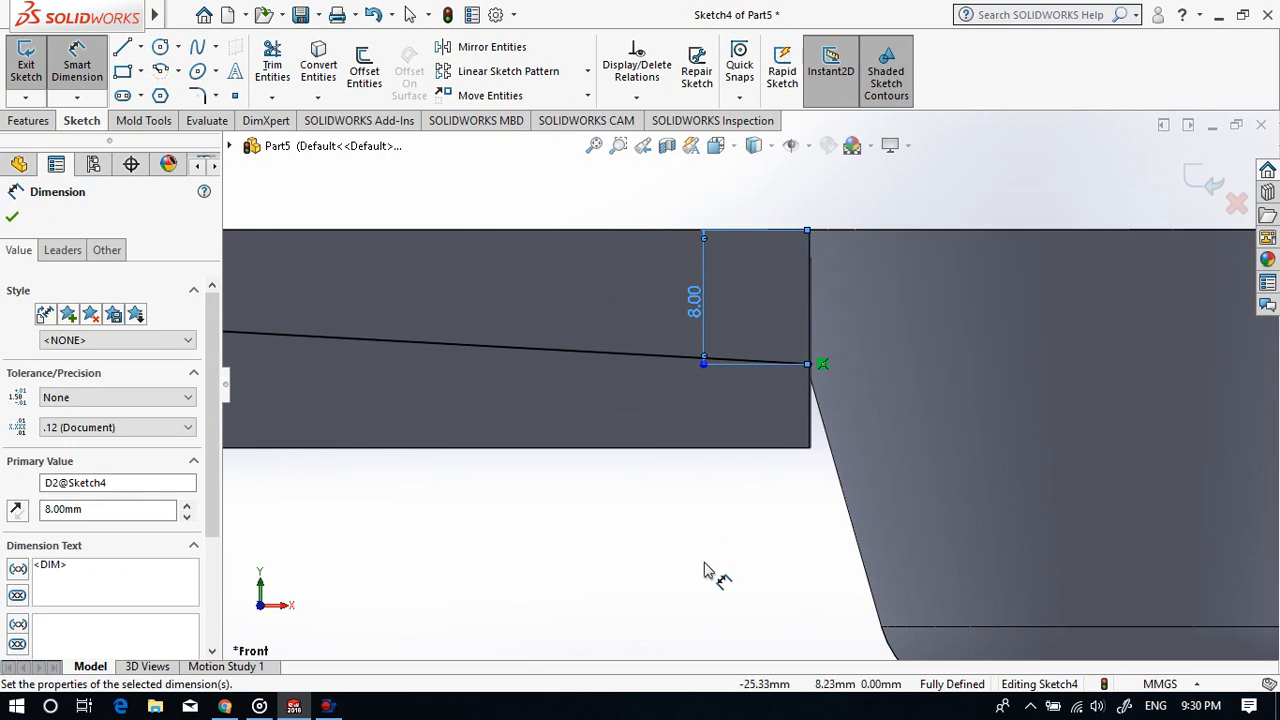
pyautogui.press('Escape')
pyautogui.scroll(3, 702, 551)
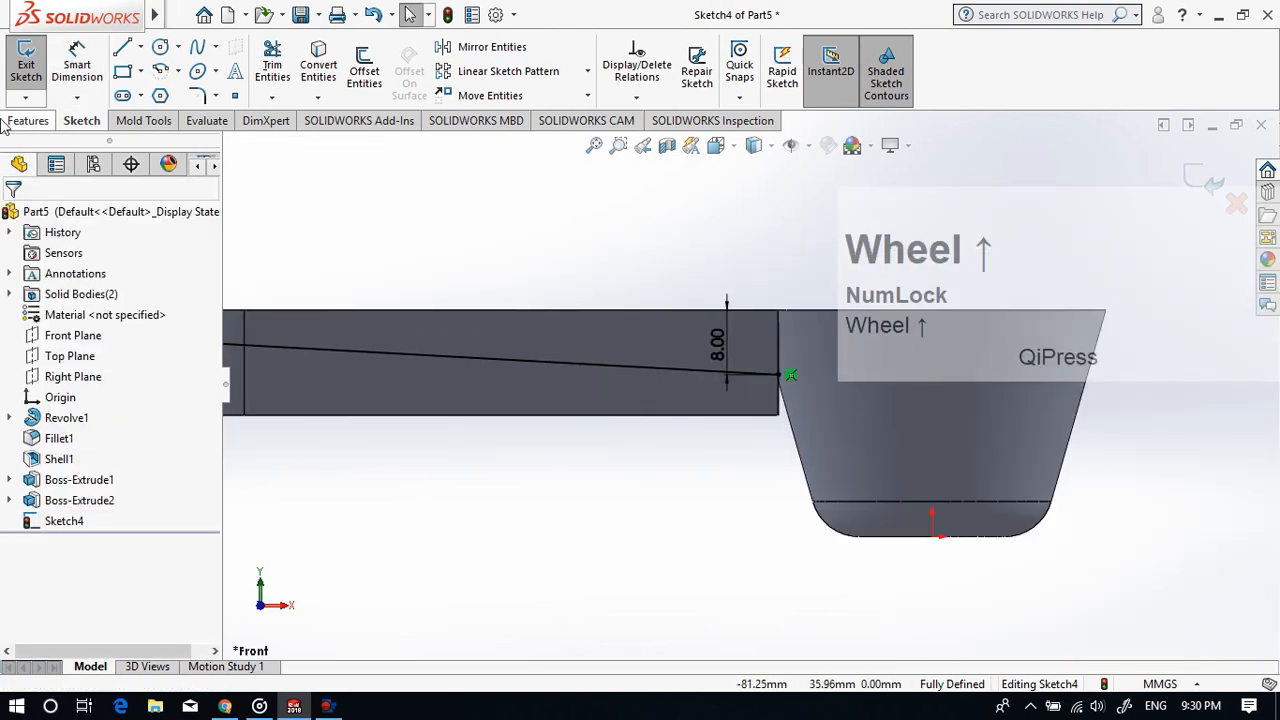
# Step: Close the profile below the handle with a short collinear extension into the cup, a perpendicular line downward, and two lines returning to the outer endpoint
pyautogui.click(122, 57)
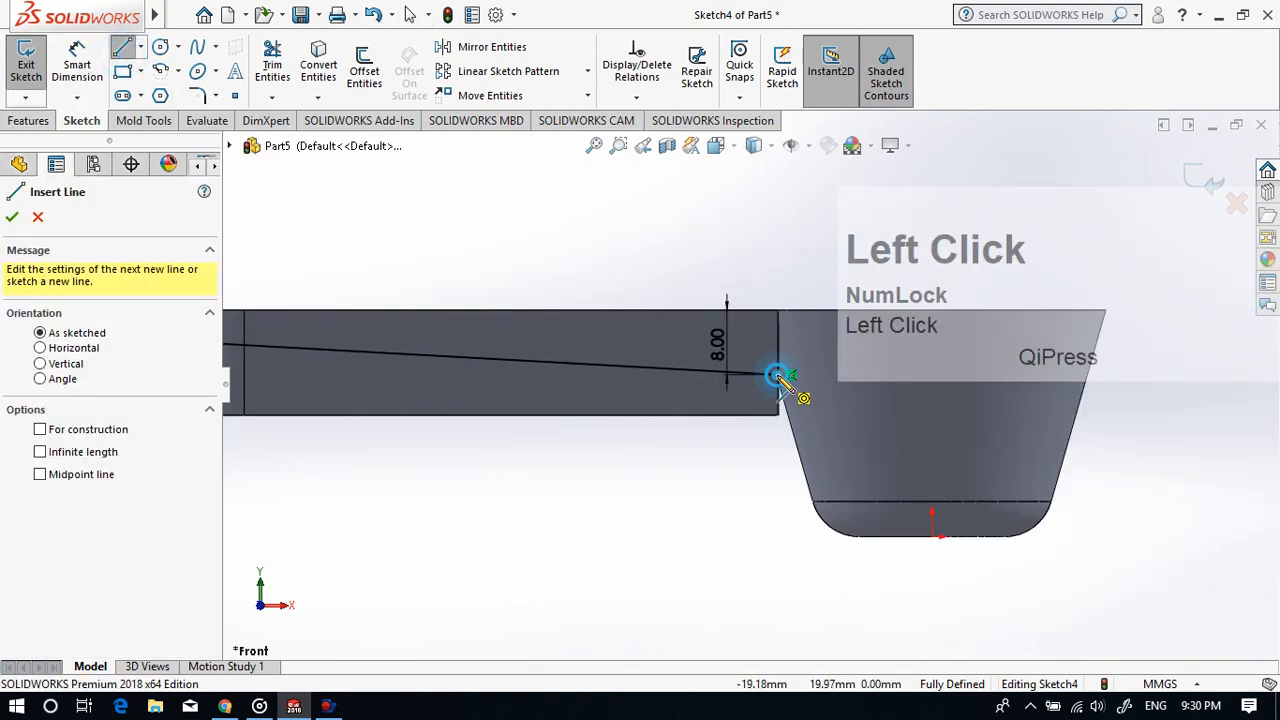
pyautogui.click(777, 376)
pyautogui.click(826, 378)
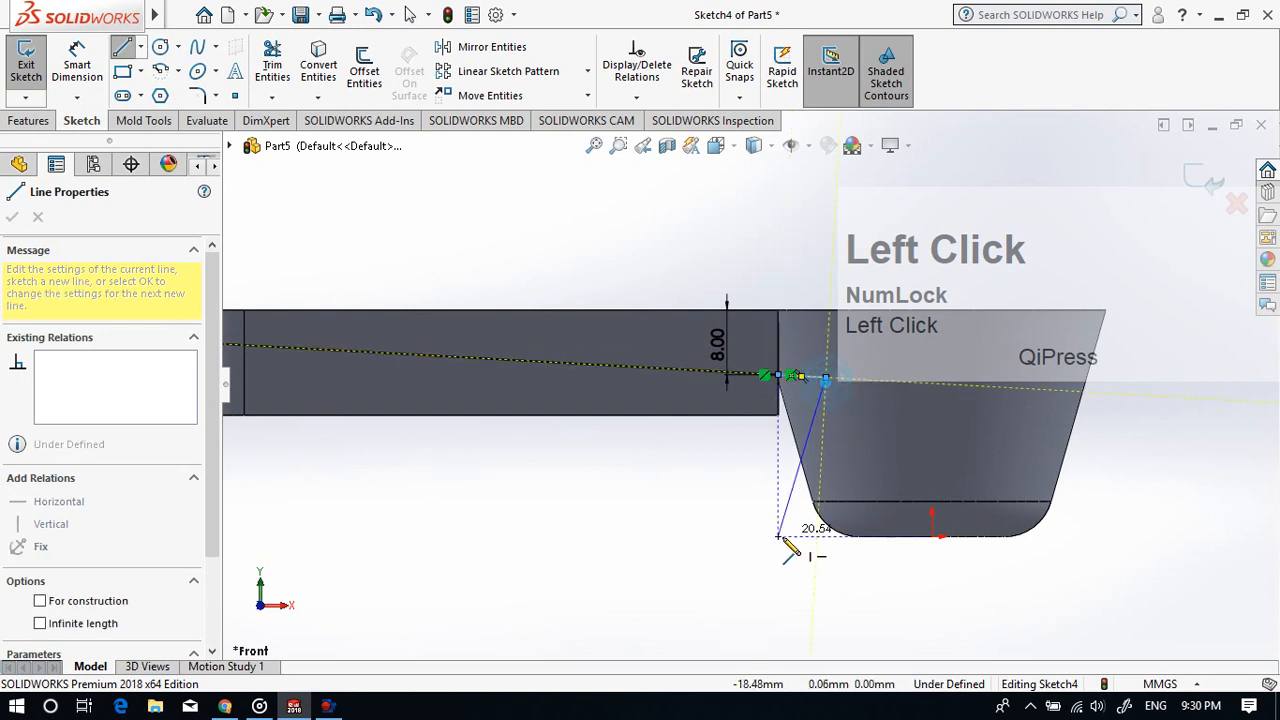
pyautogui.scroll(4, 765, 430)
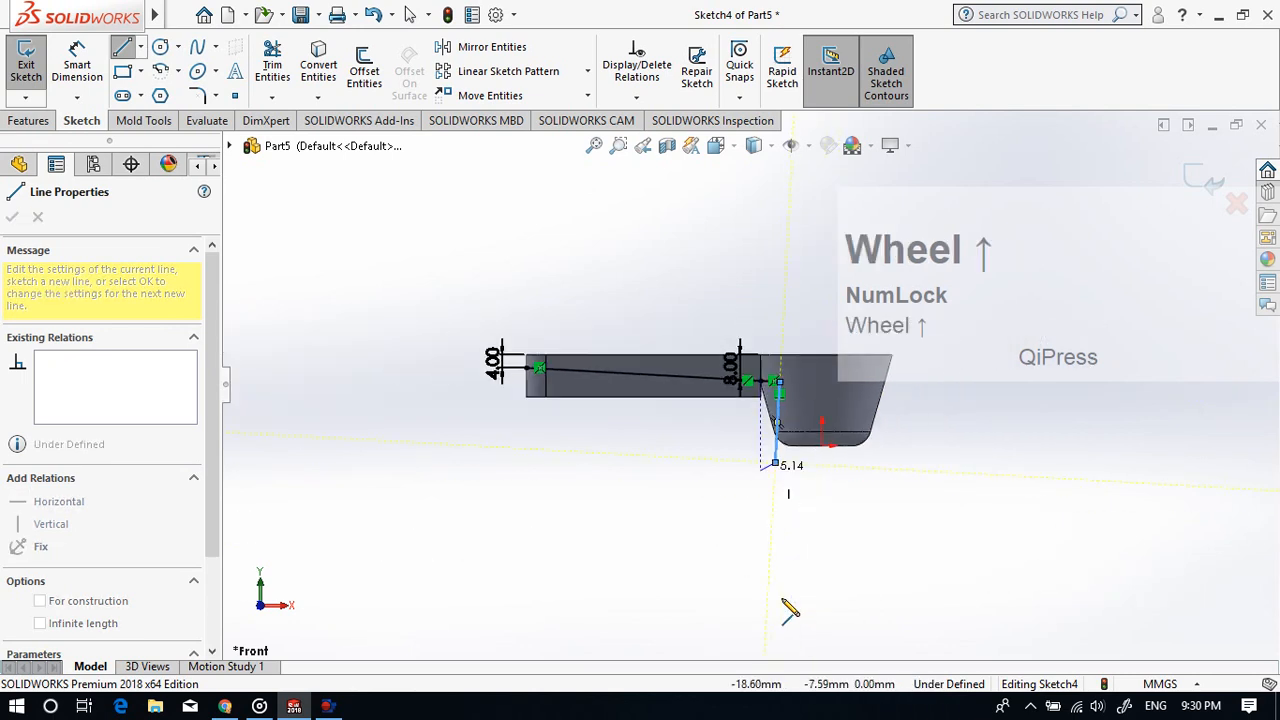
pyautogui.click(505, 448)
pyautogui.scroll(-4, 500, 350)
pyautogui.click(558, 395)
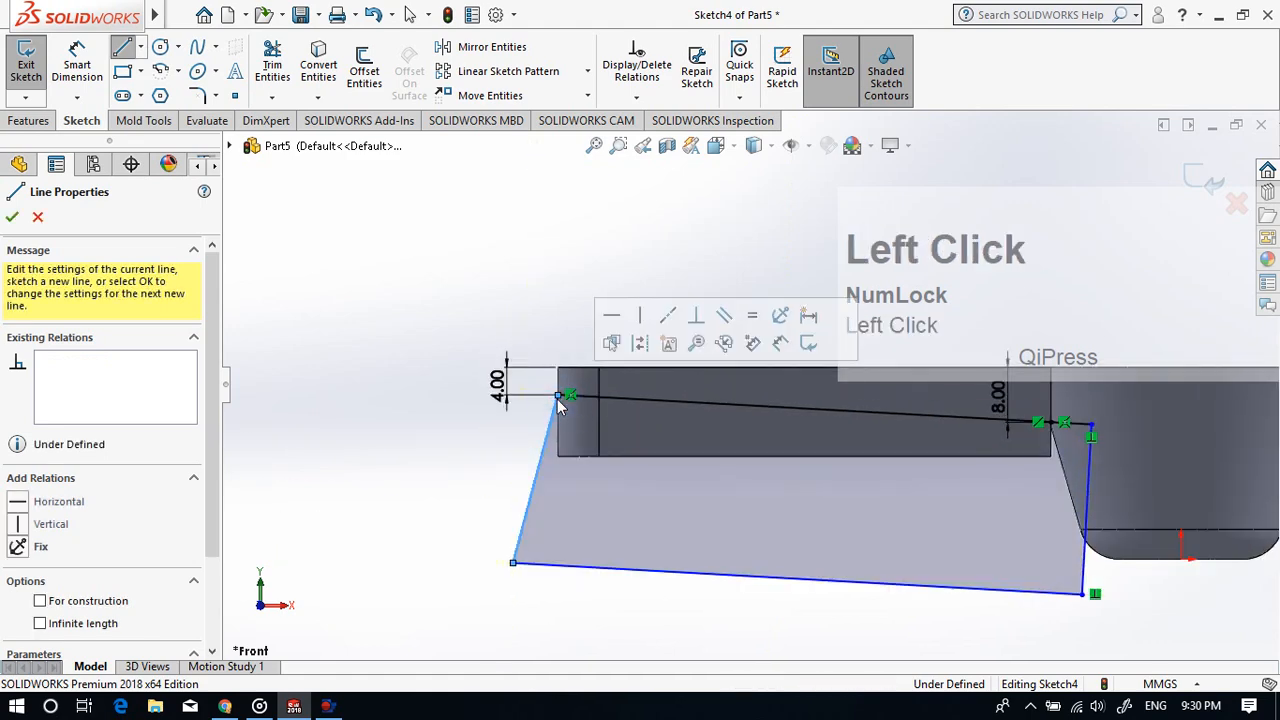
pyautogui.press('Escape')
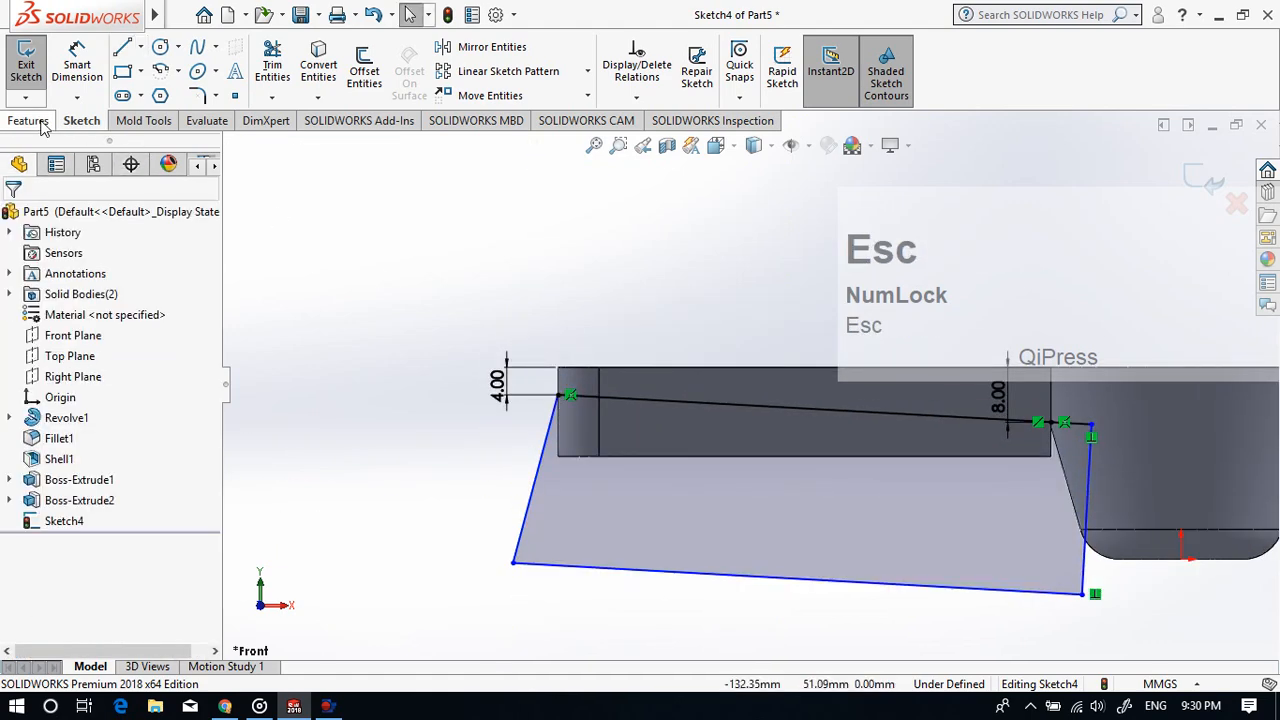
# Step: Cut-extrude the closed profile 39 mm mid-plane, with auto-select off and only the handle body in the feature scope
pyautogui.click(42, 122)
pyautogui.click(284, 70)
pyautogui.scroll(3, 876, 600)
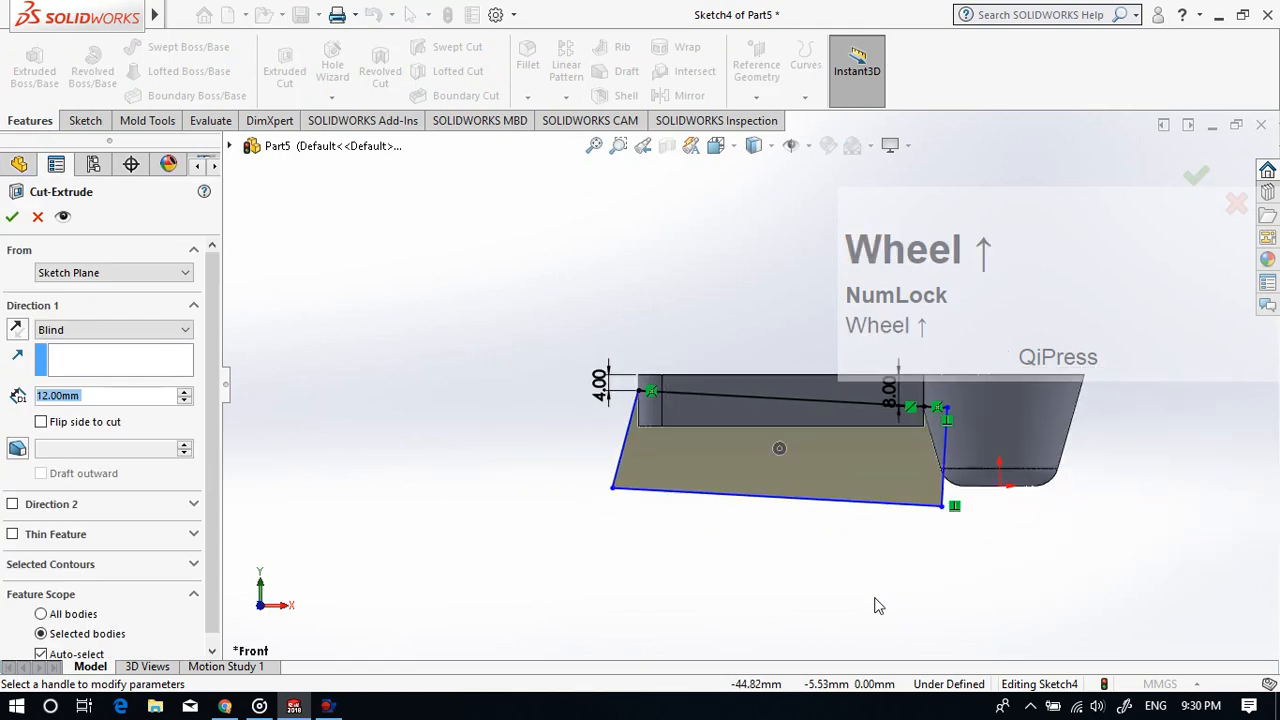
pyautogui.moveTo(876, 605); pyautogui.dragTo(226, 452, button='middle')
pyautogui.click(125, 331)
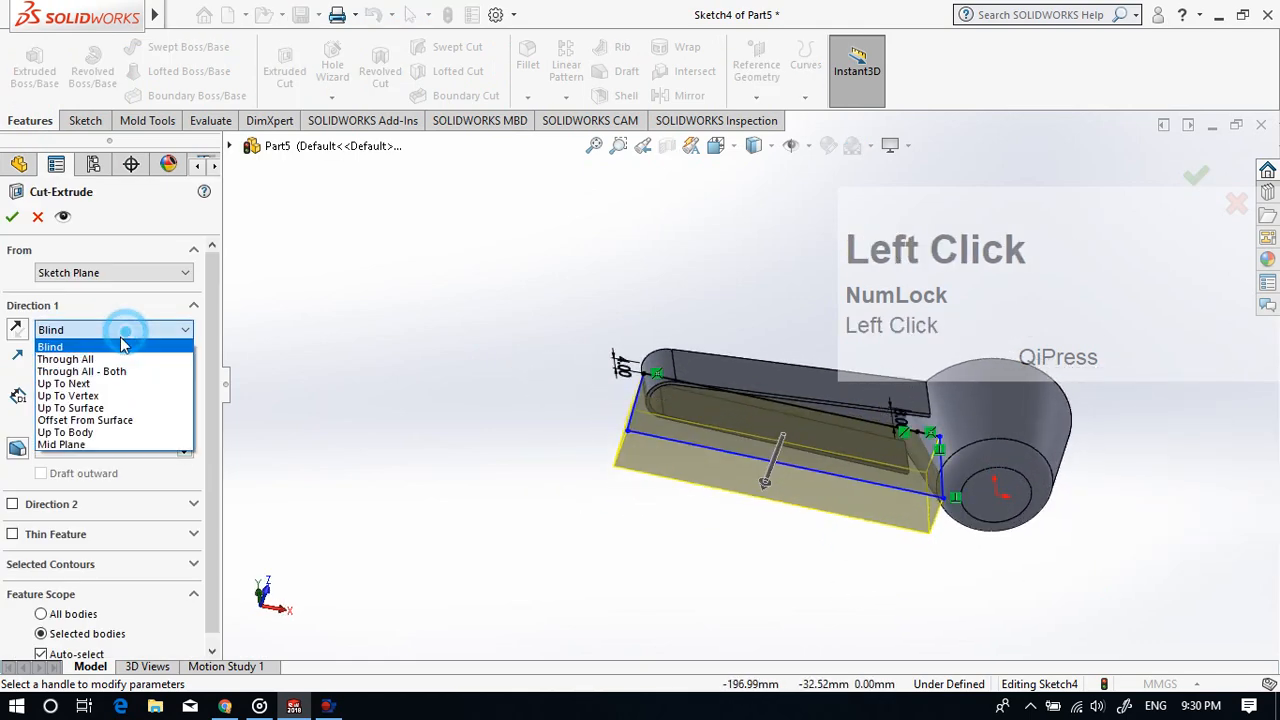
pyautogui.click(60, 443)
pyautogui.moveTo(772, 466); pyautogui.dragTo(762, 506)
pyautogui.click(41, 626)
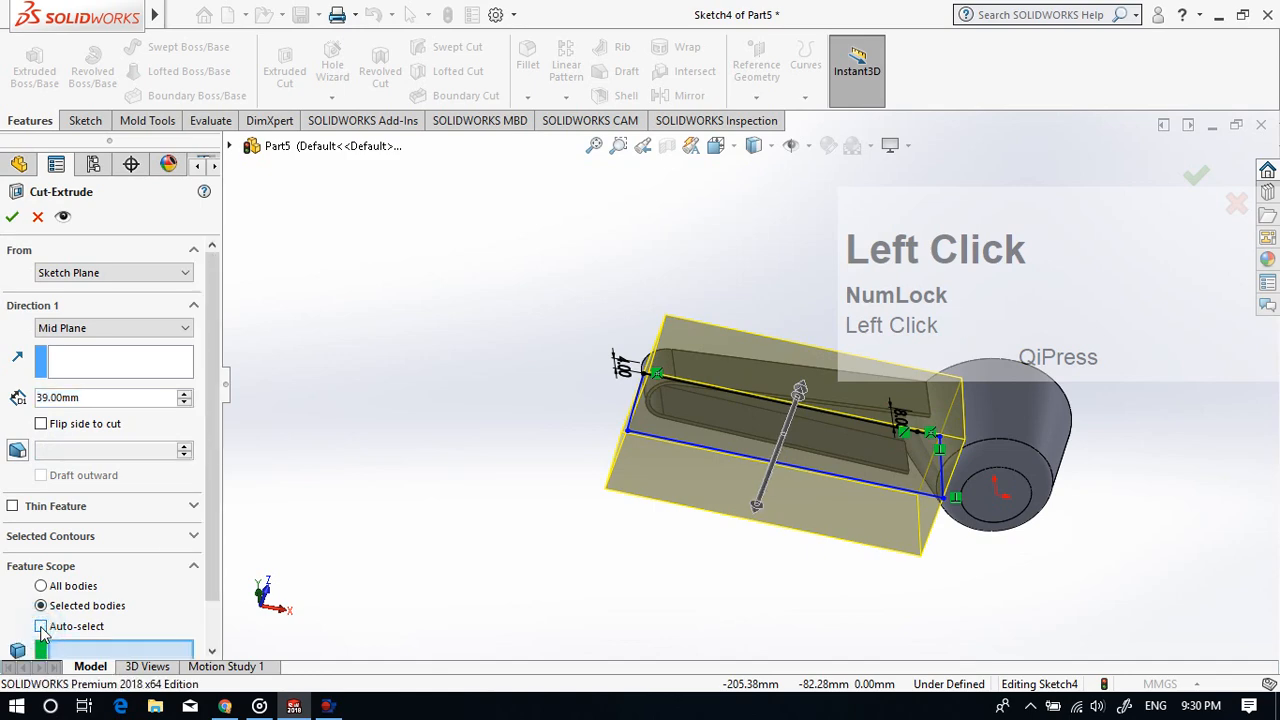
pyautogui.click(714, 410)
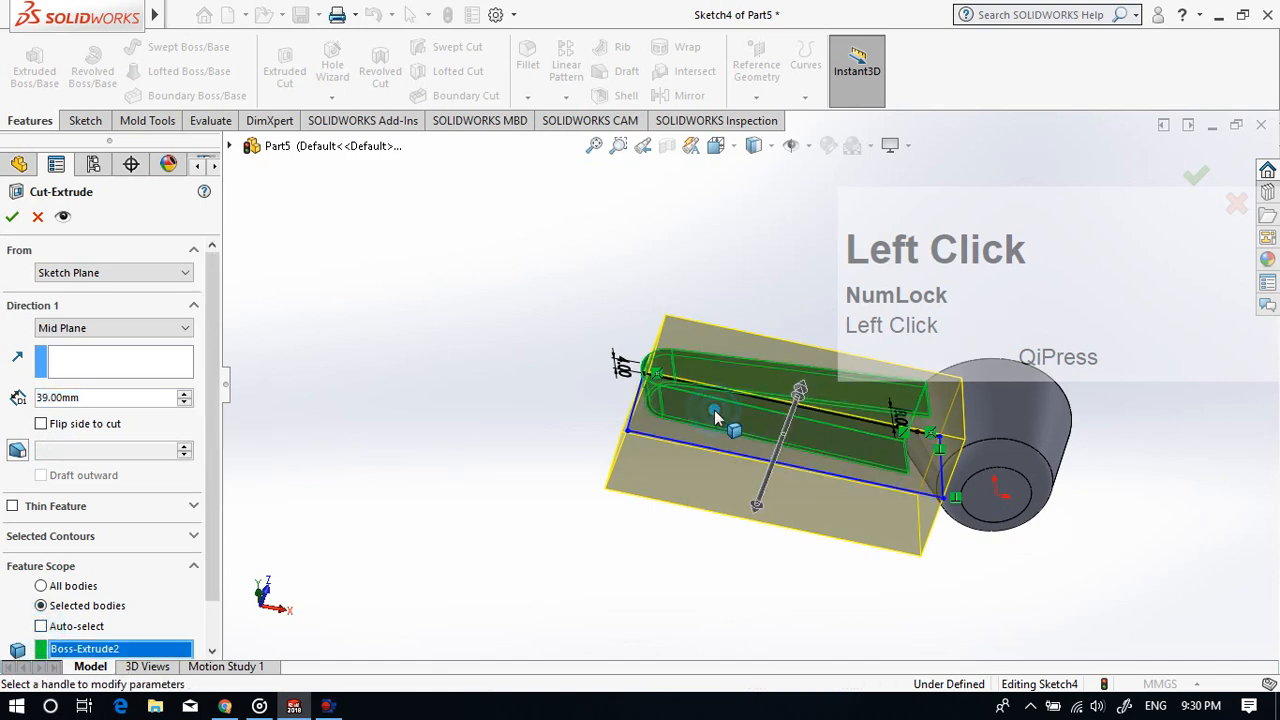
pyautogui.click(12, 216)
# Step: Use Move Face to offset the cup-side end face of one handle side wall 10 mm into the cup
pyautogui.click(452, 395)
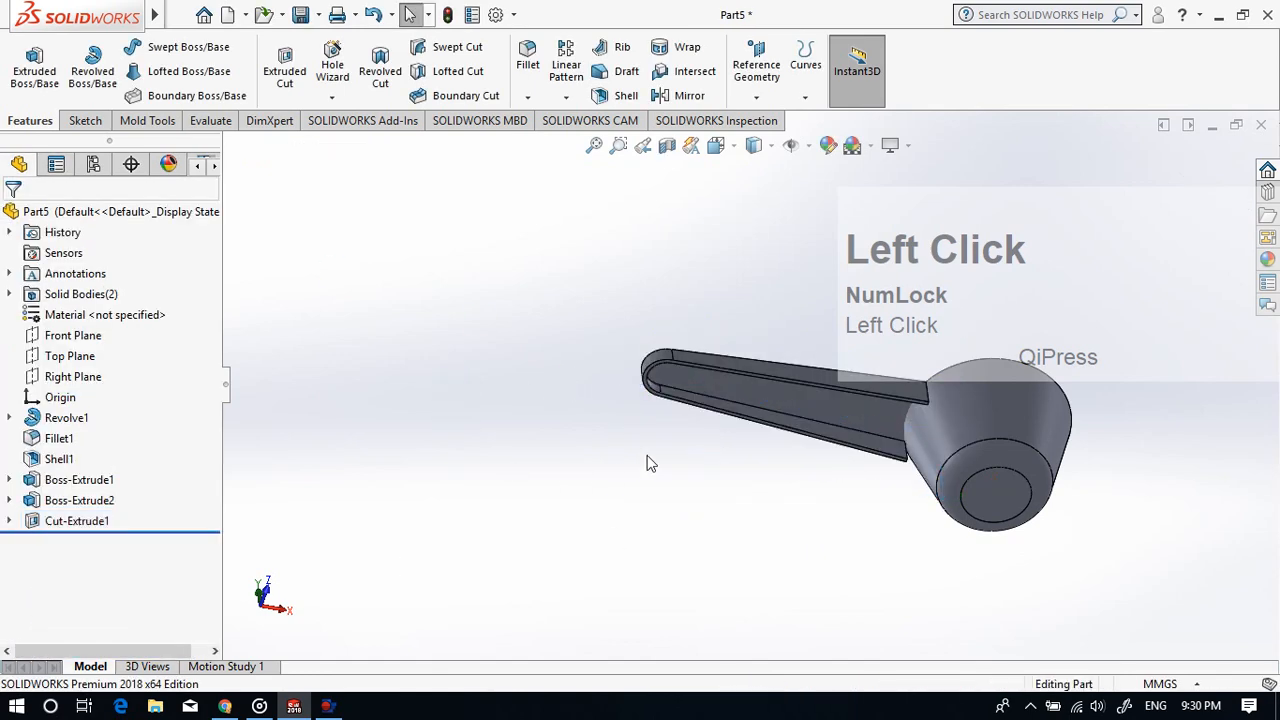
pyautogui.moveTo(647, 456); pyautogui.dragTo(538, 546, button='middle')
pyautogui.scroll(-4, 990, 426)
pyautogui.moveTo(649, 394)
pyautogui.mouseDown(button='middle')
pyautogui.moveTo(679, 361)
pyautogui.moveTo(720, 423)
pyautogui.mouseUp(button='middle')
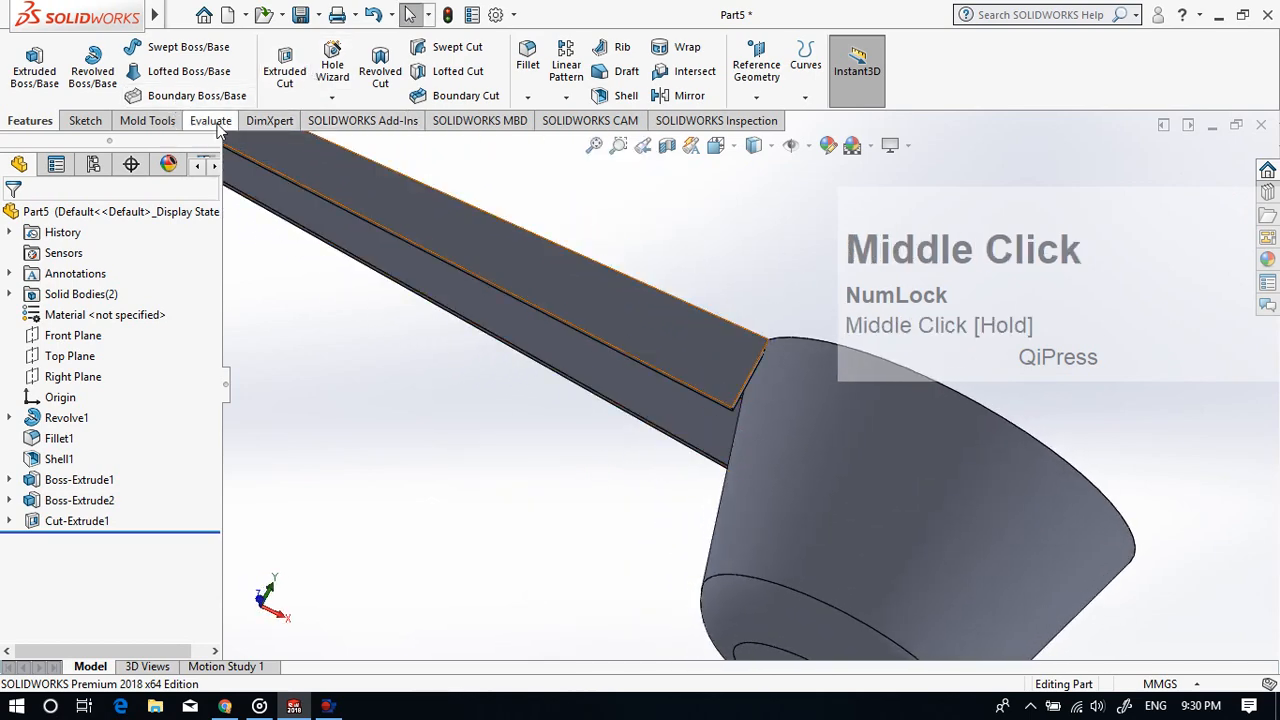
pyautogui.click(166, 122)
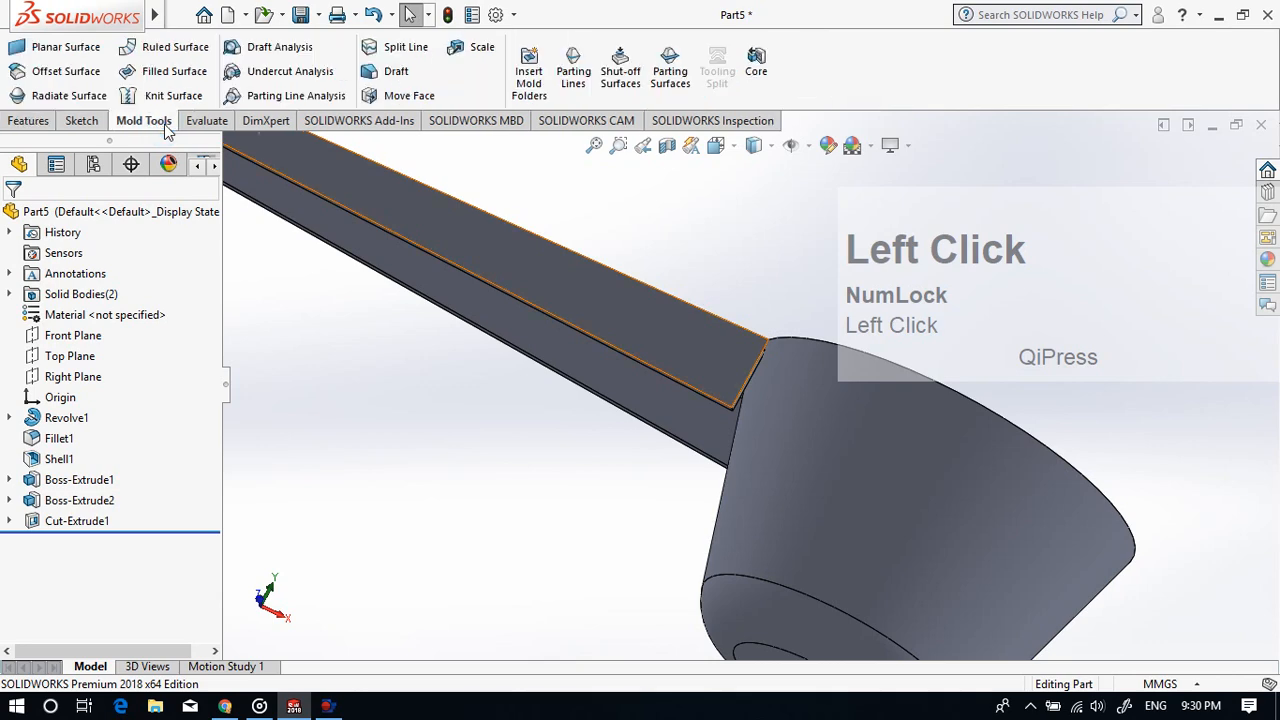
pyautogui.click(409, 96)
pyautogui.scroll(-5, 777, 388)
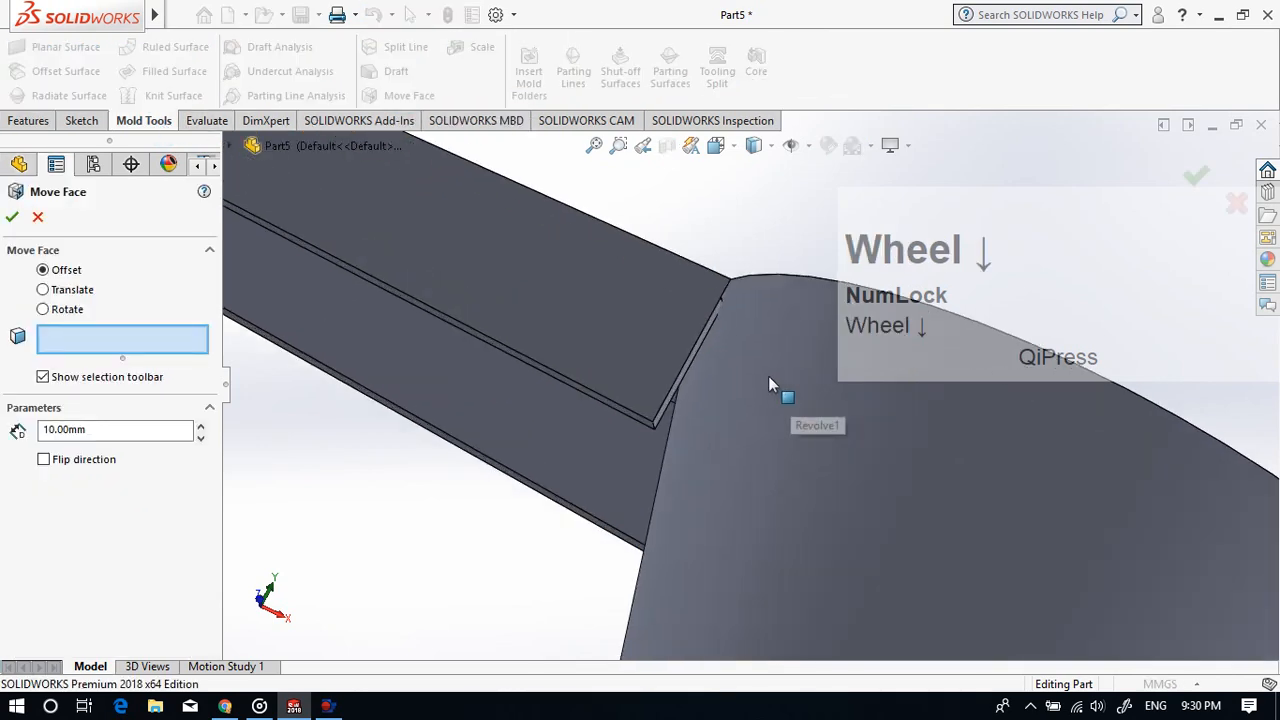
pyautogui.click(557, 440)
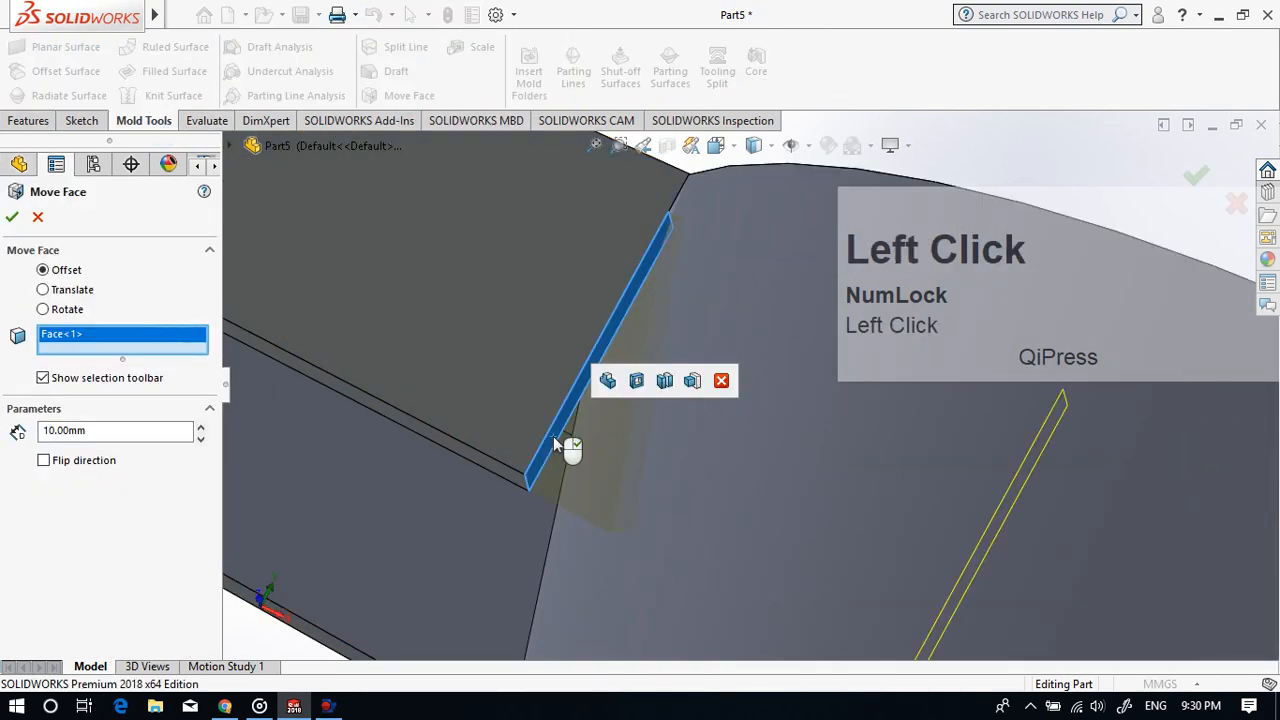
pyautogui.scroll(5, 563, 441)
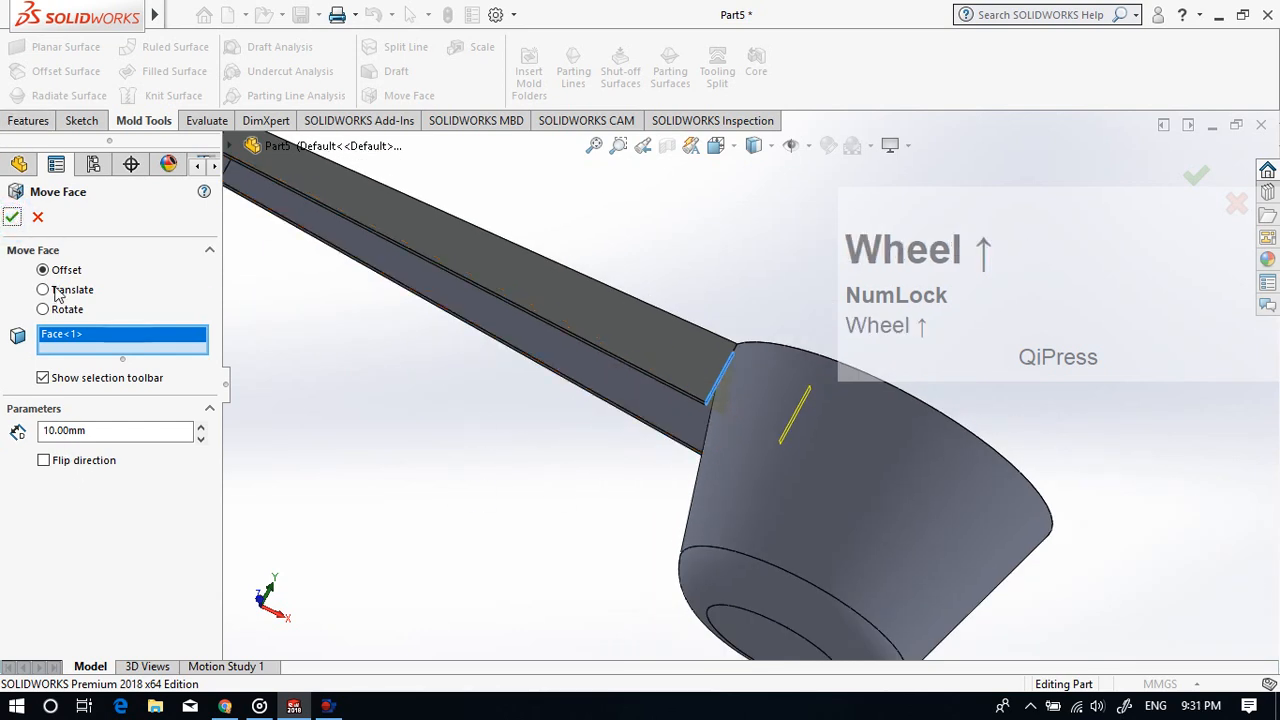
pyautogui.scroll(3, 525, 453)
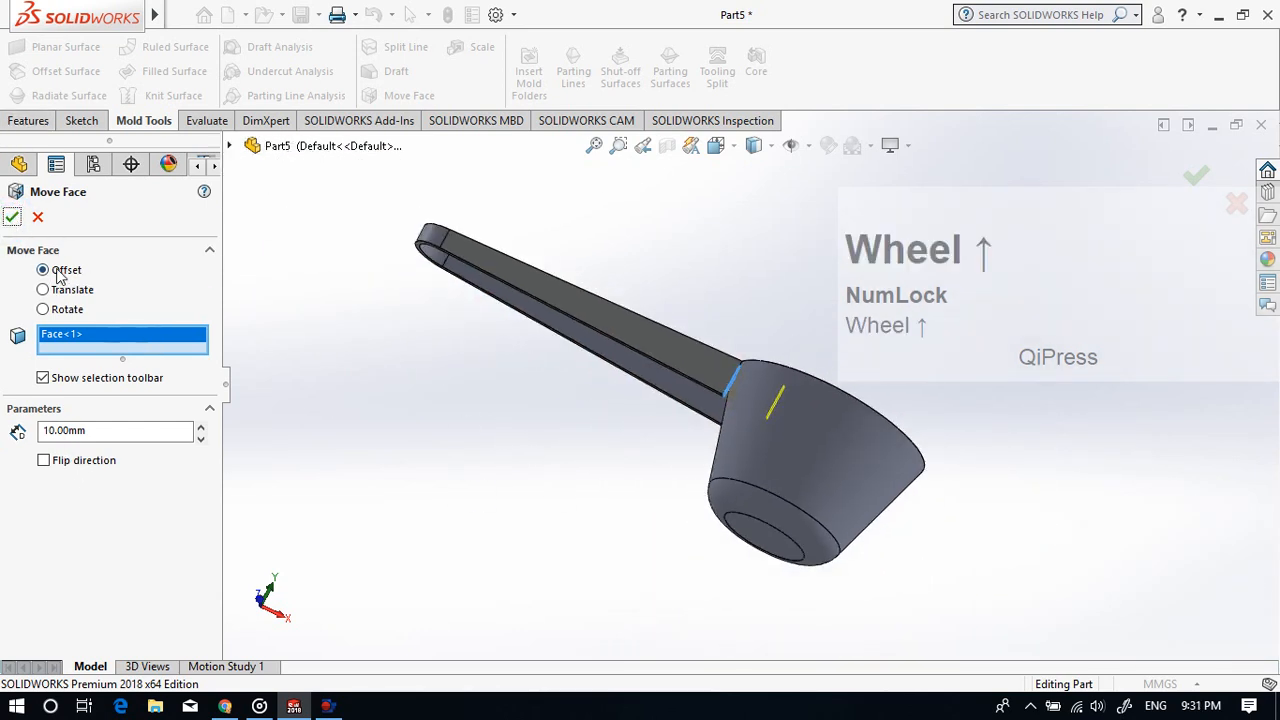
pyautogui.click(11, 217)
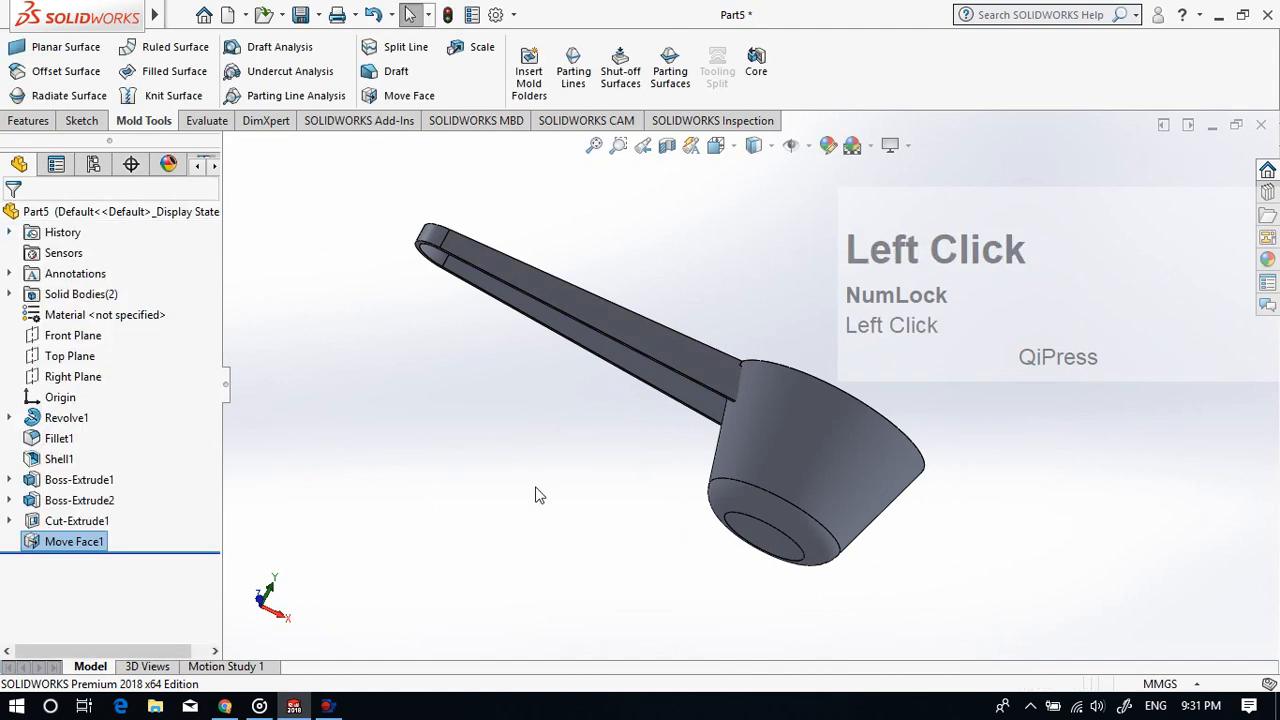
# Step: Edit the Move Face feature to include the end faces of the handle's top plate and opposite side wall in the 10 mm offset
pyautogui.moveTo(530, 470); pyautogui.dragTo(500, 645, button='middle')
pyautogui.scroll(2, 782, 366)
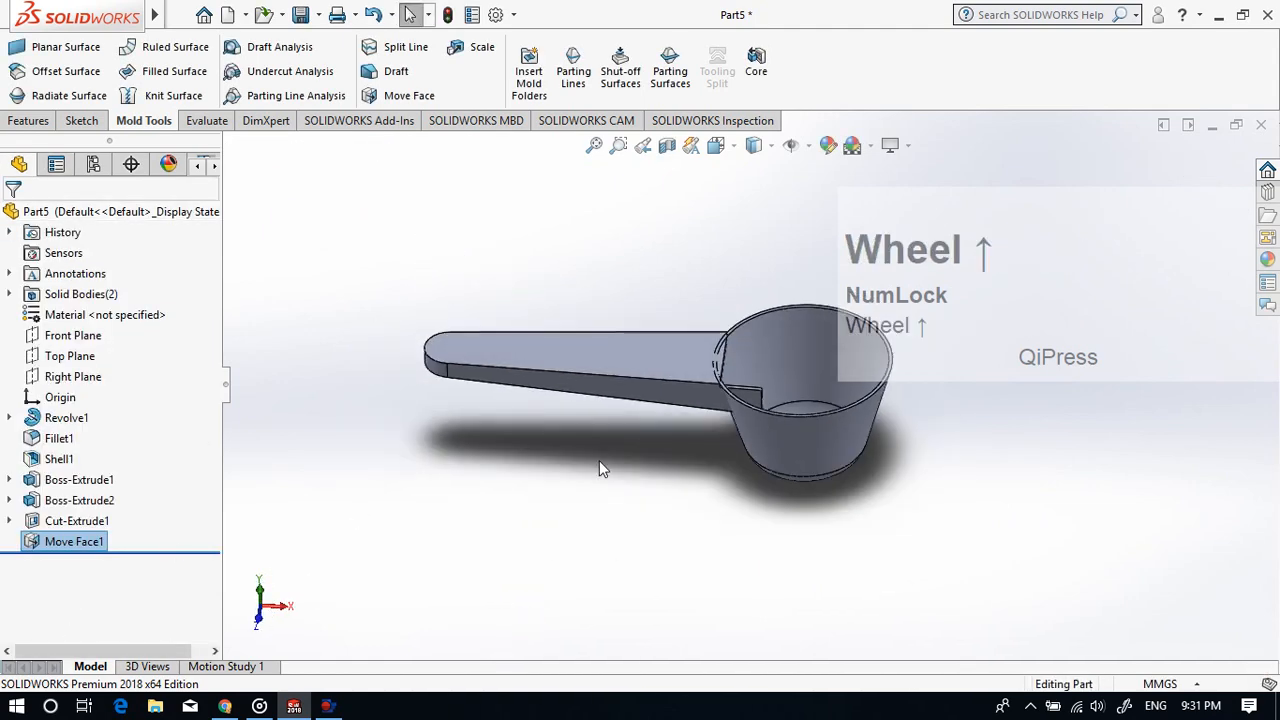
pyautogui.scroll(-2, 822, 346)
pyautogui.moveTo(822, 346); pyautogui.dragTo(665, 524, button='middle')
pyautogui.rightClick(90, 542)
pyautogui.click(107, 293)
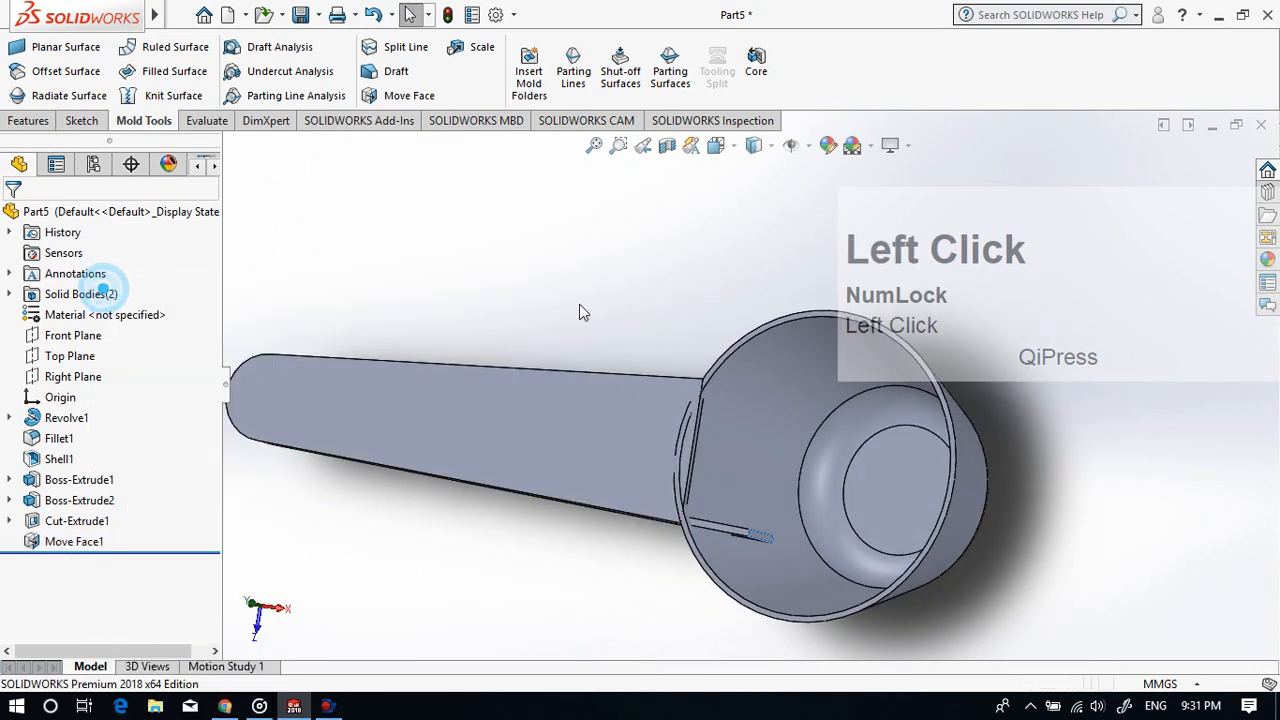
pyautogui.click(198, 337)
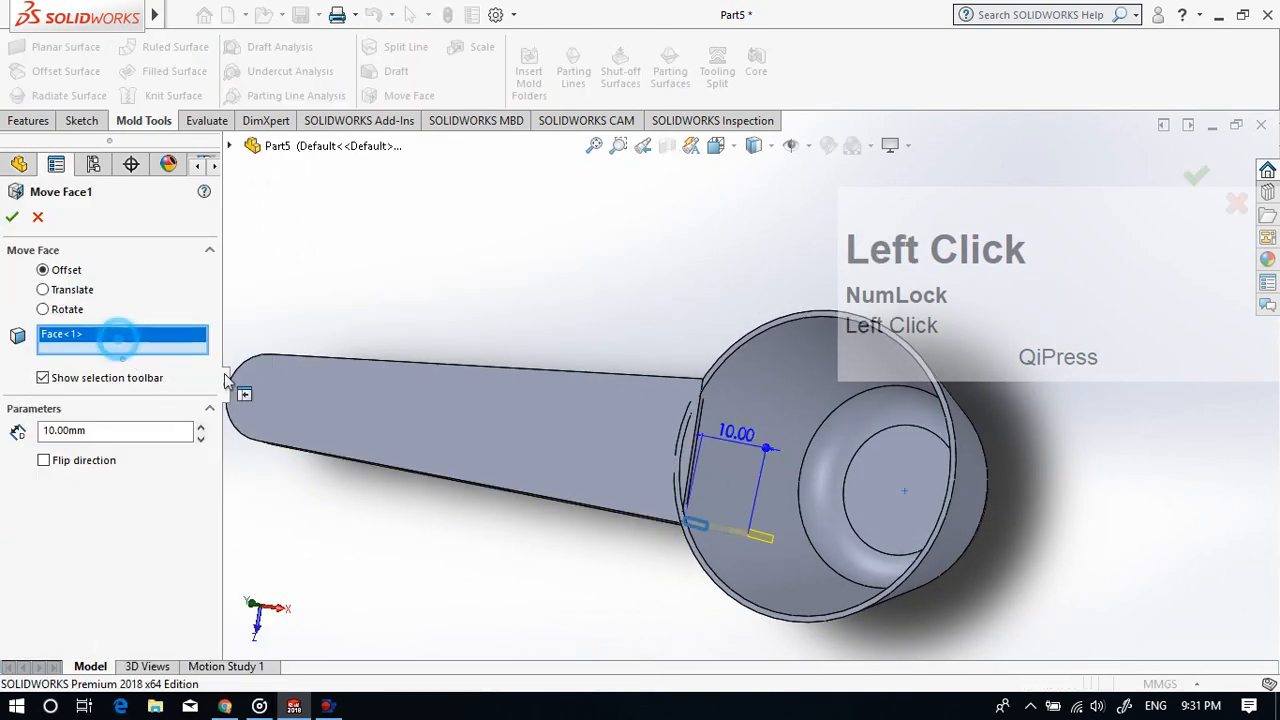
pyautogui.scroll(-4, 714, 451)
pyautogui.click(627, 436)
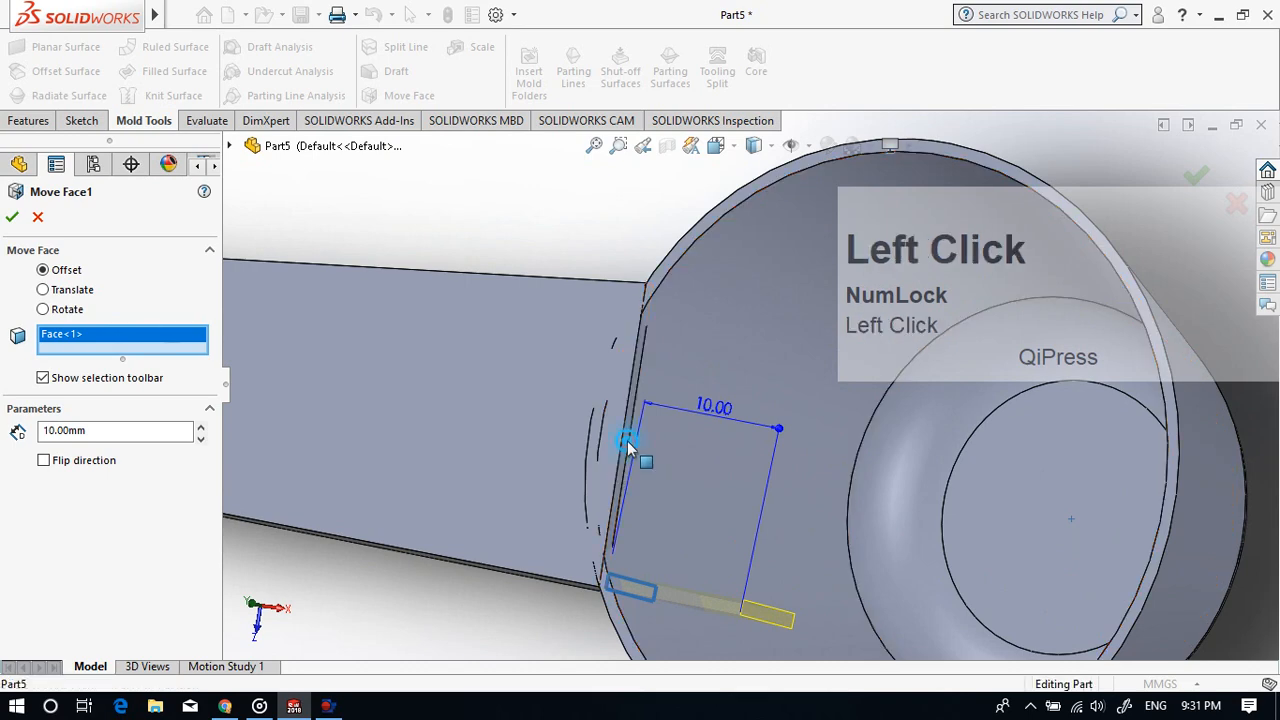
pyautogui.scroll(3, 671, 477)
pyautogui.moveTo(671, 477); pyautogui.dragTo(636, 368, button='middle')
pyautogui.scroll(-5, 636, 368)
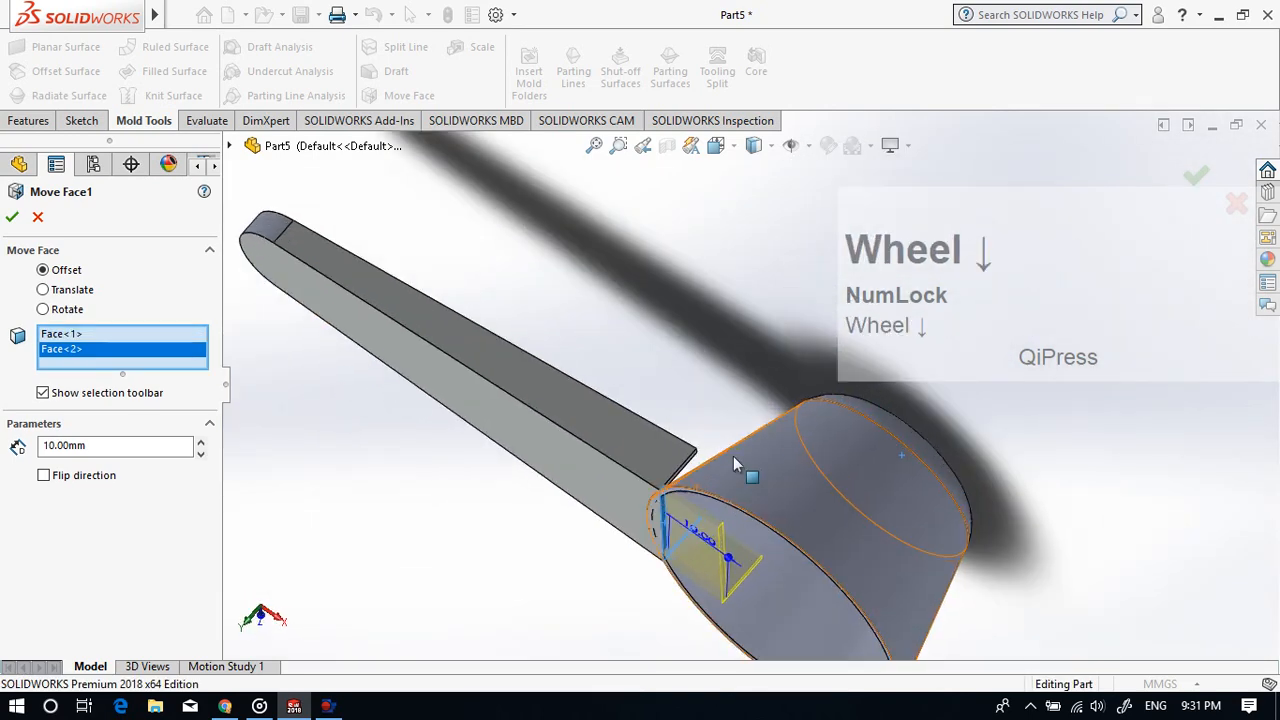
pyautogui.click(610, 414)
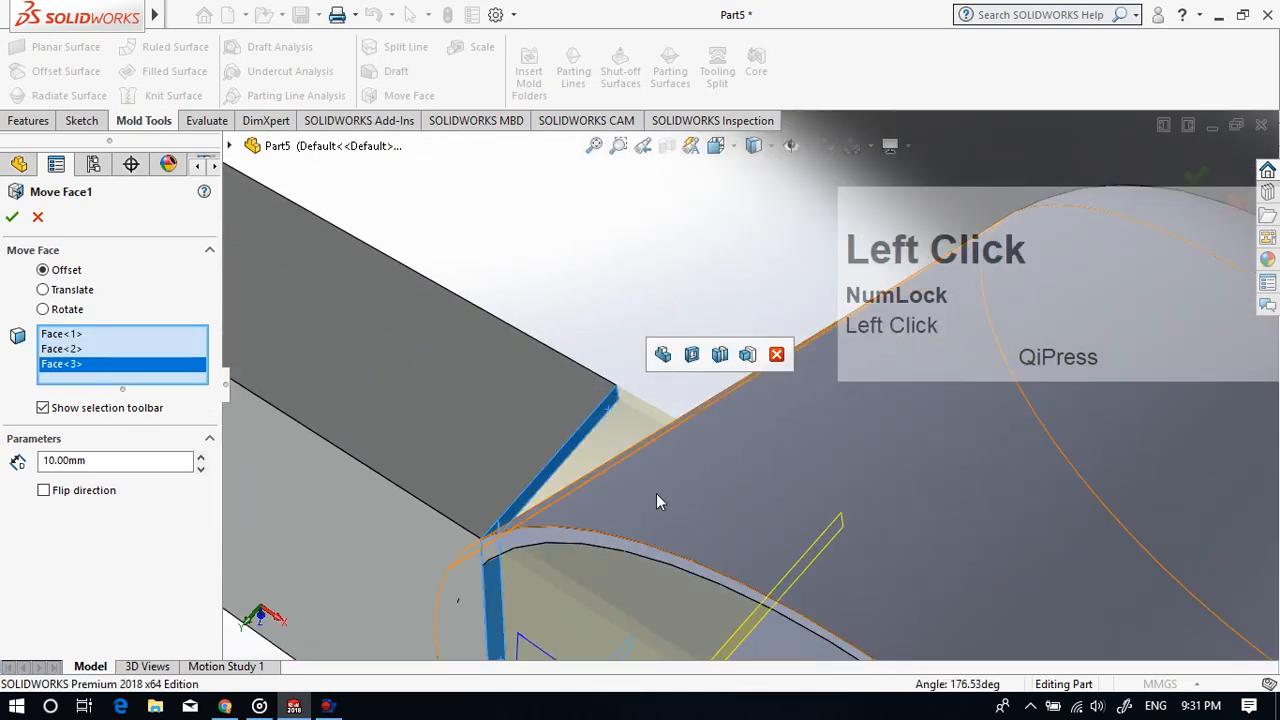
pyautogui.scroll(3, 656, 495)
pyautogui.click(14, 218)
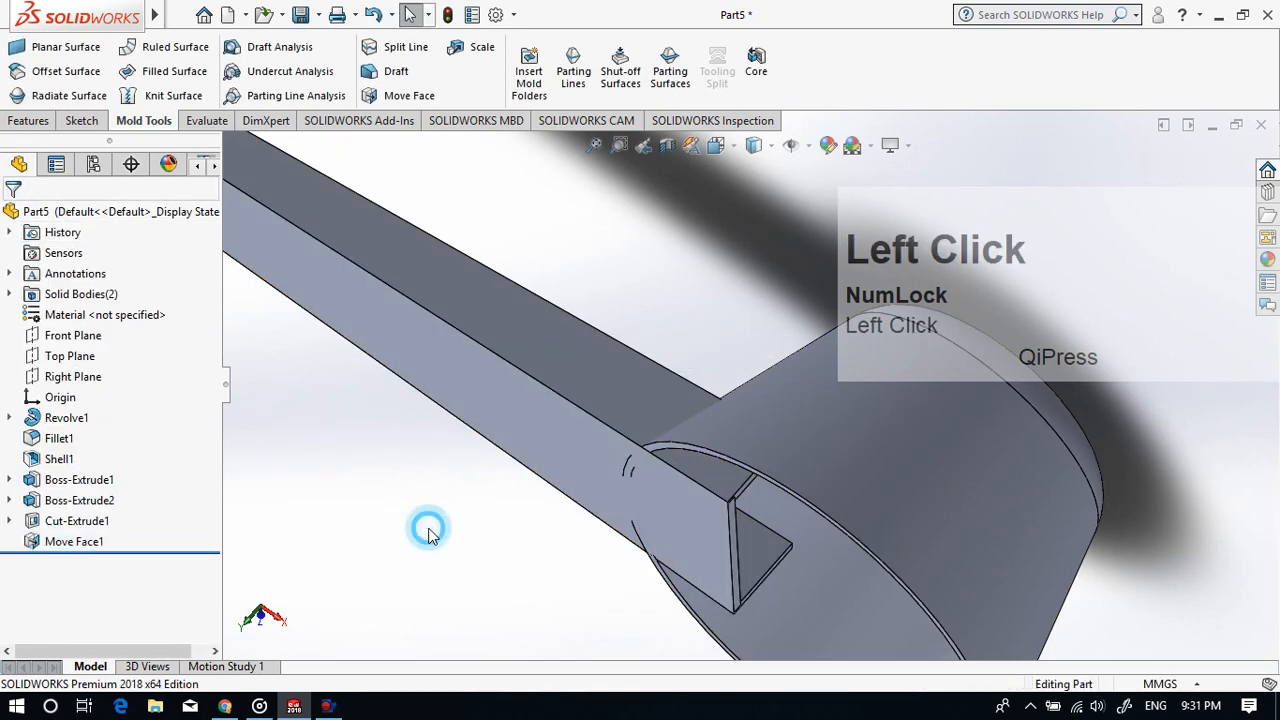
# Step: Set up a 360-degree Cut-Revolve from the cup's revolve sketch, using the sketch's central vertical line as the axis of revolution
pyautogui.scroll(3, 423, 529)
pyautogui.click(9, 418)
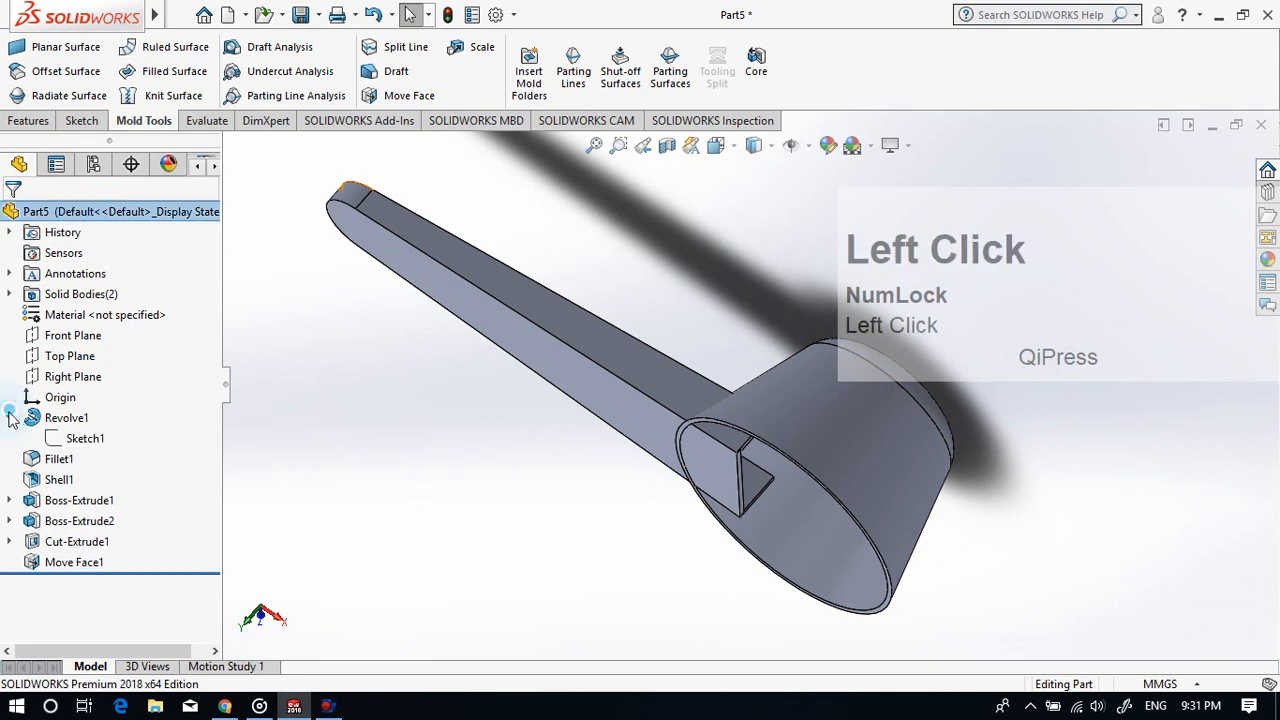
pyautogui.click(75, 438)
pyautogui.moveTo(478, 542); pyautogui.dragTo(395, 193, button='middle')
pyautogui.scroll(3, 395, 193)
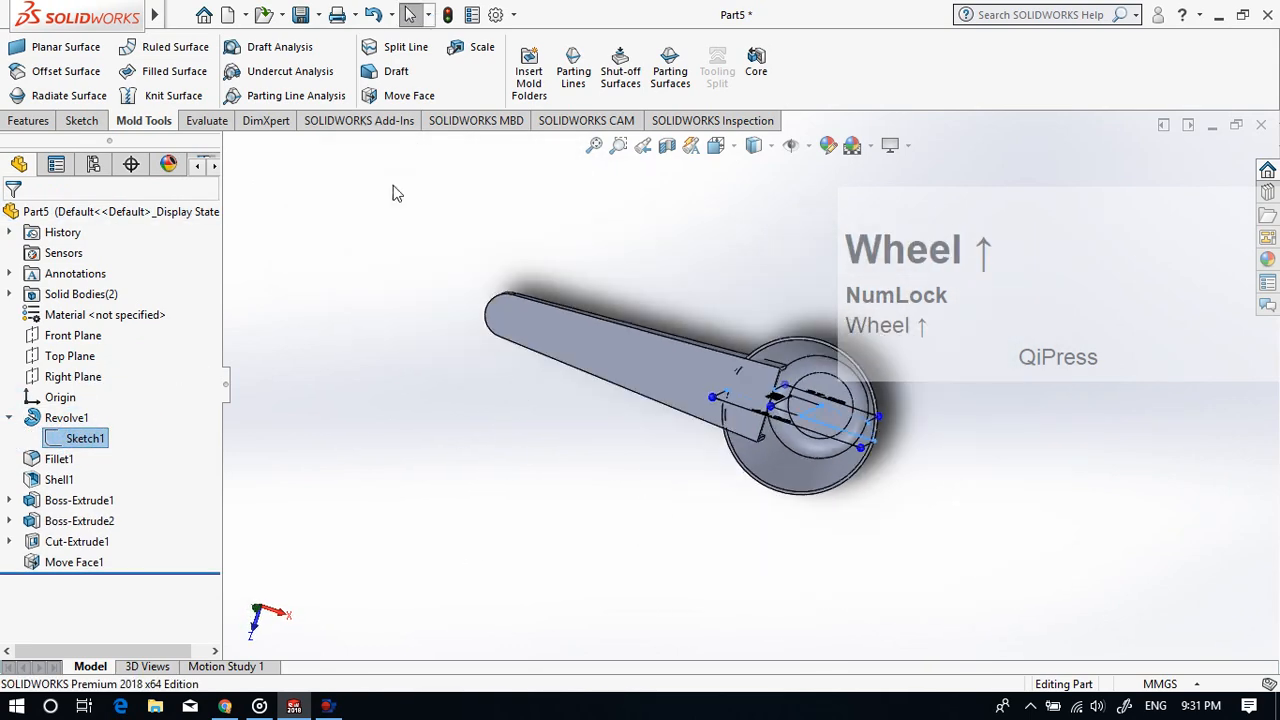
pyautogui.click(30, 122)
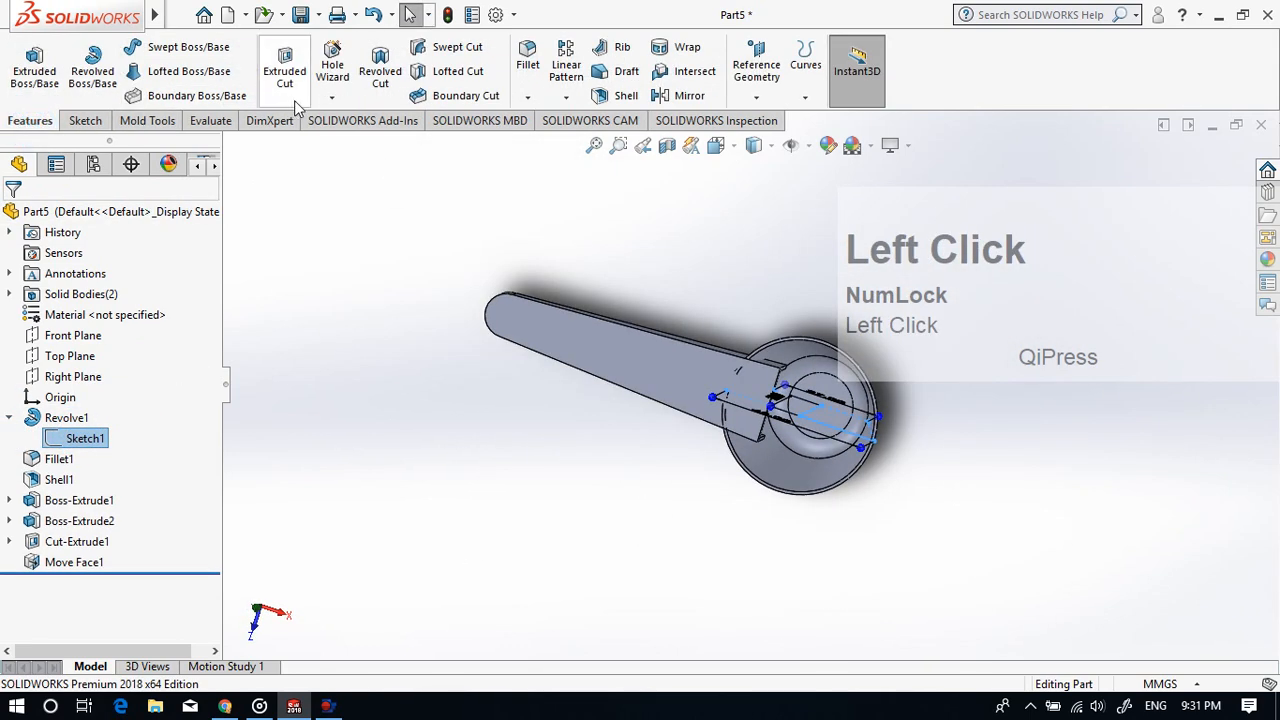
pyautogui.click(380, 62)
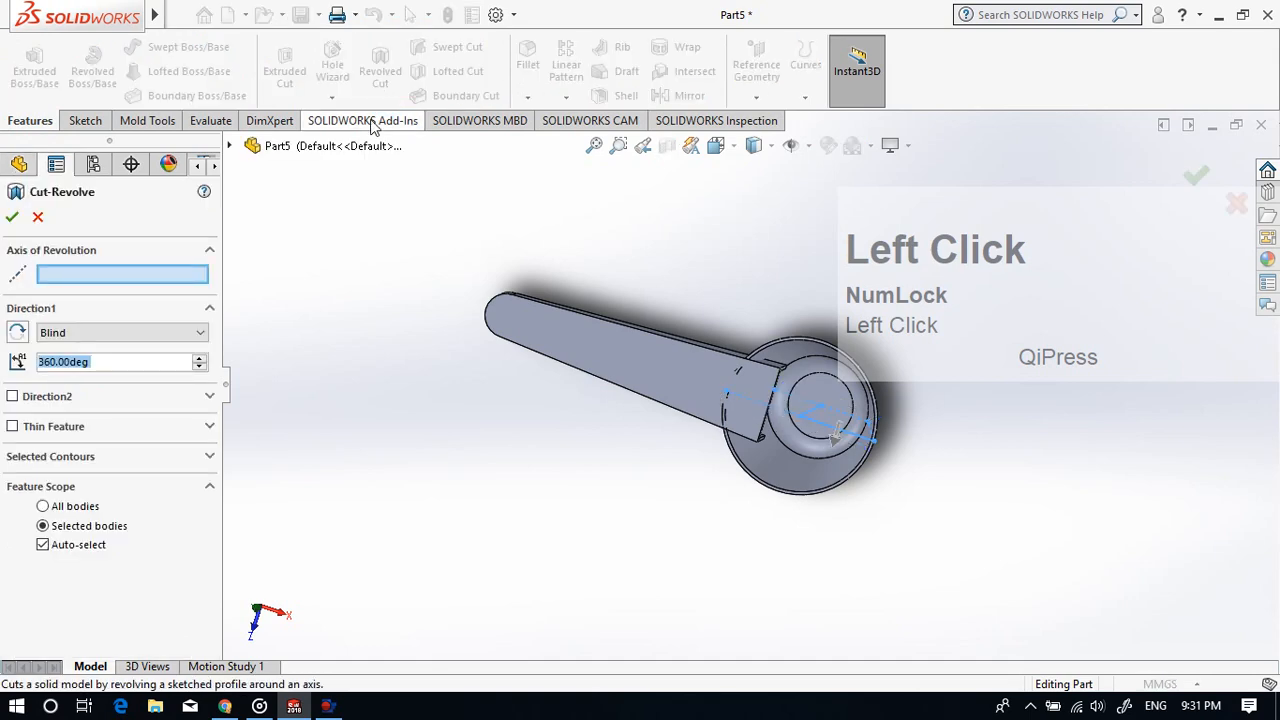
pyautogui.click(68, 276)
pyautogui.scroll(-4, 797, 428)
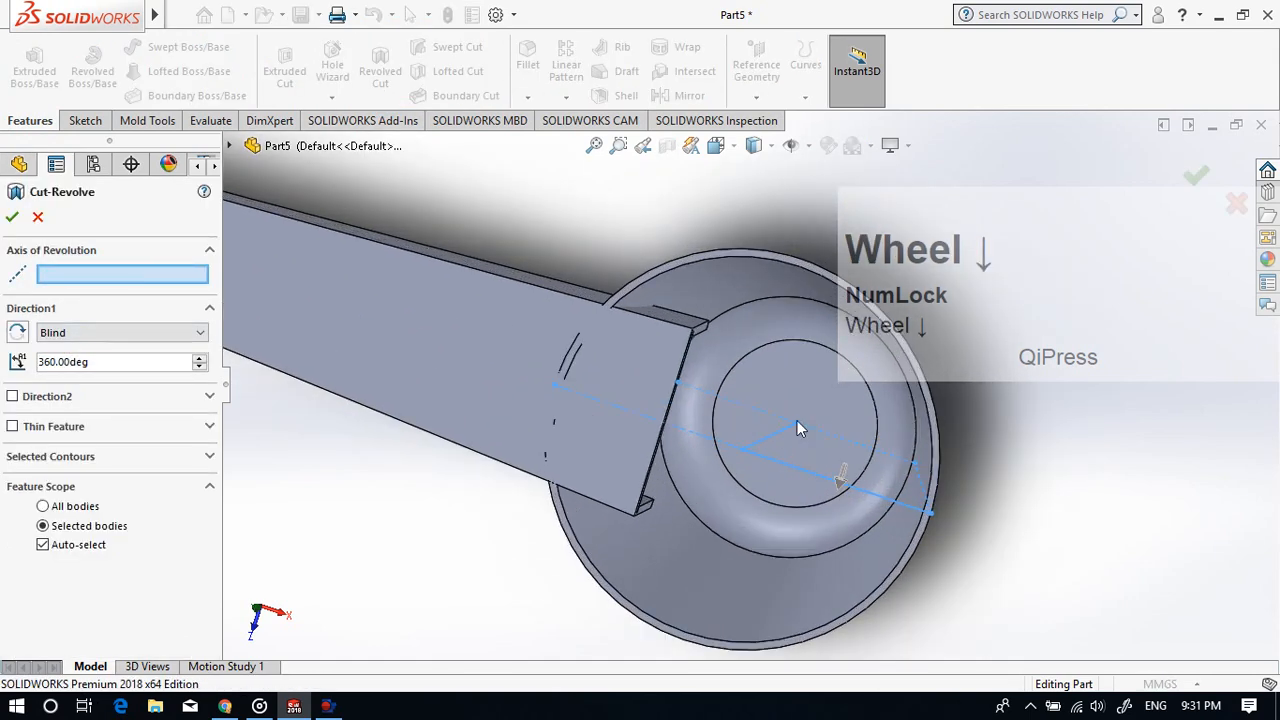
pyautogui.click(777, 435)
pyautogui.scroll(4, 737, 520)
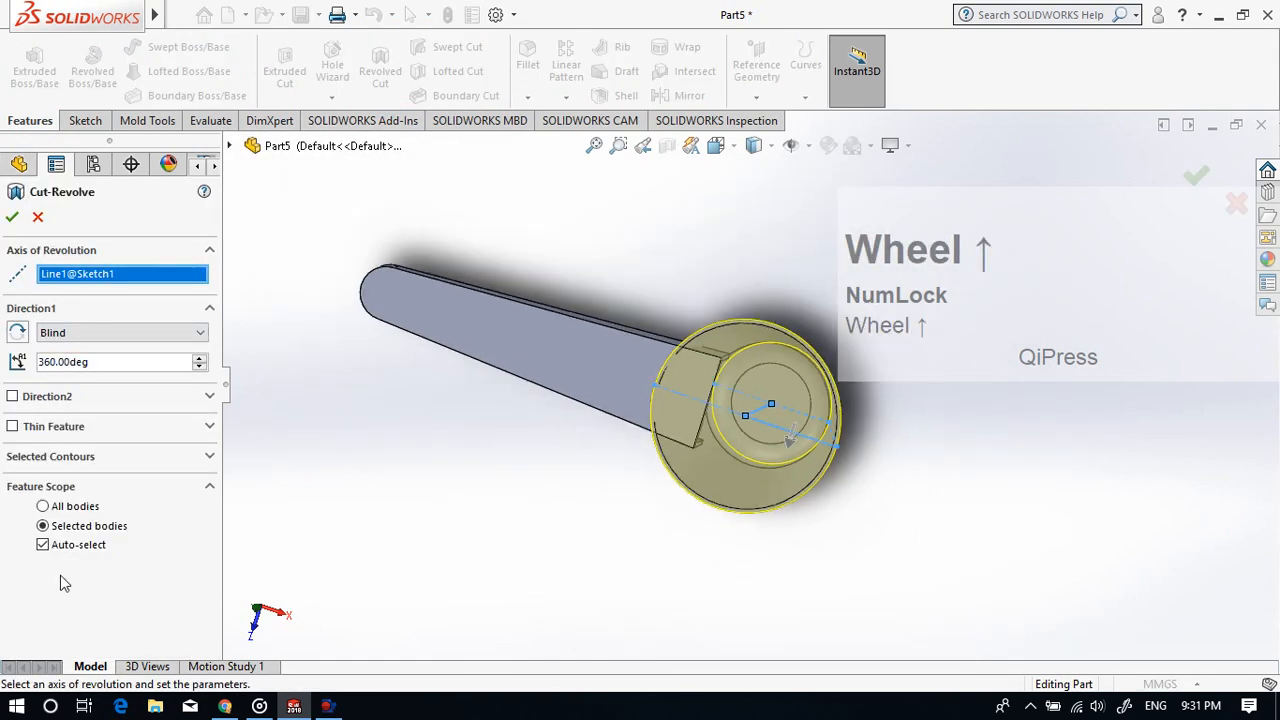
# Step: Turn off auto-select, restrict the revolved cut to the handle body, and create the cut
pyautogui.click(43, 545)
pyautogui.click(487, 342)
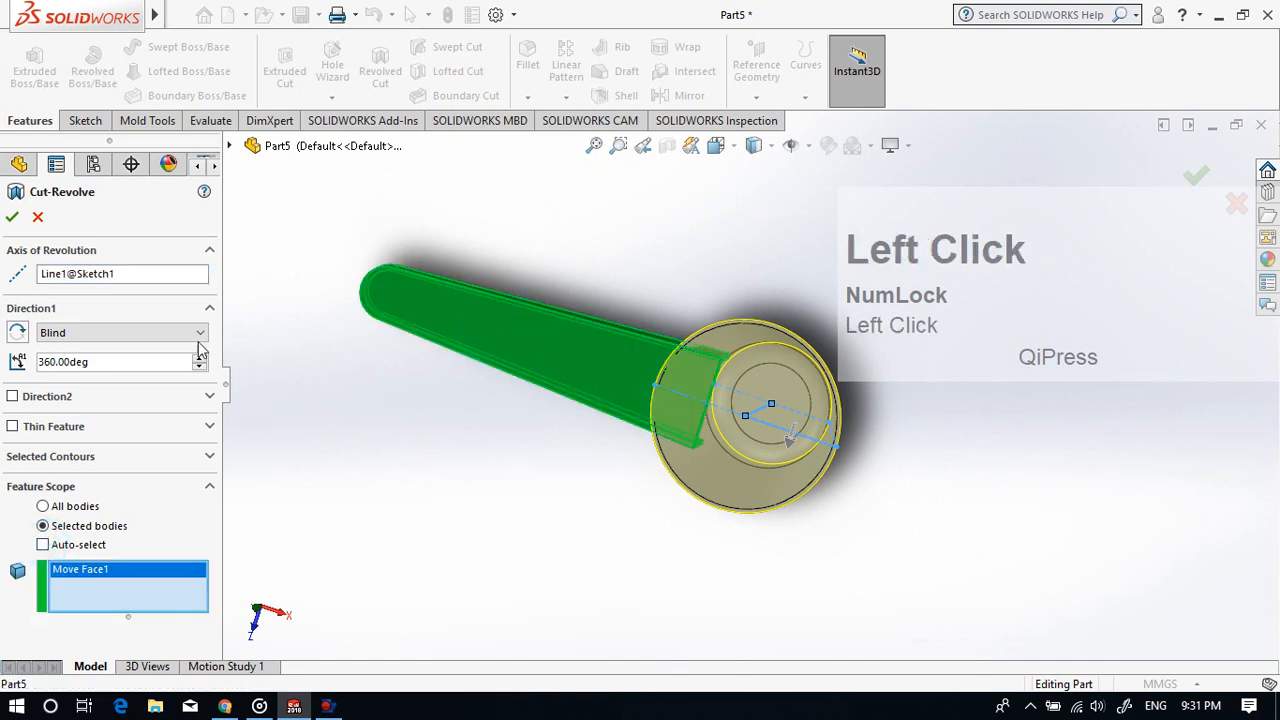
pyautogui.click(12, 218)
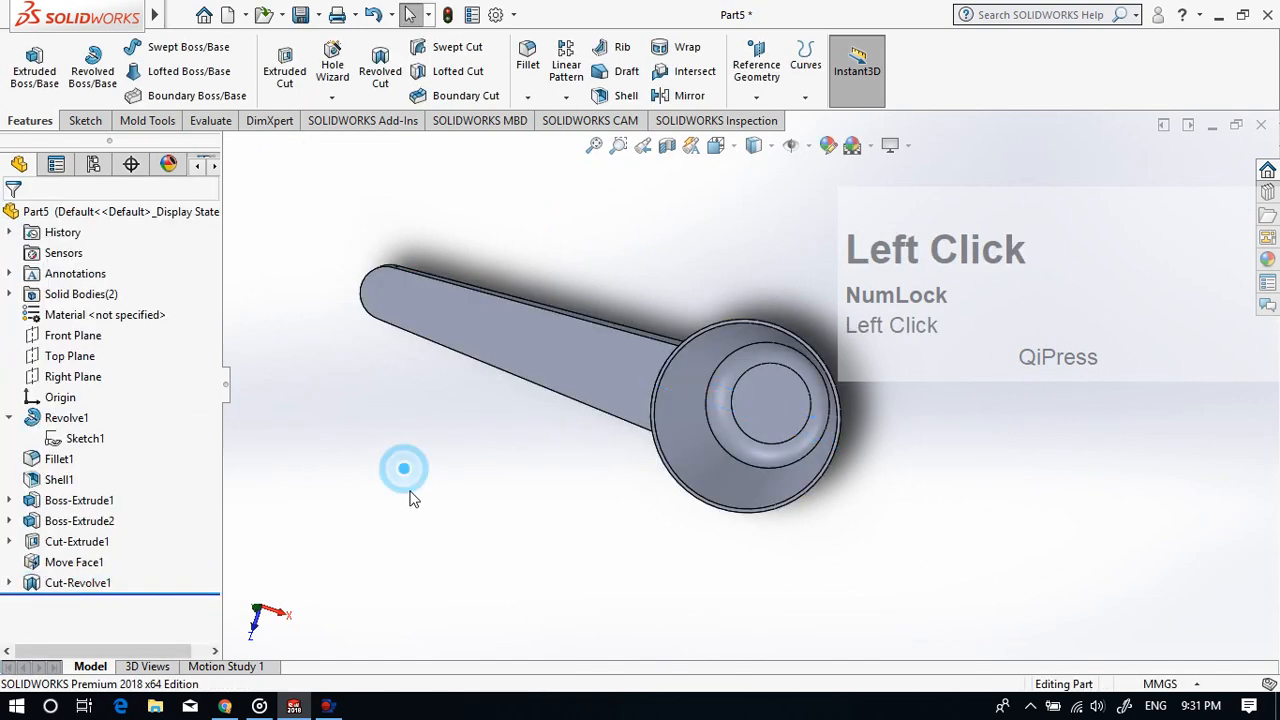
# Step: Combine the cup and handle bodies into one solid with the Add operation
pyautogui.moveTo(408, 494); pyautogui.dragTo(486, 443, button='middle')
pyautogui.scroll(2, 549, 508)
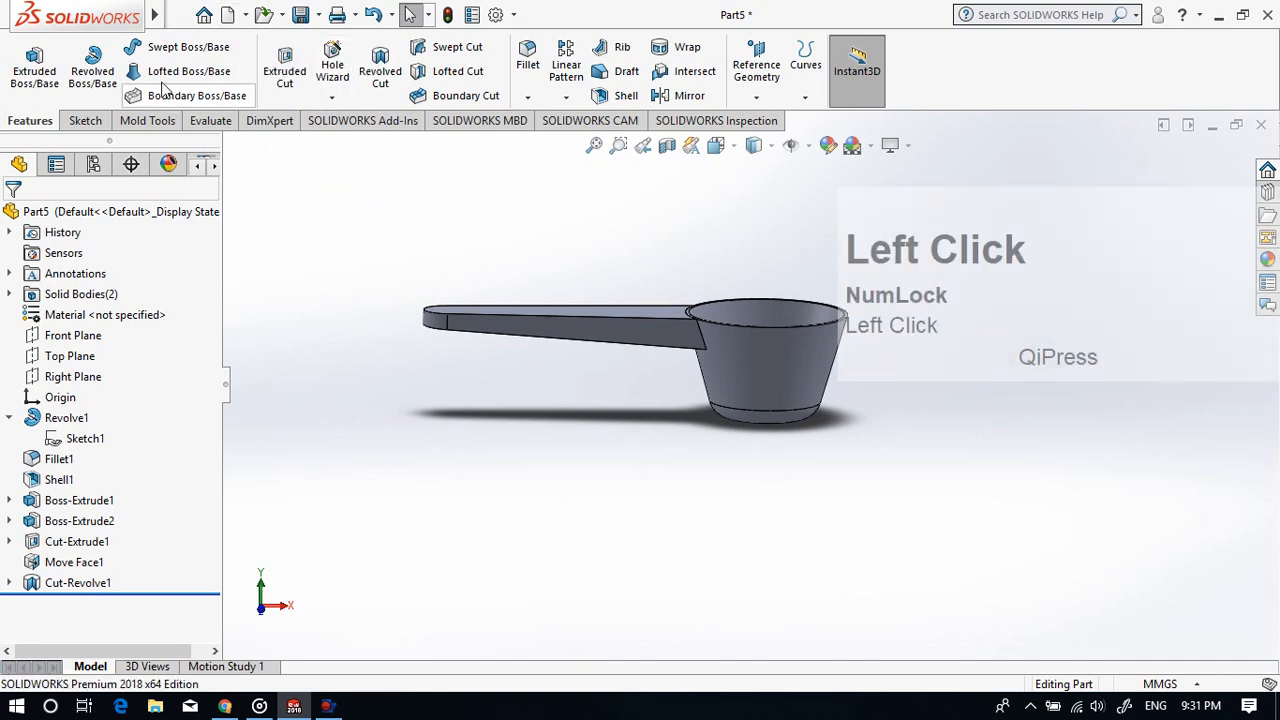
pyautogui.click(249, 15)
pyautogui.moveTo(289, 15)
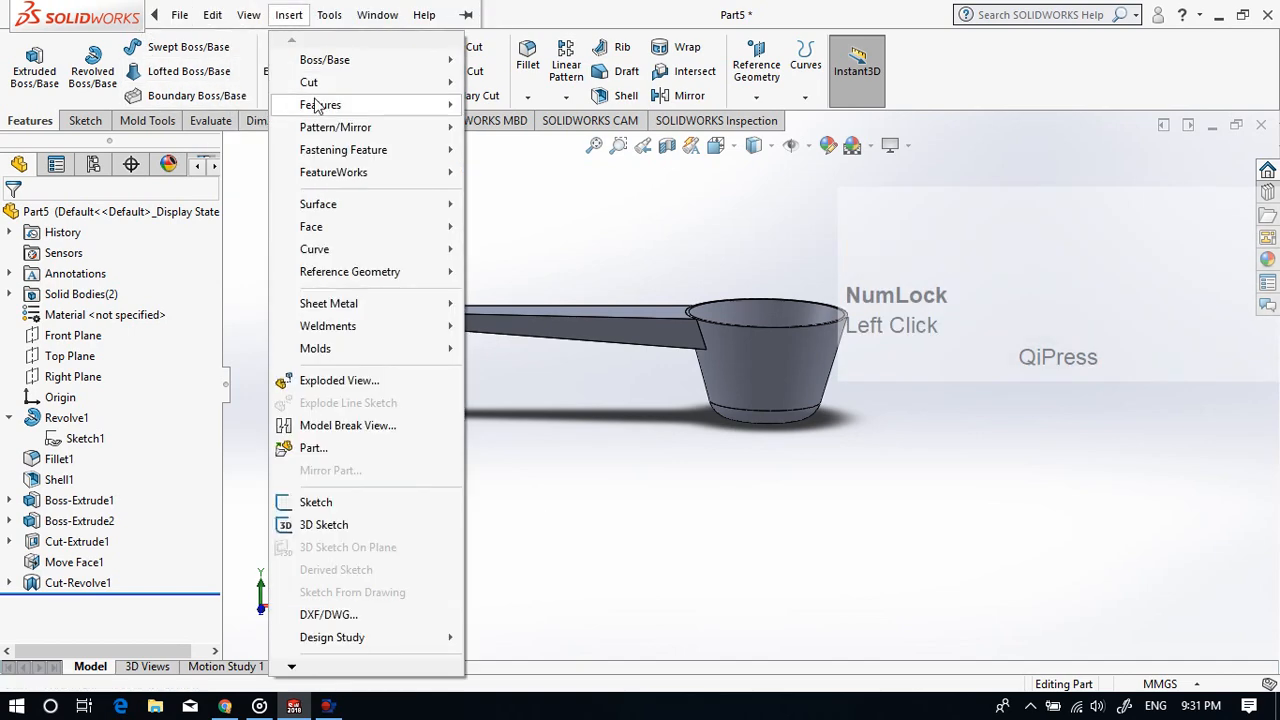
pyautogui.moveTo(318, 105)
pyautogui.click(515, 484)
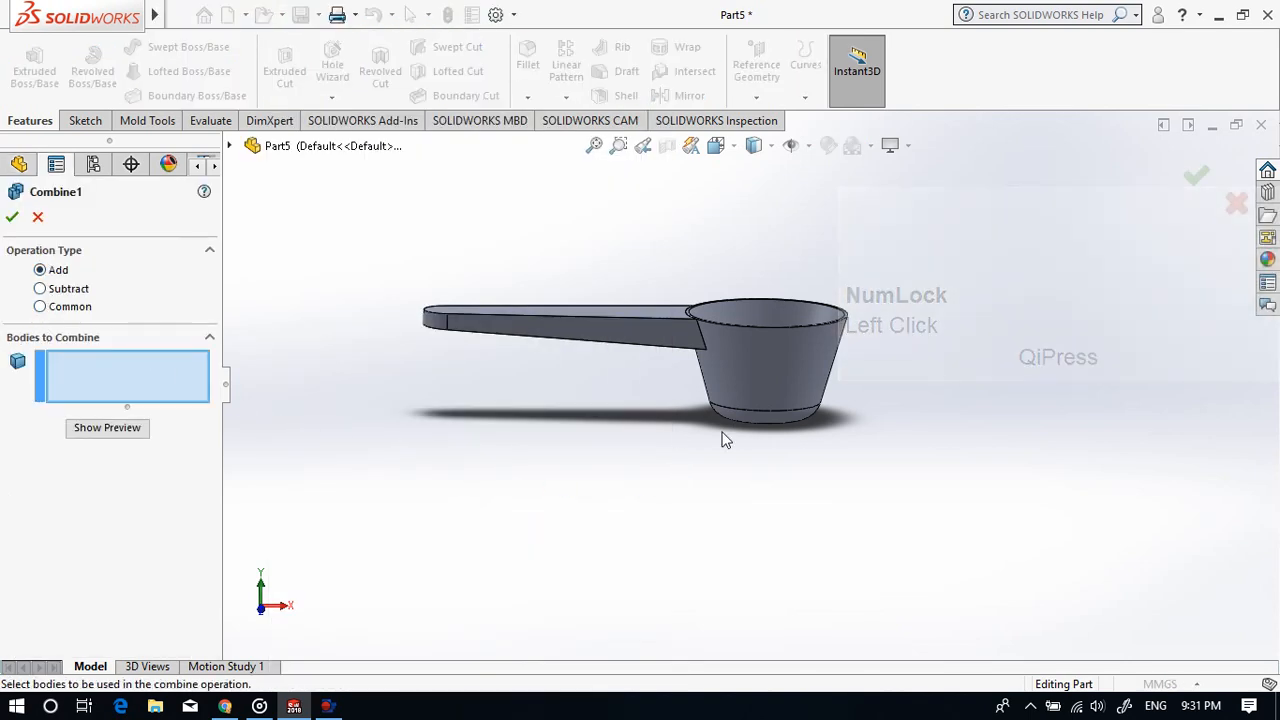
pyautogui.click(737, 382)
pyautogui.click(642, 333)
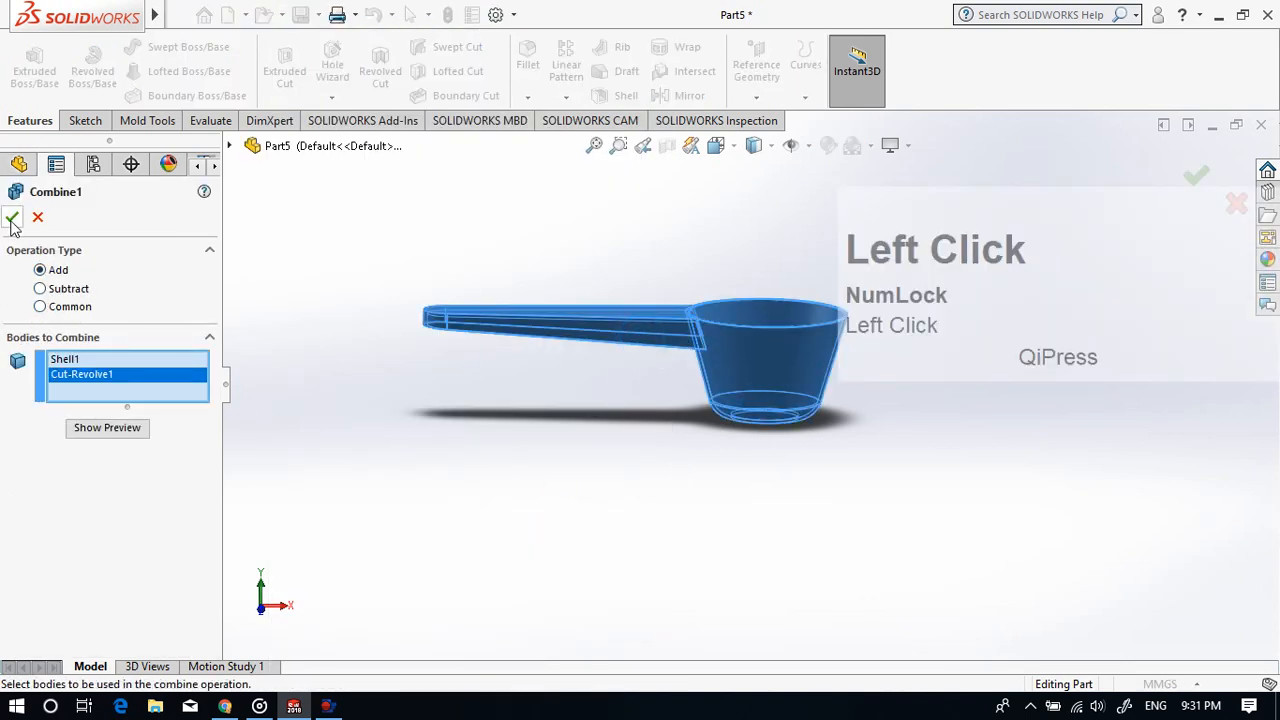
# Step: Try to fillet the outer and inner underside edges at the handle's rounded tip with a 0.4 mm radius, using partial preview
pyautogui.moveTo(471, 443); pyautogui.dragTo(370, 264, button='middle')
pyautogui.click(527, 56)
pyautogui.scroll(-5, 490, 323)
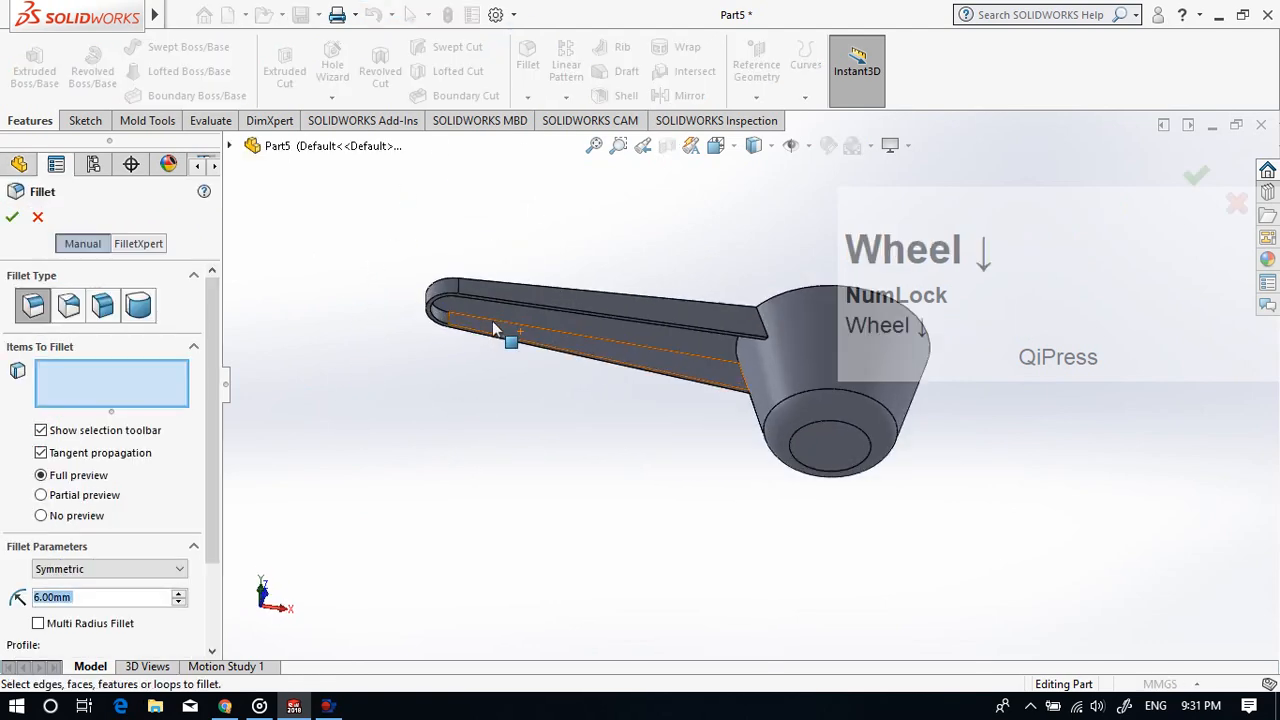
pyautogui.click(436, 322)
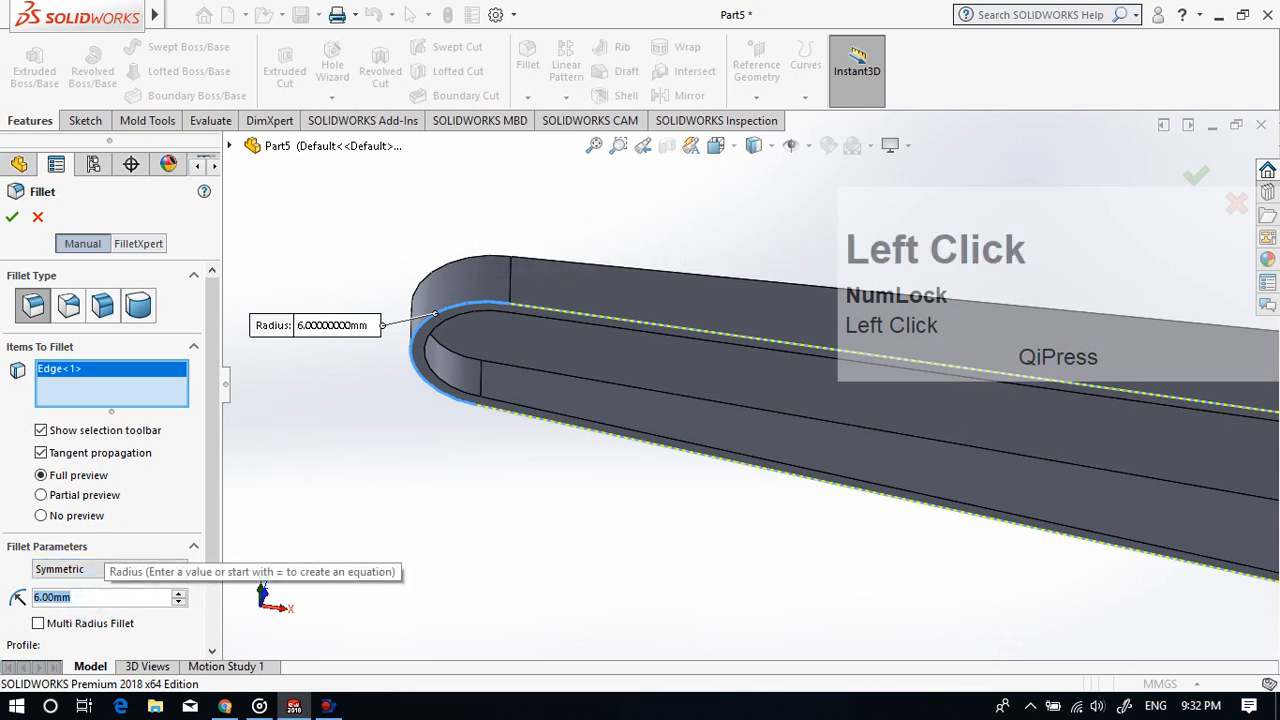
pyautogui.write('.5')
pyautogui.click(462, 570)
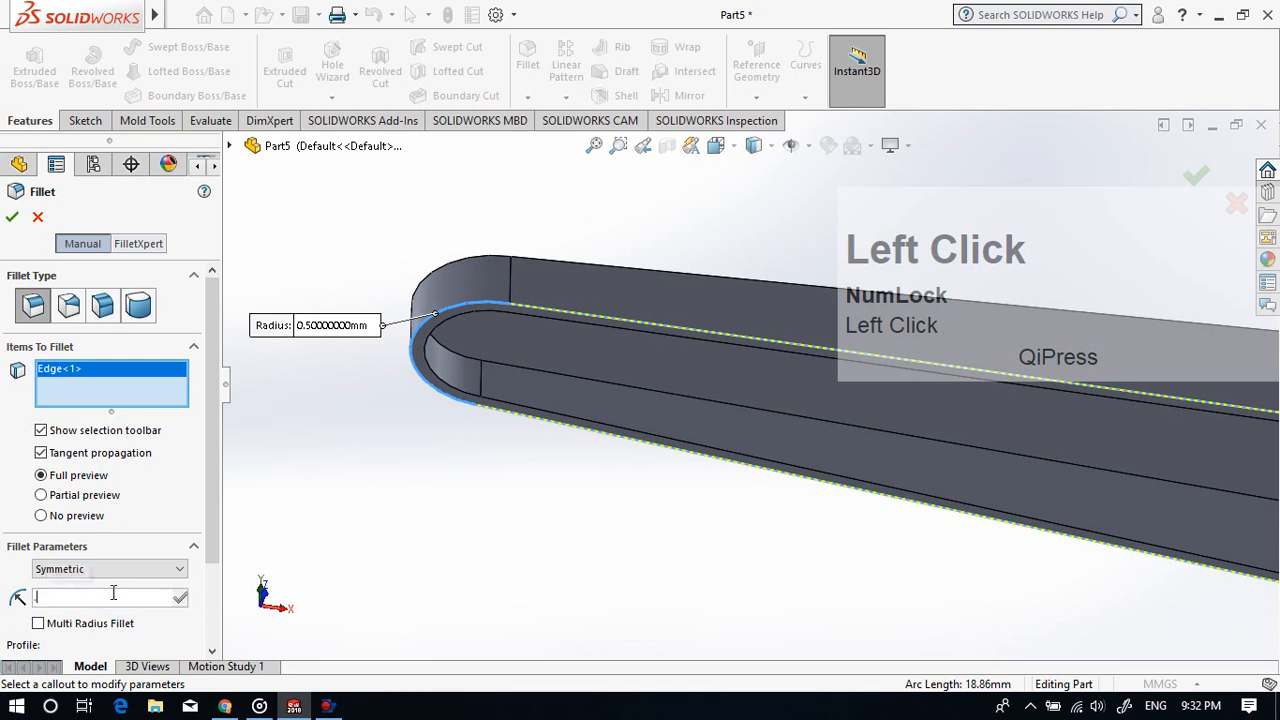
pyautogui.write('.4')
pyautogui.click(526, 508)
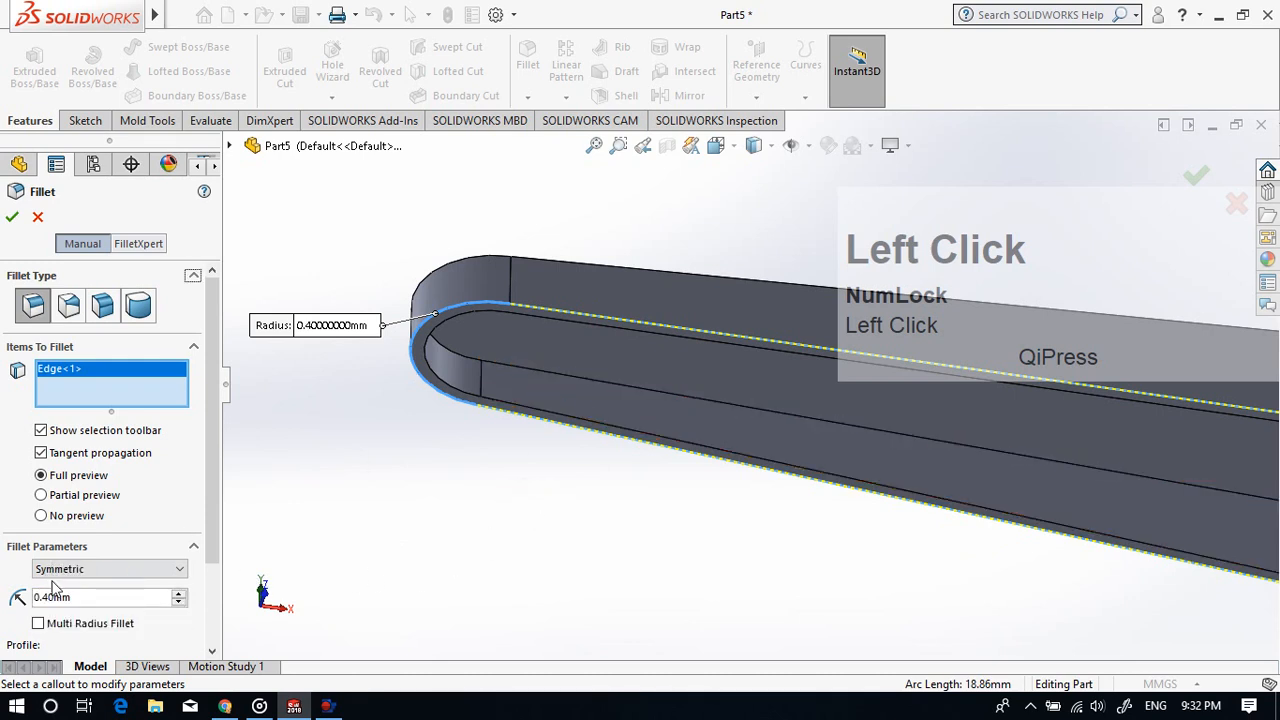
pyautogui.click(42, 508)
pyautogui.click(467, 400)
pyautogui.scroll(5, 418, 470)
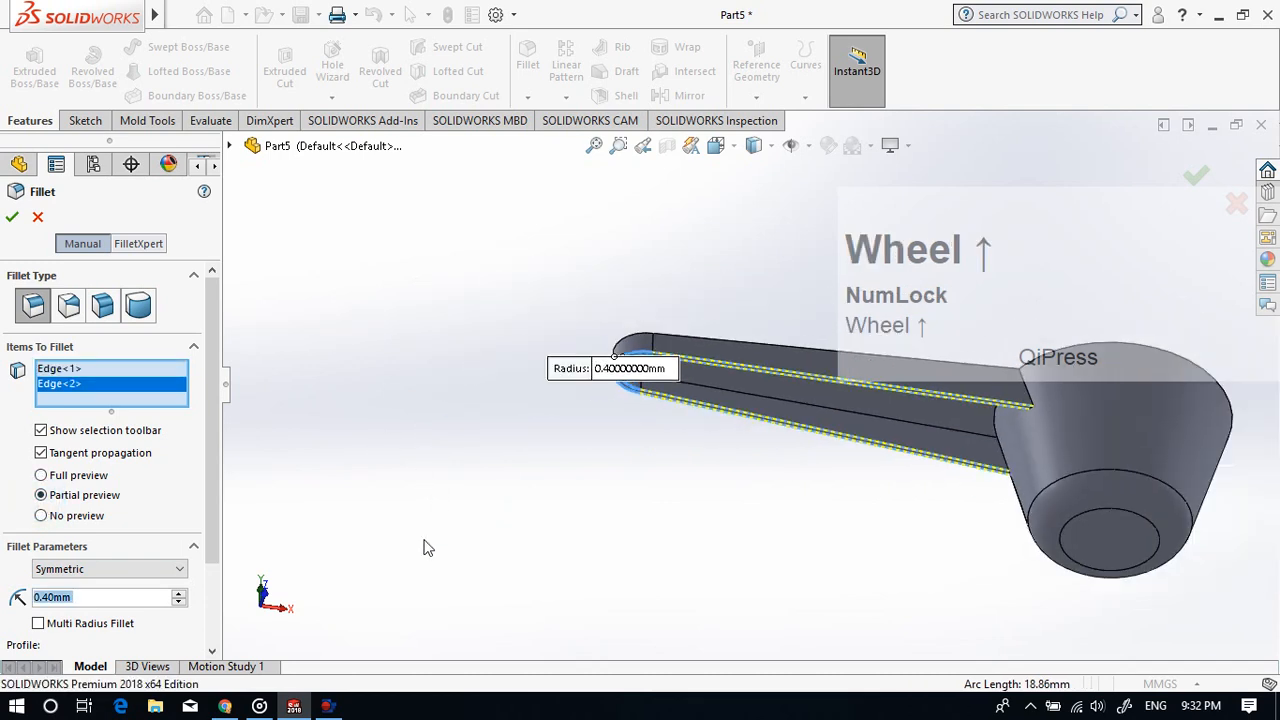
pyautogui.click(12, 219)
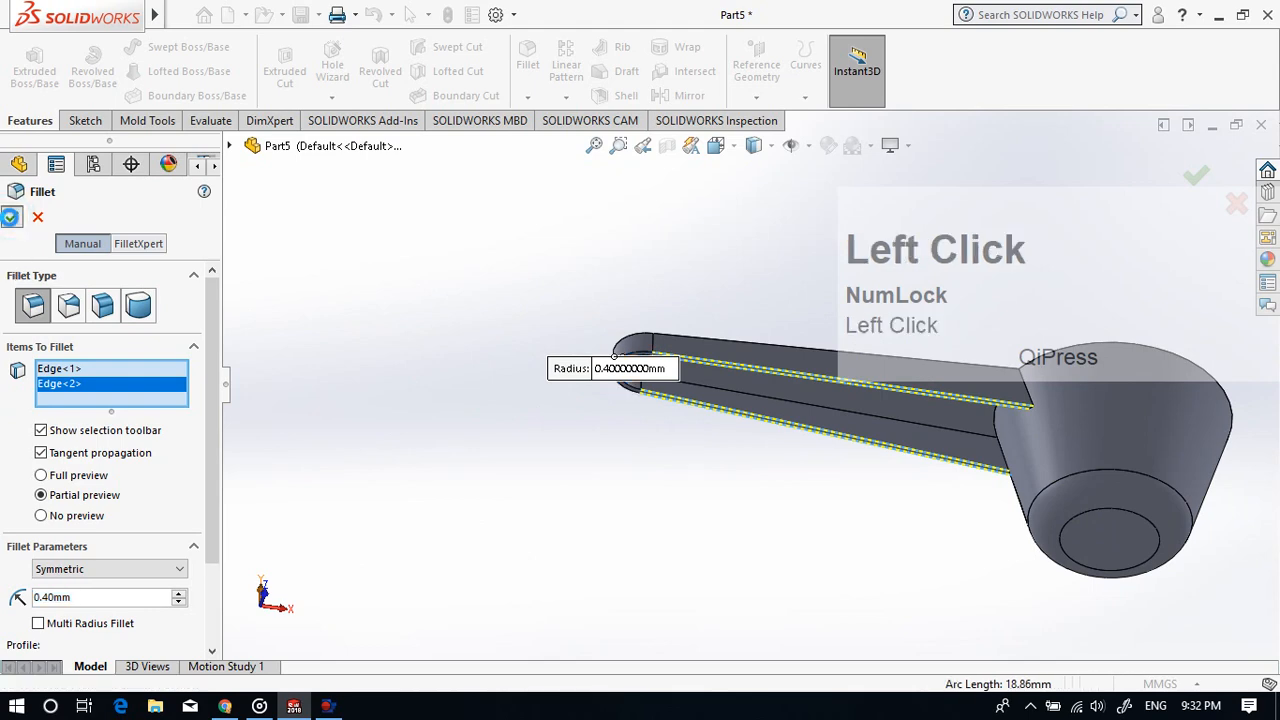
# Step: Try the handle rim fillet with a 0.2 mm radius and an additional edge at the cup end of a side wall
pyautogui.click(584, 162)
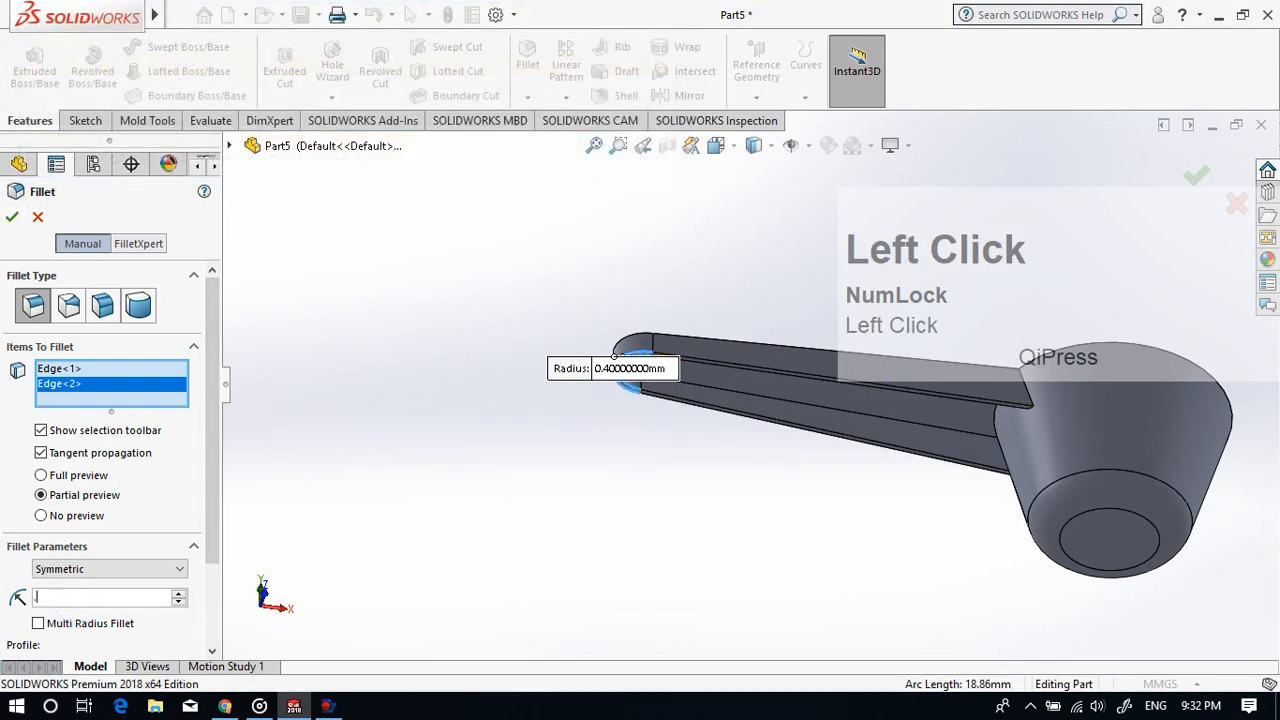
pyautogui.write('0.2')
pyautogui.press('Return')
pyautogui.scroll(-3, 778, 375)
pyautogui.moveTo(778, 375); pyautogui.dragTo(567, 345, button='middle')
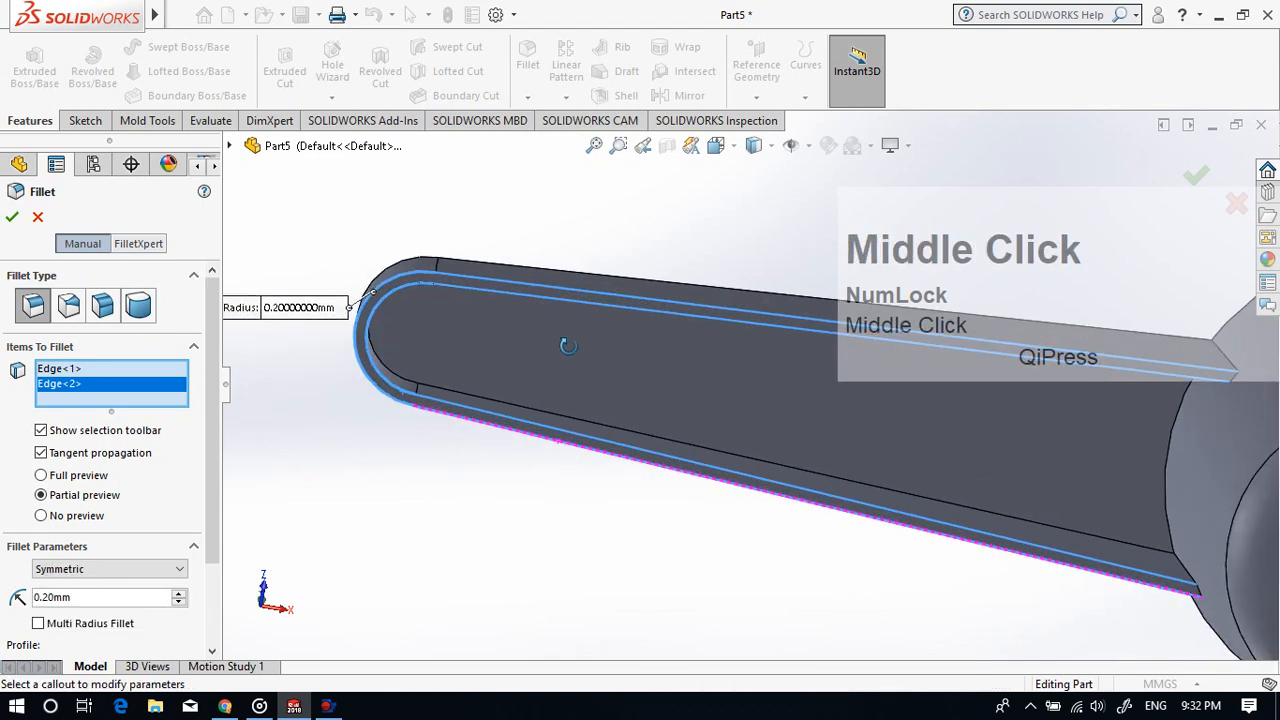
pyautogui.scroll(3, 896, 491)
pyautogui.scroll(-8, 947, 409)
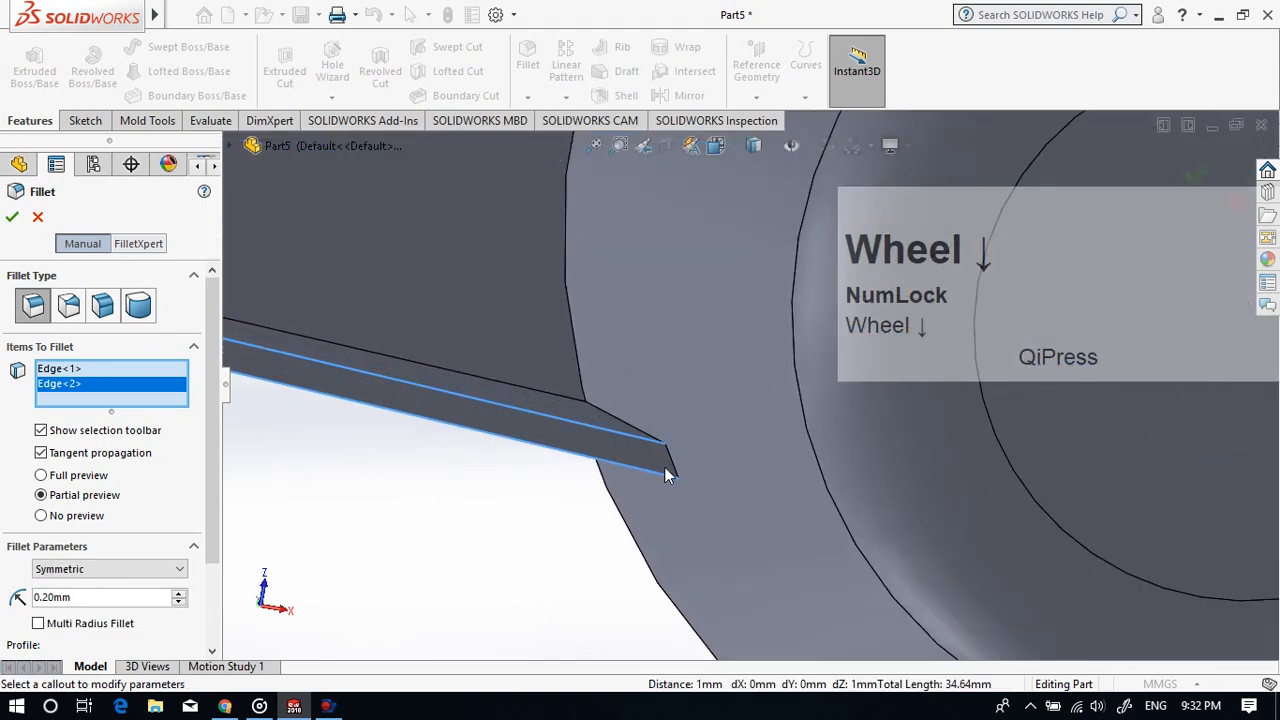
pyautogui.click(675, 474)
pyautogui.scroll(6, 686, 539)
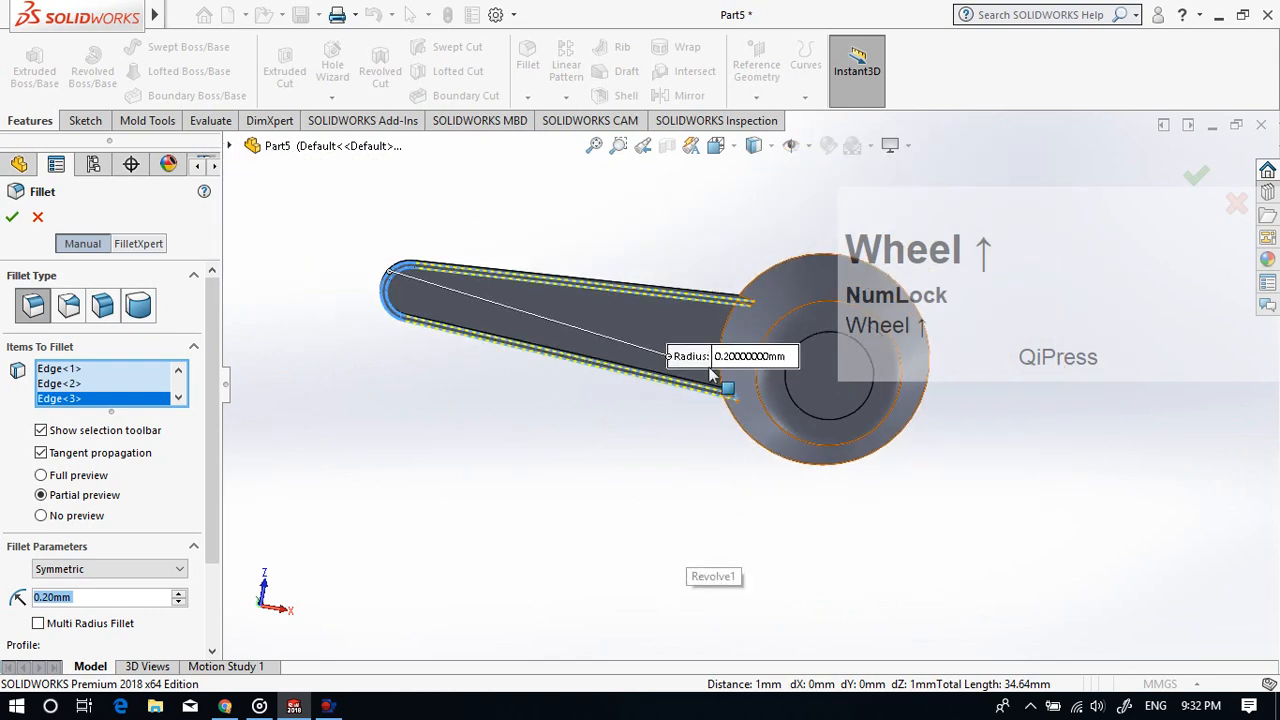
pyautogui.click(12, 216)
pyautogui.click(665, 543)
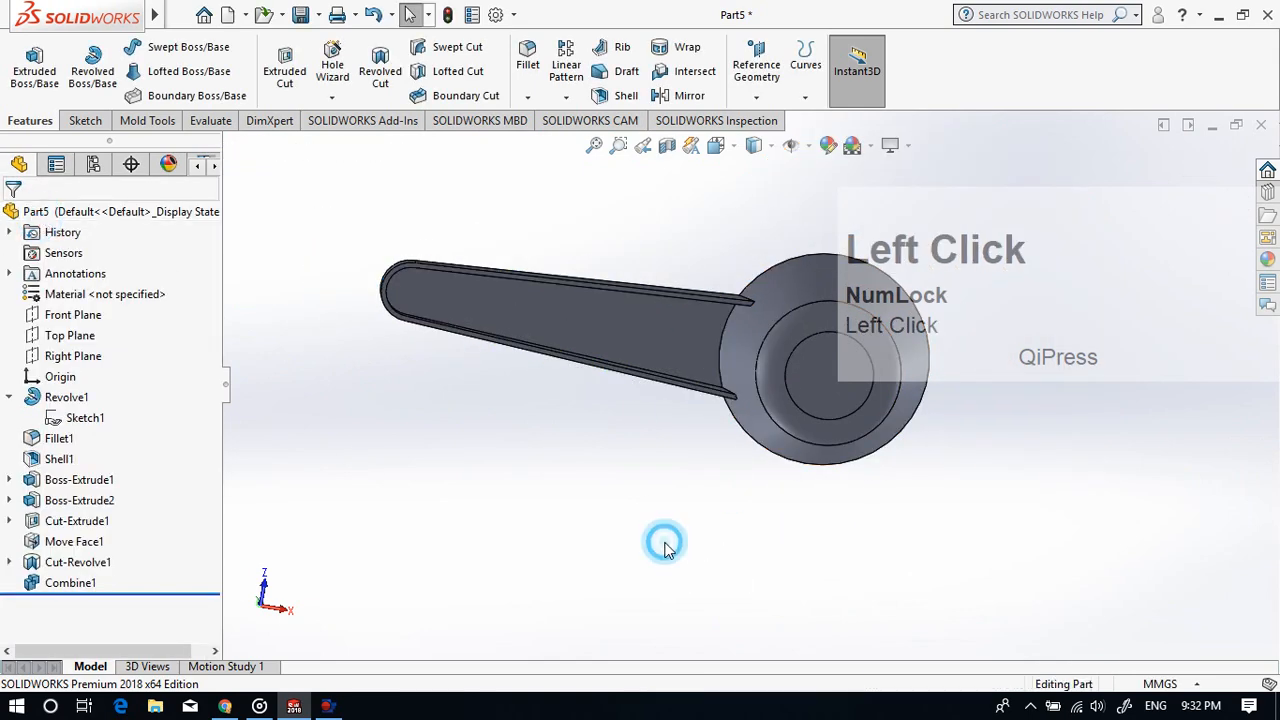
# Step: Start a new Fillet on the long inner and outer underside edges of one handle side wall
pyautogui.middleClick(623, 275)
pyautogui.moveTo(623, 275)
pyautogui.mouseDown(button='middle')
pyautogui.moveTo(686, 326)
pyautogui.moveTo(617, 272)
pyautogui.mouseUp(button='middle')
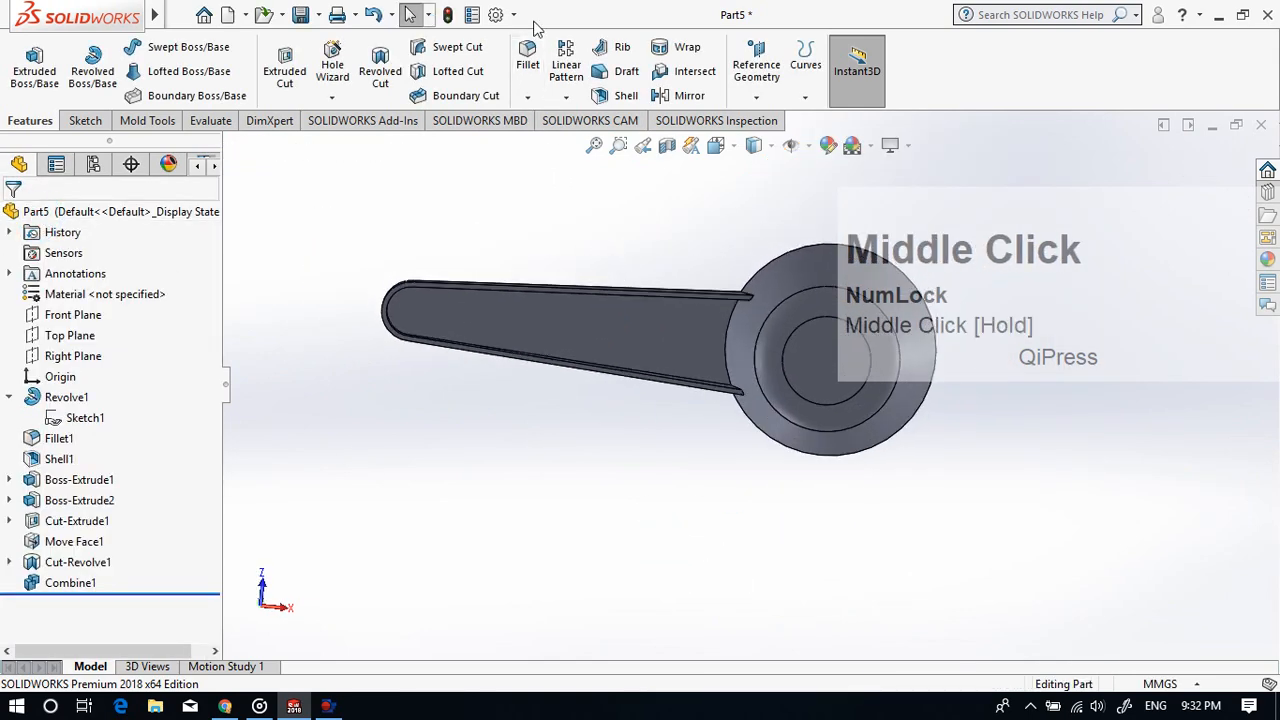
pyautogui.click(528, 52)
pyautogui.scroll(-4, 420, 343)
pyautogui.moveTo(420, 343); pyautogui.dragTo(450, 163, button='middle')
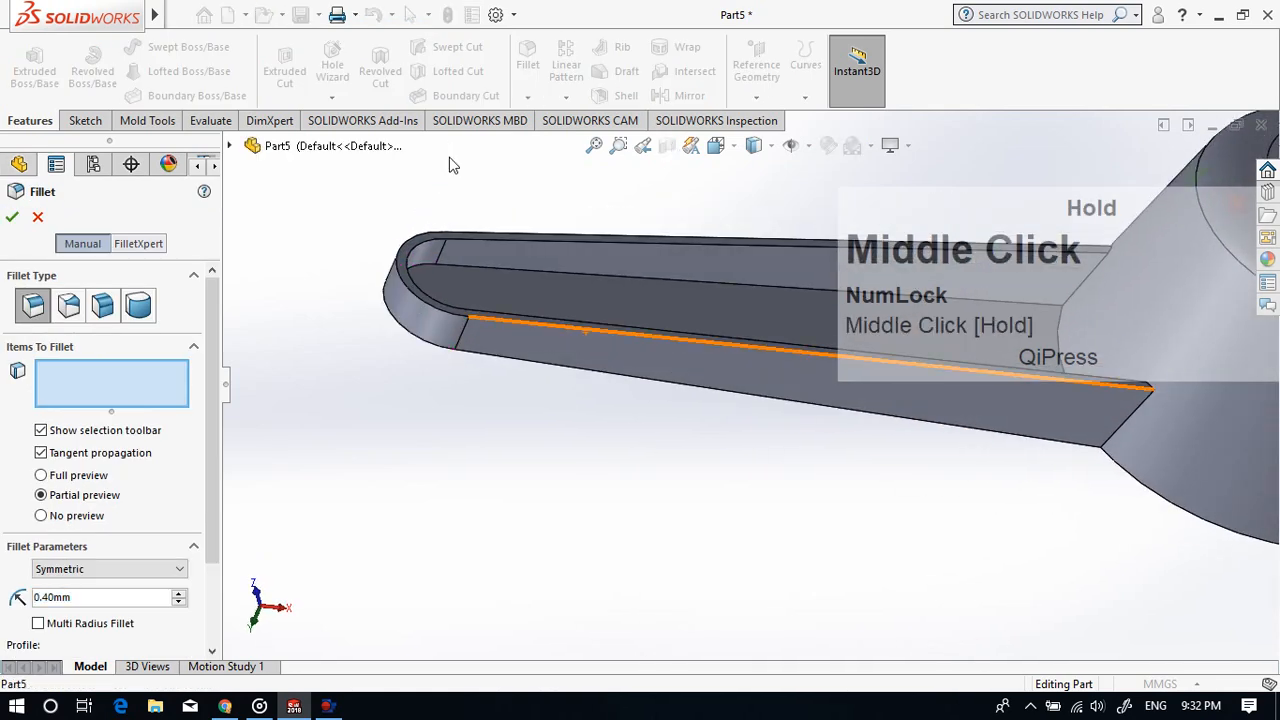
pyautogui.click(467, 243)
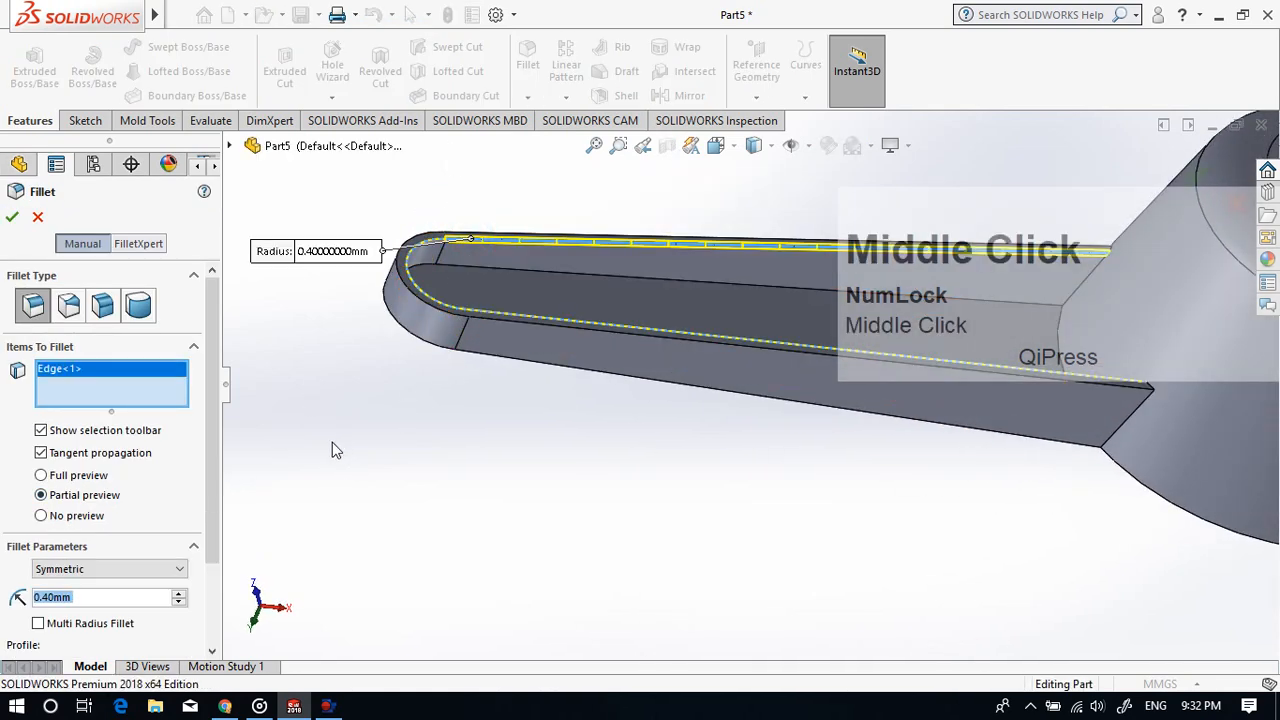
pyautogui.moveTo(334, 449); pyautogui.dragTo(503, 240, button='middle')
pyautogui.scroll(-3, 560, 291)
pyautogui.moveTo(560, 291); pyautogui.dragTo(538, 370, button='middle')
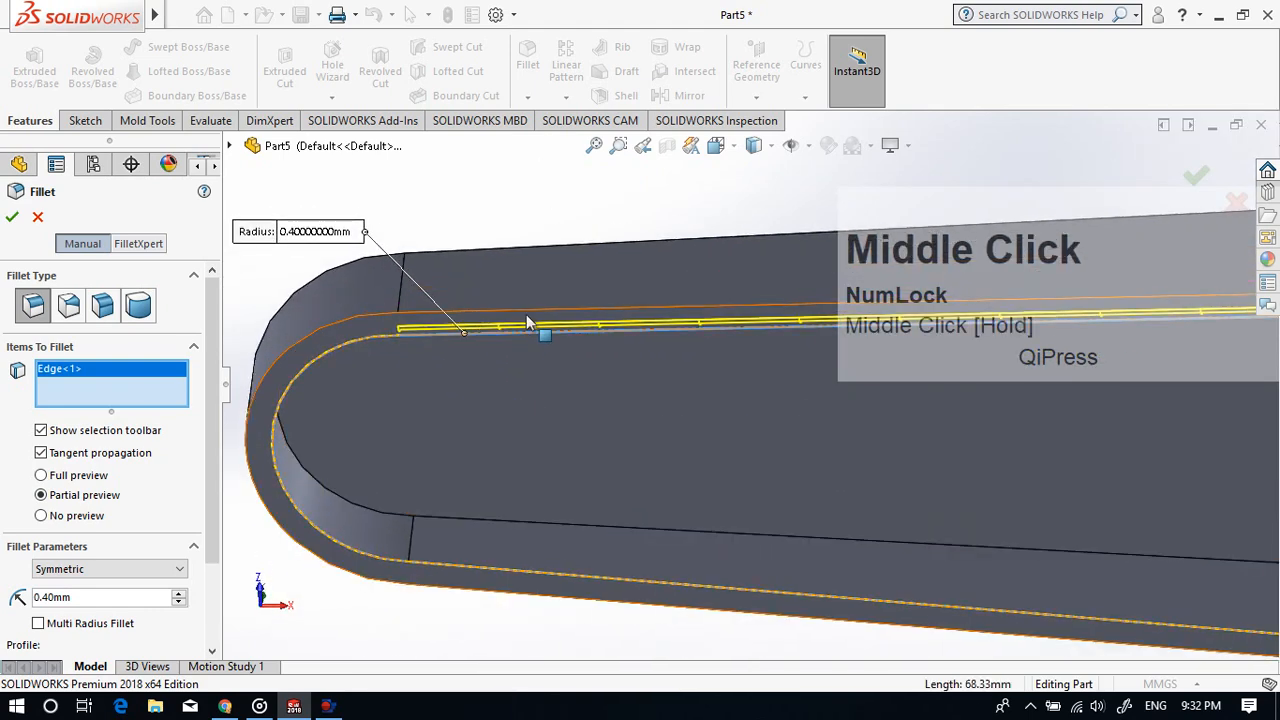
pyautogui.click(524, 313)
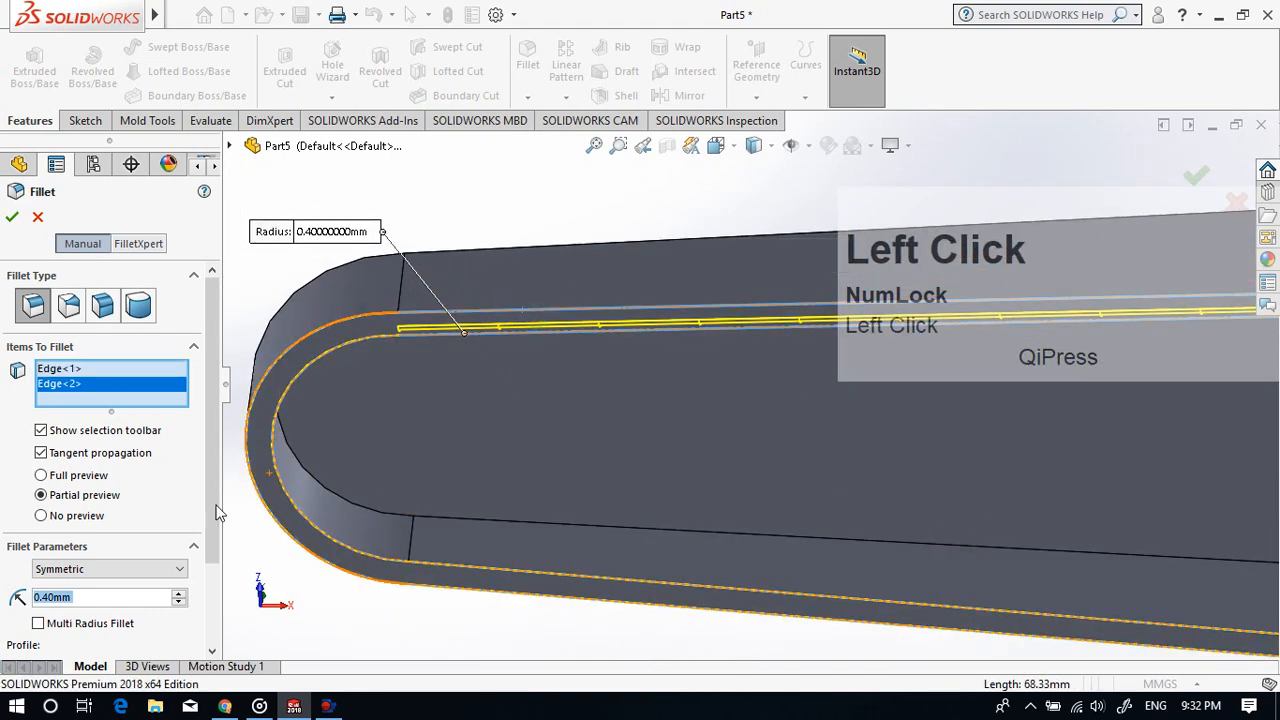
# Step: Set the side wall fillet's radius to 0.3 mm and create it
pyautogui.scroll(5, 546, 558)
pyautogui.click(78, 600)
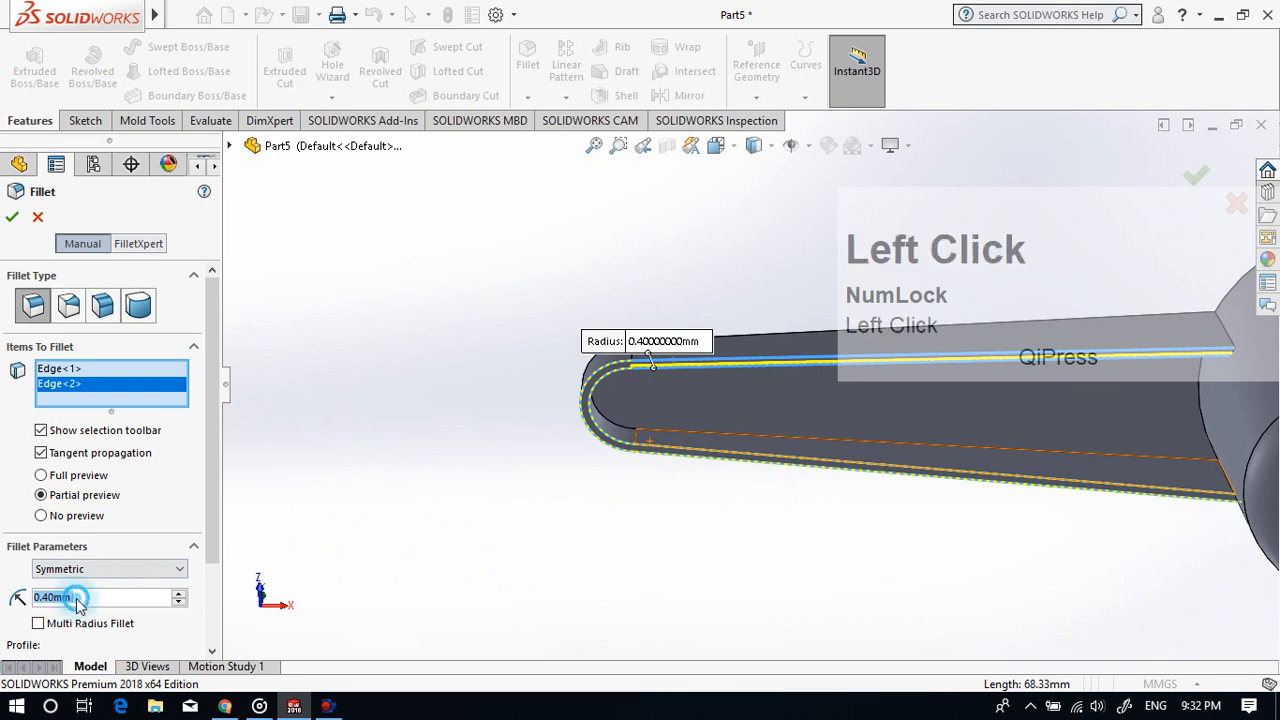
pyautogui.write('0.3')
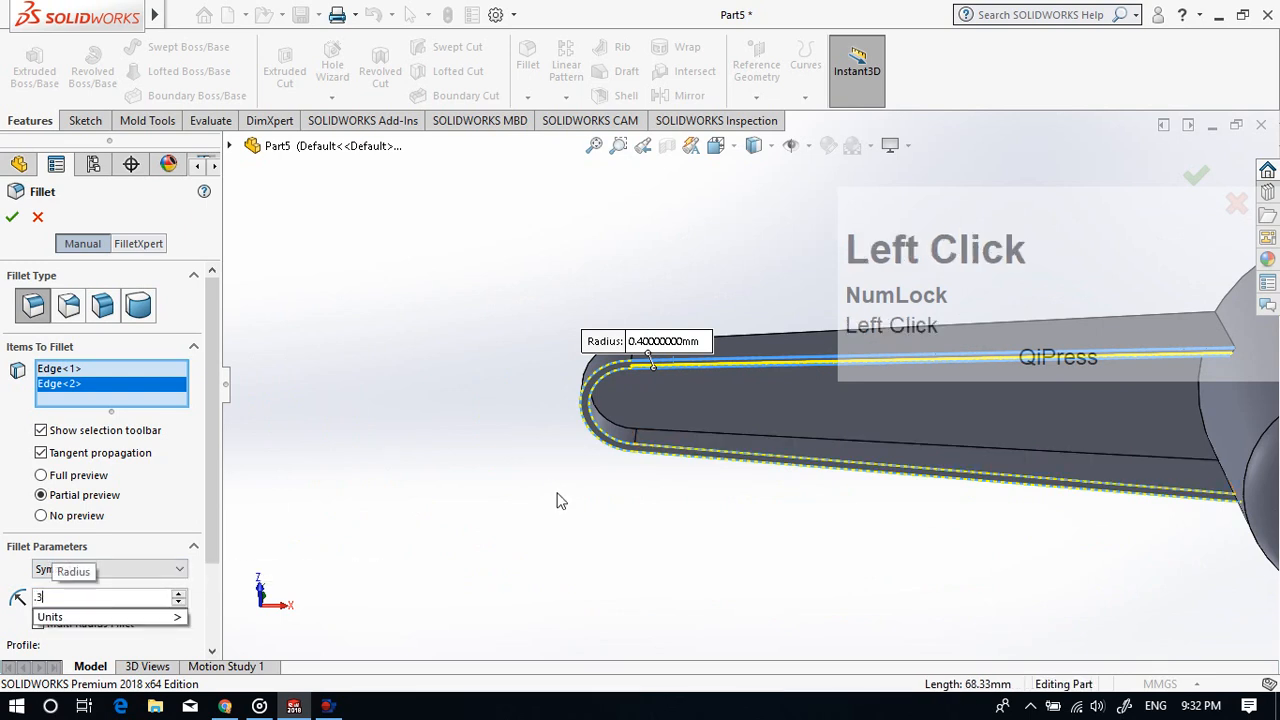
pyautogui.press('Return')
pyautogui.scroll(-3, 731, 331)
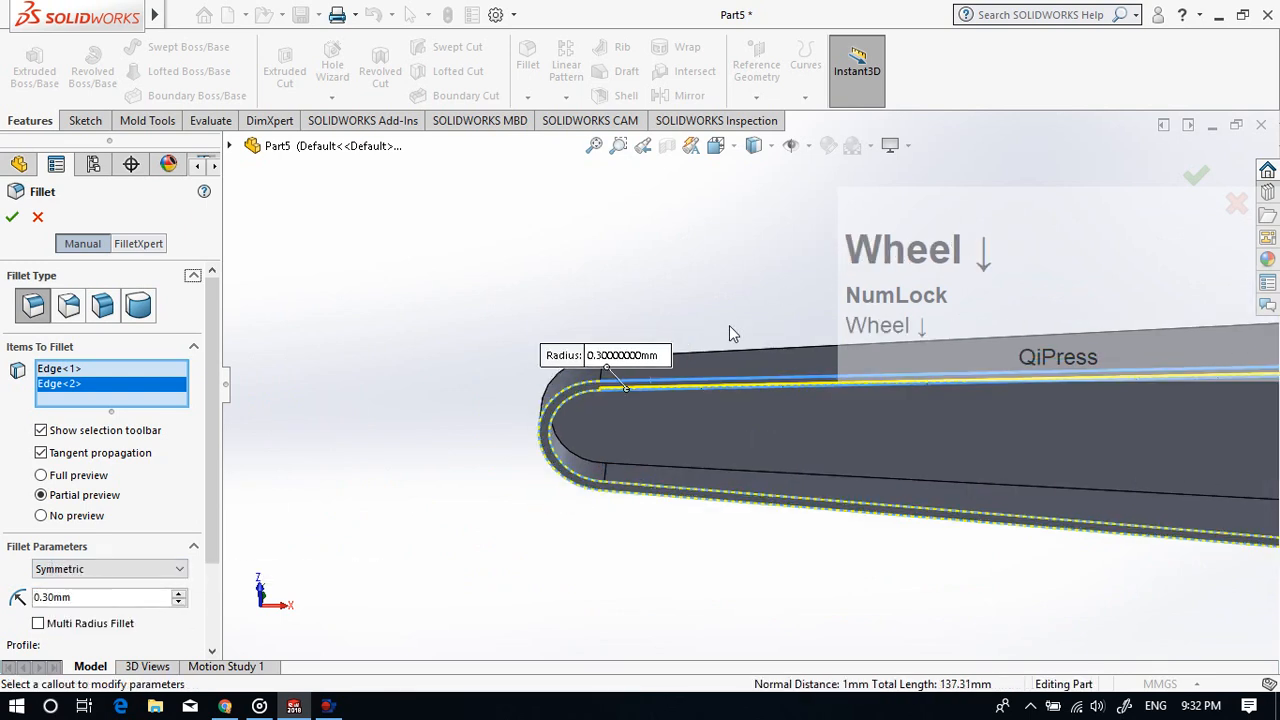
pyautogui.click(12, 216)
# Step: Reopen the 0.3 mm fillet on the handle's side wall for editing
pyautogui.moveTo(680, 392); pyautogui.dragTo(600, 400, button='middle')
pyautogui.scroll(3, 751, 427)
pyautogui.scroll(-2, 831, 294)
pyautogui.scroll(-3, 831, 294)
pyautogui.scroll(1, 600, 400)
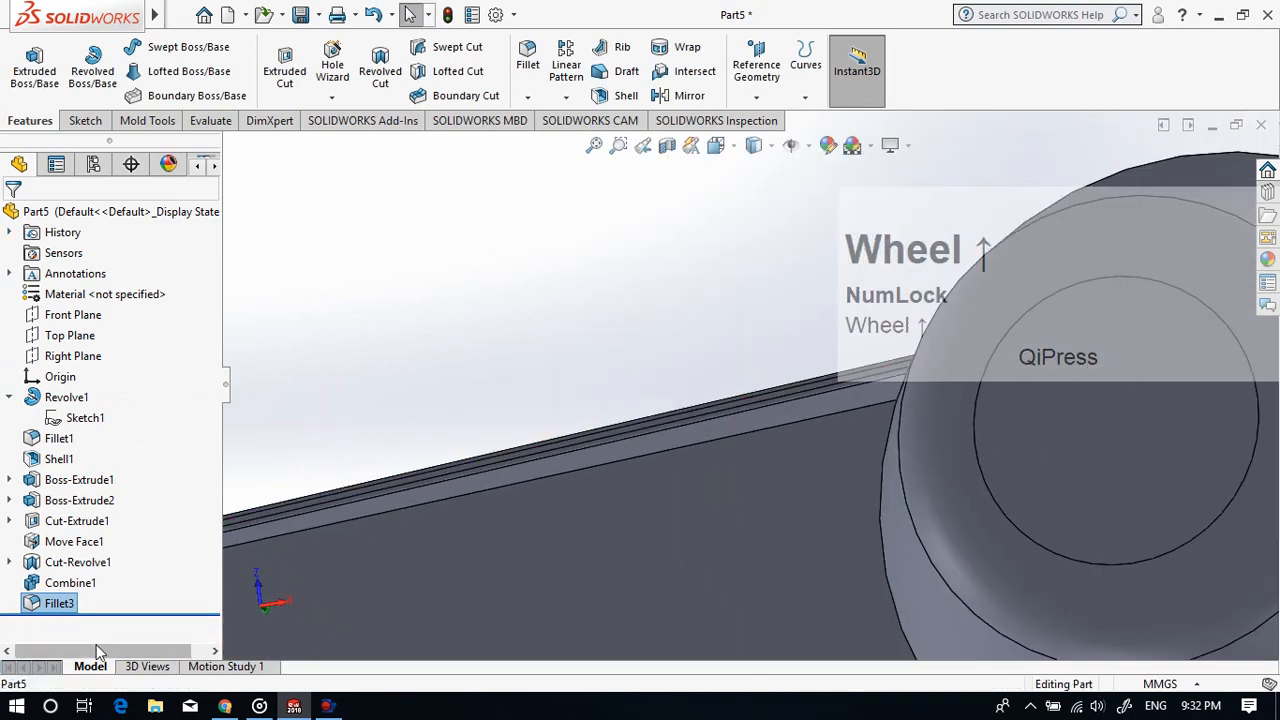
pyautogui.rightClick(59, 603)
pyautogui.click(88, 287)
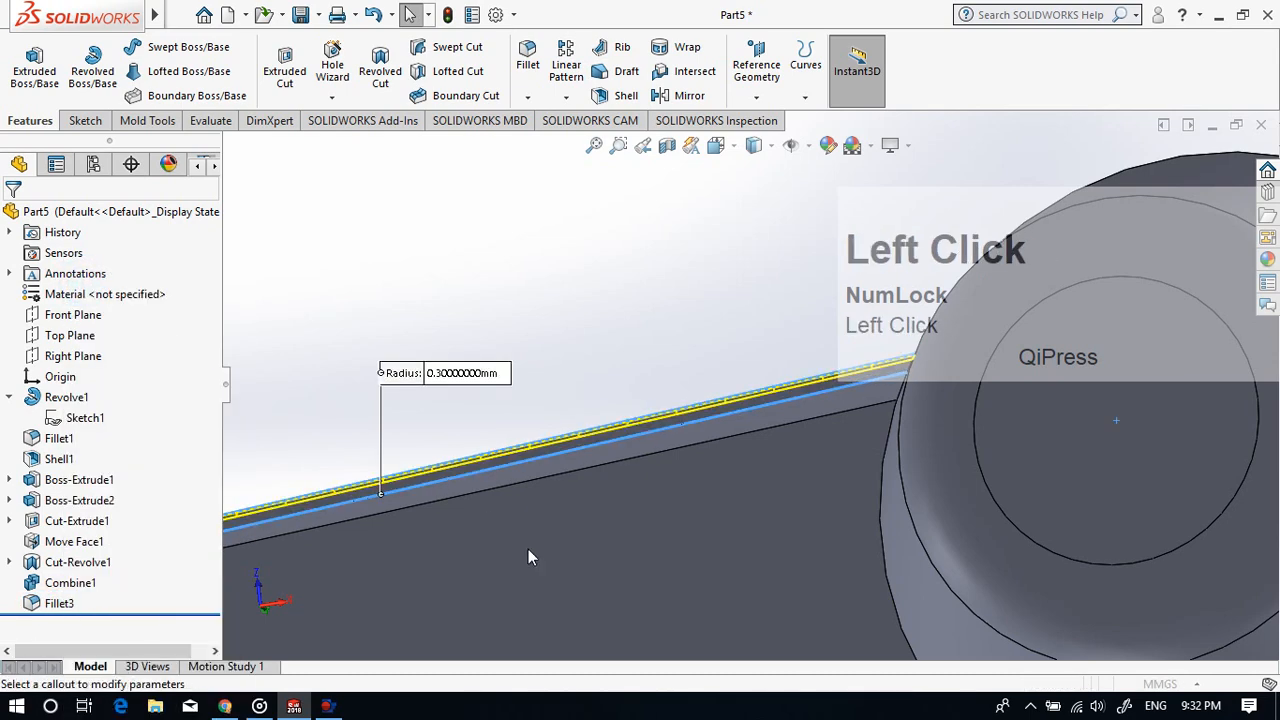
# Step: Add the inner and outer underside edges of the handle's rounded tip and opposite side wall to the fillet and apply it
pyautogui.scroll(3, 529, 557)
pyautogui.scroll(-3, 523, 429)
pyautogui.moveTo(523, 429); pyautogui.dragTo(735, 590, button='middle')
pyautogui.click(625, 380)
pyautogui.scroll(1, 731, 585)
pyautogui.click(735, 584)
pyautogui.click(731, 585)
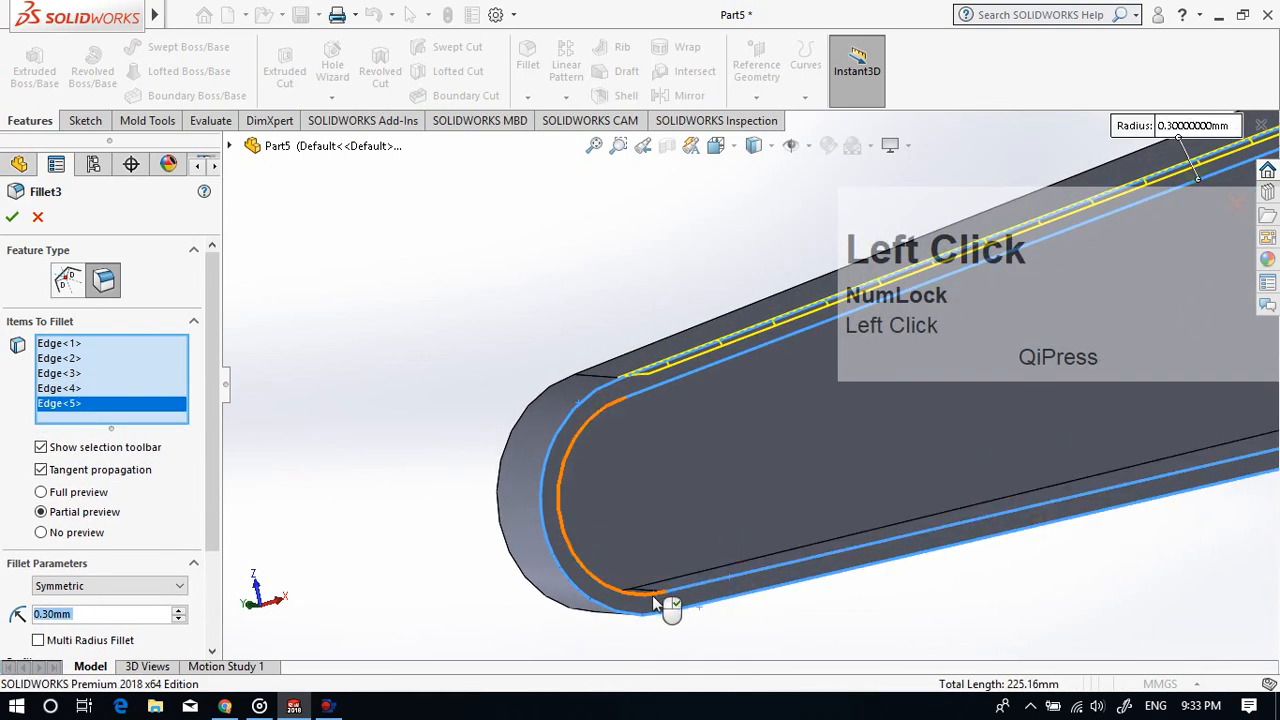
pyautogui.click(652, 595)
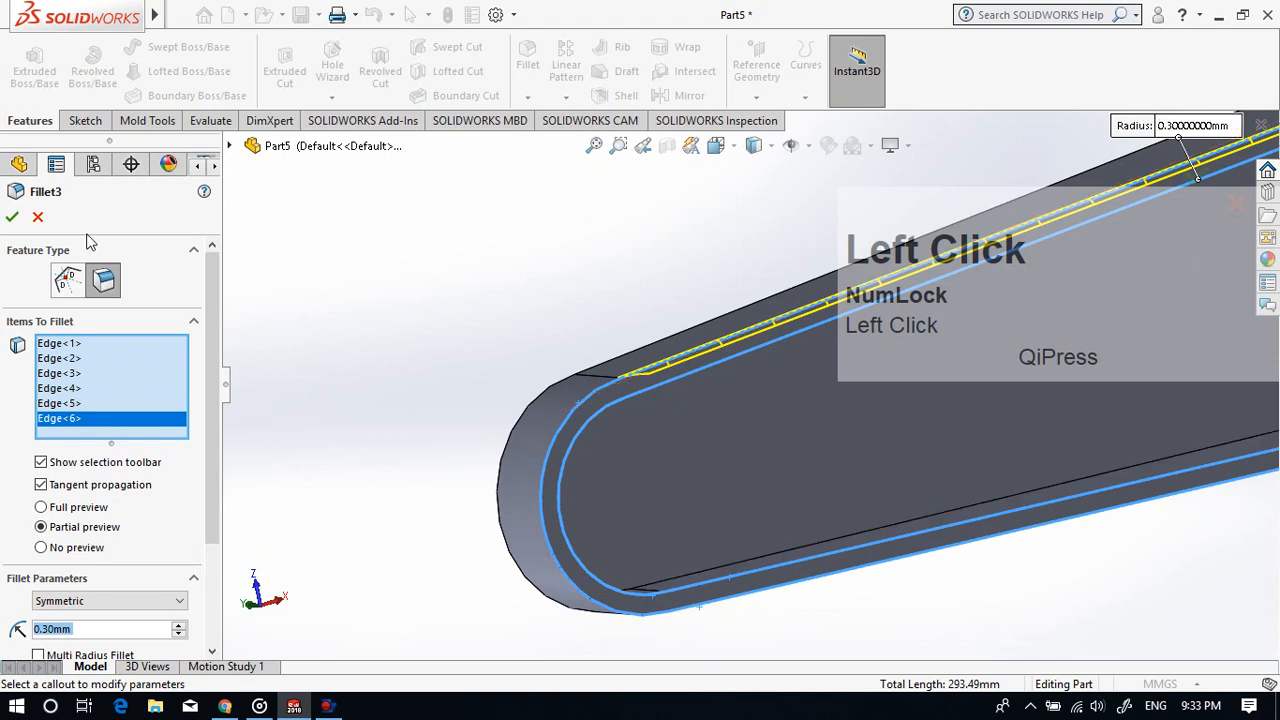
pyautogui.click(12, 217)
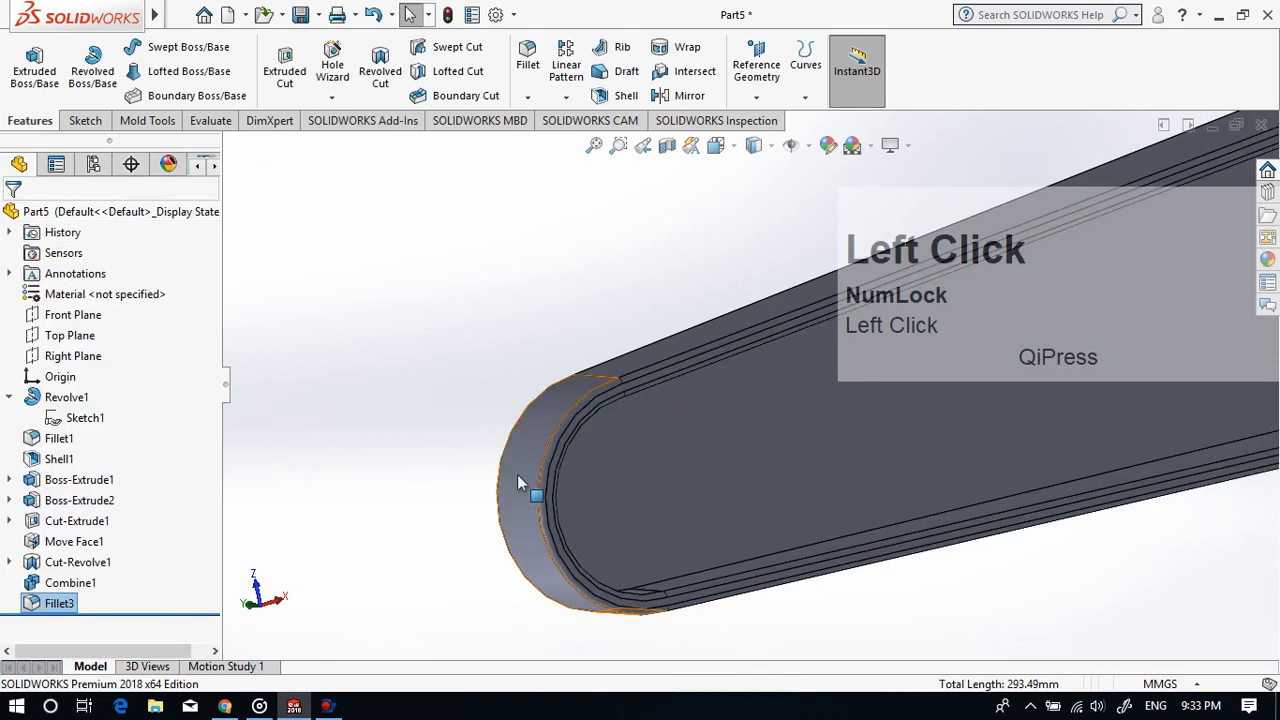
# Step: Examine the filleted handle underside, its junction with the cup, and the whole scoop from several angles
pyautogui.moveTo(517, 483); pyautogui.dragTo(1047, 548, button='middle')
pyautogui.scroll(2, 1047, 548)
pyautogui.scroll(-3, 1047, 440)
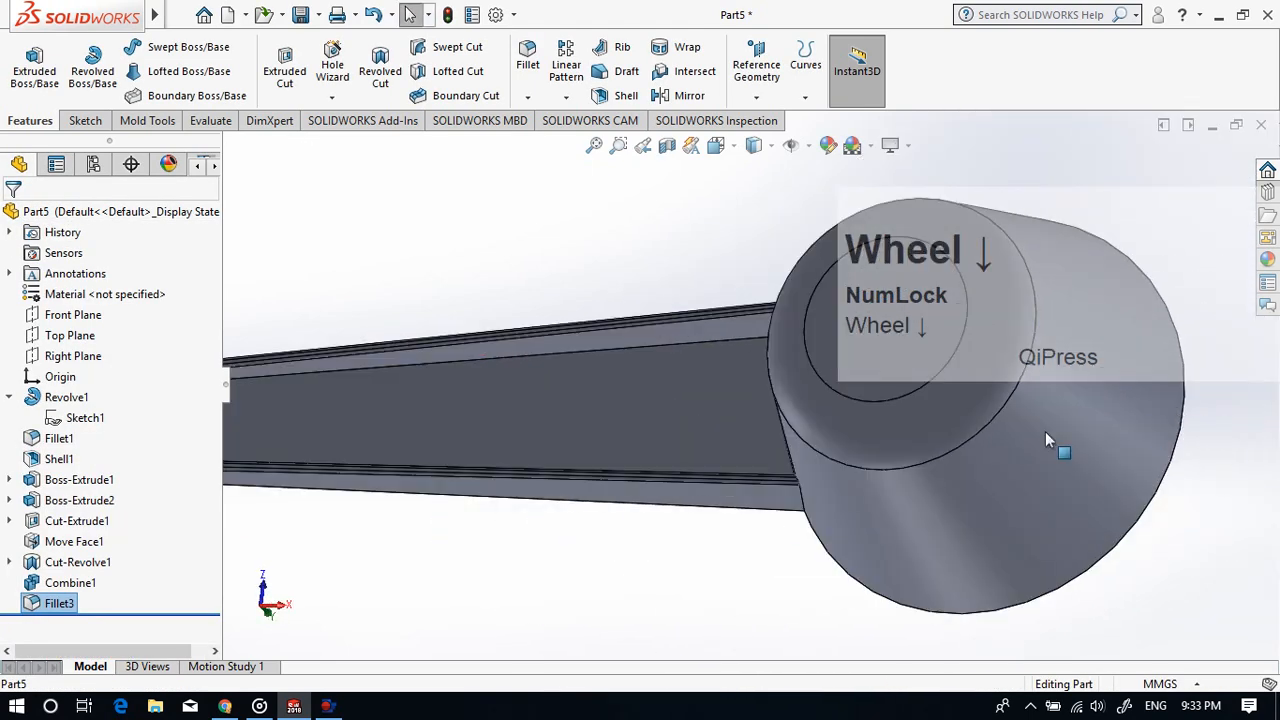
pyautogui.moveTo(1045, 440); pyautogui.dragTo(821, 538, button='middle')
pyautogui.scroll(5, 821, 538)
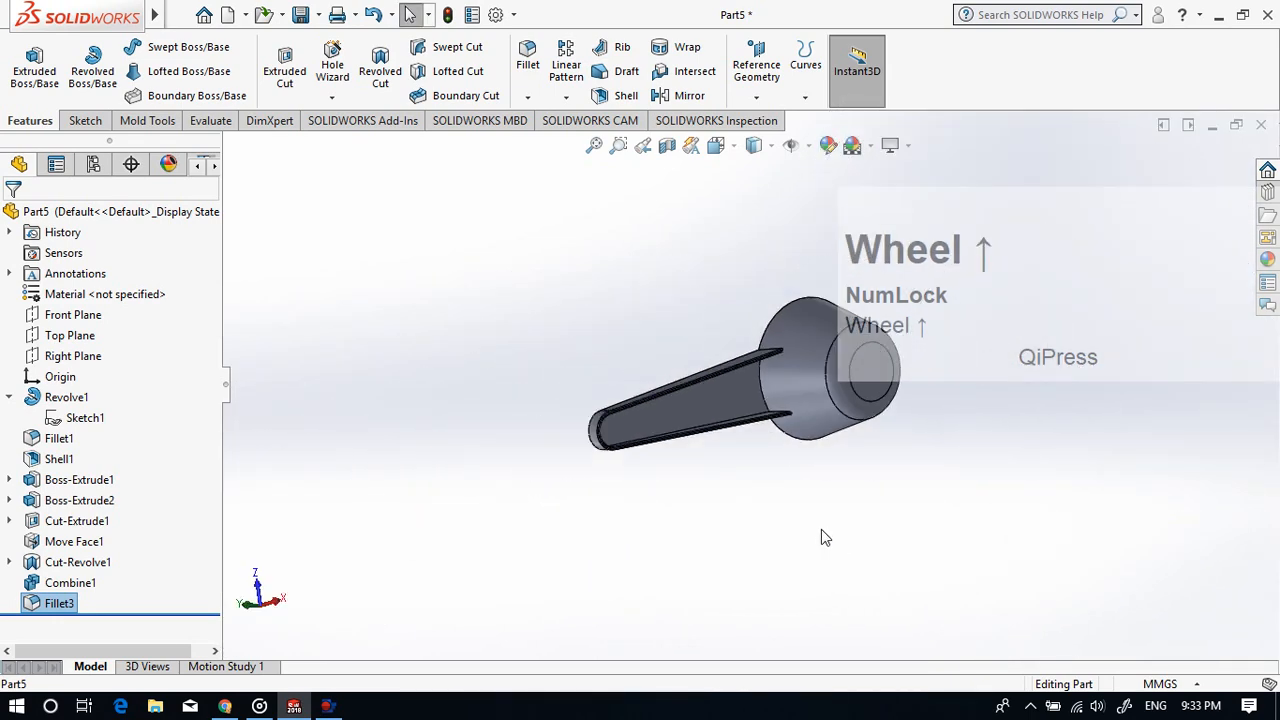
pyautogui.click(588, 563)
pyautogui.moveTo(588, 563); pyautogui.dragTo(754, 194, button='middle')
pyautogui.click(718, 146)
pyautogui.click(636, 449)
pyautogui.click(754, 145)
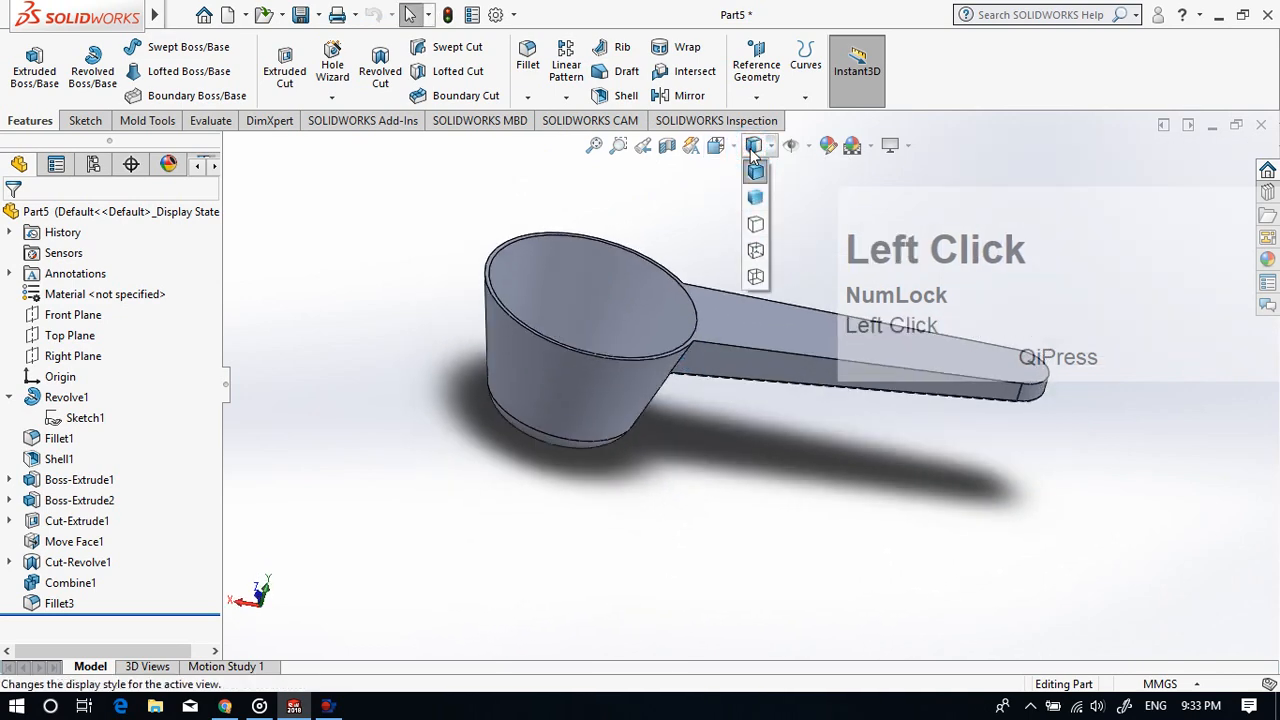
# Step: Split the display into four views and enlarge the scoop in the front and top views
pyautogui.click(716, 146)
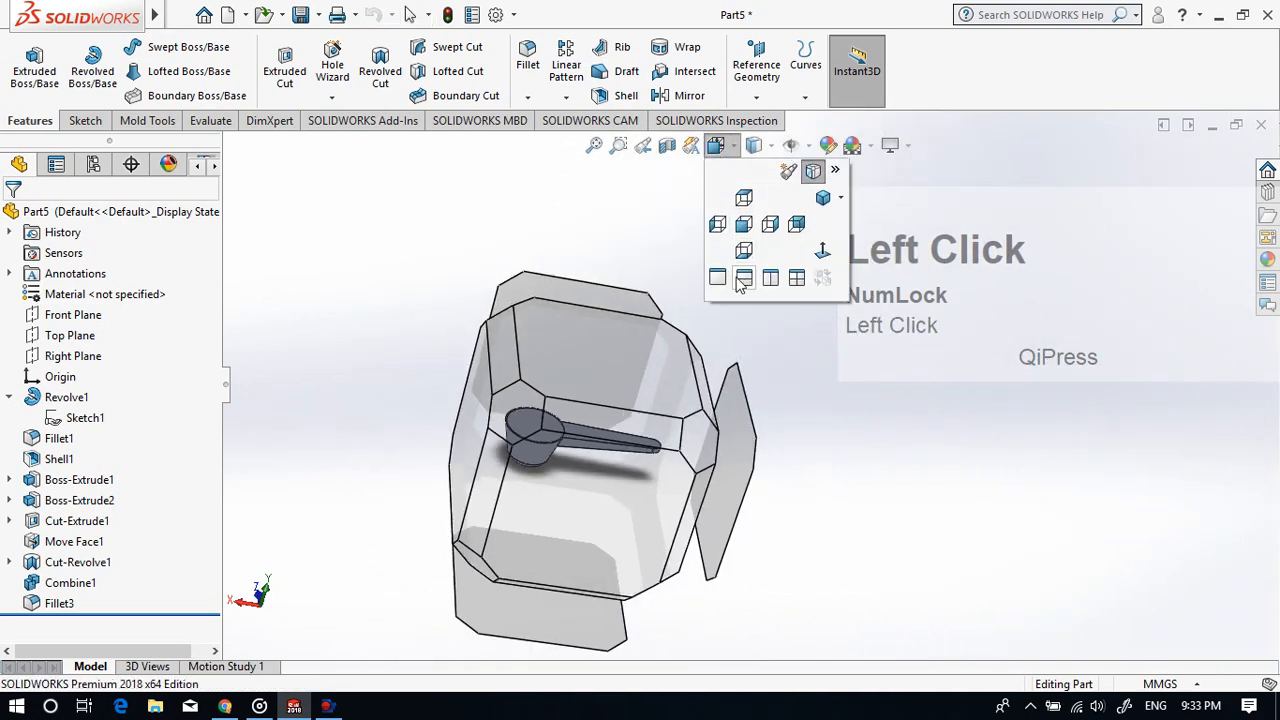
pyautogui.click(796, 278)
pyautogui.scroll(3, 636, 476)
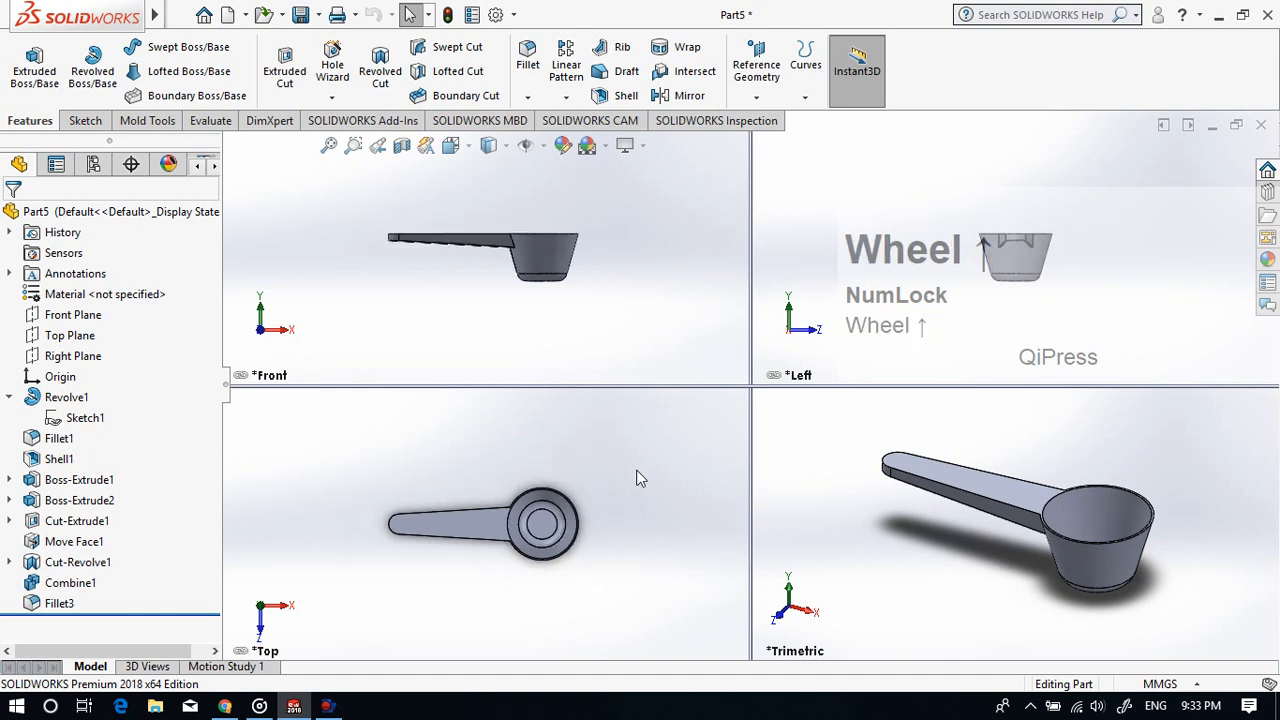
pyautogui.scroll(-4, 594, 323)
pyautogui.scroll(-1, 460, 255)
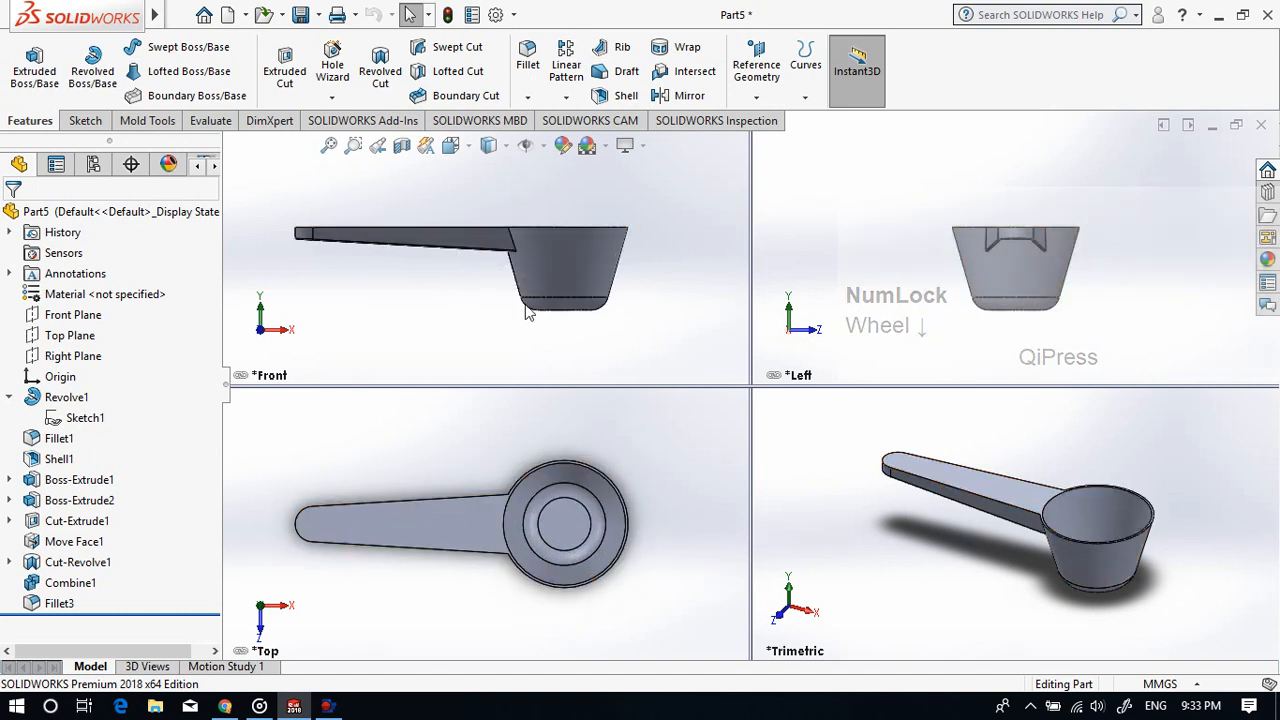
# Step: Return to a single view, orient the scoop obliquely from above, and display it shaded without edges
pyautogui.click(483, 149)
pyautogui.click(450, 145)
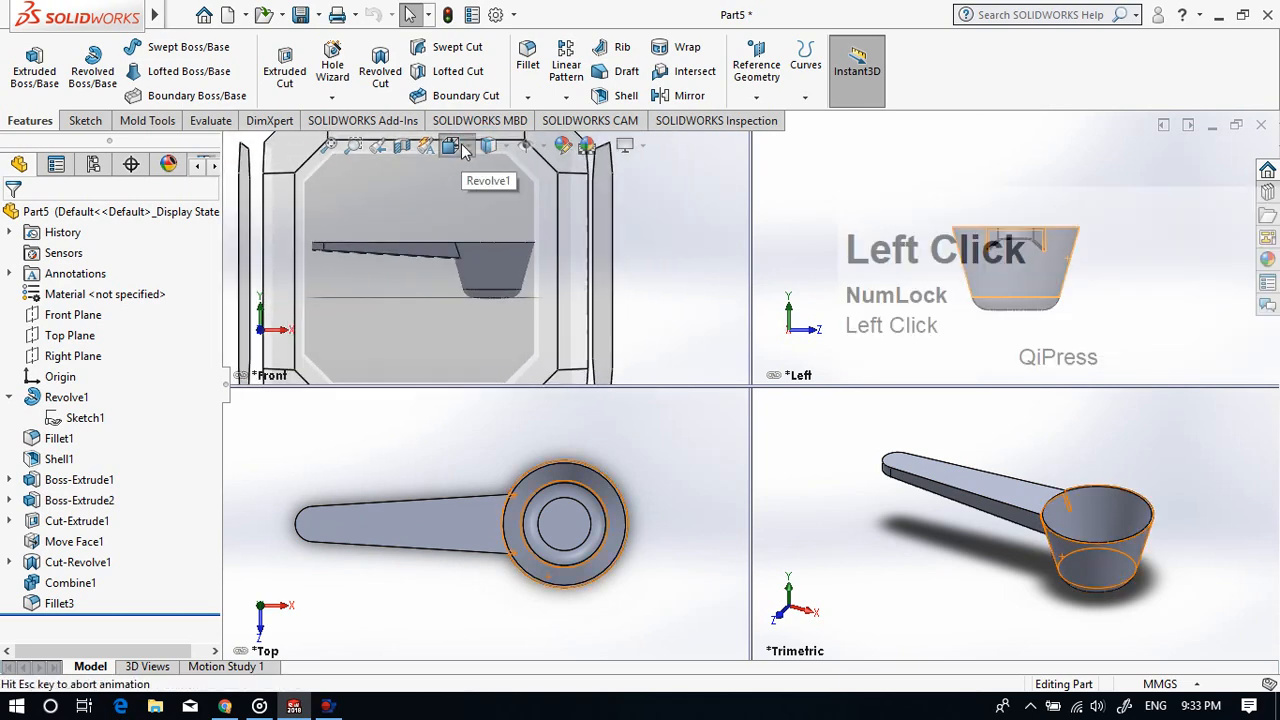
pyautogui.click(452, 277)
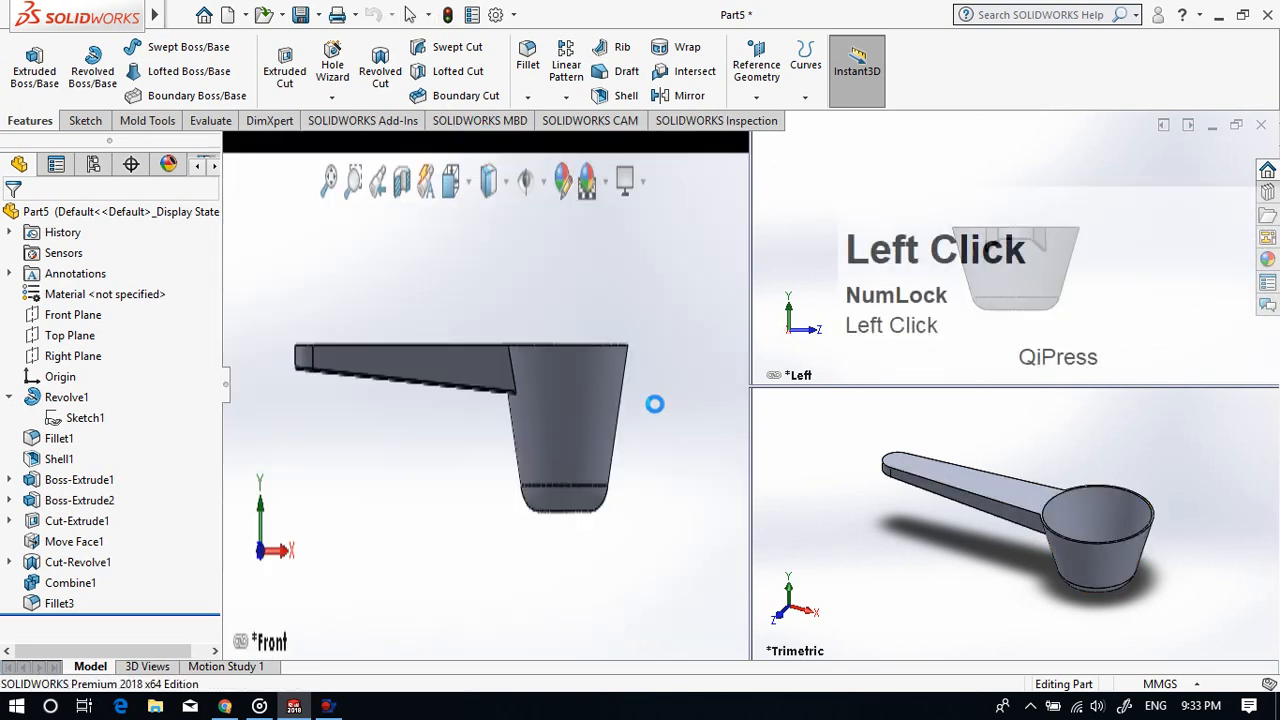
pyautogui.scroll(-1, 980, 403)
pyautogui.moveTo(980, 403); pyautogui.dragTo(647, 617, button='middle')
pyautogui.scroll(1, 487, 416)
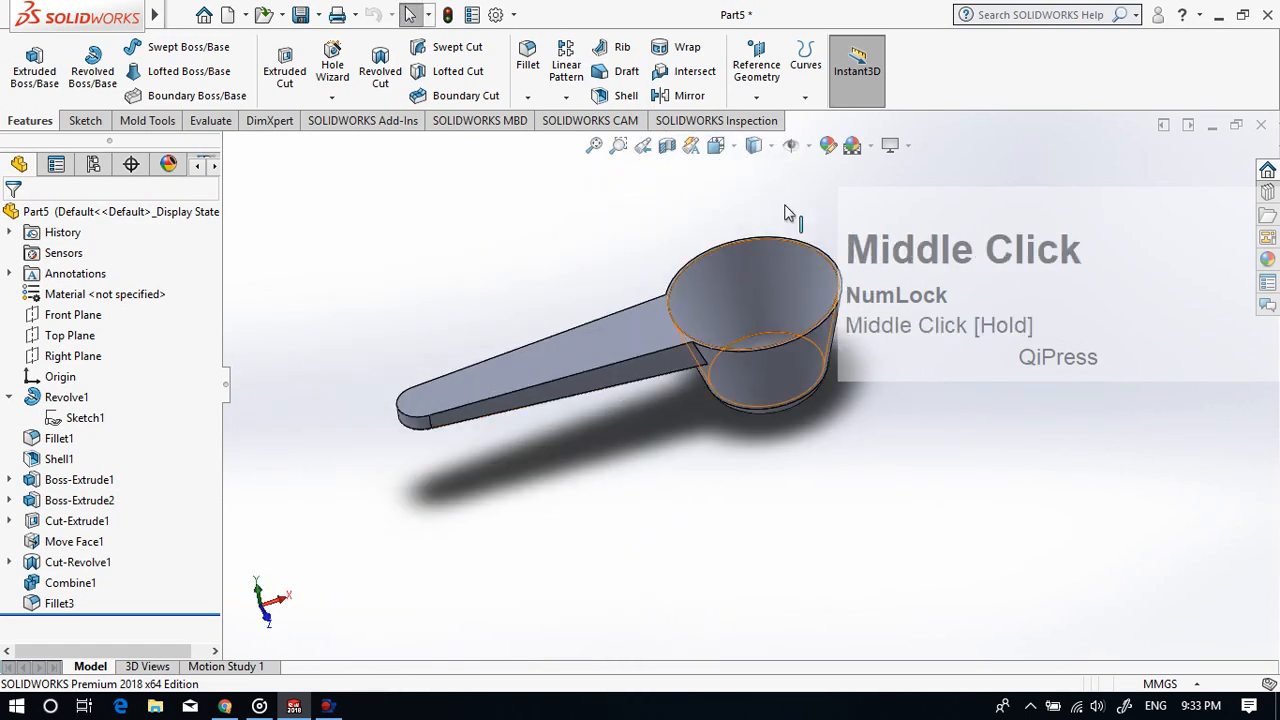
pyautogui.click(754, 146)
pyautogui.click(756, 198)
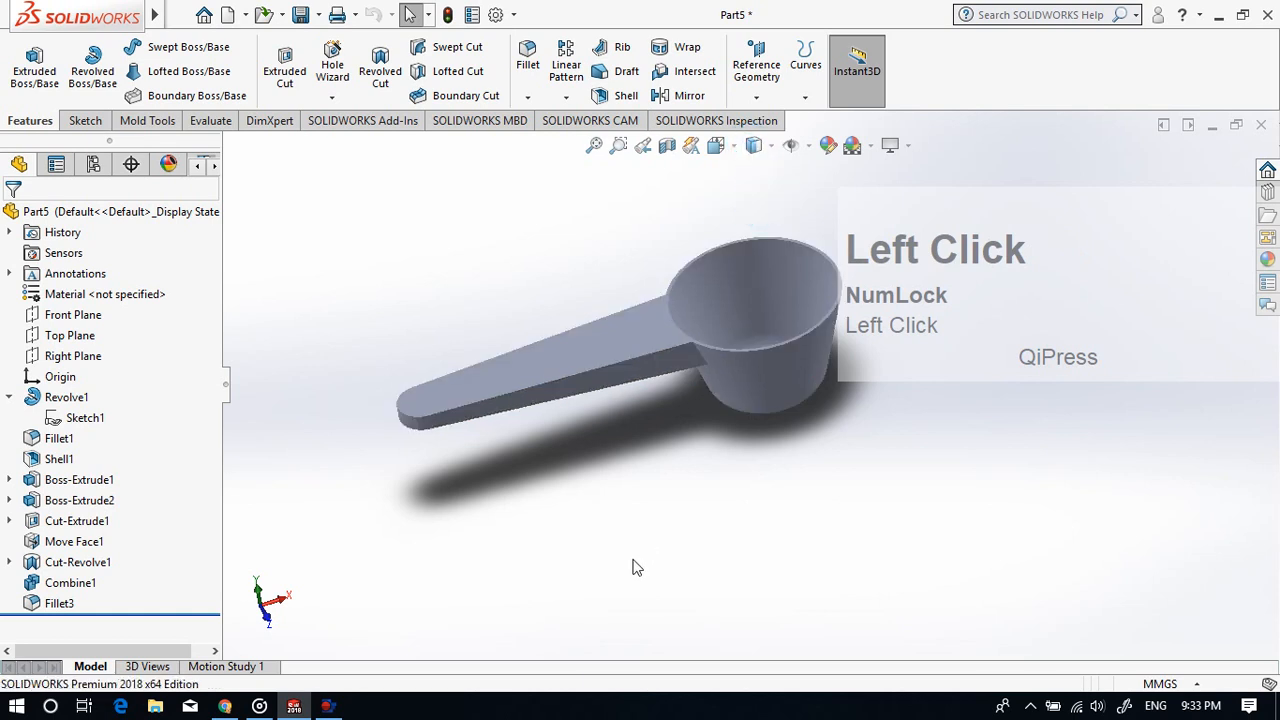
# Step: Apply a green color appearance to the whole part using the standard color swatches
pyautogui.moveTo(638, 566)
pyautogui.mouseDown(button='middle')
pyautogui.moveTo(600, 338)
pyautogui.moveTo(593, 494)
pyautogui.mouseUp(button='middle')
pyautogui.rightClick(662, 366)
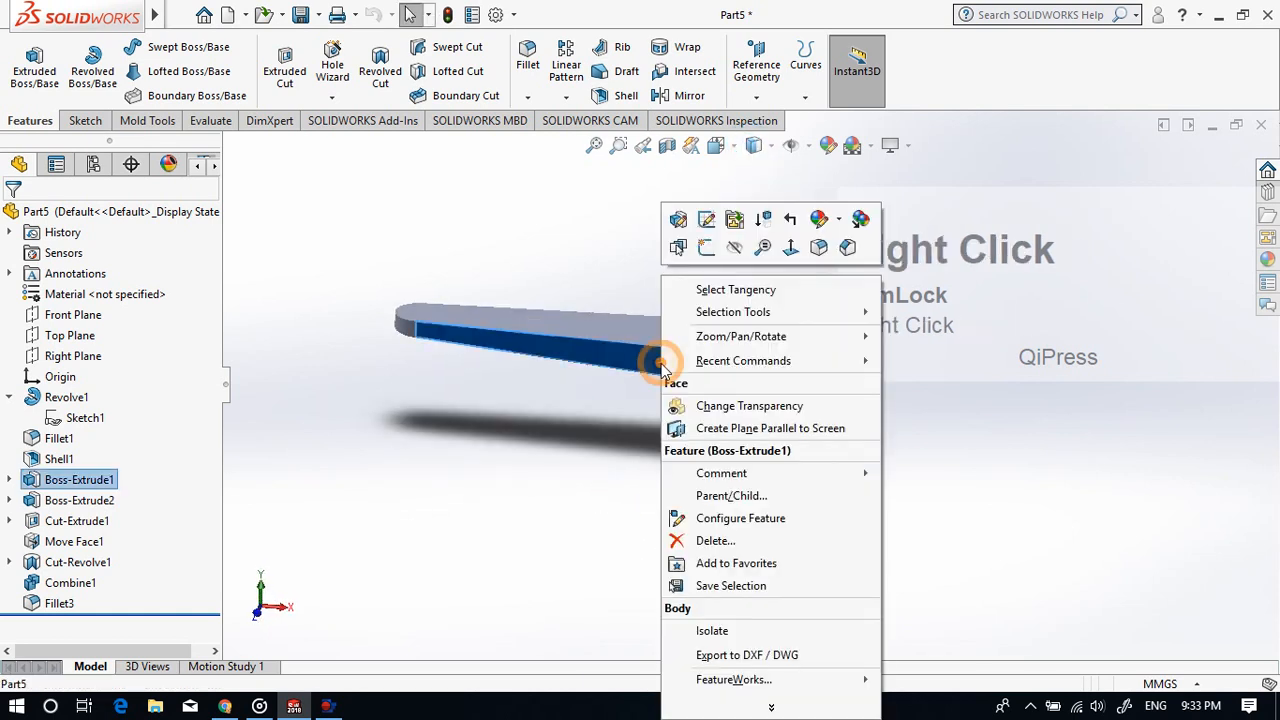
pyautogui.click(841, 221)
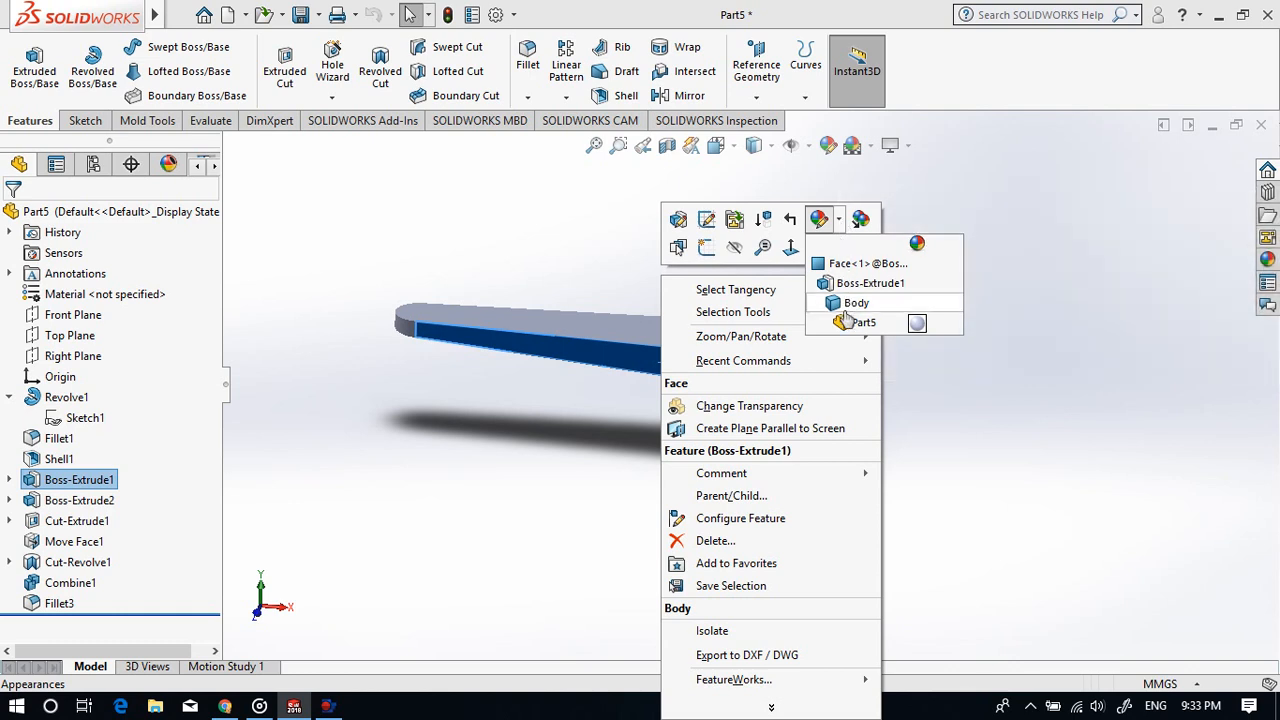
pyautogui.click(845, 326)
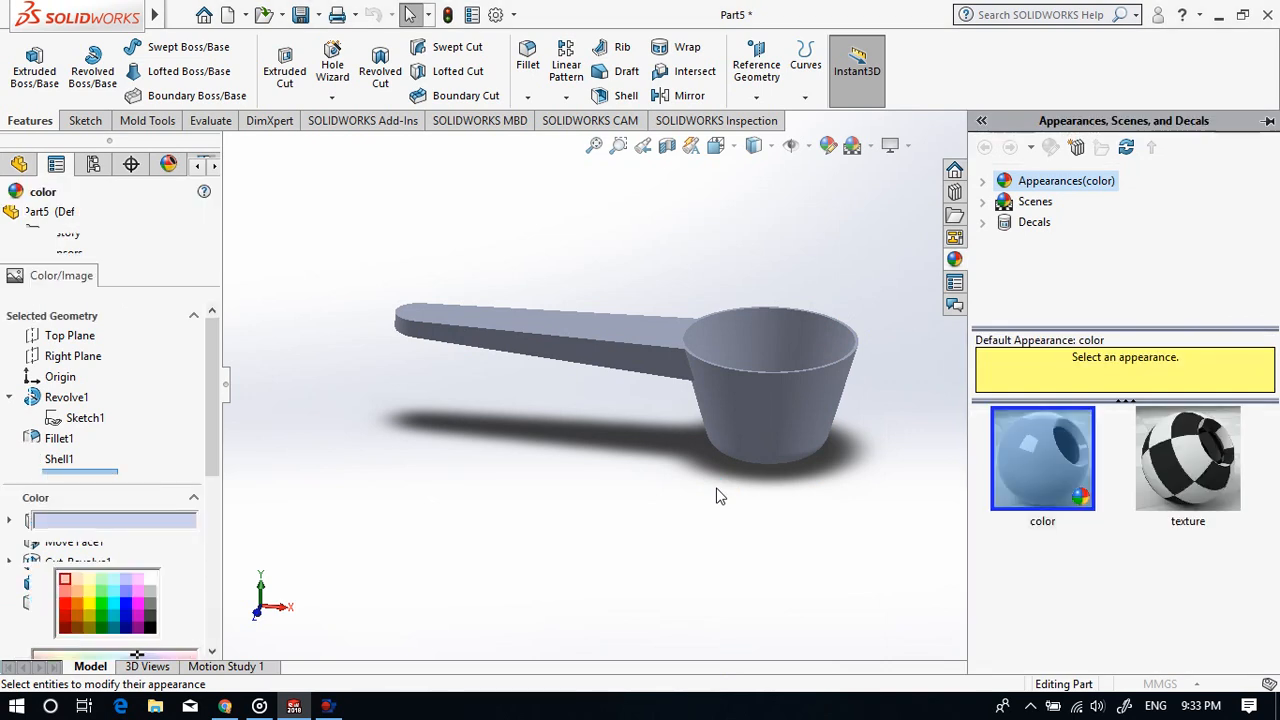
pyautogui.click(67, 615)
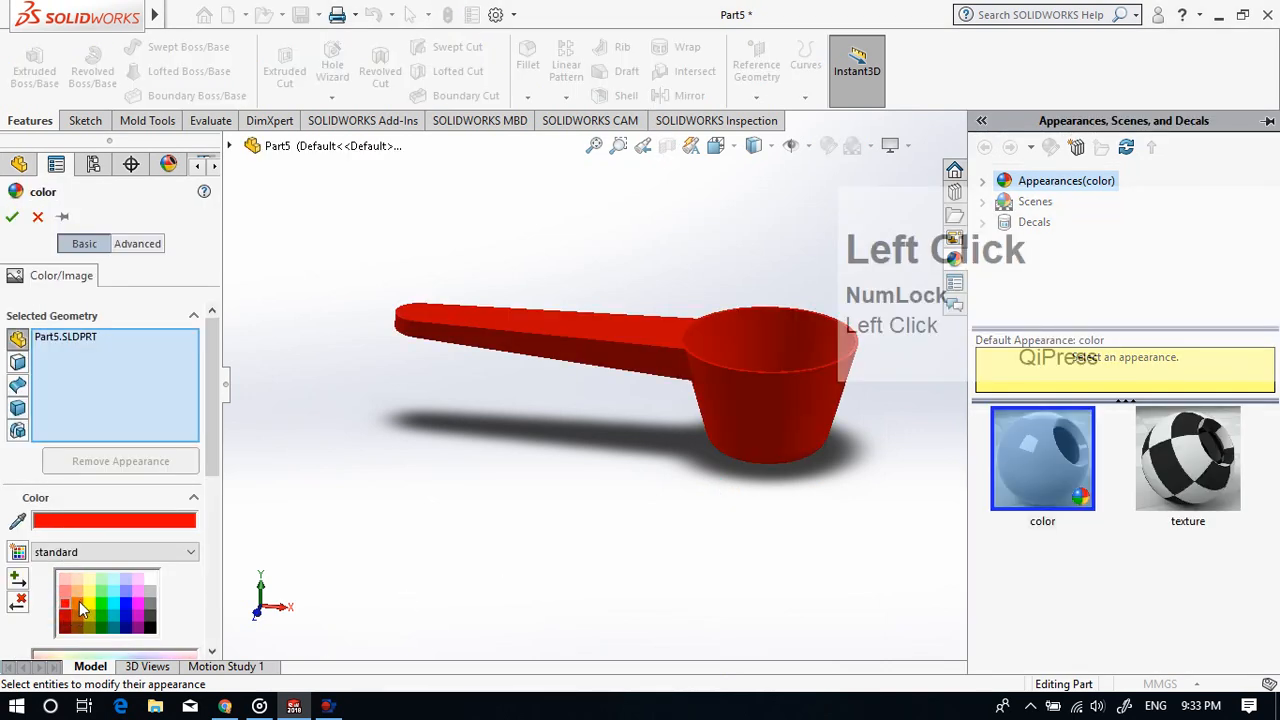
pyautogui.click(104, 612)
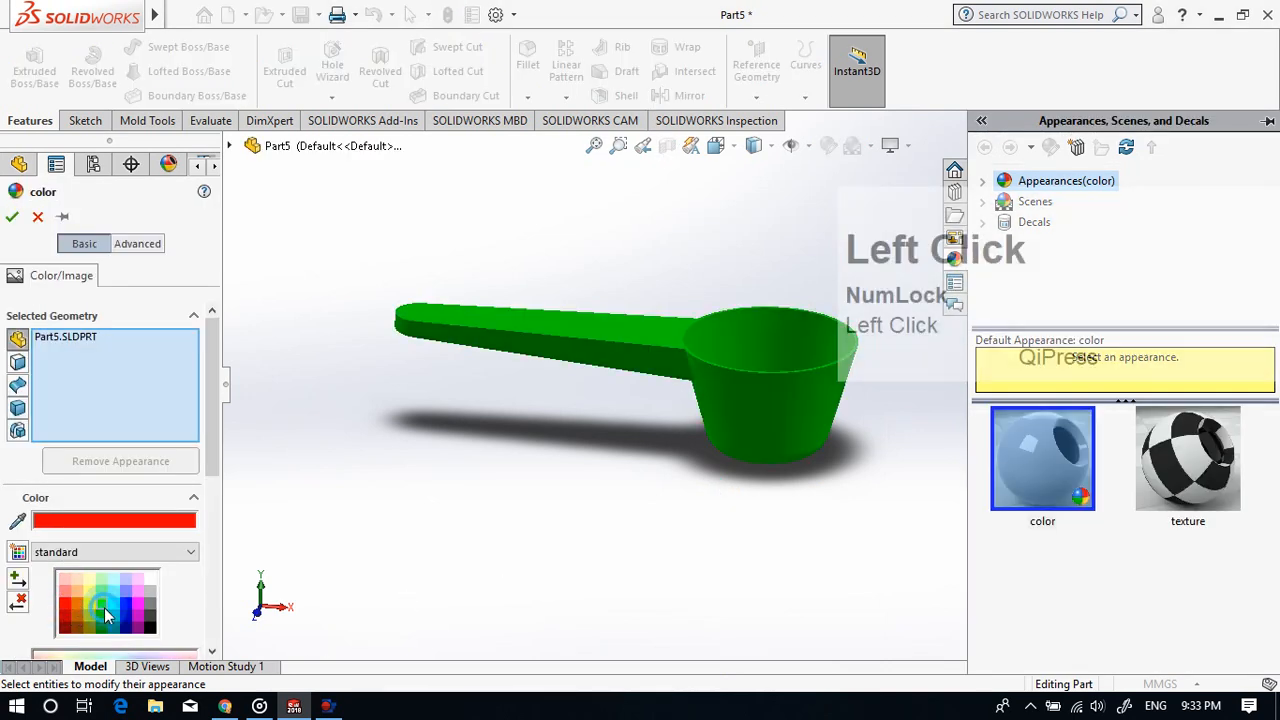
pyautogui.click(12, 218)
pyautogui.moveTo(523, 425); pyautogui.dragTo(564, 531, button='middle')
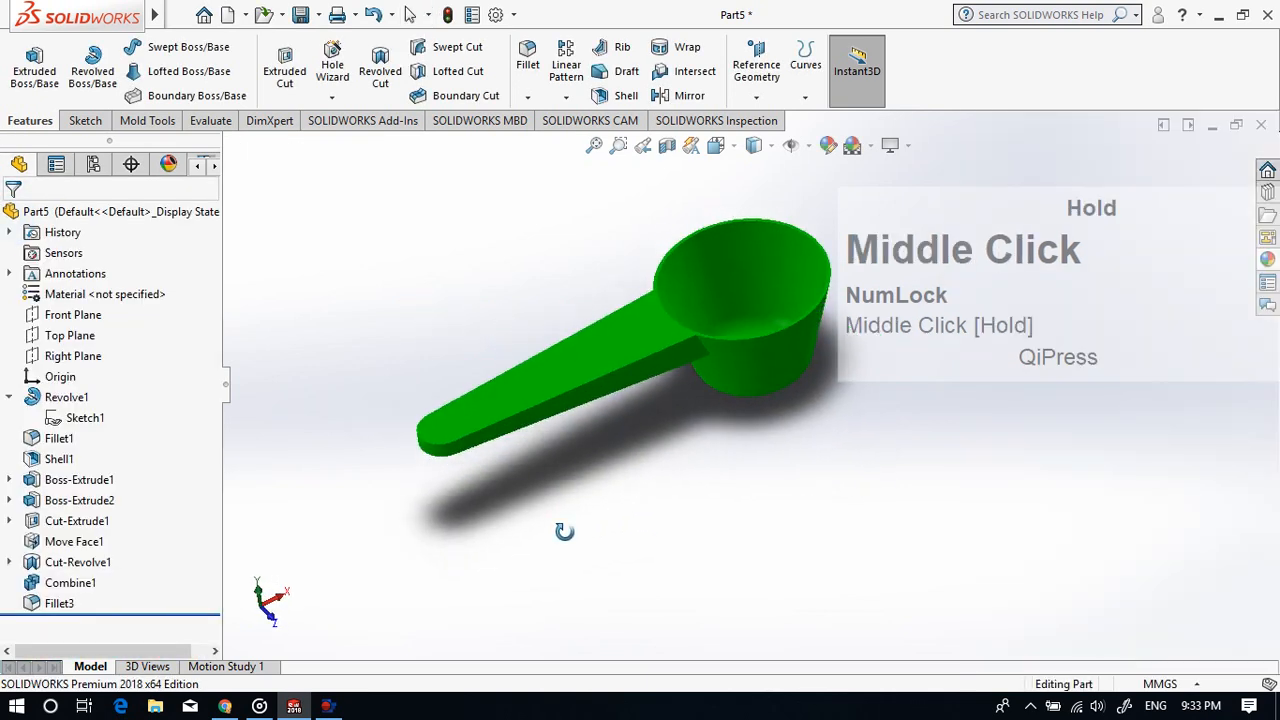
pyautogui.scroll(2, 451, 320)
pyautogui.scroll(-4, 906, 430)
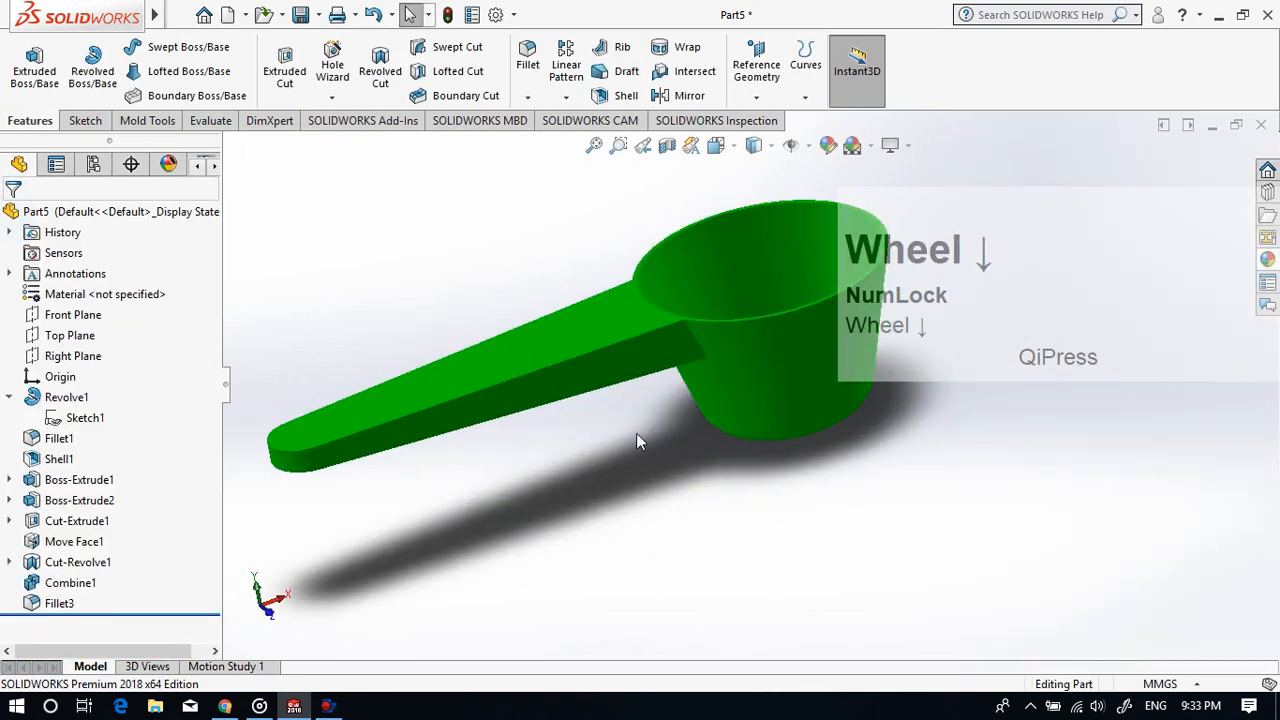
pyautogui.moveTo(420, 317); pyautogui.dragTo(410, 485, button='middle')
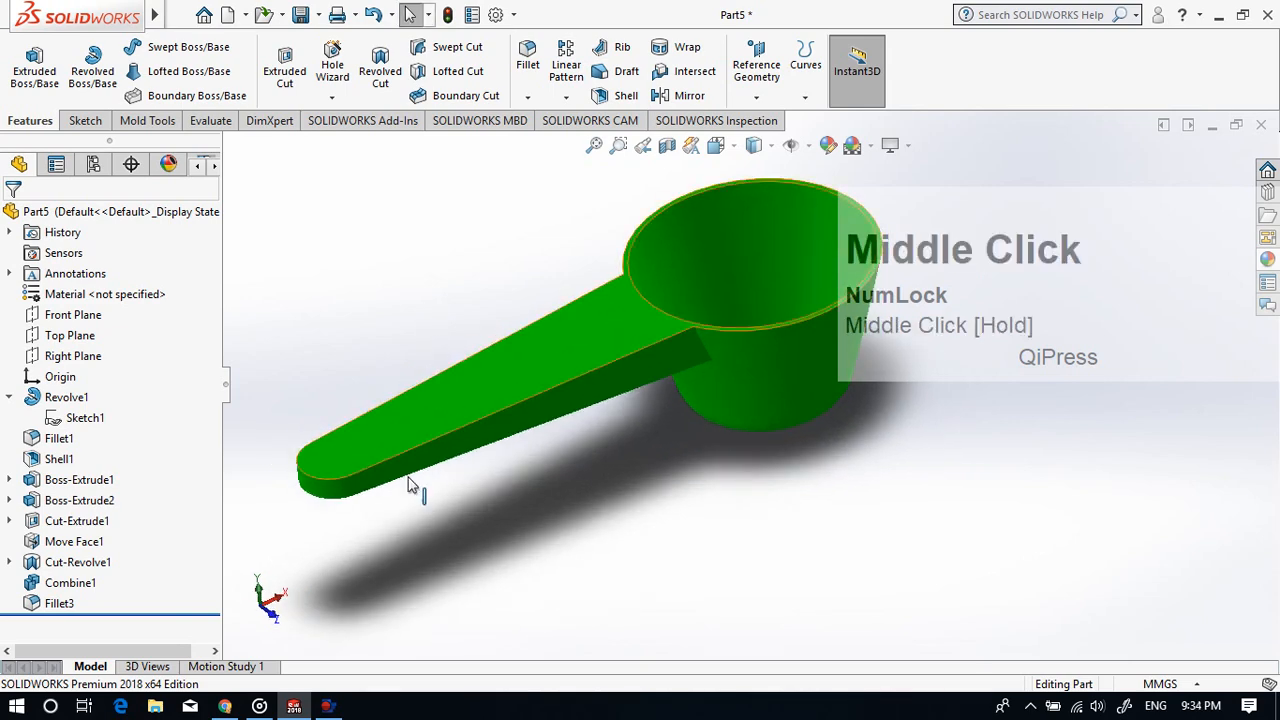